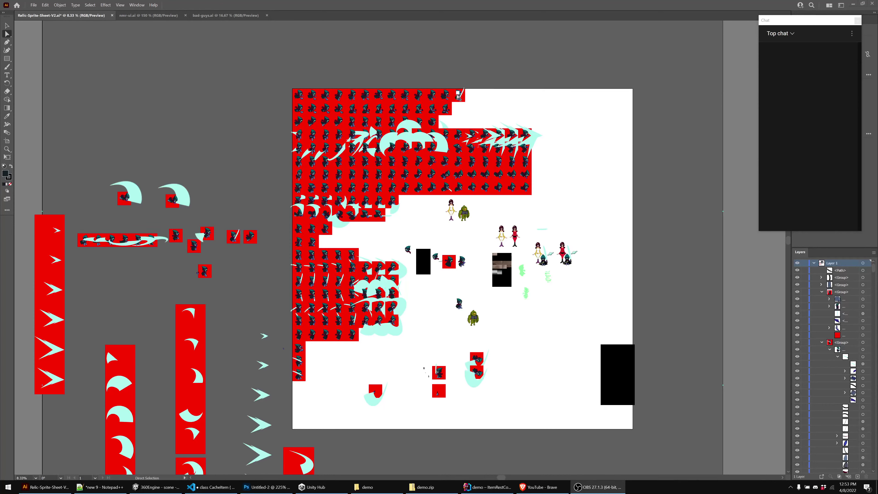
Examine the character's animation frames across the rows of the sprite sheet
{"action": "left_click", "coordinate": [397, 365]}
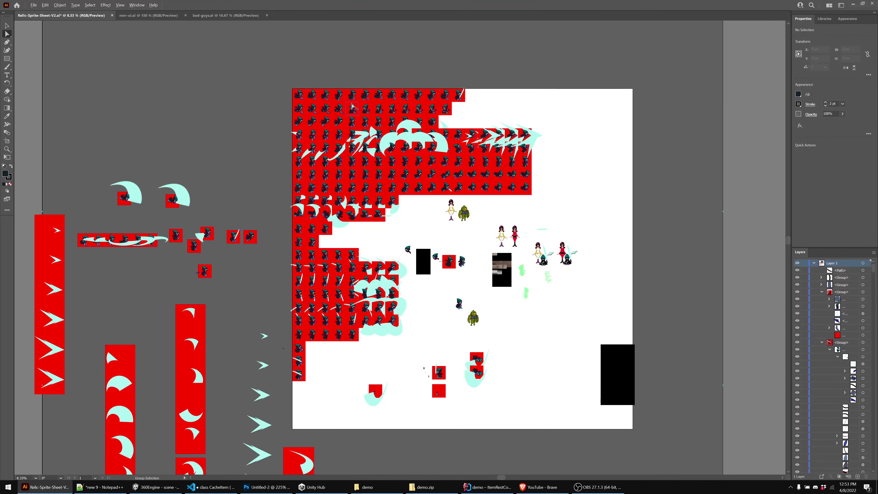
{"action": "scroll", "coordinate": [352, 106], "scroll_direction": "up", "scroll_amount": 5}
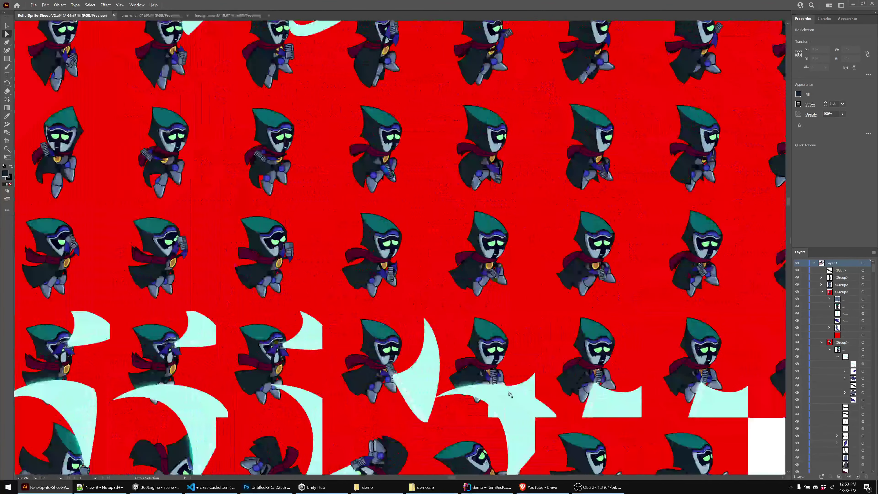
{"action": "scroll", "coordinate": [440, 248], "scroll_direction": "down", "scroll_amount": 3}
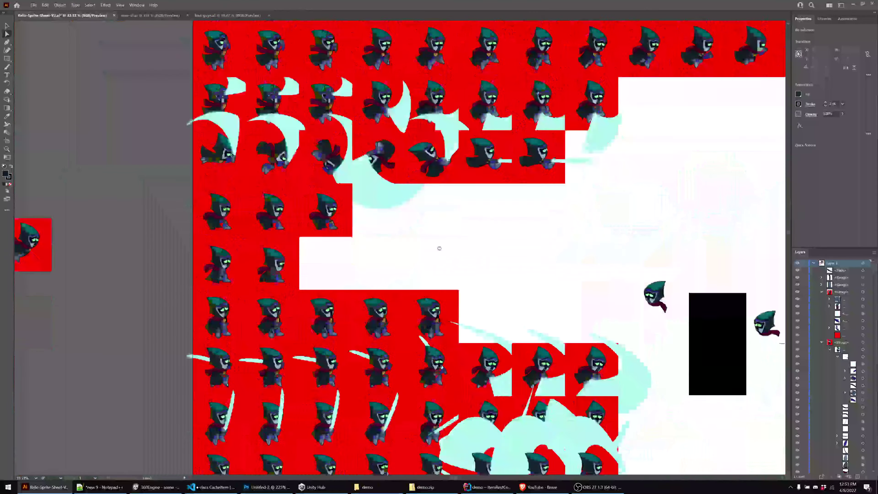
{"action": "scroll", "coordinate": [440, 249], "scroll_direction": "down", "scroll_amount": 5}
{"action": "scroll", "coordinate": [484, 277], "scroll_direction": "right", "scroll_amount": 2}
{"action": "scroll", "coordinate": [553, 329], "scroll_direction": "left", "scroll_amount": 3}
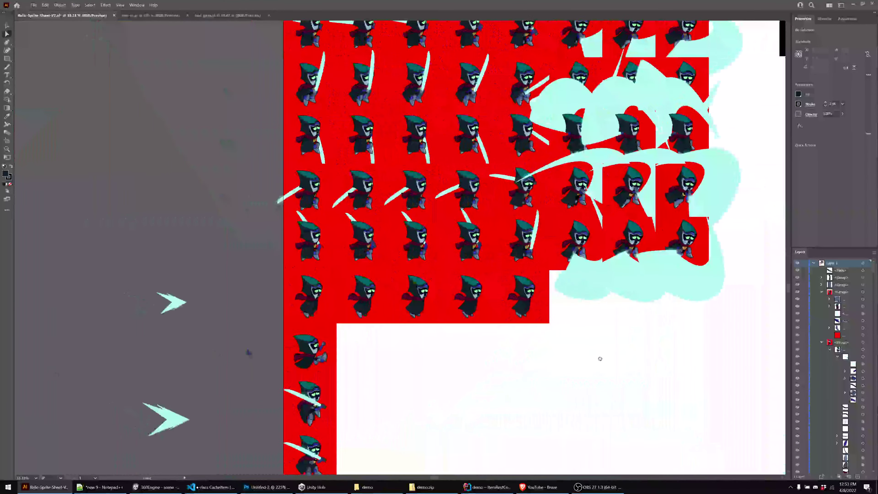
{"action": "left_click_drag", "start_coordinate": [586, 431], "coordinate": [466, 265]}
{"action": "left_click_drag", "start_coordinate": [532, 181], "coordinate": [633, 218]}
{"action": "left_click_drag", "start_coordinate": [690, 118], "coordinate": [499, 304]}
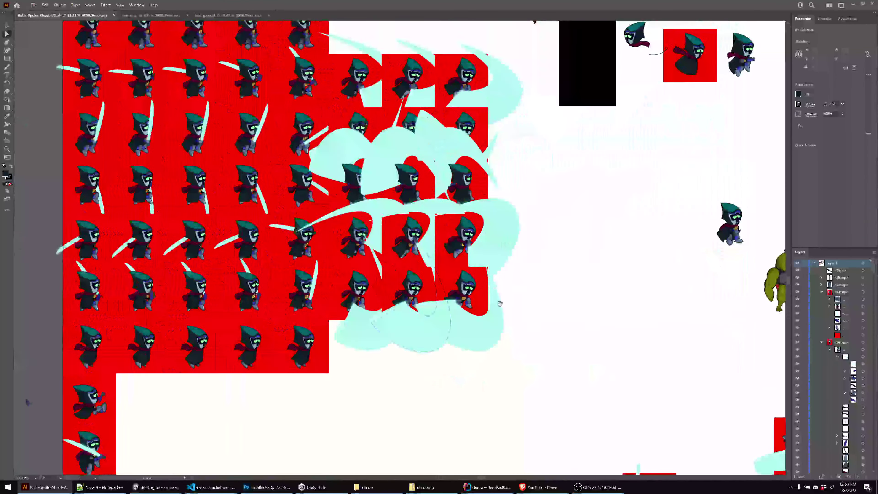
{"action": "left_click_drag", "start_coordinate": [563, 149], "coordinate": [593, 314]}
{"action": "left_click_drag", "start_coordinate": [688, 241], "coordinate": [531, 392]}
{"action": "left_click_drag", "start_coordinate": [299, 251], "coordinate": [372, 185]}
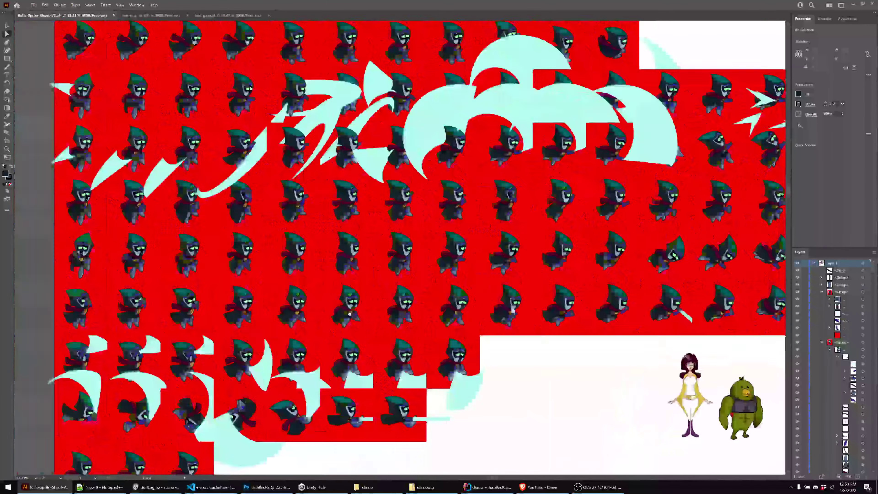
{"action": "left_click_drag", "start_coordinate": [277, 346], "coordinate": [374, 220]}
{"action": "left_click_drag", "start_coordinate": [362, 397], "coordinate": [383, 281]}
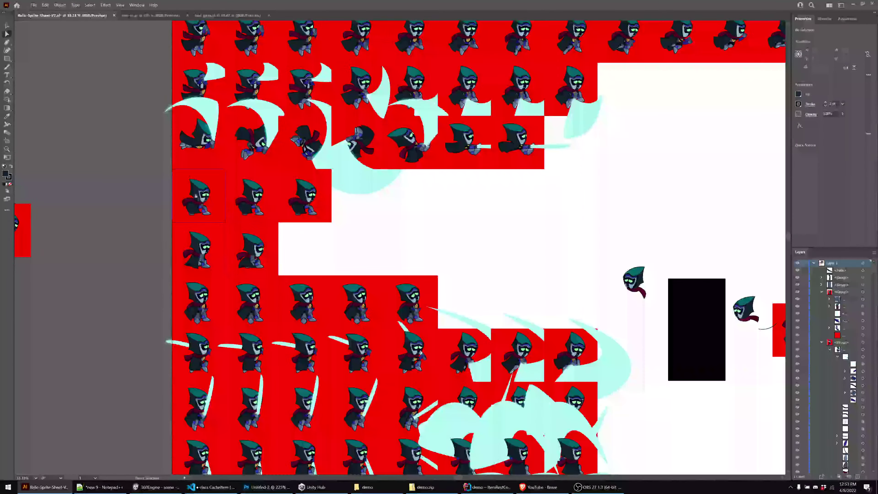
Inspect the two kneeling frames in the row that holds only two frames, up close and within the sheet
{"action": "left_click", "coordinate": [7, 25]}
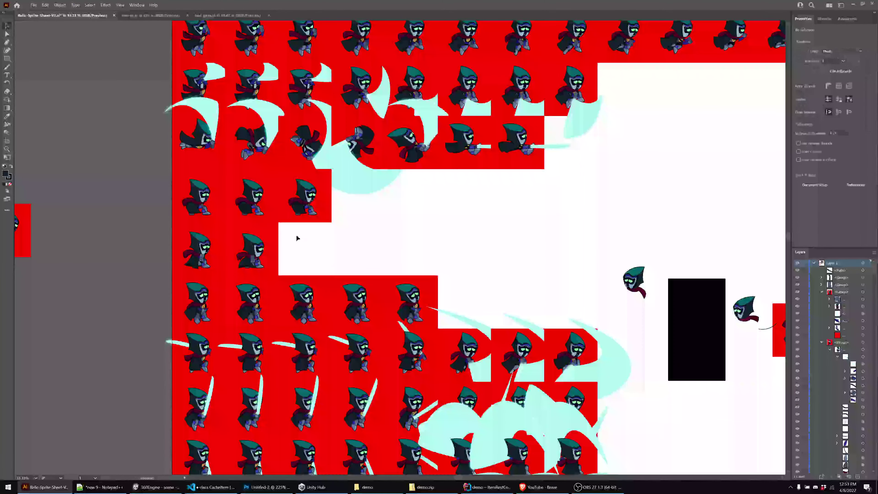
{"action": "left_click", "coordinate": [273, 256]}
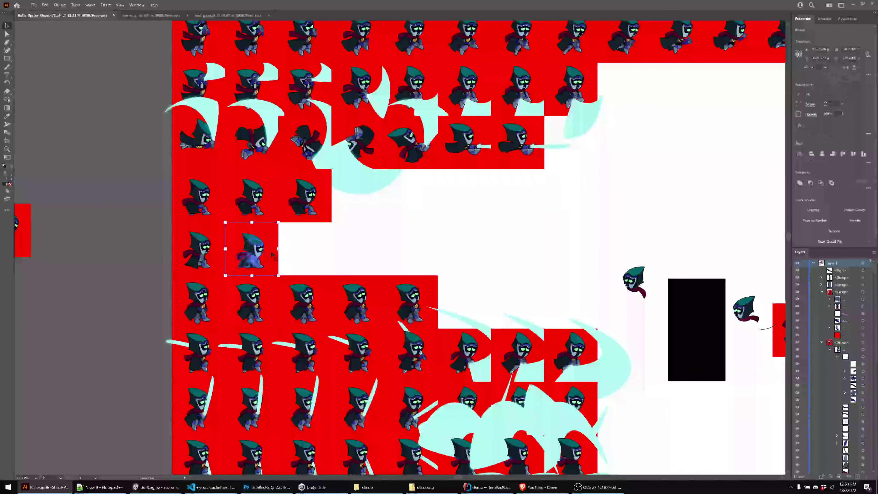
{"action": "left_click", "coordinate": [331, 239]}
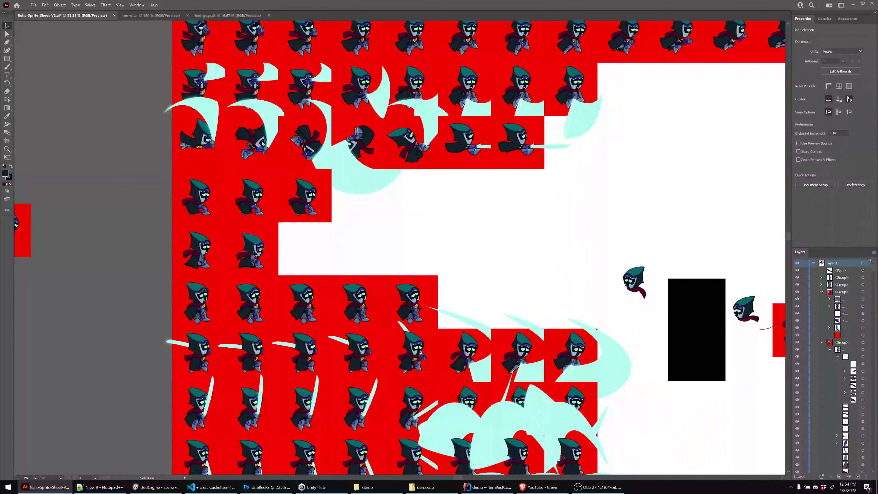
{"action": "left_click", "coordinate": [190, 267]}
{"action": "left_click", "coordinate": [390, 243]}
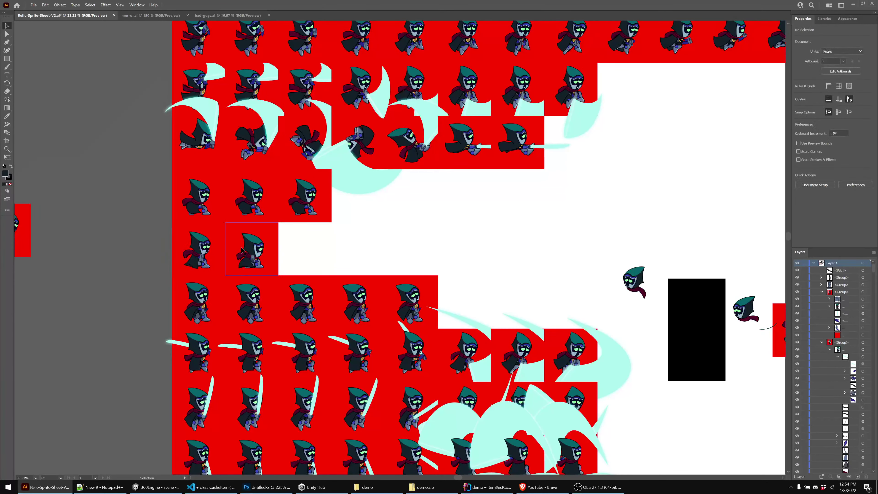
{"action": "scroll", "coordinate": [242, 251], "scroll_direction": "up", "scroll_amount": 4}
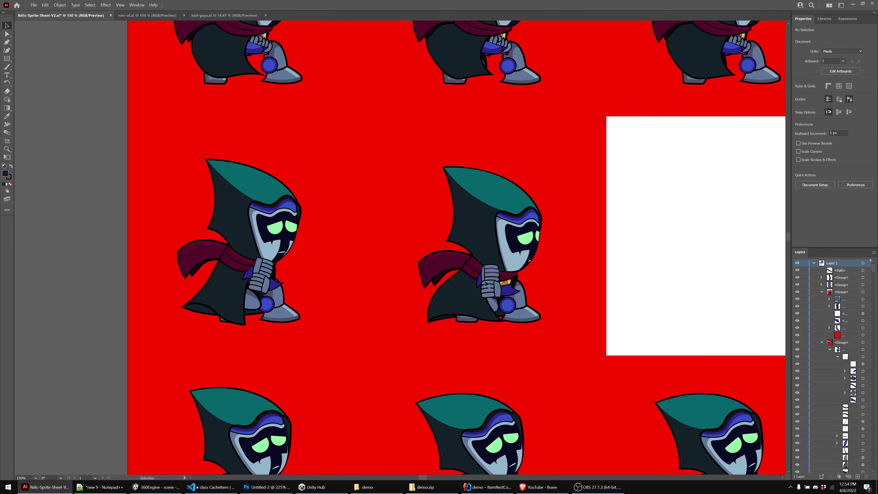
{"action": "scroll", "coordinate": [489, 363], "scroll_direction": "down", "scroll_amount": 2}
{"action": "left_click_drag", "start_coordinate": [621, 354], "coordinate": [343, 328]}
{"action": "scroll", "coordinate": [364, 302], "scroll_direction": "down", "scroll_amount": 1}
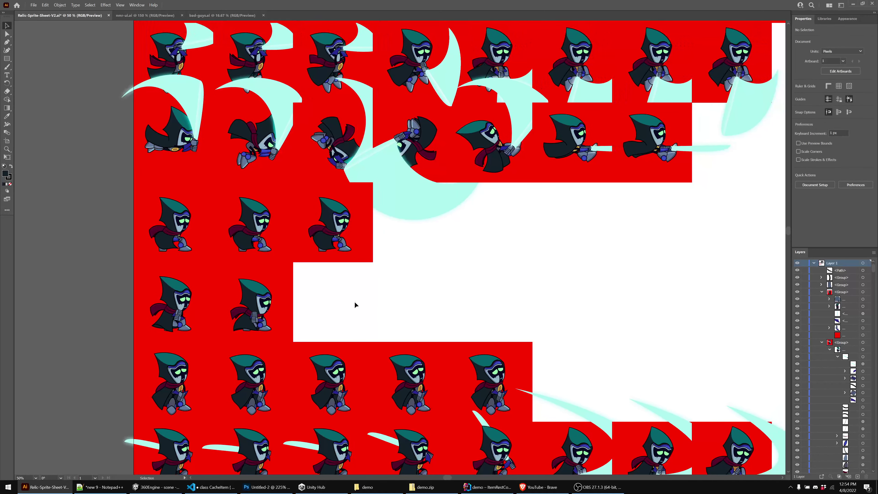
Duplicate the second kneeling frame of the two-frame row and place the copy just beside the original
{"action": "left_click", "coordinate": [229, 316]}
{"action": "key", "text": "a"}
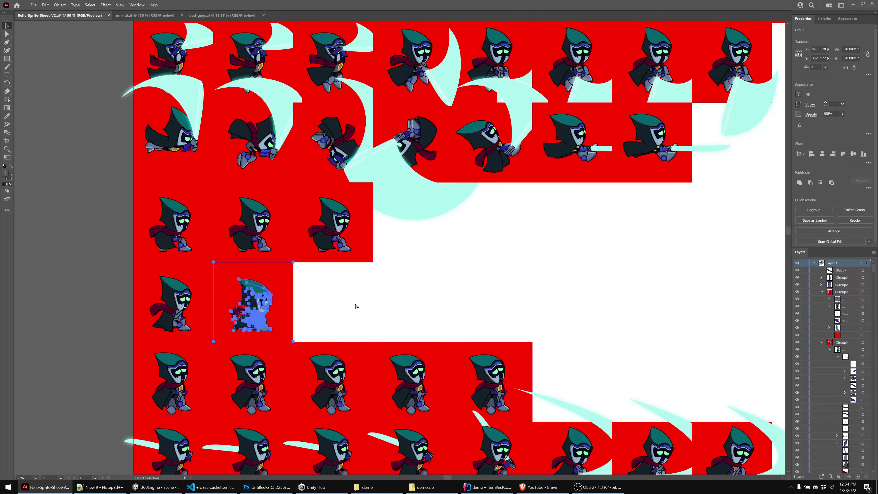
{"action": "left_click_drag", "start_coordinate": [282, 293], "coordinate": [378, 289]}
{"action": "left_click_drag", "start_coordinate": [488, 239], "coordinate": [447, 430]}
{"action": "left_click_drag", "start_coordinate": [598, 143], "coordinate": [666, 145]}
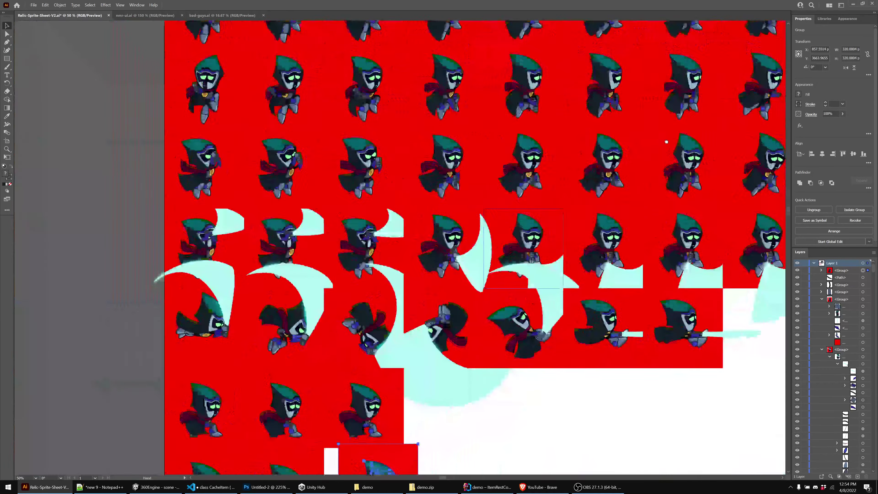
{"action": "left_click_drag", "start_coordinate": [444, 319], "coordinate": [436, 297]}
{"action": "left_click_drag", "start_coordinate": [382, 465], "coordinate": [469, 192]}
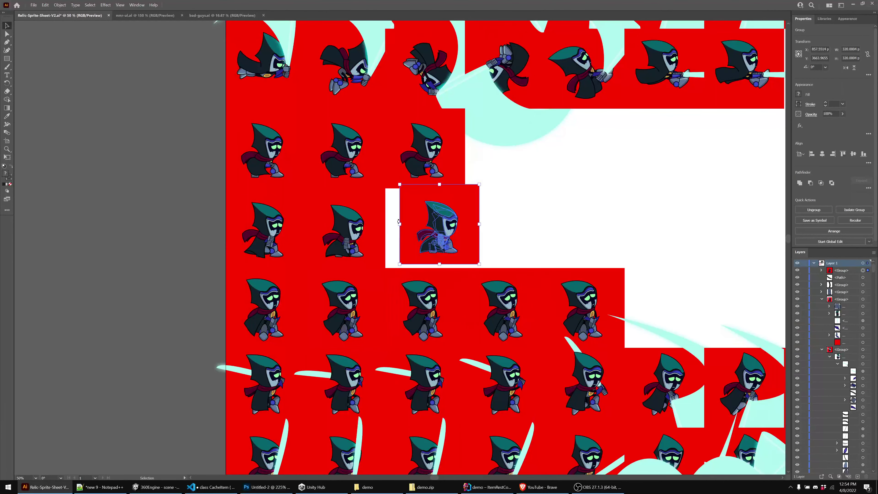
Move the copied kneeling frame into the empty white area, clear of the existing animation rows
{"action": "left_click_drag", "start_coordinate": [432, 211], "coordinate": [670, 175]}
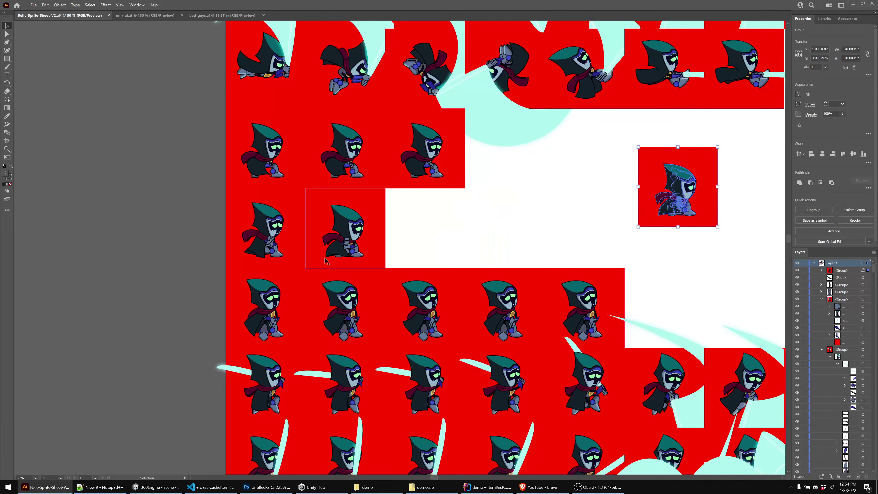
{"action": "left_click_drag", "start_coordinate": [593, 243], "coordinate": [543, 312]}
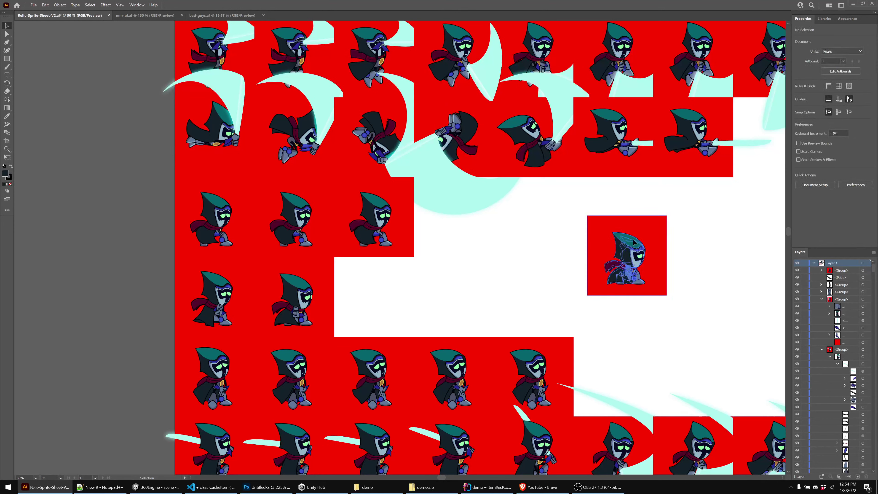
{"action": "left_click_drag", "start_coordinate": [634, 249], "coordinate": [537, 267]}
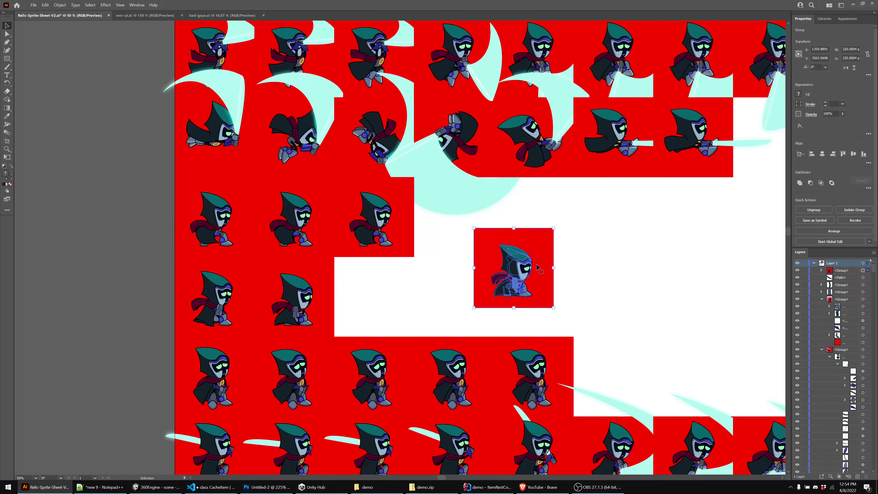
{"action": "left_click", "coordinate": [672, 243]}
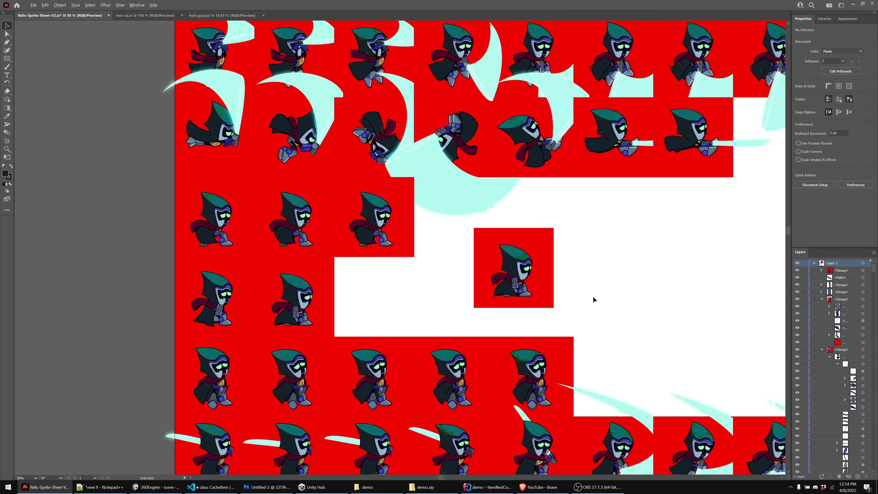
Examine the sword, jump and run rows of the sprite sheet, ending close up on the separate kneeling frame
{"action": "scroll", "coordinate": [592, 295], "scroll_direction": "down", "scroll_amount": 1}
{"action": "left_click_drag", "start_coordinate": [645, 351], "coordinate": [635, 24]}
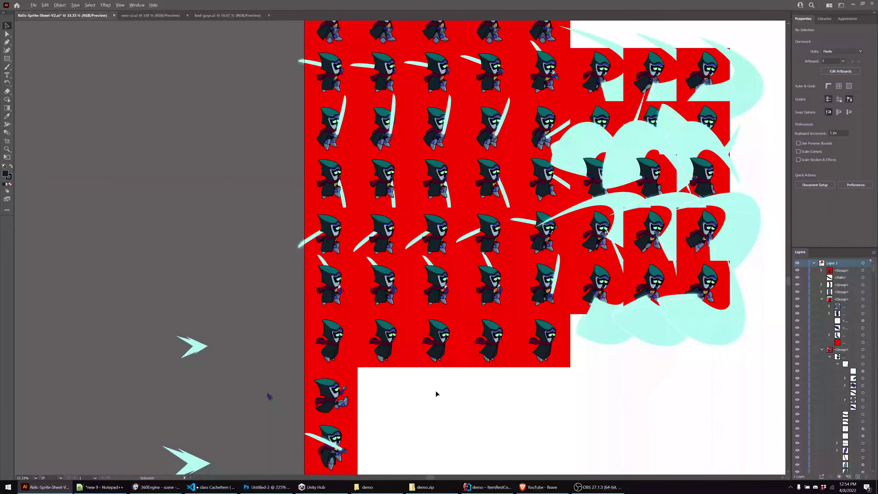
{"action": "scroll", "coordinate": [437, 392], "scroll_direction": "up", "scroll_amount": 1}
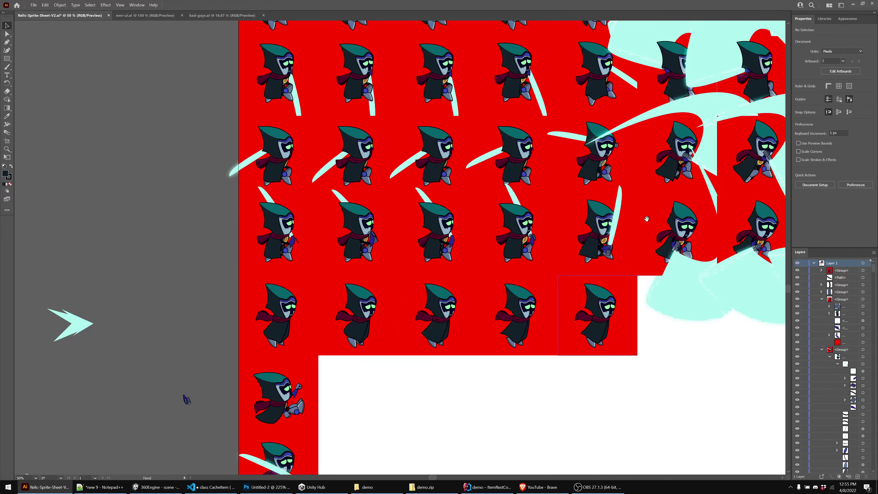
{"action": "left_click_drag", "start_coordinate": [647, 219], "coordinate": [564, 375]}
{"action": "scroll", "coordinate": [525, 318], "scroll_direction": "down", "scroll_amount": 1}
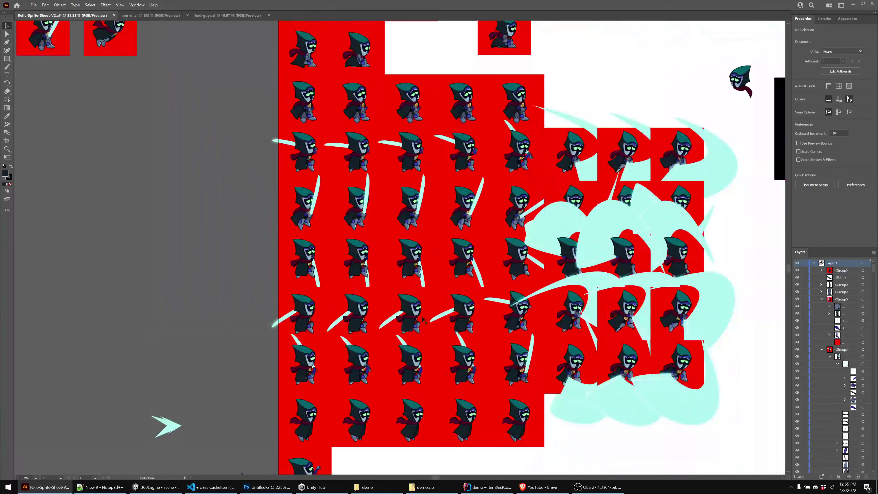
{"action": "scroll", "coordinate": [424, 320], "scroll_direction": "up", "scroll_amount": 4}
{"action": "scroll", "coordinate": [424, 320], "scroll_direction": "right", "scroll_amount": 1}
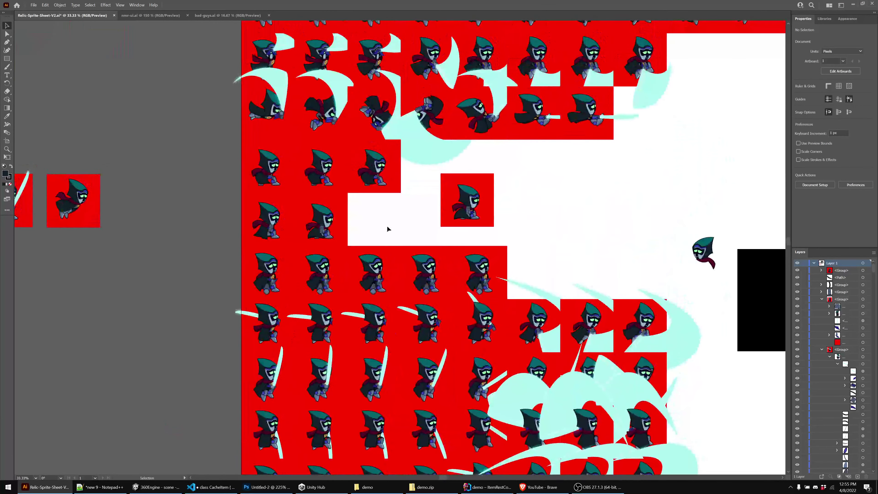
{"action": "left_click_drag", "start_coordinate": [599, 139], "coordinate": [558, 366]}
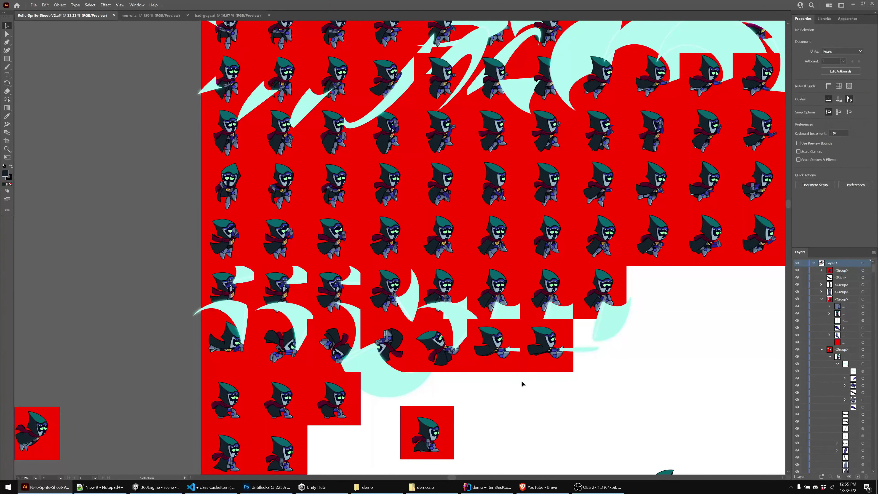
{"action": "left_click_drag", "start_coordinate": [632, 395], "coordinate": [602, 237]}
{"action": "scroll", "coordinate": [602, 237], "scroll_direction": "up", "scroll_amount": 3}
{"action": "scroll", "coordinate": [603, 237], "scroll_direction": "right", "scroll_amount": 5}
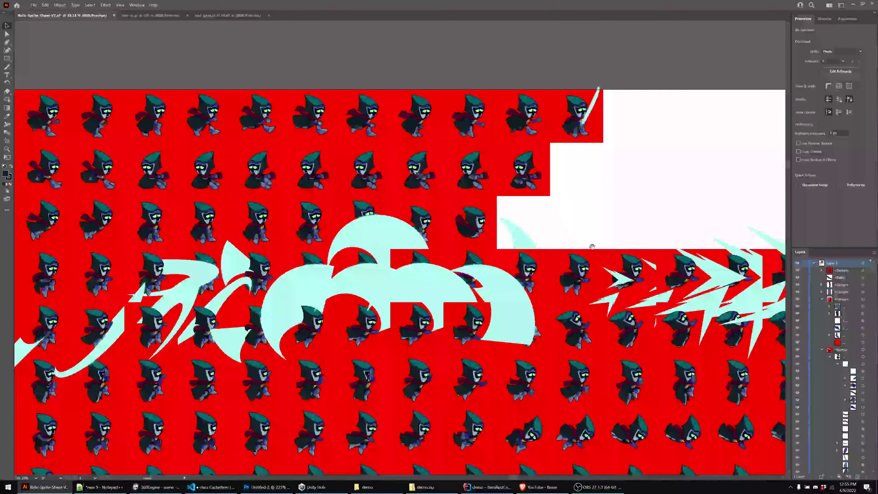
{"action": "left_click_drag", "start_coordinate": [592, 246], "coordinate": [667, 256]}
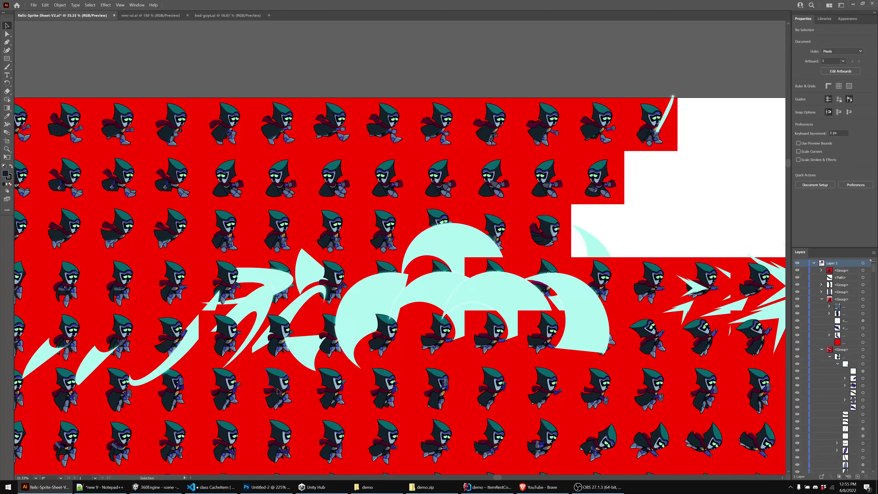
{"action": "left_click_drag", "start_coordinate": [371, 243], "coordinate": [540, 85]}
{"action": "left_click_drag", "start_coordinate": [439, 253], "coordinate": [484, 171]}
{"action": "left_click_drag", "start_coordinate": [492, 376], "coordinate": [440, 152]}
{"action": "scroll", "coordinate": [484, 114], "scroll_direction": "up", "scroll_amount": 3}
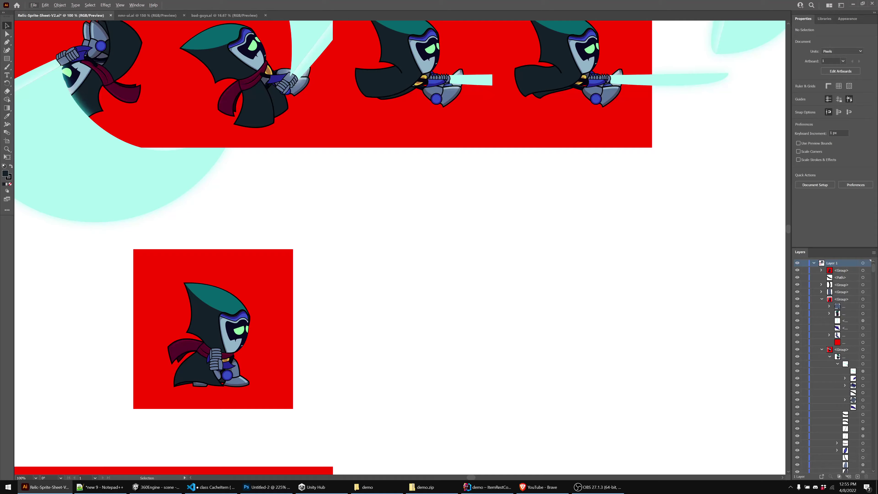
{"action": "key", "text": "alt+Tab"}
{"action": "left_click_drag", "start_coordinate": [588, 4], "coordinate": [619, 493]}
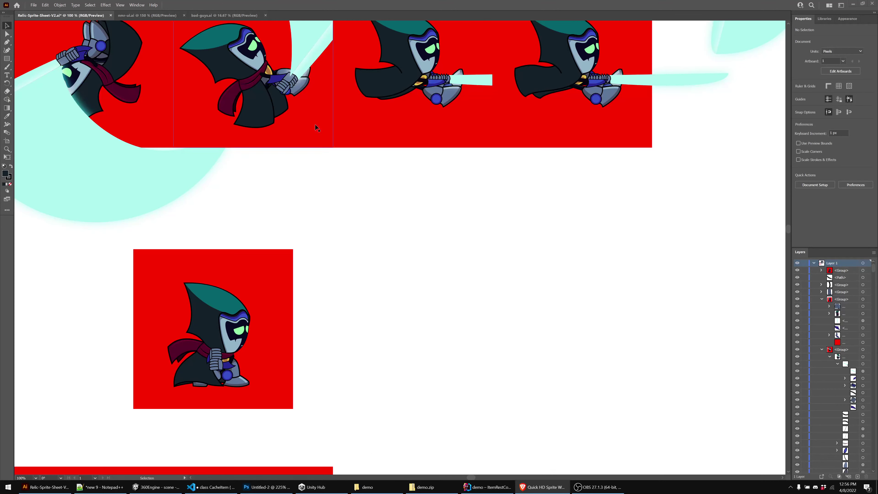
Duplicate the separate kneeling frame and place the copy at about the same height, leaving room for another frame between them
{"action": "left_click_drag", "start_coordinate": [82, 259], "coordinate": [204, 370]}
{"action": "left_click_drag", "start_coordinate": [437, 432], "coordinate": [437, 432]}
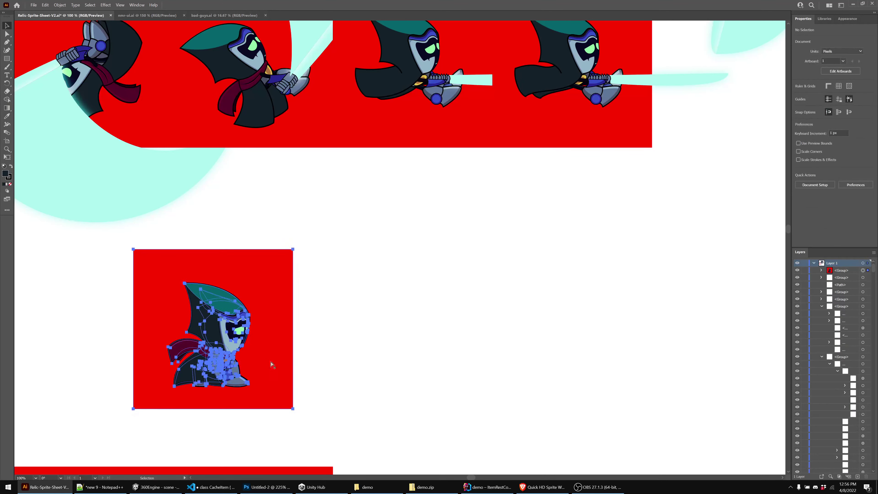
{"action": "left_click_drag", "start_coordinate": [287, 290], "coordinate": [522, 205]}
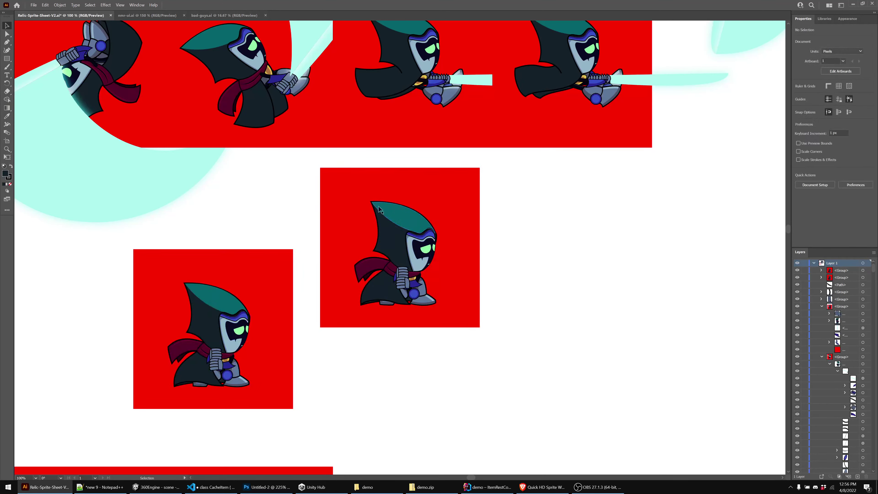
{"action": "left_click_drag", "start_coordinate": [303, 166], "coordinate": [303, 166]}
{"action": "left_click_drag", "start_coordinate": [404, 248], "coordinate": [571, 324]}
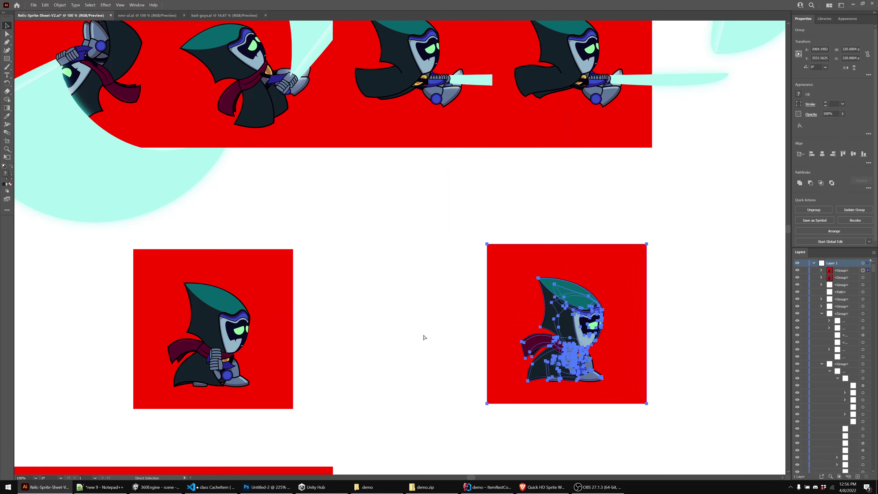
Paste a third copy of the kneeling frame and fit its background square against the first frame's right edge
{"action": "key", "text": "ctrl+v"}
{"action": "left_click_drag", "start_coordinate": [382, 215], "coordinate": [372, 295]}
{"action": "key", "text": "a"}
{"action": "left_click_drag", "start_coordinate": [310, 407], "coordinate": [291, 409]}
{"action": "left_click", "coordinate": [292, 410]}
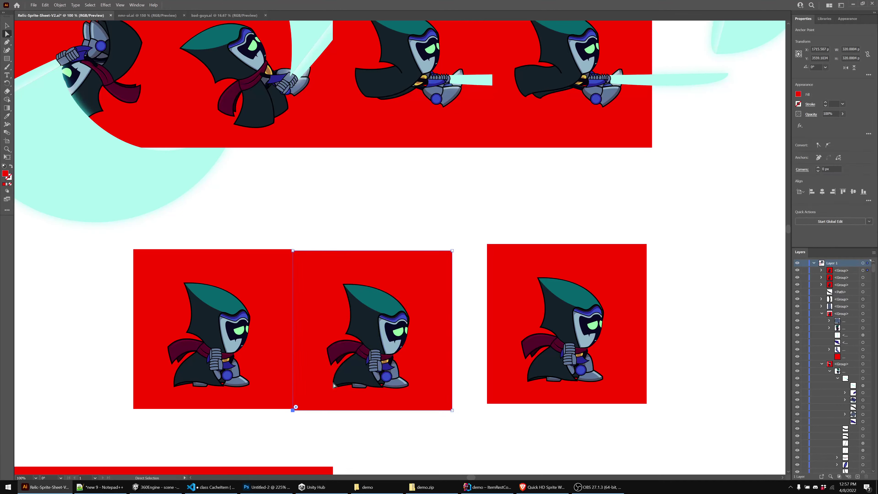
Refit the middle kneeling frame flush against the first frame's right edge and snap the third frame onto the middle frame's right edge
{"action": "left_click_drag", "start_coordinate": [358, 383], "coordinate": [360, 379]}
{"action": "key", "text": "ctrl+z"}
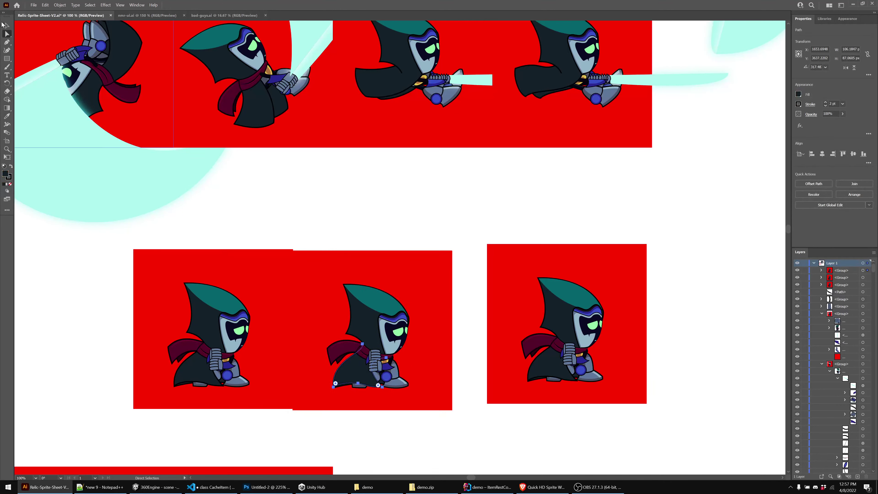
{"action": "left_click", "coordinate": [7, 25]}
{"action": "left_click_drag", "start_coordinate": [292, 369], "coordinate": [311, 348]}
{"action": "key", "text": "a"}
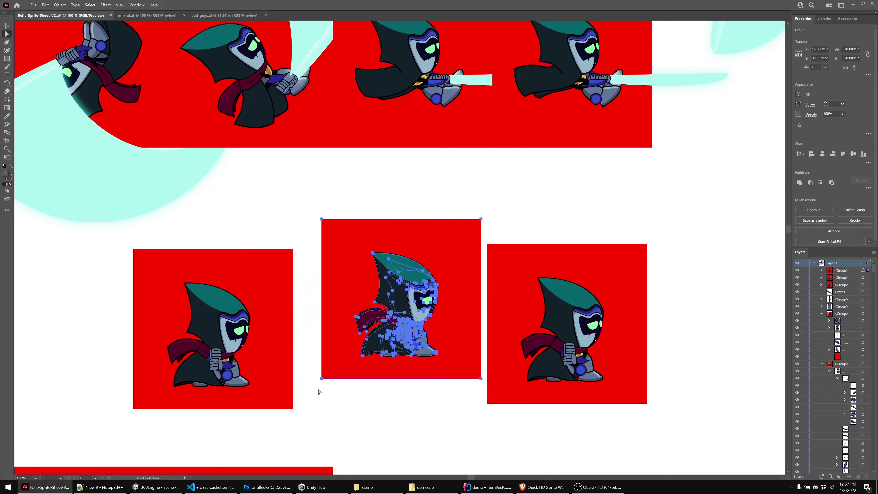
{"action": "left_click_drag", "start_coordinate": [321, 382], "coordinate": [293, 412]}
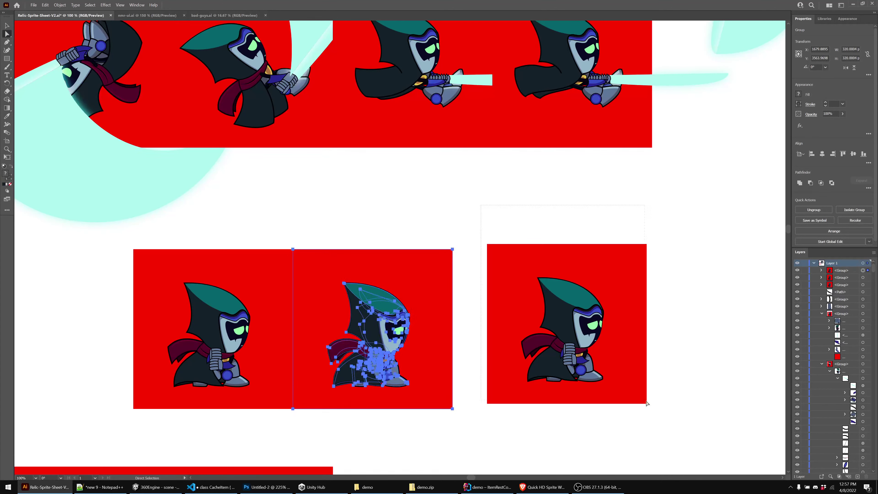
{"action": "left_click", "coordinate": [487, 404]}
{"action": "left_click_drag", "start_coordinate": [487, 404], "coordinate": [451, 410]}
Move the three joined kneeling frames together into the empty area below the last animation rows of the sprite sheet
{"action": "scroll", "coordinate": [539, 367], "scroll_direction": "down", "scroll_amount": 2}
{"action": "left_click_drag", "start_coordinate": [563, 402], "coordinate": [402, 298]}
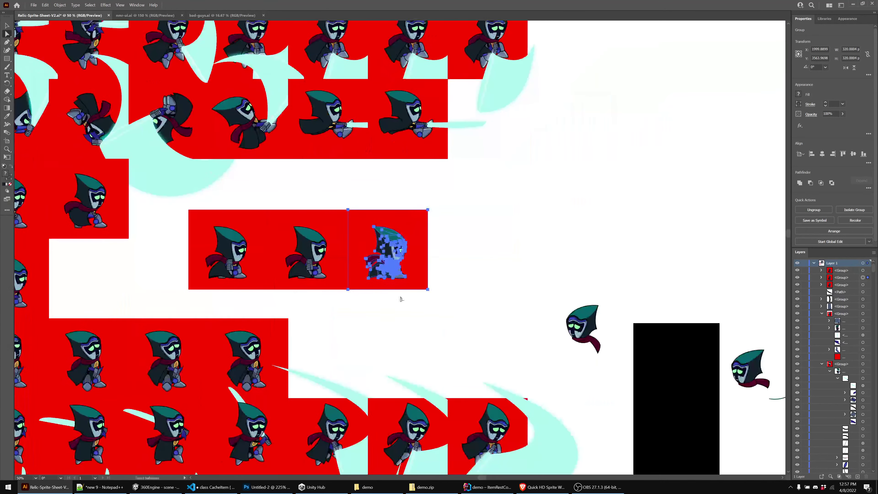
{"action": "left_click_drag", "start_coordinate": [169, 204], "coordinate": [291, 247]}
{"action": "left_click_drag", "start_coordinate": [509, 306], "coordinate": [508, 305]}
{"action": "scroll", "coordinate": [327, 283], "scroll_direction": "down", "scroll_amount": 1}
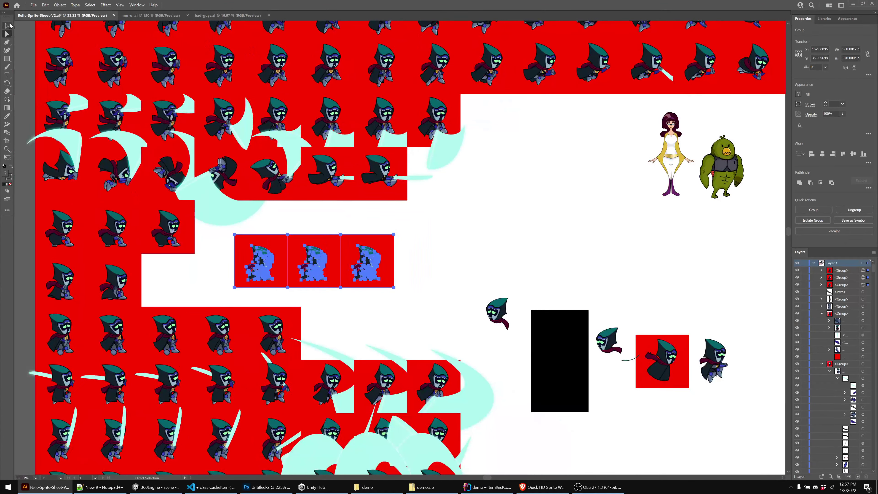
{"action": "left_click", "coordinate": [7, 25]}
{"action": "left_click_drag", "start_coordinate": [330, 274], "coordinate": [469, 99]}
{"action": "left_click_drag", "start_coordinate": [480, 83], "coordinate": [749, 393]}
{"action": "left_click_drag", "start_coordinate": [750, 394], "coordinate": [790, 208]}
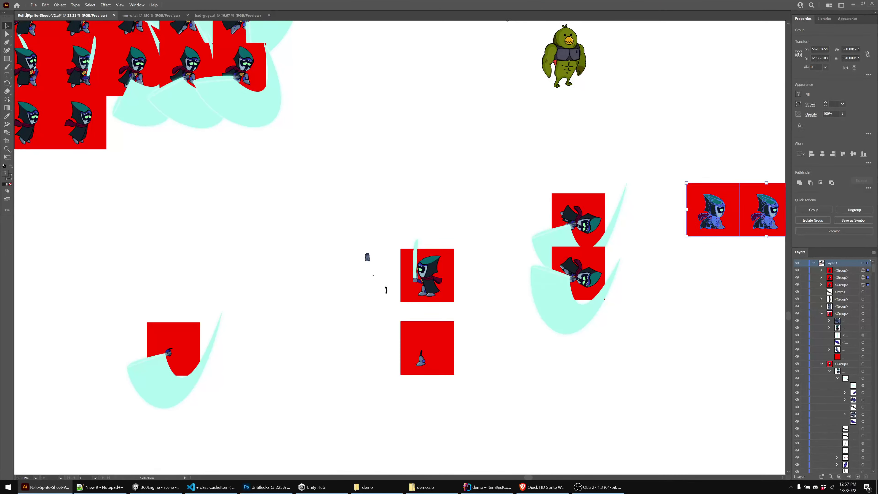
{"action": "left_click_drag", "start_coordinate": [719, 190], "coordinate": [106, 224]}
{"action": "scroll", "coordinate": [86, 167], "scroll_direction": "left", "scroll_amount": 8}
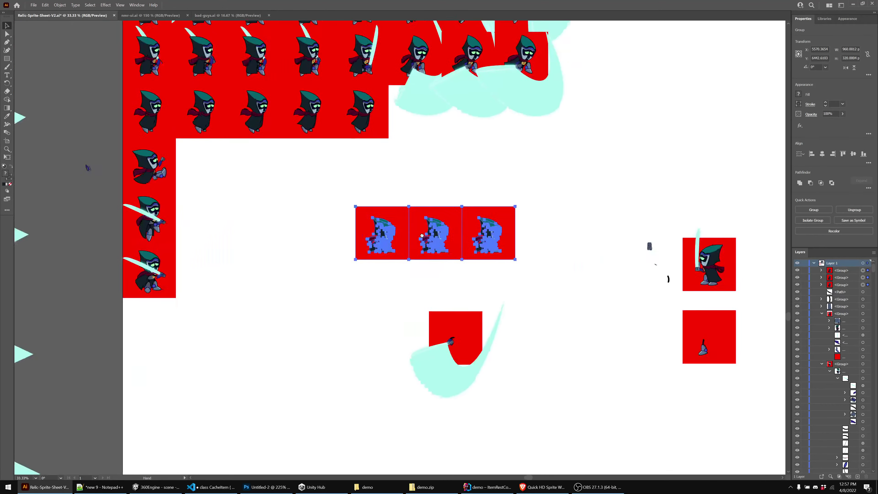
{"action": "left_click_drag", "start_coordinate": [86, 167], "coordinate": [99, 139]}
{"action": "left_click_drag", "start_coordinate": [427, 210], "coordinate": [239, 355]}
Pull out an anchor point of the first frame's hood tip and one of its eye, undoing each distortion
{"action": "left_click", "coordinate": [314, 247]}
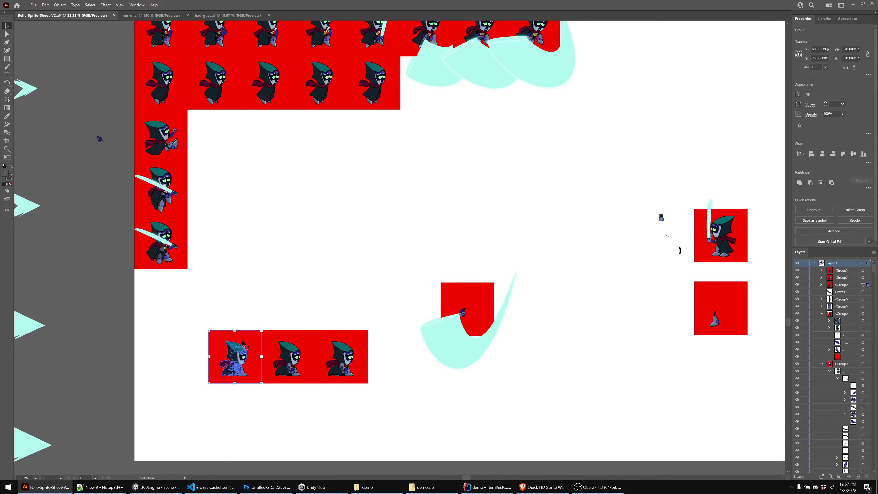
{"action": "key", "text": "ctrl+1"}
{"action": "key", "text": "a"}
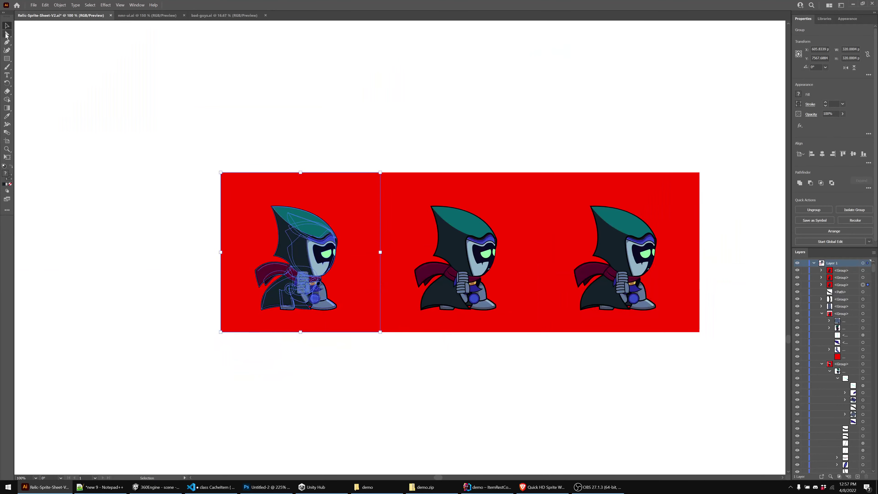
{"action": "left_click", "coordinate": [193, 292]}
{"action": "scroll", "coordinate": [270, 210], "scroll_direction": "up", "scroll_amount": 3}
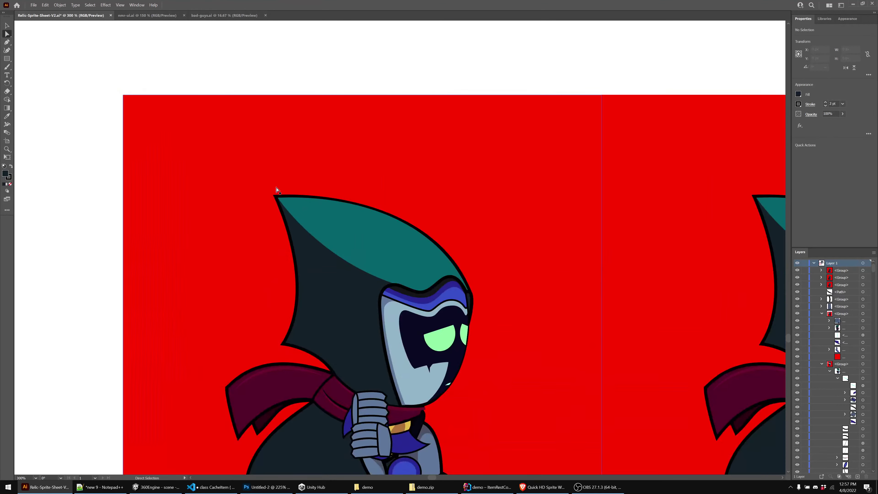
{"action": "left_click_drag", "start_coordinate": [273, 198], "coordinate": [180, 361]}
{"action": "key", "text": "ctrl+z"}
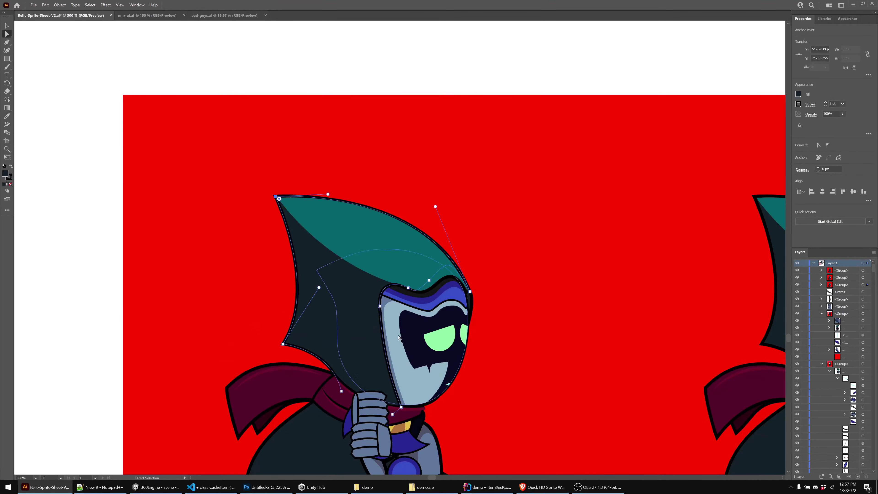
{"action": "left_click_drag", "start_coordinate": [425, 336], "coordinate": [228, 273]}
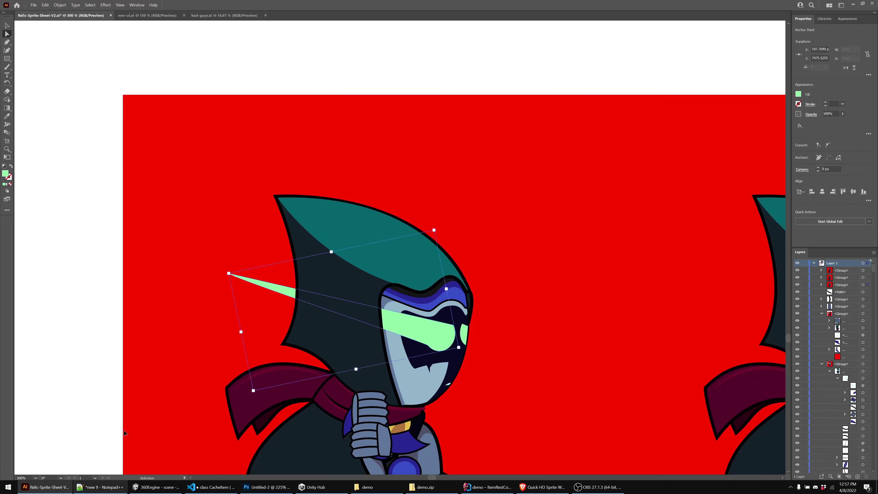
{"action": "key", "text": "ctrl+z"}
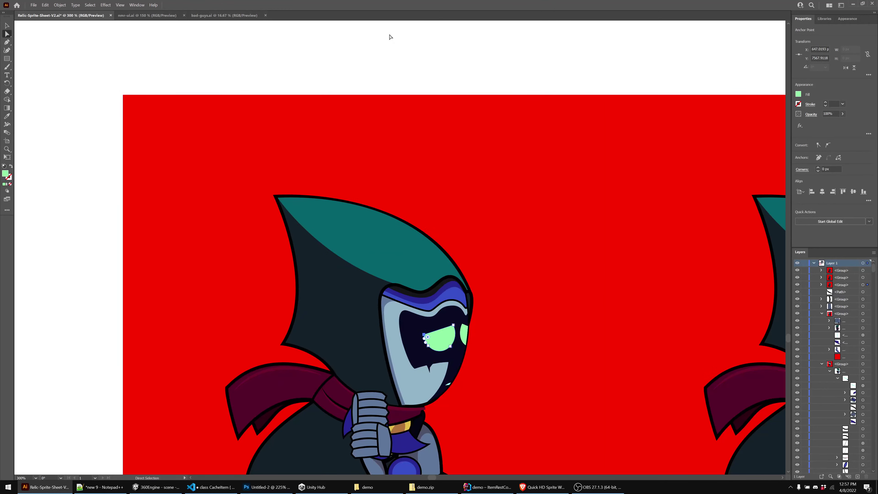
{"action": "left_click", "coordinate": [375, 62]}
Duplicate the second kneeling frame and snap the copy's lower-left corner to the strip's lower-right corner as a fourth frame
{"action": "scroll", "coordinate": [425, 216], "scroll_direction": "down", "scroll_amount": 1}
{"action": "left_click_drag", "start_coordinate": [589, 367], "coordinate": [464, 328]}
{"action": "scroll", "coordinate": [479, 342], "scroll_direction": "down", "scroll_amount": 1}
{"action": "scroll", "coordinate": [479, 342], "scroll_direction": "down", "scroll_amount": 2}
{"action": "left_click_drag", "start_coordinate": [627, 376], "coordinate": [471, 374]}
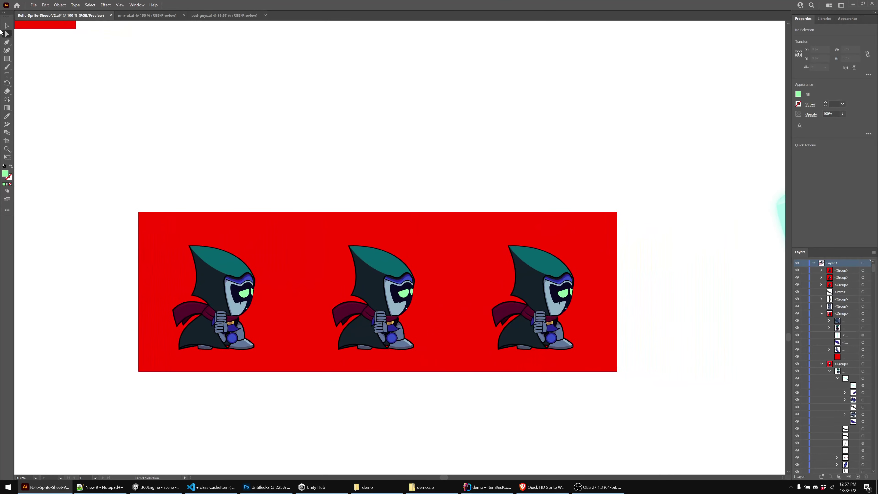
{"action": "left_click", "coordinate": [7, 26]}
{"action": "left_click_drag", "start_coordinate": [396, 355], "coordinate": [740, 324]}
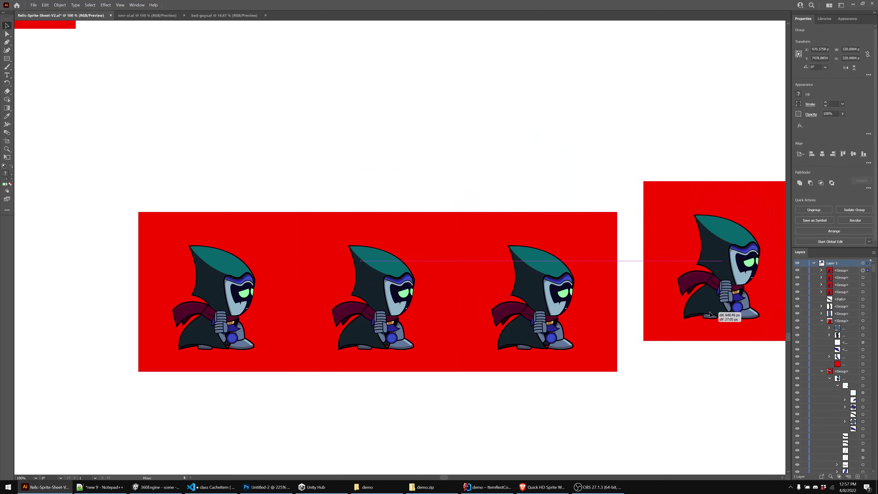
{"action": "key", "text": "a"}
{"action": "left_click_drag", "start_coordinate": [645, 345], "coordinate": [618, 371]}
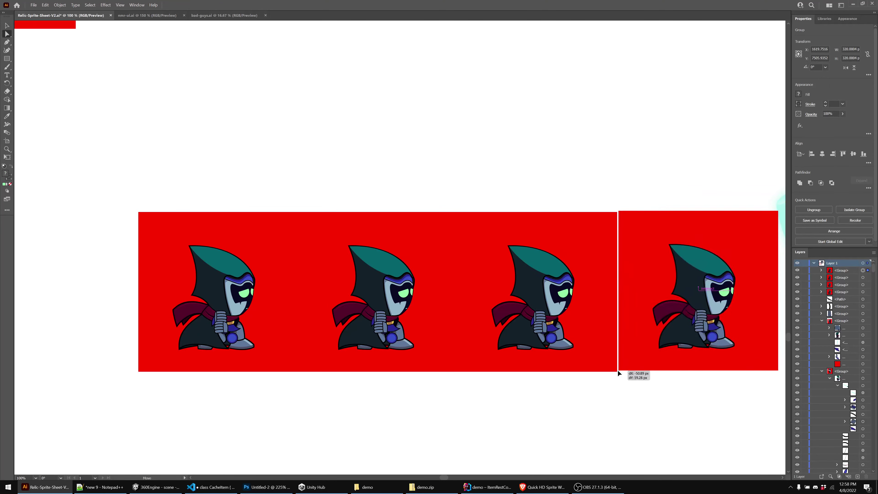
Check the view options for the Smart Guides setting
{"action": "left_click", "coordinate": [129, 6]}
{"action": "mouse_move", "coordinate": [117, 5]}
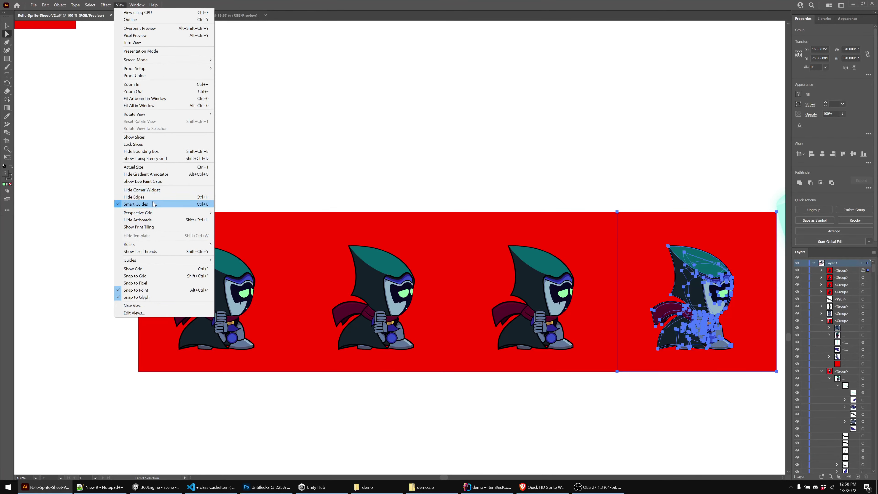
{"action": "left_click", "coordinate": [611, 172]}
{"action": "left_click", "coordinate": [325, 102]}
Pull the fourth kneeling frame away from the strip and snap it back against the third frame by its corner
{"action": "key", "text": "v"}
{"action": "left_click_drag", "start_coordinate": [677, 259], "coordinate": [715, 194]}
{"action": "key", "text": "a"}
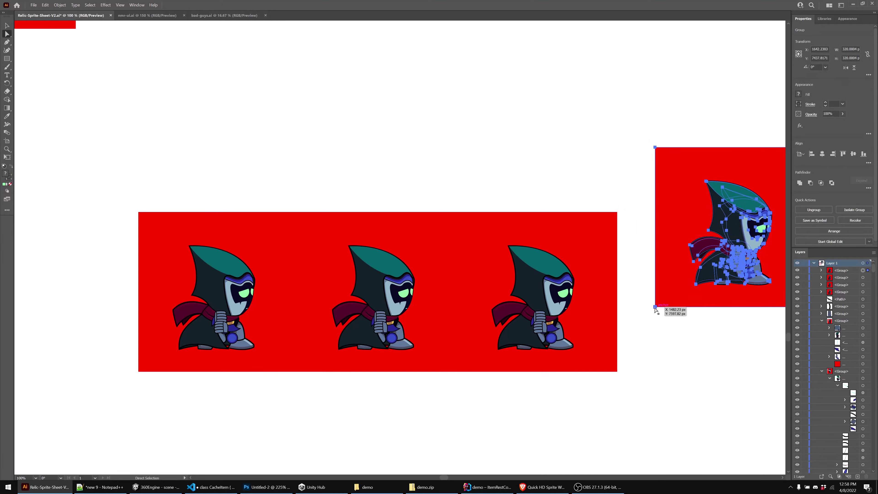
{"action": "left_click_drag", "start_coordinate": [654, 307], "coordinate": [479, 366]}
{"action": "left_click", "coordinate": [562, 202]}
{"action": "scroll", "coordinate": [523, 305], "scroll_direction": "down", "scroll_amount": 1}
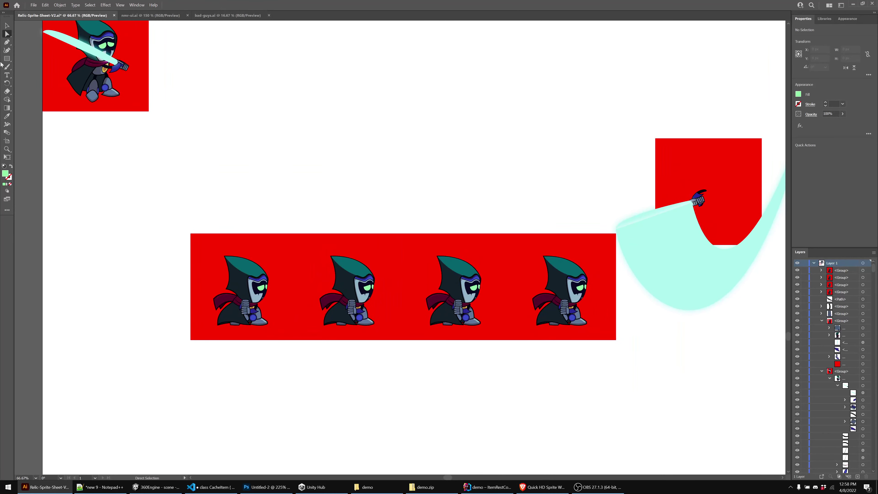
Lift the third kneeling frame out of the strip, keeping its sides lined up with the gap it leaves
{"action": "left_click", "coordinate": [6, 26]}
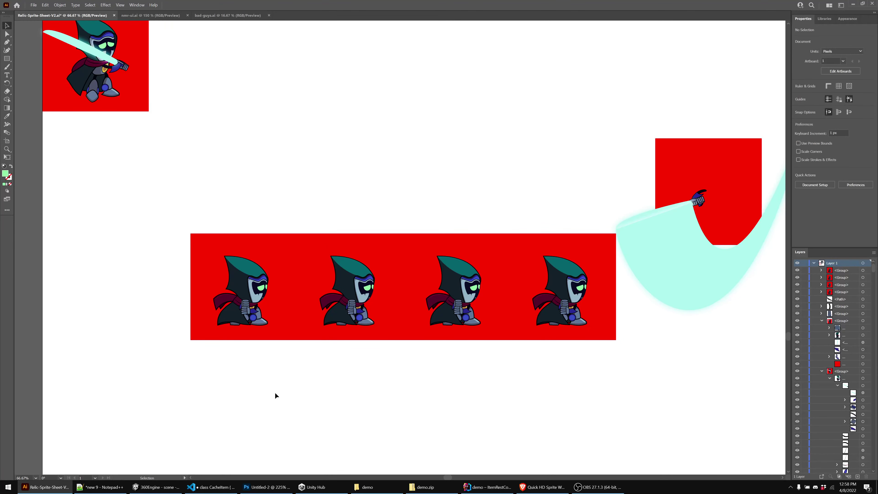
{"action": "left_click", "coordinate": [239, 298]}
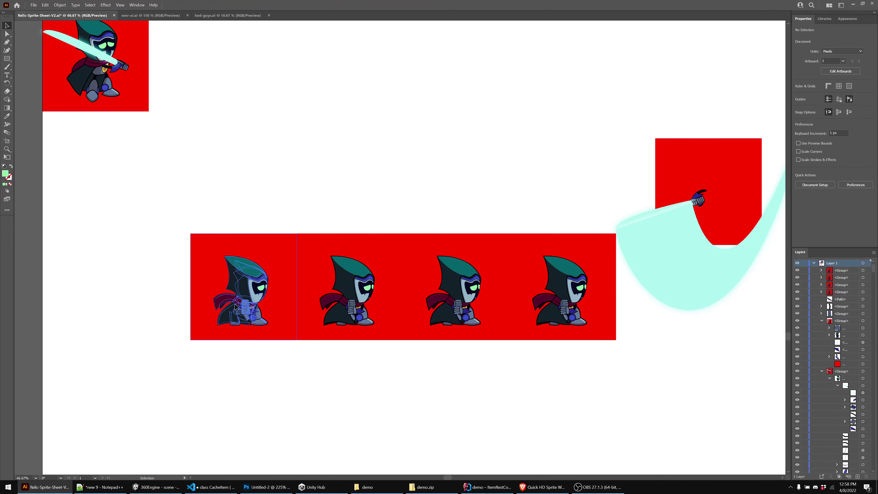
{"action": "left_click", "coordinate": [331, 402]}
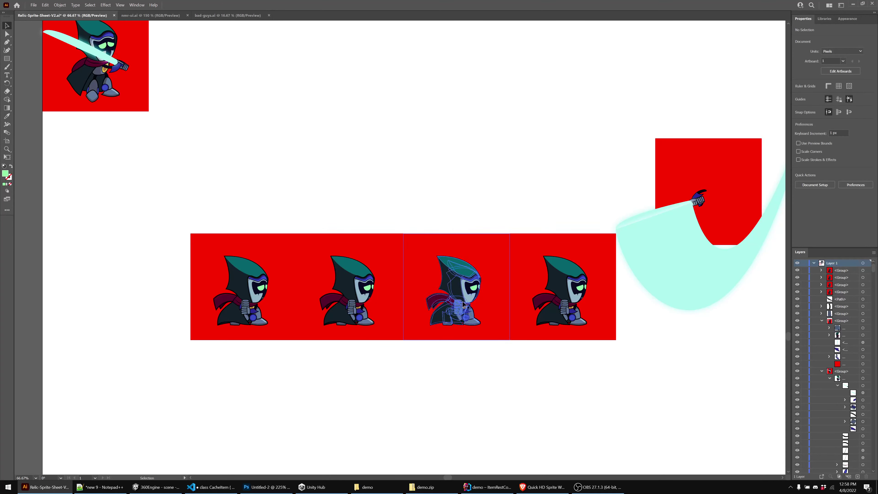
{"action": "left_click_drag", "start_coordinate": [462, 303], "coordinate": [463, 255]}
{"action": "key", "text": "a"}
{"action": "left_click_drag", "start_coordinate": [510, 293], "coordinate": [478, 221]}
{"action": "left_click_drag", "start_coordinate": [338, 82], "coordinate": [470, 200]}
{"action": "left_click_drag", "start_coordinate": [493, 228], "coordinate": [515, 252]}
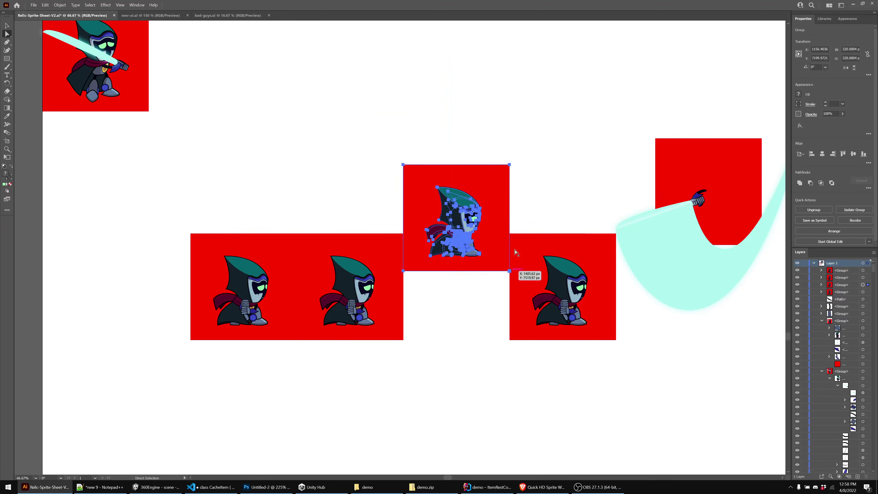
{"action": "left_click", "coordinate": [515, 163]}
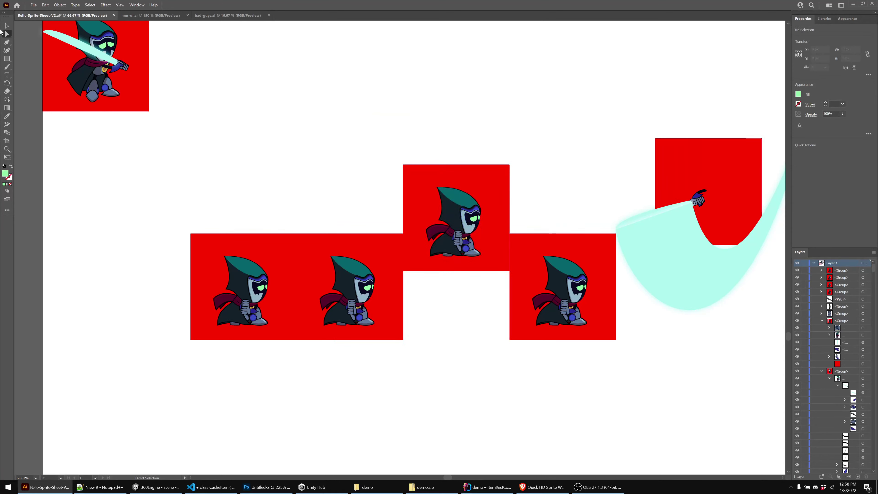
Move the third kneeling frame into the empty space above the strip and bring it to the front
{"action": "left_click", "coordinate": [7, 25]}
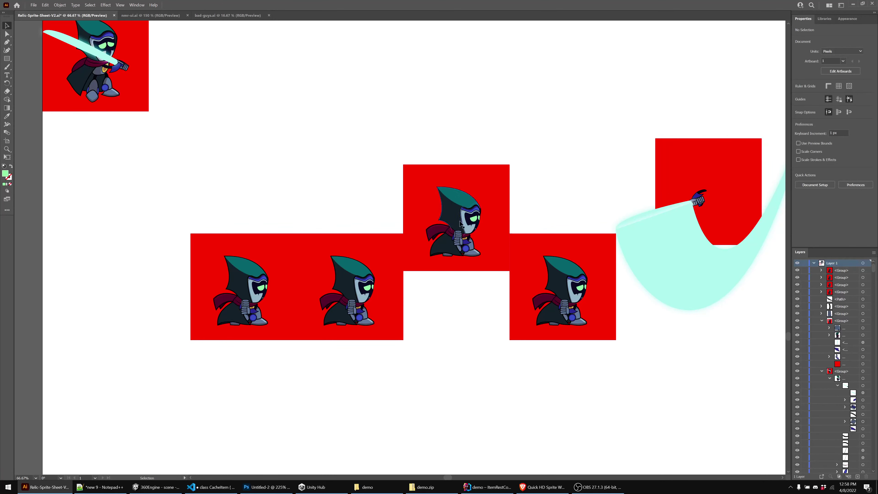
{"action": "left_click_drag", "start_coordinate": [466, 237], "coordinate": [373, 123]}
{"action": "right_click", "coordinate": [366, 114]}
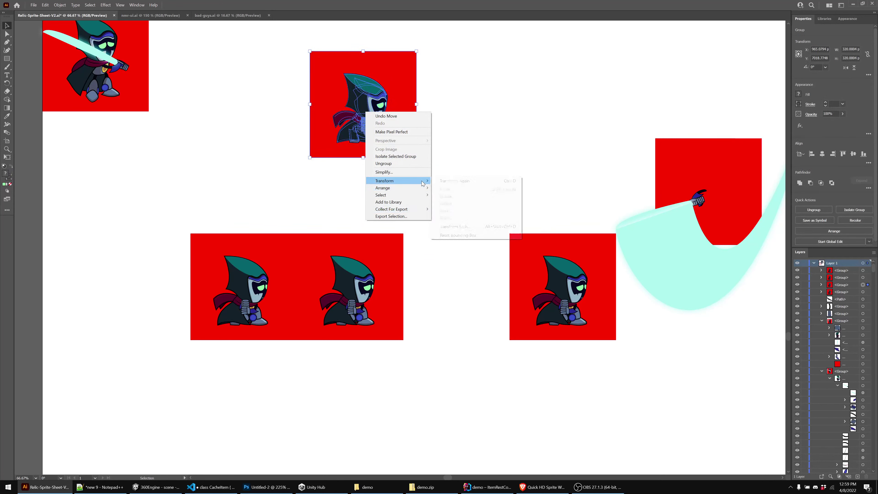
{"action": "mouse_move", "coordinate": [427, 181]}
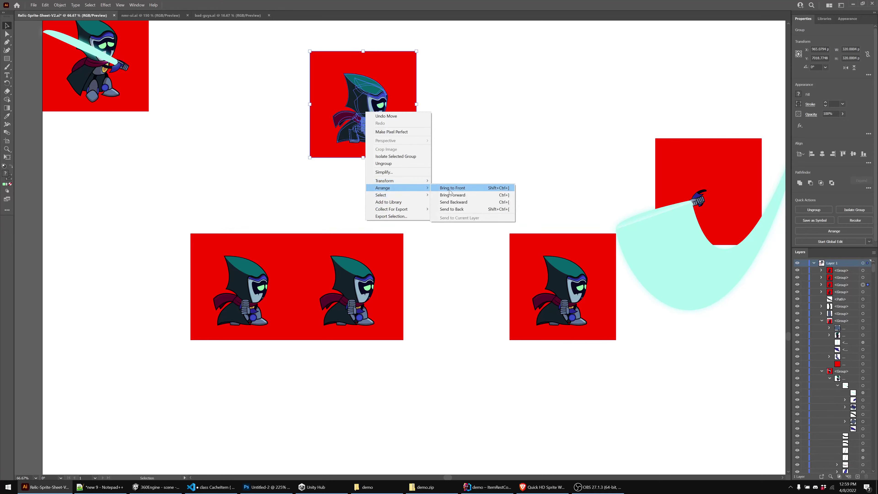
{"action": "left_click", "coordinate": [451, 189]}
Bring the strip's first kneeling frame to the front and place it beside the detached frame above the strip
{"action": "left_click_drag", "start_coordinate": [172, 210], "coordinate": [254, 346]}
{"action": "right_click", "coordinate": [264, 305]}
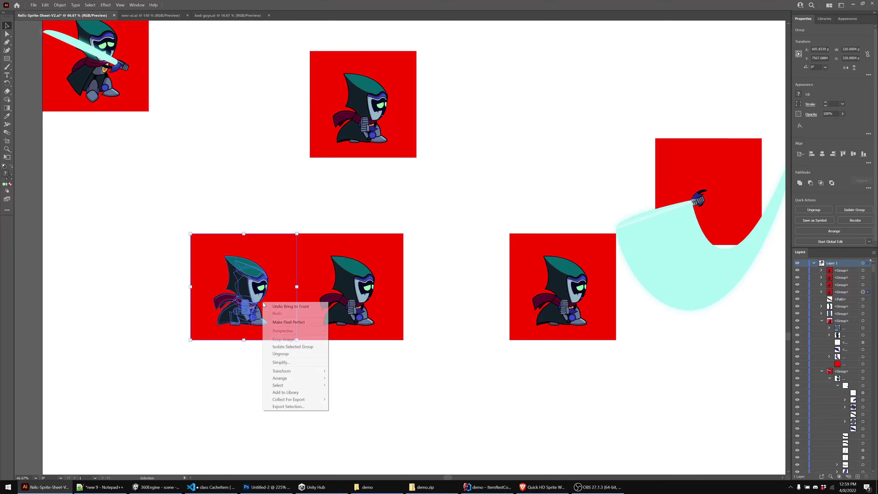
{"action": "mouse_move", "coordinate": [308, 378]}
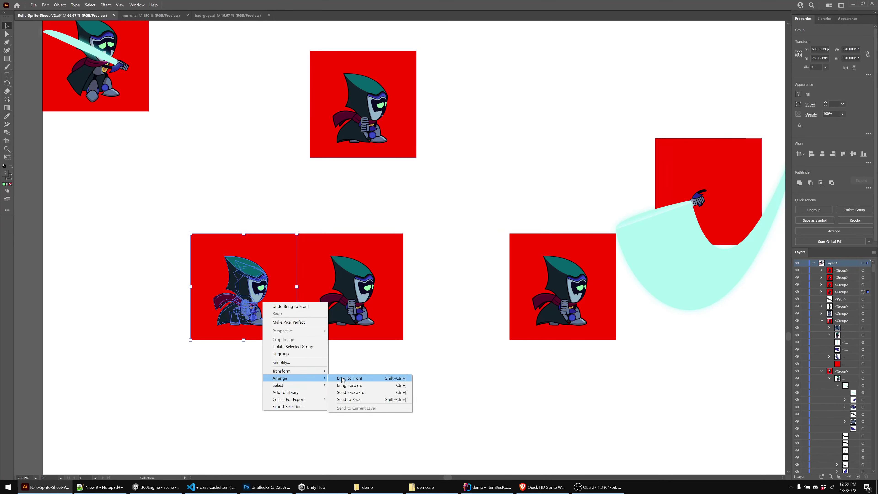
{"action": "left_click", "coordinate": [342, 379]}
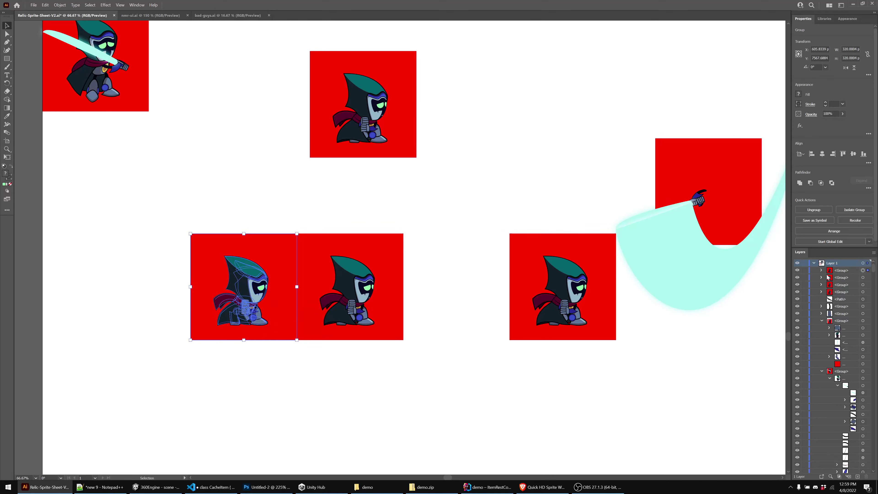
{"action": "left_click_drag", "start_coordinate": [244, 287], "coordinate": [516, 98]}
Select the two detached kneeling frames and move them together farther up from the strip
{"action": "left_click", "coordinate": [356, 101]}
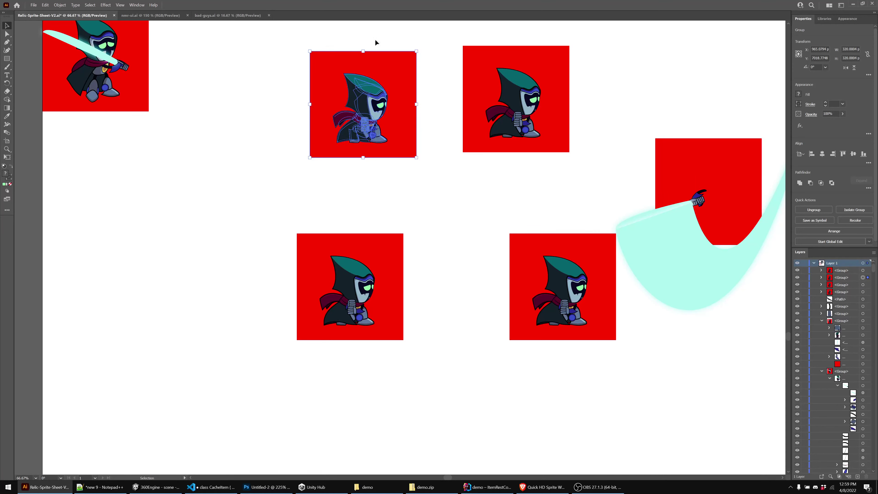
{"action": "left_click", "coordinate": [540, 108]}
{"action": "left_click", "coordinate": [384, 118]}
{"action": "left_click_drag", "start_coordinate": [343, 210], "coordinate": [272, 364]}
{"action": "left_click_drag", "start_coordinate": [518, 325], "coordinate": [517, 325]}
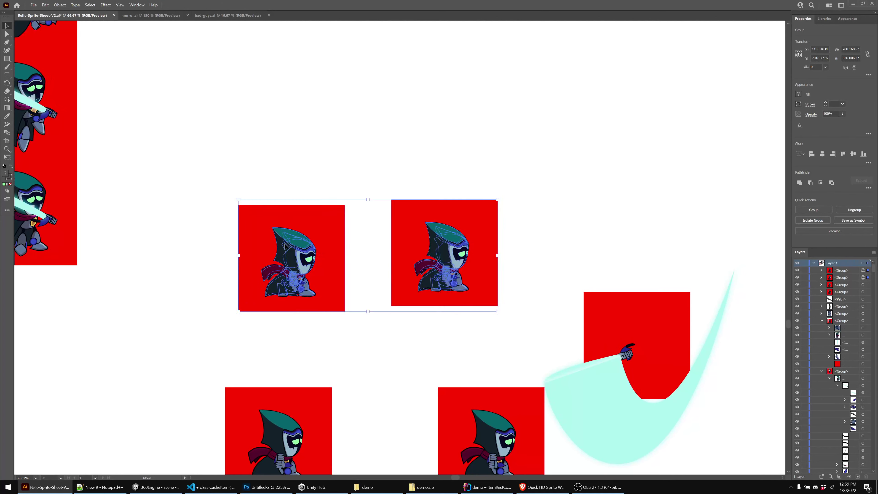
{"action": "left_click_drag", "start_coordinate": [439, 274], "coordinate": [465, 204]}
Stack the right detached kneeling frame exactly over the left one by matching the corners of their red squares
{"action": "key", "text": "ctrl+shift+a"}
{"action": "left_click", "coordinate": [464, 204]}
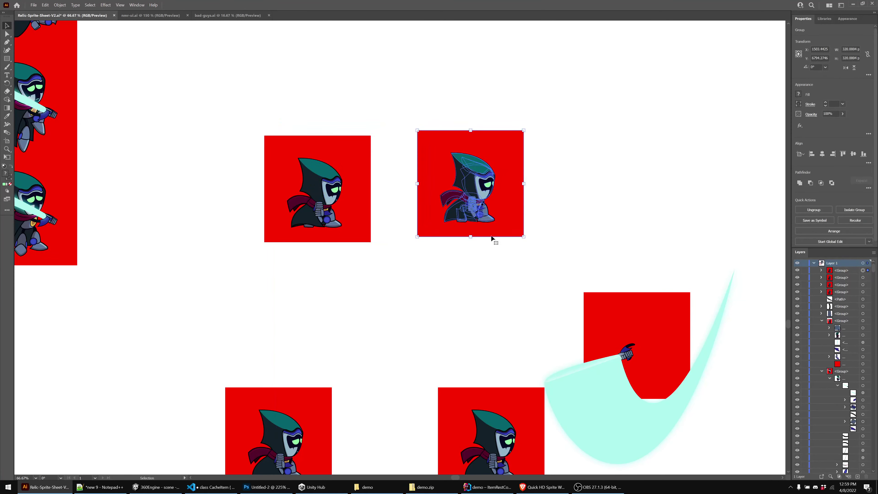
{"action": "key", "text": "a"}
{"action": "left_click_drag", "start_coordinate": [525, 238], "coordinate": [370, 245]}
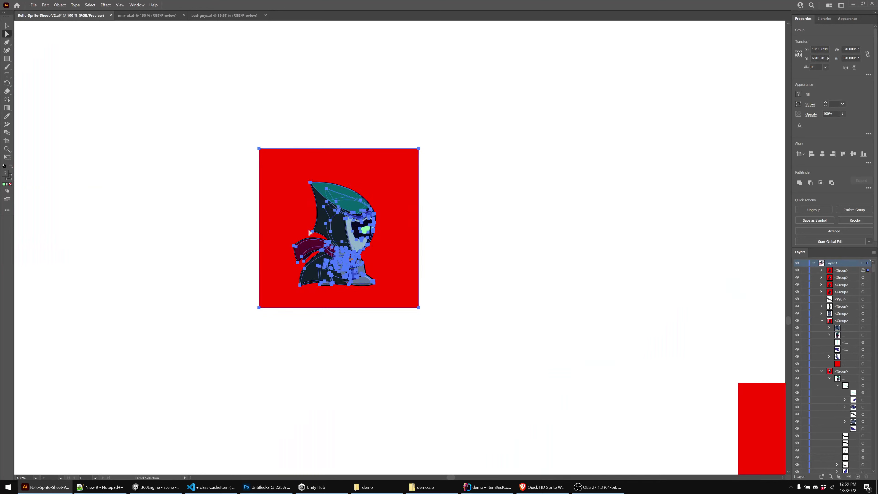
{"action": "left_click", "coordinate": [517, 279]}
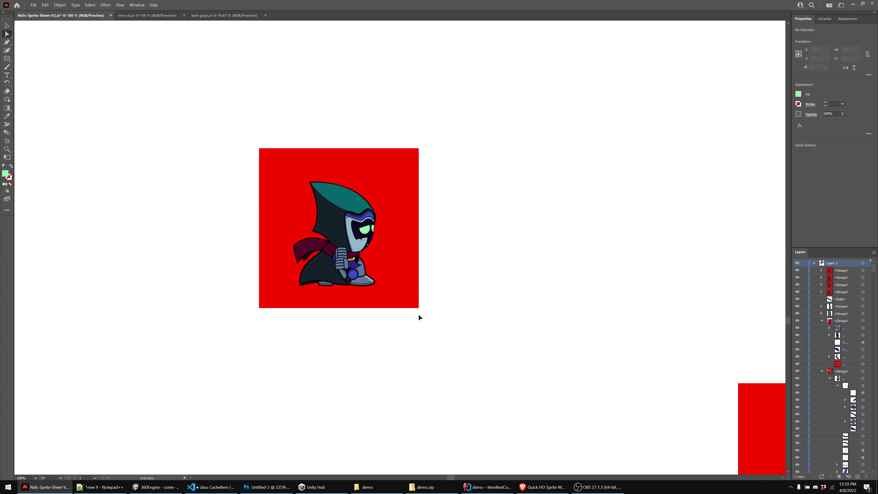
Check the stacked kneeling frames in outline view, shift the upper frame aside and back exactly into place, and lock the lower frame's group
{"action": "key", "text": "ctrl+y"}
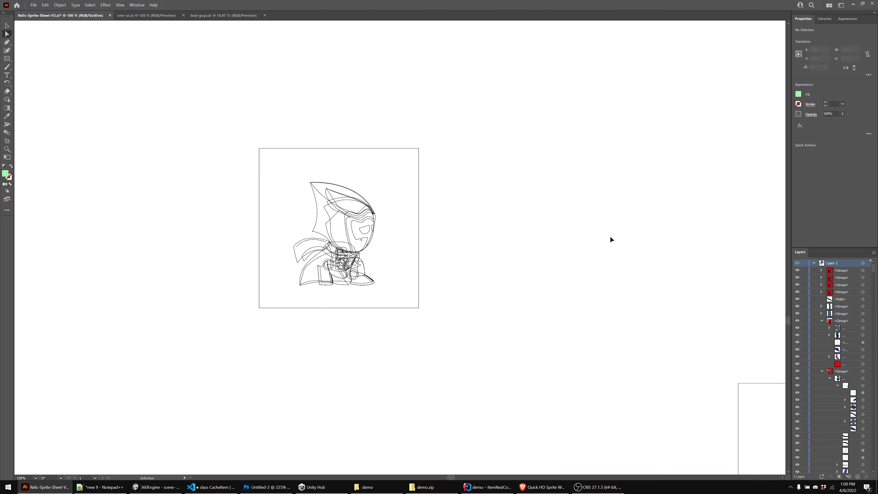
{"action": "key", "text": "ctrl+y"}
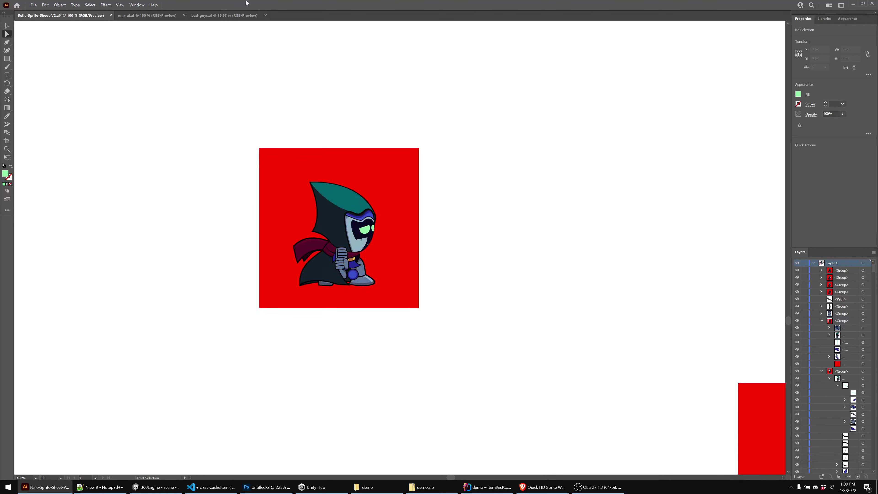
{"action": "key", "text": "v"}
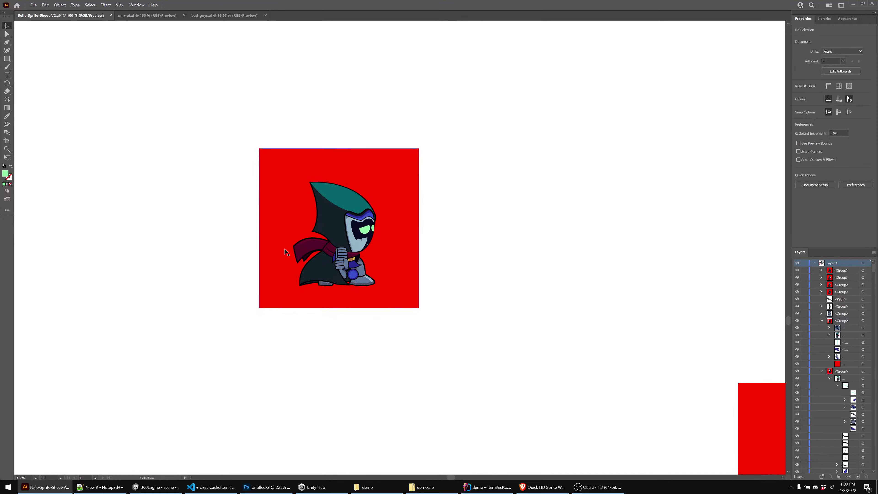
{"action": "scroll", "coordinate": [284, 252], "scroll_direction": "up", "scroll_amount": 1}
{"action": "scroll", "coordinate": [307, 258], "scroll_direction": "up", "scroll_amount": 1}
{"action": "scroll", "coordinate": [407, 284], "scroll_direction": "up", "scroll_amount": 1}
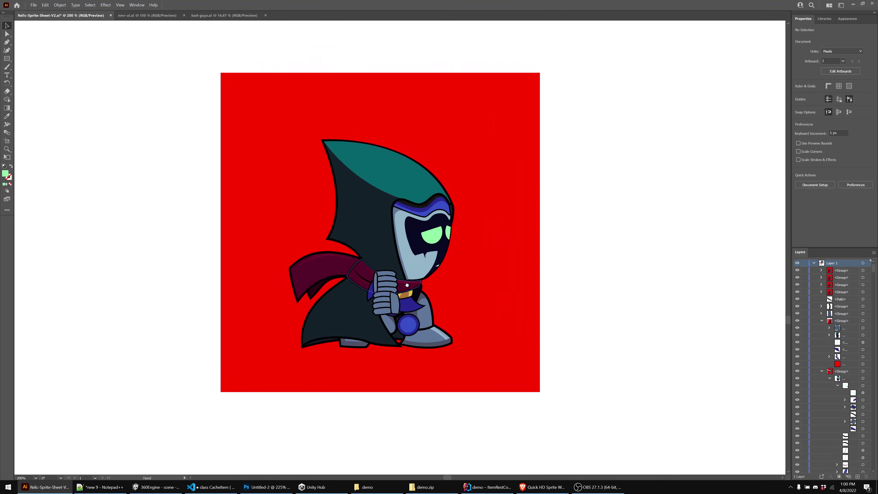
{"action": "left_click_drag", "start_coordinate": [408, 284], "coordinate": [396, 297]}
{"action": "left_click_drag", "start_coordinate": [347, 265], "coordinate": [521, 181]}
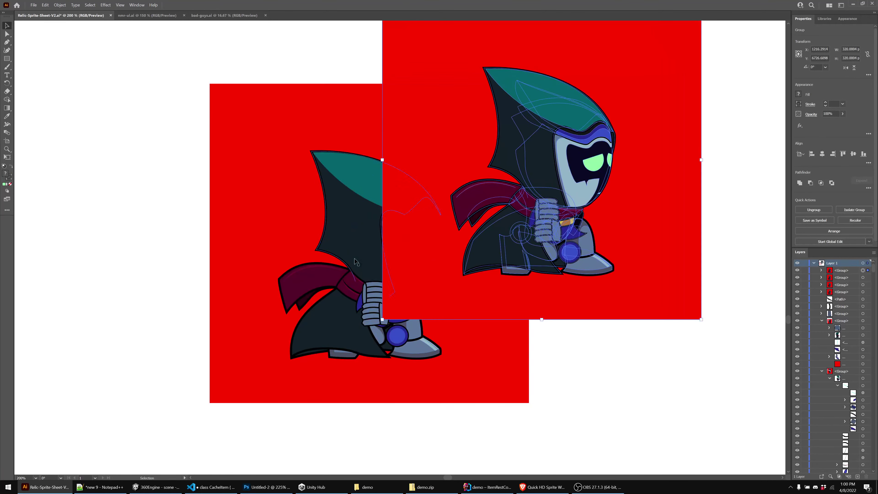
{"action": "left_click_drag", "start_coordinate": [567, 214], "coordinate": [395, 297]}
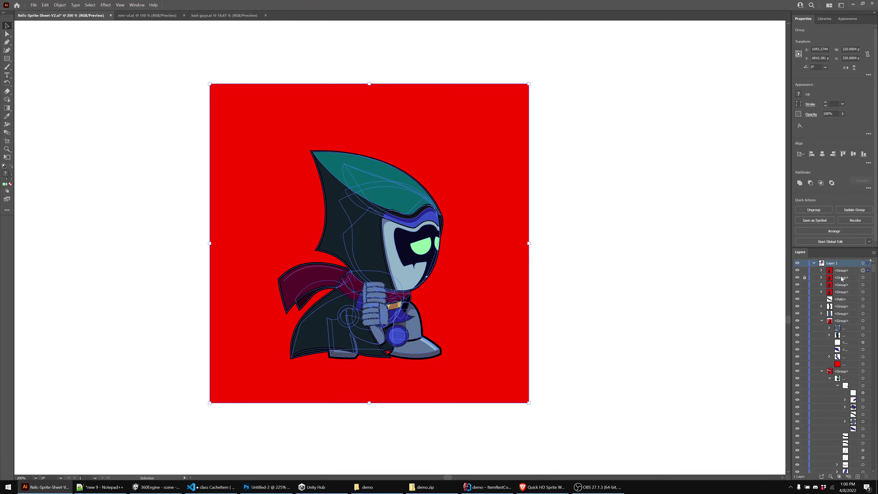
{"action": "left_click", "coordinate": [555, 284]}
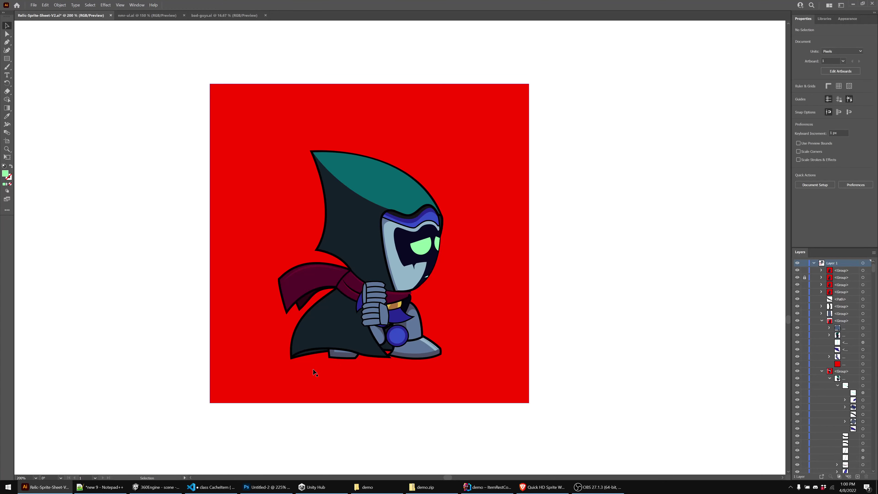
Bend the cape's back edge inward in the upper kneeling frame using the direction handle of its lower rear corner
{"action": "scroll", "coordinate": [314, 373], "scroll_direction": "up", "scroll_amount": 1}
{"action": "scroll", "coordinate": [319, 378], "scroll_direction": "up", "scroll_amount": 1}
{"action": "key", "text": "a"}
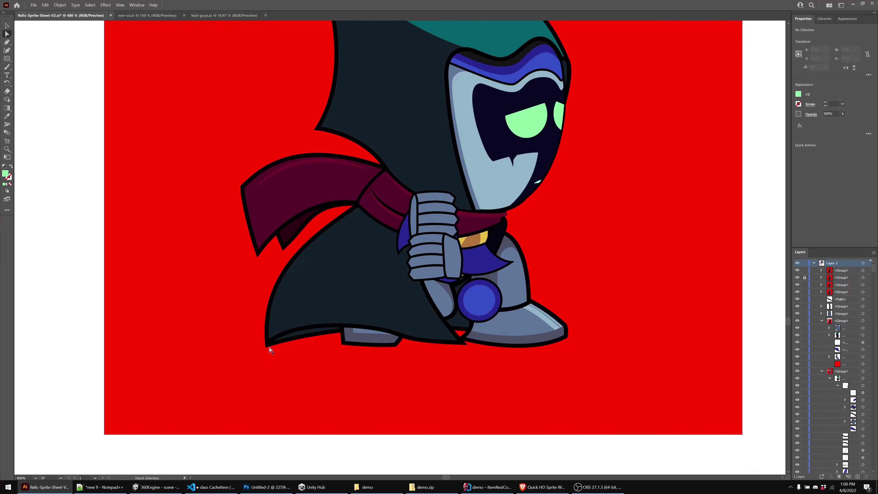
{"action": "left_click", "coordinate": [269, 345]}
{"action": "left_click", "coordinate": [268, 344]}
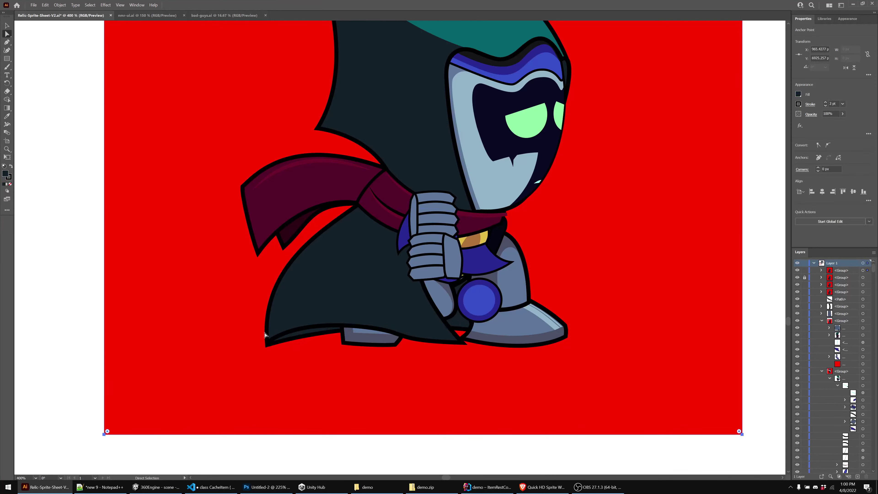
{"action": "left_click", "coordinate": [268, 344]}
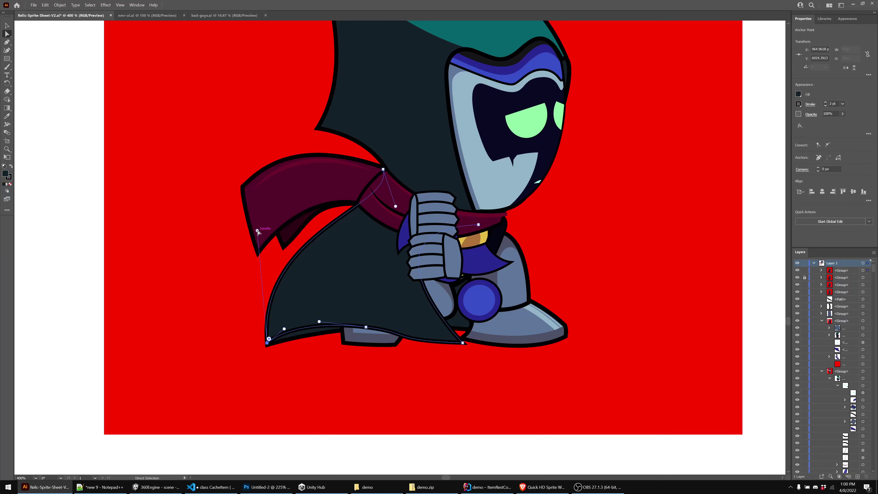
{"action": "left_click_drag", "start_coordinate": [258, 231], "coordinate": [271, 227]}
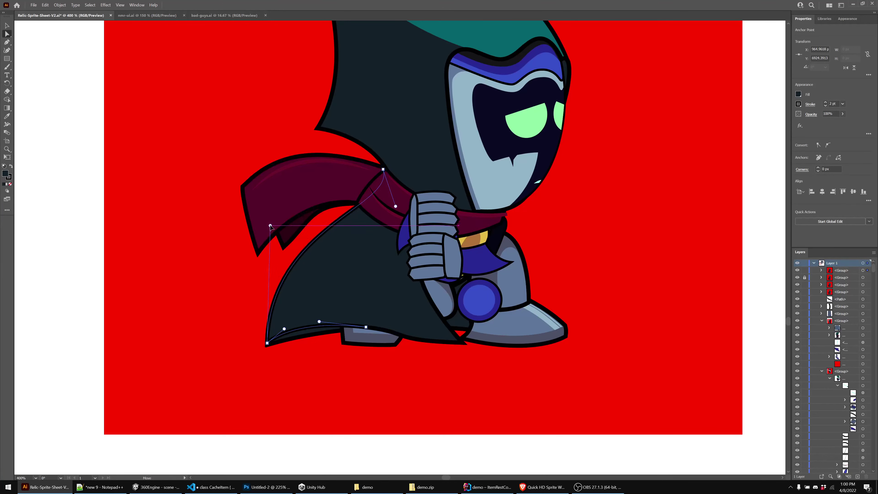
{"action": "key", "text": "ctrl+z"}
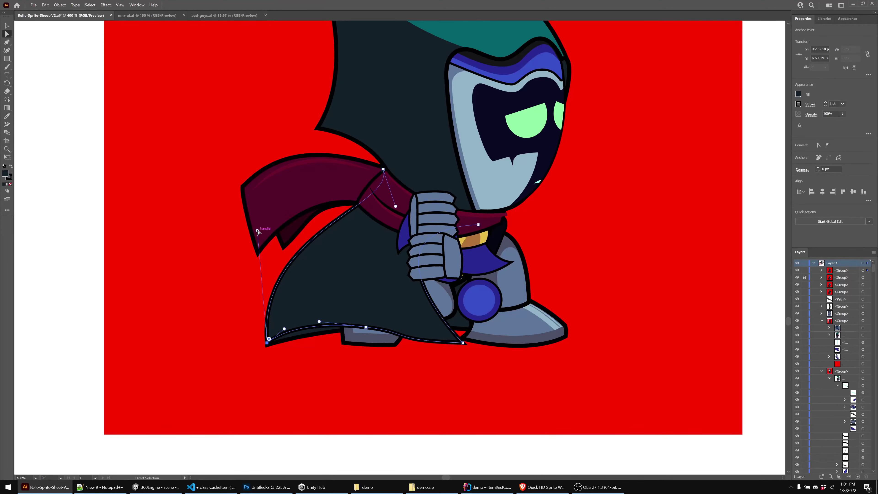
{"action": "left_click", "coordinate": [258, 231]}
{"action": "left_click_drag", "start_coordinate": [257, 231], "coordinate": [371, 277]}
{"action": "left_click", "coordinate": [322, 328]}
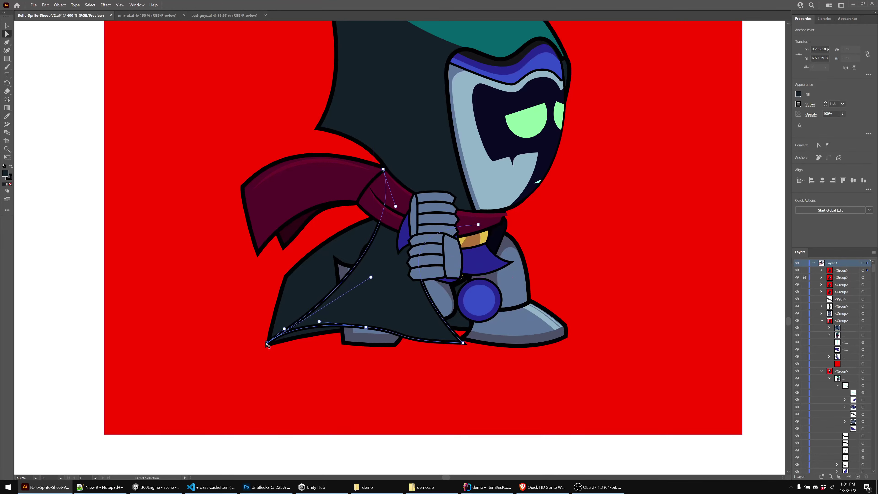
Pull the cape's rear tip outward and lower its upper anchor to the scarf's edge, shaping a smooth concave back edge
{"action": "left_click_drag", "start_coordinate": [267, 344], "coordinate": [232, 338]}
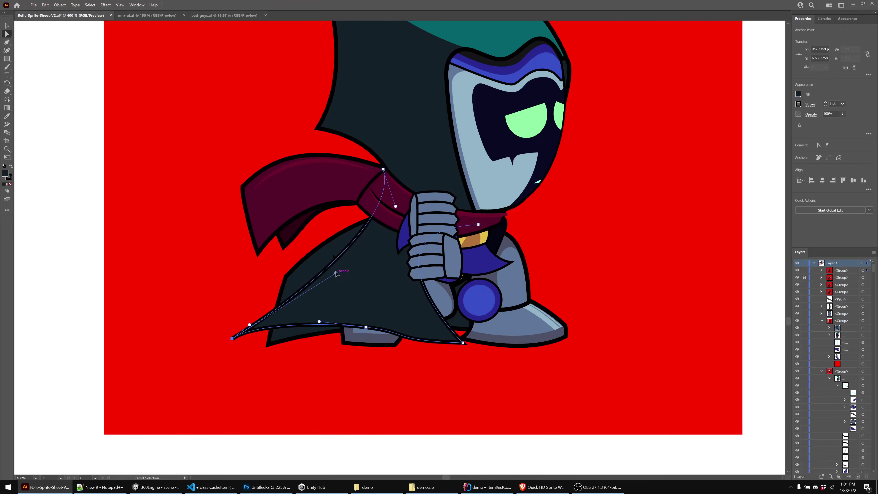
{"action": "left_click_drag", "start_coordinate": [336, 274], "coordinate": [362, 265]}
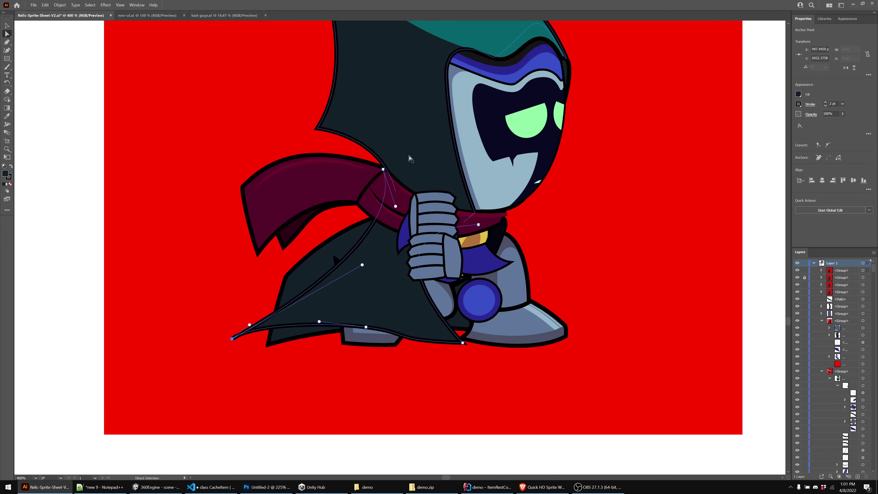
{"action": "left_click_drag", "start_coordinate": [383, 169], "coordinate": [357, 205]}
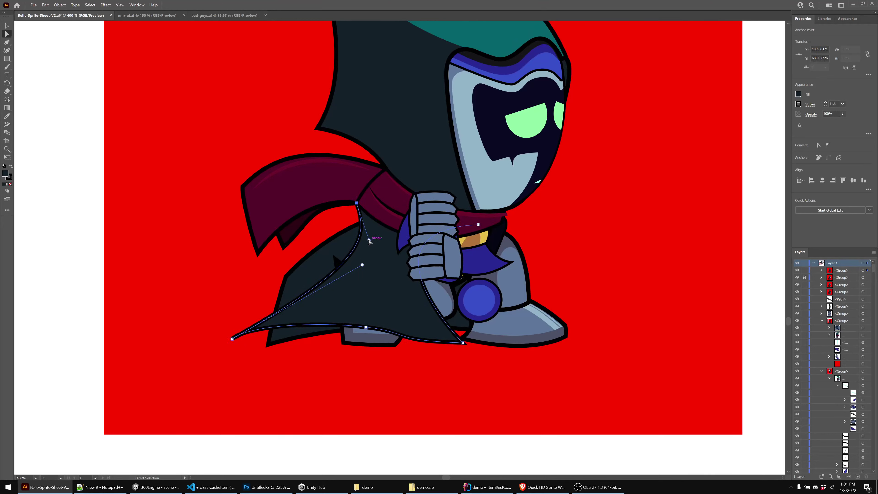
{"action": "left_click_drag", "start_coordinate": [370, 240], "coordinate": [350, 223]}
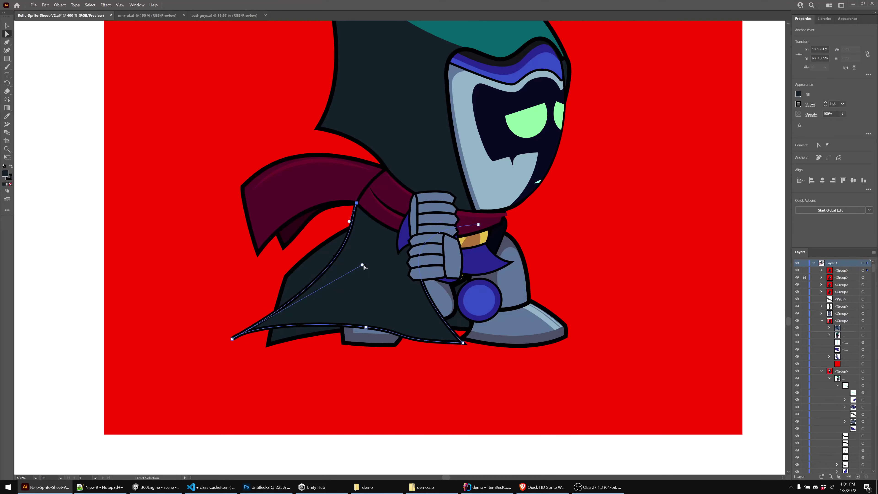
{"action": "left_click_drag", "start_coordinate": [362, 266], "coordinate": [328, 288]}
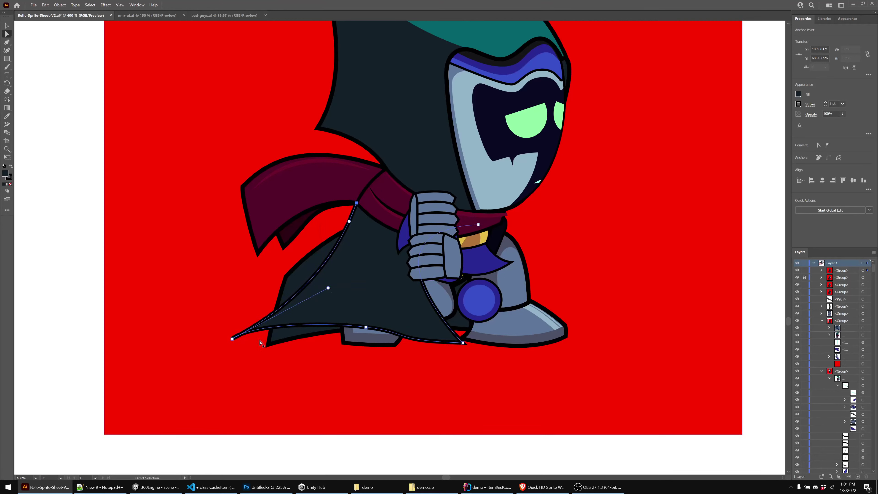
Adjust the hem handle near the cape's rear tip to reshape the curve of the bottom edge
{"action": "left_click", "coordinate": [366, 328]}
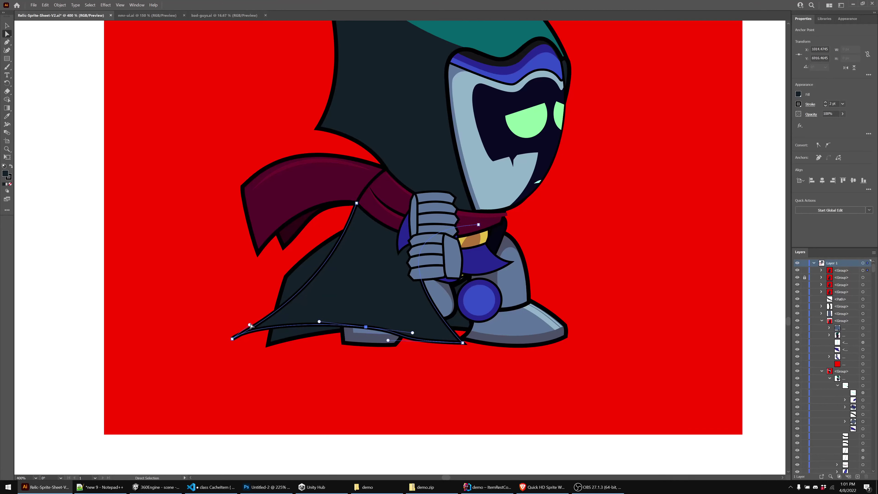
{"action": "left_click_drag", "start_coordinate": [251, 326], "coordinate": [268, 327]}
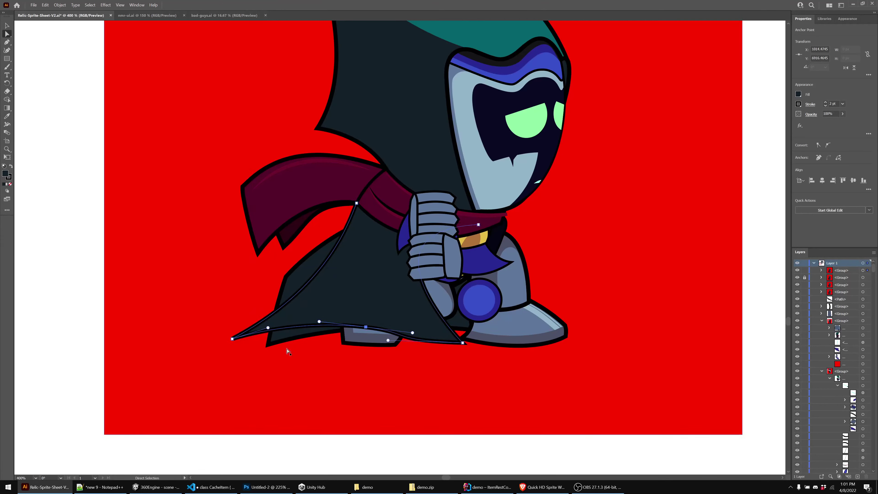
{"action": "left_click", "coordinate": [317, 392]}
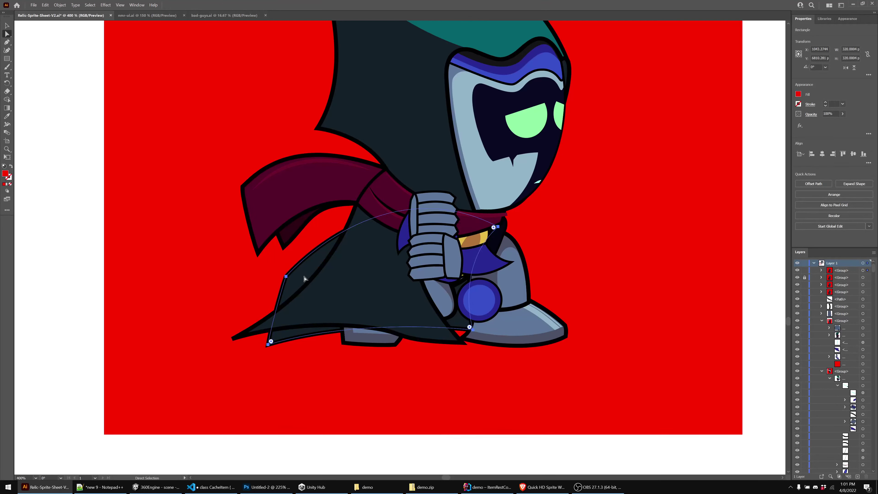
Tuck the rear cape layer behind the front one by moving its lower rear corner and back edge anchor inward
{"action": "mouse_move", "coordinate": [269, 341]}
{"action": "left_mouse_down"}
{"action": "mouse_move", "coordinate": [281, 321]}
{"action": "mouse_move", "coordinate": [276, 326]}
{"action": "left_mouse_up"}
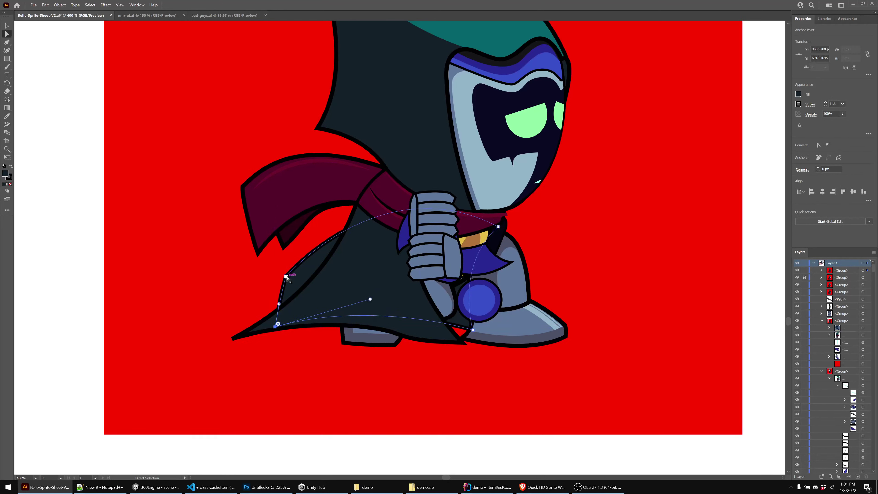
{"action": "left_click_drag", "start_coordinate": [286, 276], "coordinate": [351, 246]}
{"action": "key", "text": "ctrl+z"}
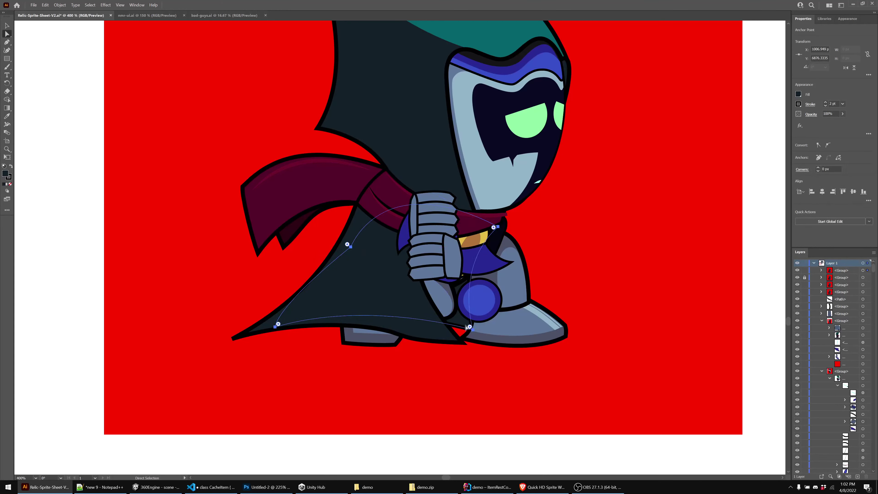
{"action": "left_click", "coordinate": [466, 327]}
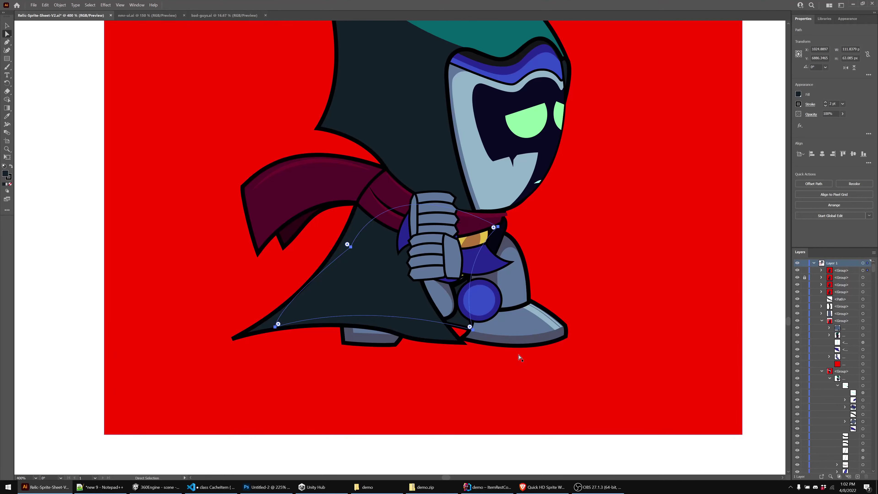
Move the cape's front bottom corner back over the rear boot and shift the hem's middle anchor rearward with a reshaped curve
{"action": "left_click", "coordinate": [463, 344]}
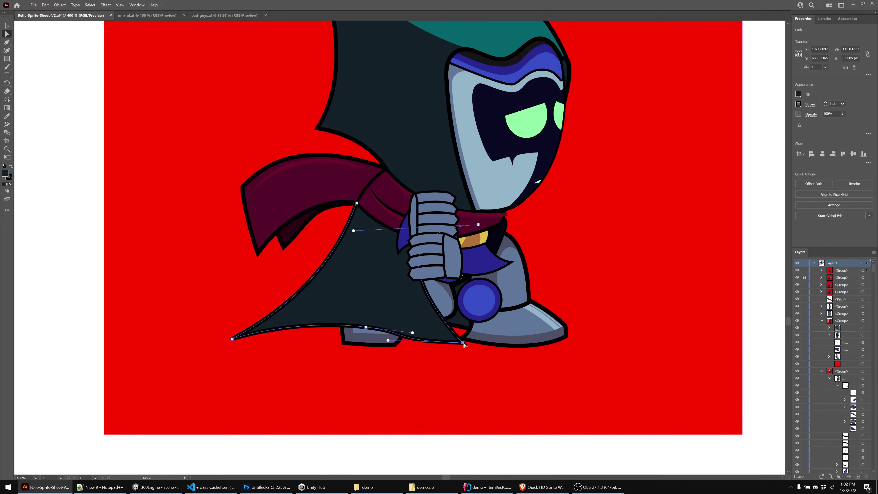
{"action": "left_click_drag", "start_coordinate": [463, 343], "coordinate": [427, 342]}
{"action": "left_click", "coordinate": [366, 327]}
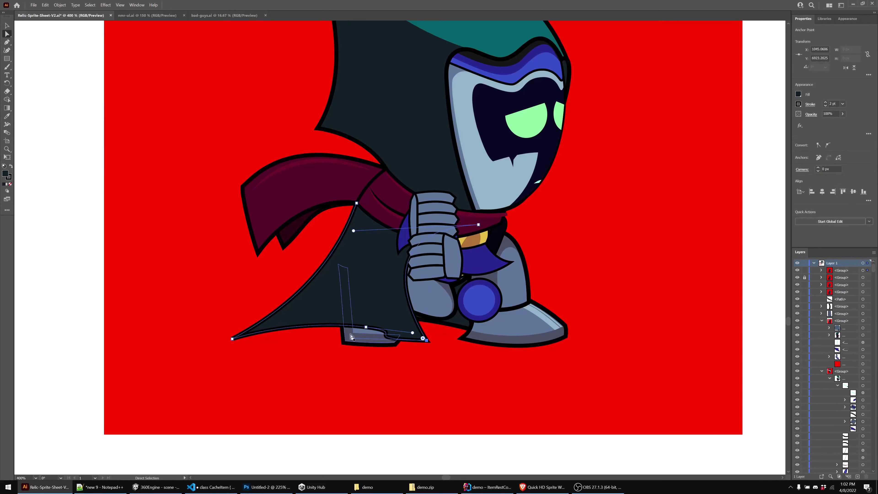
{"action": "mouse_move", "coordinate": [366, 327]}
{"action": "left_mouse_down"}
{"action": "mouse_move", "coordinate": [329, 324]}
{"action": "mouse_move", "coordinate": [362, 323]}
{"action": "left_mouse_up"}
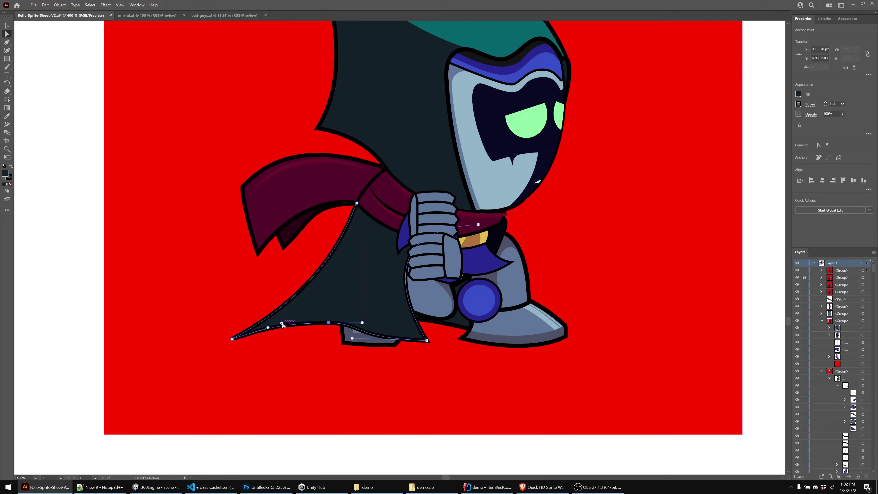
{"action": "left_click_drag", "start_coordinate": [280, 323], "coordinate": [293, 319]}
{"action": "left_click_drag", "start_coordinate": [427, 341], "coordinate": [392, 340]}
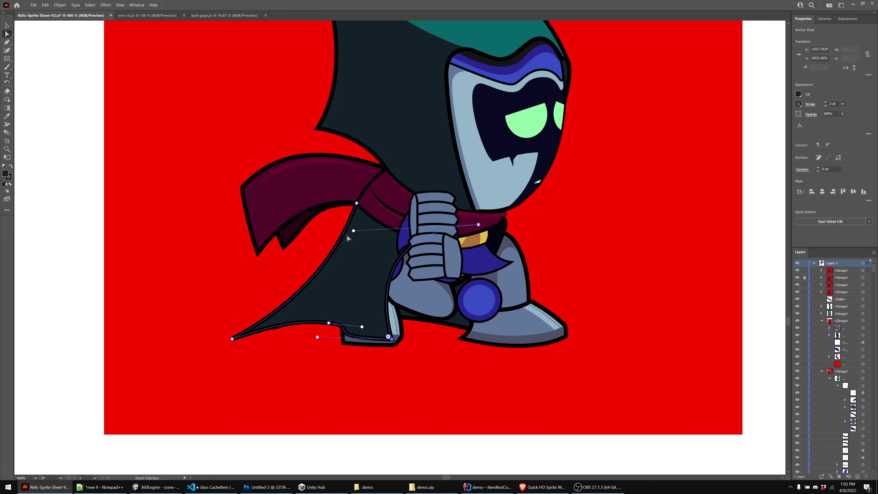
Curve the cape's front edge outward over the bent leg and smooth the hem around its middle anchor
{"action": "left_click_drag", "start_coordinate": [354, 232], "coordinate": [475, 310]}
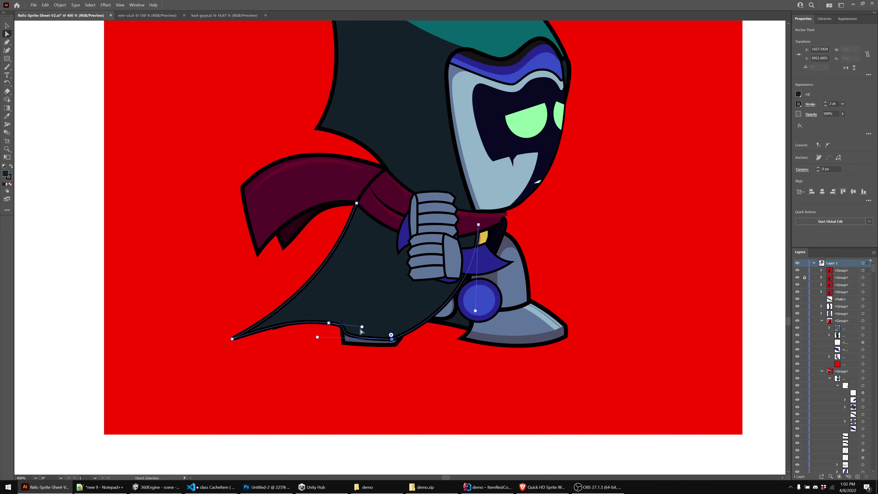
{"action": "left_click_drag", "start_coordinate": [362, 327], "coordinate": [324, 326]}
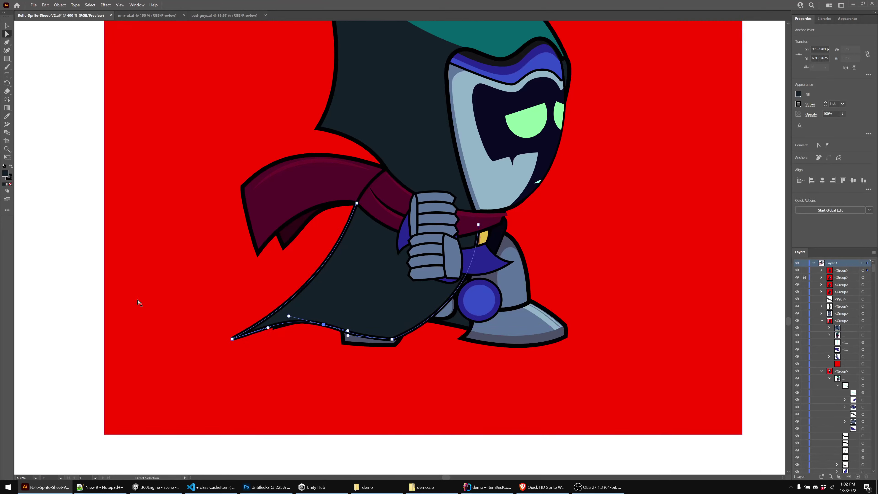
{"action": "left_click", "coordinate": [175, 263]}
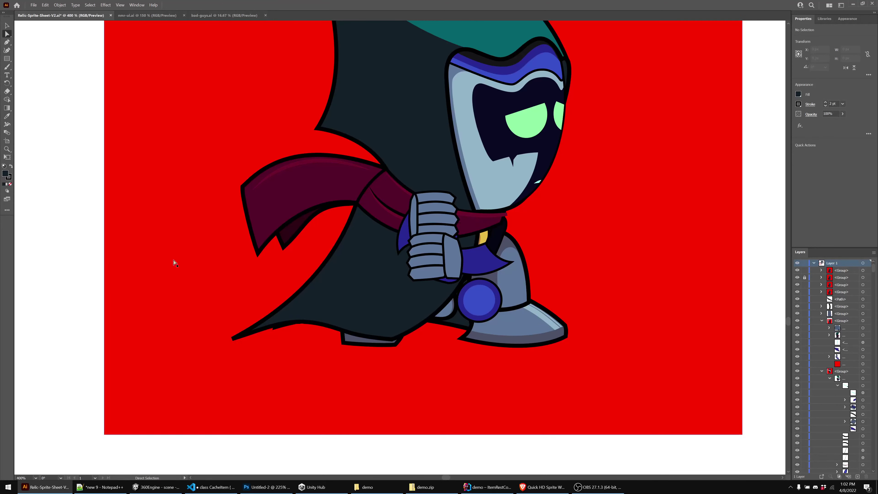
Compare the reshaped cape with the frame underneath by repeatedly hiding and showing the top frame's group
{"action": "left_click", "coordinate": [797, 271]}
{"action": "left_click", "coordinate": [797, 272]}
{"action": "left_click", "coordinate": [797, 272]}
{"action": "left_click", "coordinate": [797, 272]}
{"action": "left_click", "coordinate": [797, 272]}
{"action": "left_click", "coordinate": [797, 271]}
{"action": "left_click", "coordinate": [797, 272]}
{"action": "left_click", "coordinate": [797, 272]}
{"action": "left_click", "coordinate": [797, 272]}
{"action": "left_click", "coordinate": [797, 272]}
{"action": "left_click", "coordinate": [797, 272]}
{"action": "left_click", "coordinate": [797, 272]}
{"action": "left_click", "coordinate": [797, 271]}
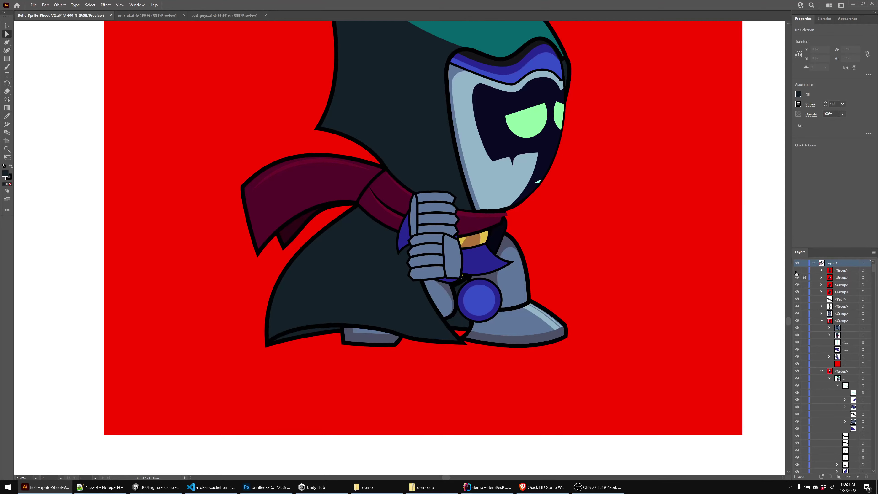
{"action": "left_click", "coordinate": [797, 272]}
{"action": "left_click", "coordinate": [797, 272]}
{"action": "left_click", "coordinate": [797, 272]}
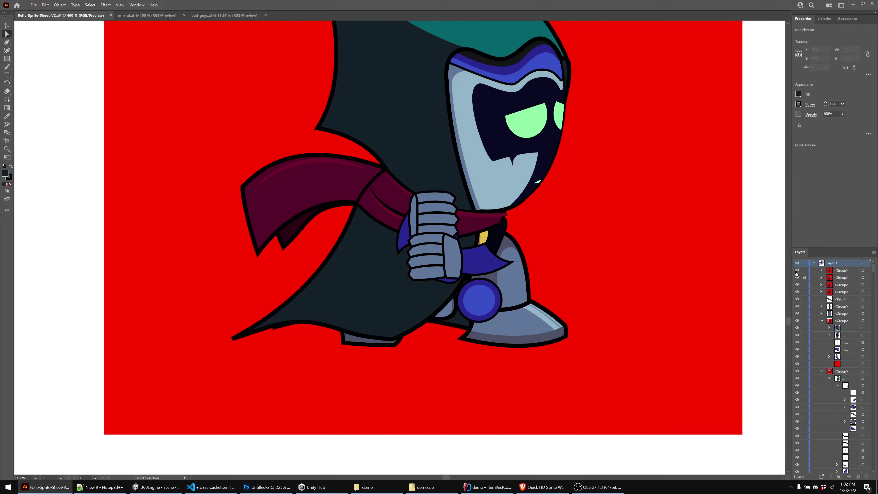
{"action": "left_click", "coordinate": [797, 273]}
Sharpen the cape's rear tip into a point by adjusting the upper direction handle of its corner anchor
{"action": "left_click", "coordinate": [232, 338]}
{"action": "scroll", "coordinate": [219, 345], "scroll_direction": "up", "scroll_amount": 3}
{"action": "scroll", "coordinate": [218, 345], "scroll_direction": "up", "scroll_amount": 1}
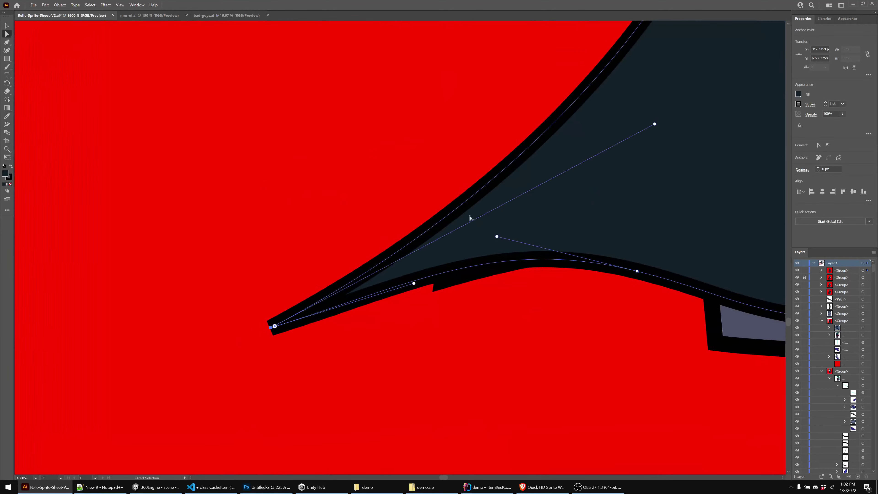
{"action": "left_click_drag", "start_coordinate": [656, 126], "coordinate": [651, 114]}
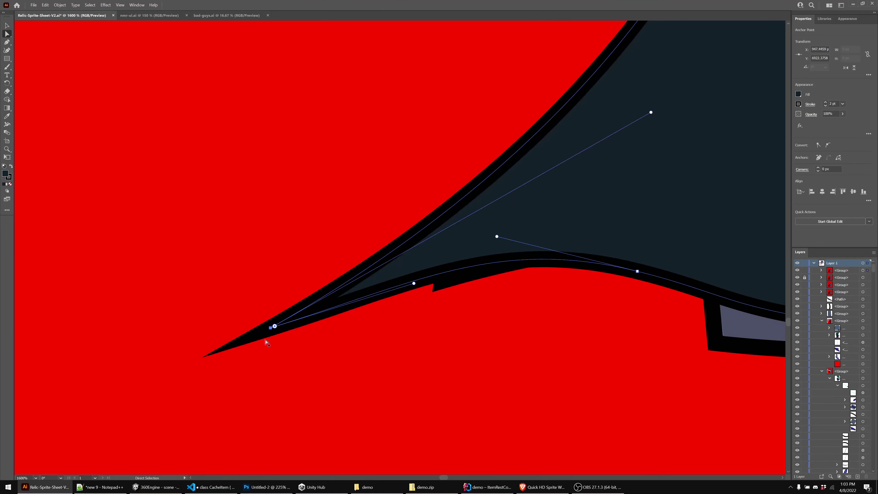
Refine the curve of the cape's rear edge with its two direction handles and shift the rear tip slightly forward
{"action": "scroll", "coordinate": [298, 330], "scroll_direction": "down", "scroll_amount": 2}
{"action": "scroll", "coordinate": [299, 331], "scroll_direction": "down", "scroll_amount": 1}
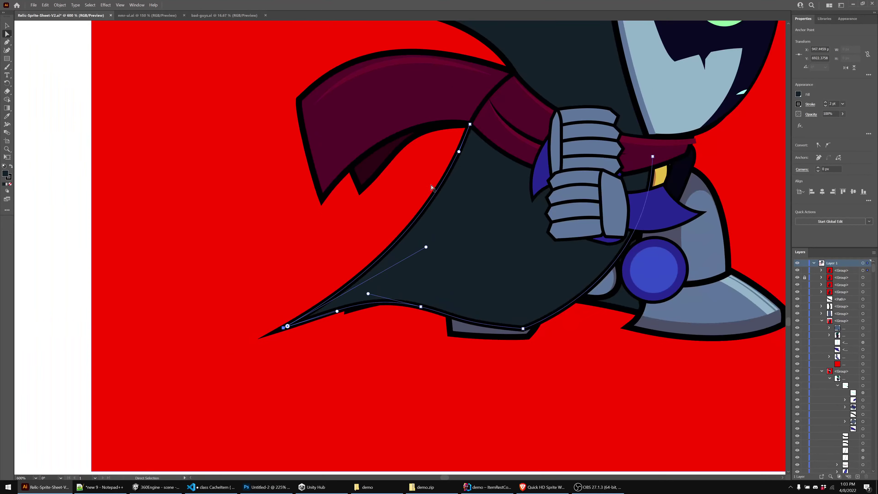
{"action": "left_click_drag", "start_coordinate": [459, 152], "coordinate": [448, 162]}
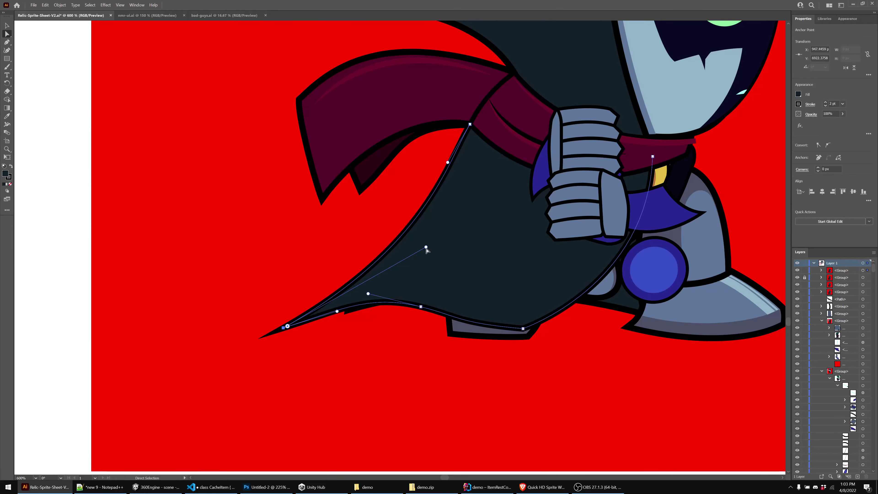
{"action": "left_click_drag", "start_coordinate": [427, 248], "coordinate": [412, 255]}
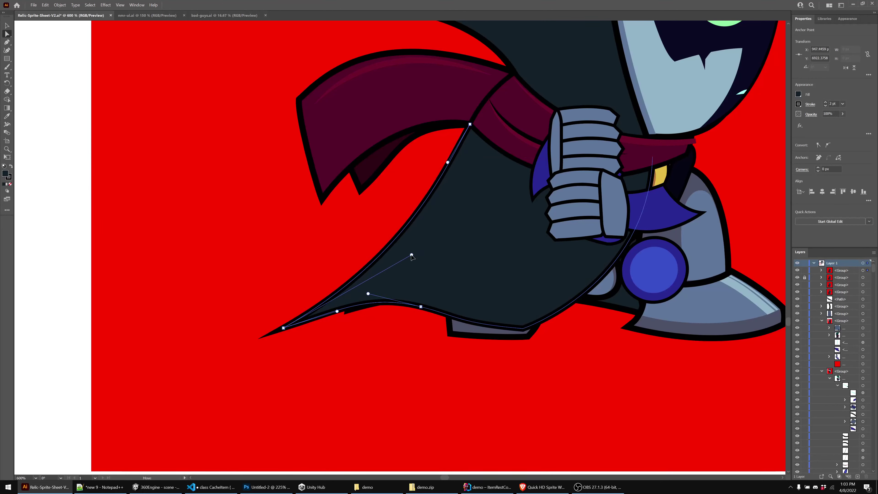
{"action": "left_click_drag", "start_coordinate": [283, 328], "coordinate": [297, 327]}
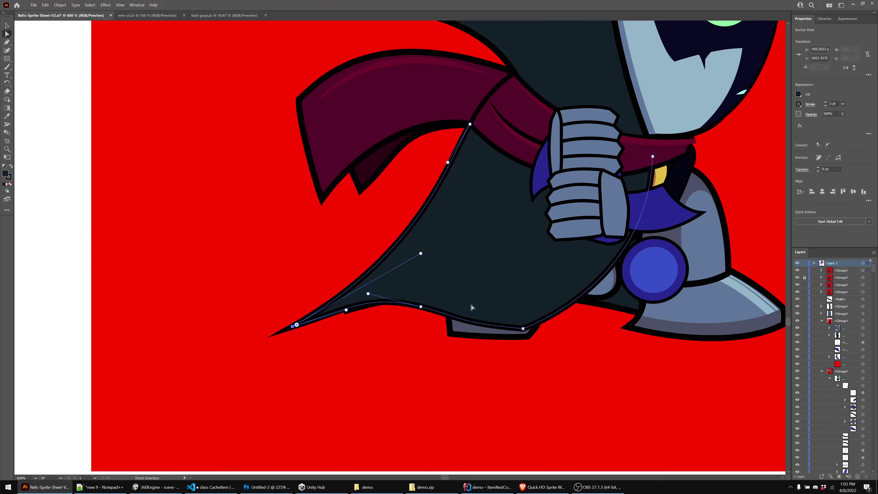
{"action": "left_click", "coordinate": [798, 271]}
{"action": "left_click", "coordinate": [798, 271]}
{"action": "left_click", "coordinate": [798, 271]}
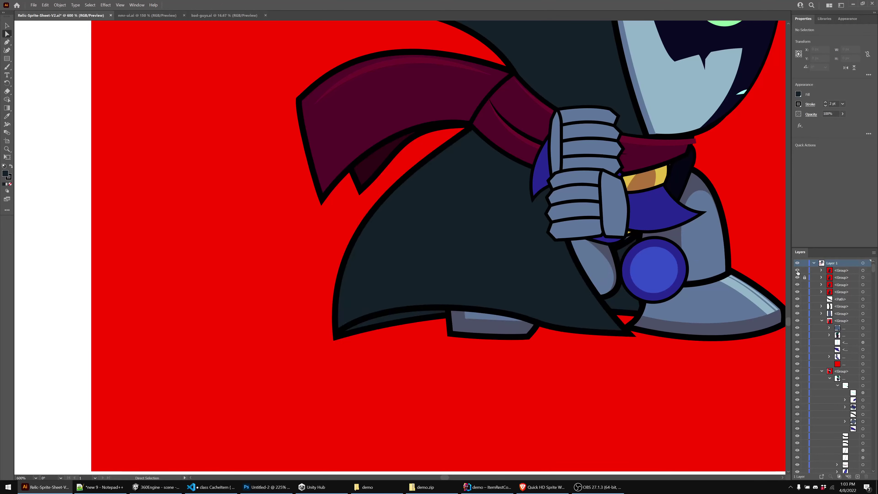
{"action": "left_click", "coordinate": [797, 271]}
In outline view, move the cape's rear tip farther down and forward, and steepen the upper direction handle of its anchor
{"action": "key", "text": "ctrl"}
{"action": "key", "text": "ctrl+y"}
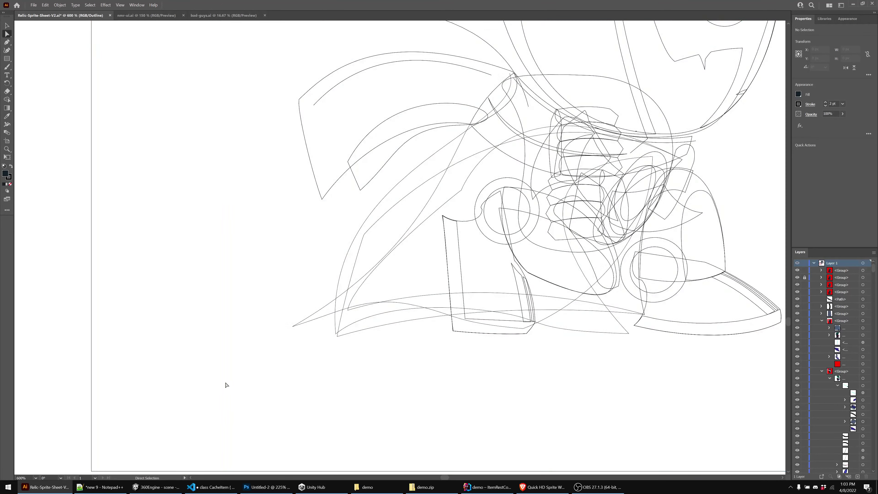
{"action": "left_click", "coordinate": [294, 326]}
{"action": "scroll", "coordinate": [304, 340], "scroll_direction": "up", "scroll_amount": 3, "text": "alt"}
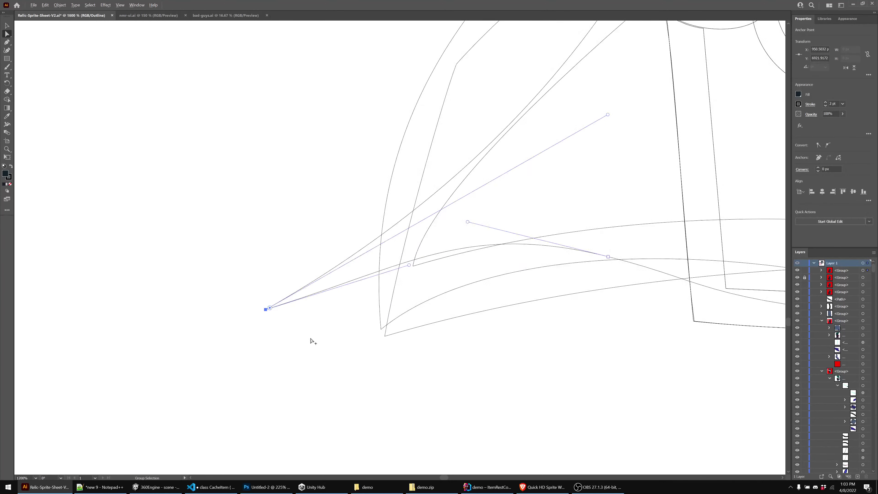
{"action": "left_click_drag", "start_coordinate": [271, 310], "coordinate": [300, 329]}
{"action": "scroll", "coordinate": [519, 202], "scroll_direction": "up", "scroll_amount": 3}
{"action": "scroll", "coordinate": [520, 202], "scroll_direction": "right", "scroll_amount": 3}
{"action": "left_click_drag", "start_coordinate": [567, 208], "coordinate": [495, 195]}
{"action": "scroll", "coordinate": [485, 223], "scroll_direction": "down", "scroll_amount": 2}
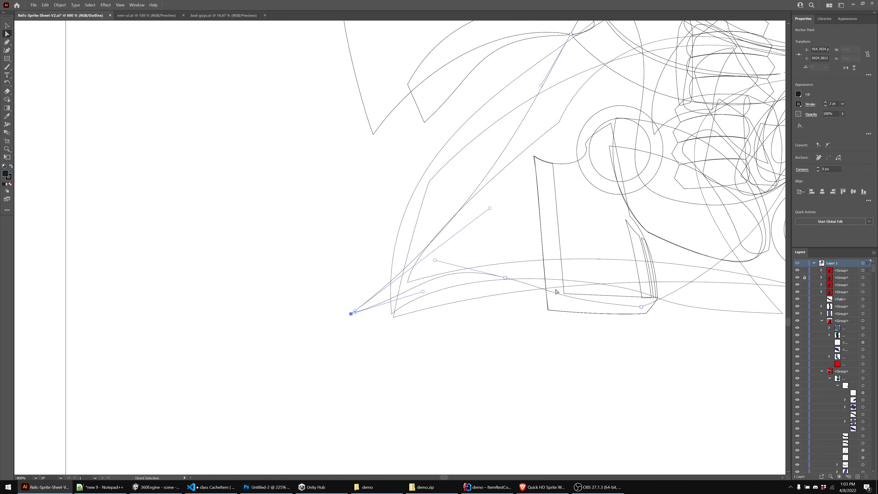
{"action": "scroll", "coordinate": [344, 331], "scroll_direction": "down", "scroll_amount": 2}
{"action": "key", "text": "ctrl+y"}
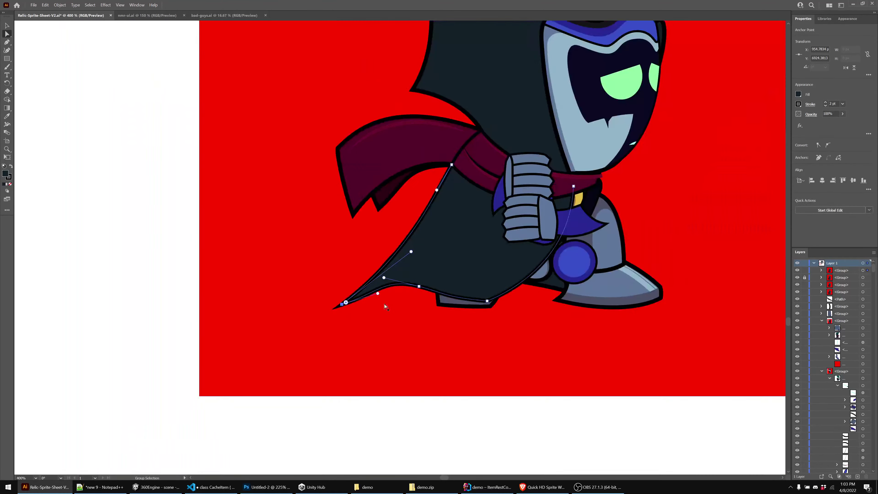
Examine how the cape's shape changes between the two overlaid frames by repeatedly hiding and showing the top frame's group
{"action": "left_click_drag", "start_coordinate": [386, 306], "coordinate": [274, 376]}
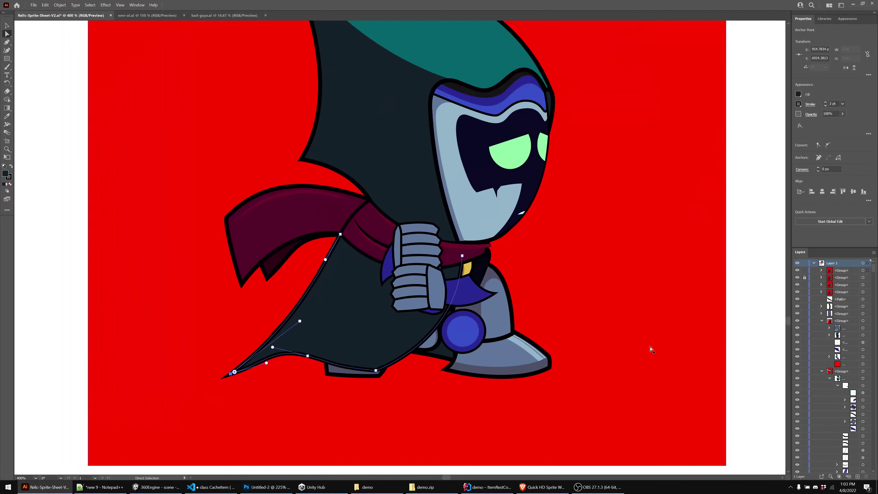
{"action": "left_click", "coordinate": [797, 271]}
{"action": "left_click", "coordinate": [797, 271]}
{"action": "left_click", "coordinate": [797, 270]}
{"action": "left_click", "coordinate": [797, 271]}
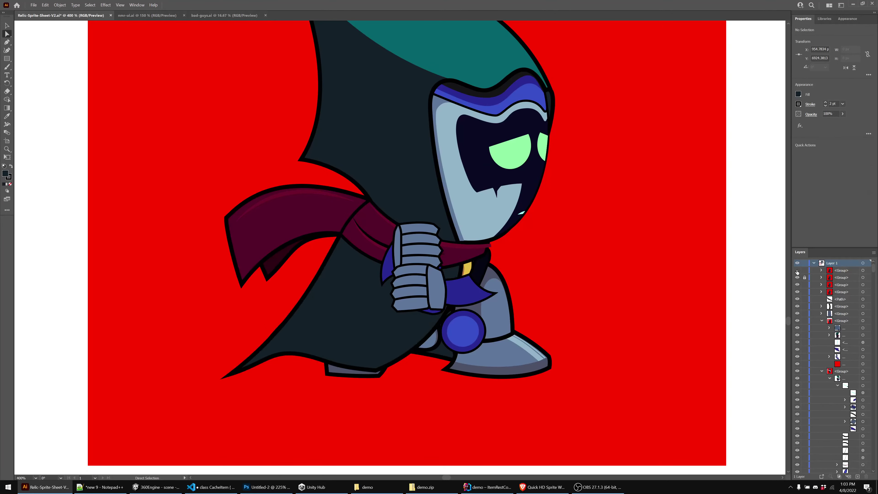
{"action": "left_click", "coordinate": [797, 271]}
{"action": "left_click", "coordinate": [797, 271]}
{"action": "left_click", "coordinate": [797, 271]}
{"action": "left_click", "coordinate": [797, 271]}
{"action": "left_click", "coordinate": [797, 271]}
{"action": "left_click", "coordinate": [797, 271]}
{"action": "left_click", "coordinate": [797, 270]}
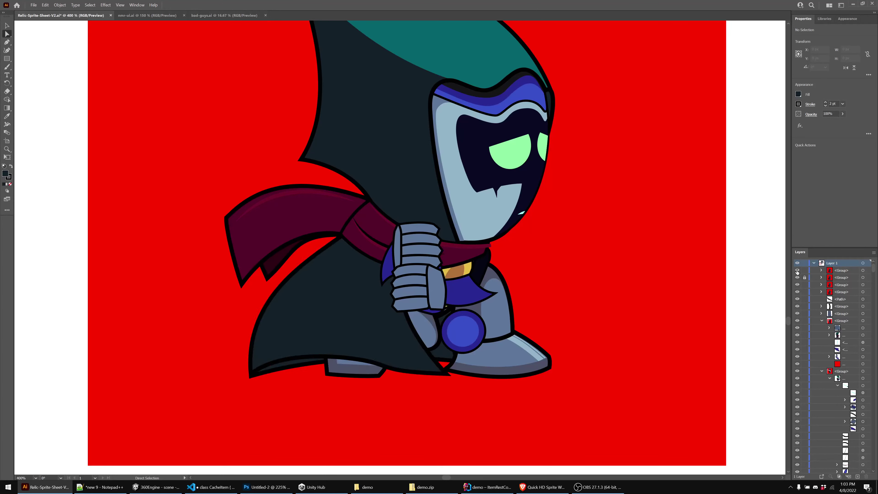
{"action": "left_click", "coordinate": [797, 271]}
{"action": "left_click", "coordinate": [797, 271]}
{"action": "left_click", "coordinate": [798, 271]}
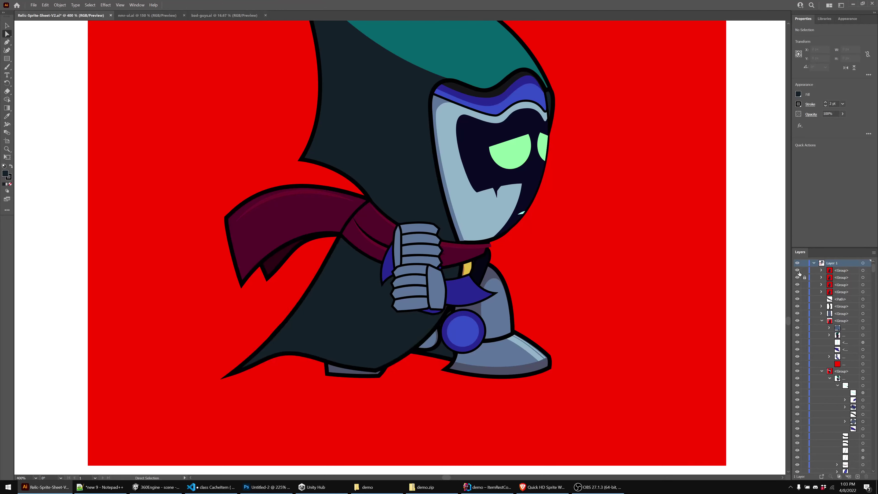
Bend the hem beside the cape's rear tip downward by lowering the direction handles between the tip and the middle anchor
{"action": "left_click", "coordinate": [286, 356]}
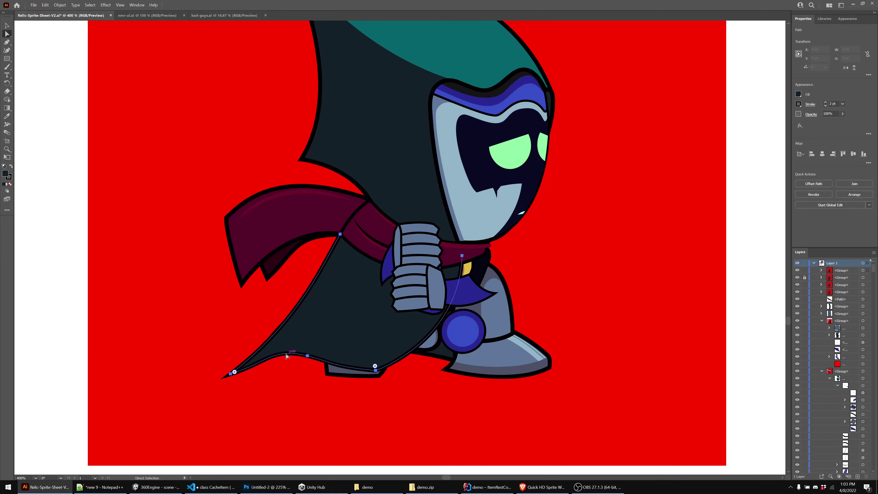
{"action": "left_click", "coordinate": [308, 355]}
{"action": "left_click_drag", "start_coordinate": [267, 364], "coordinate": [273, 379]}
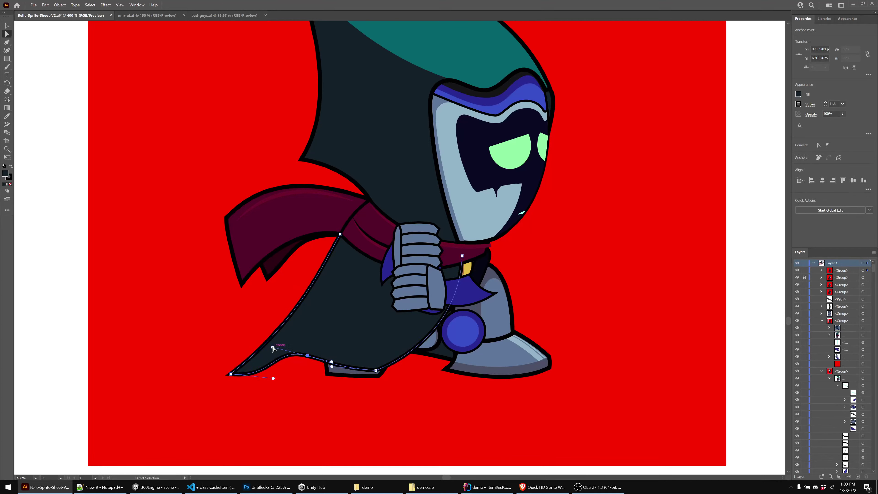
{"action": "left_click_drag", "start_coordinate": [274, 348], "coordinate": [279, 361]}
{"action": "key", "text": "p"}
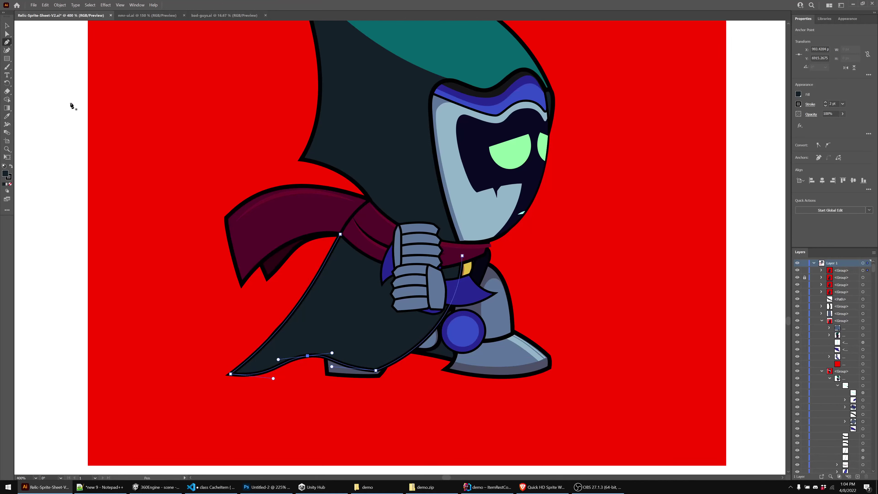
{"action": "left_click", "coordinate": [6, 45]}
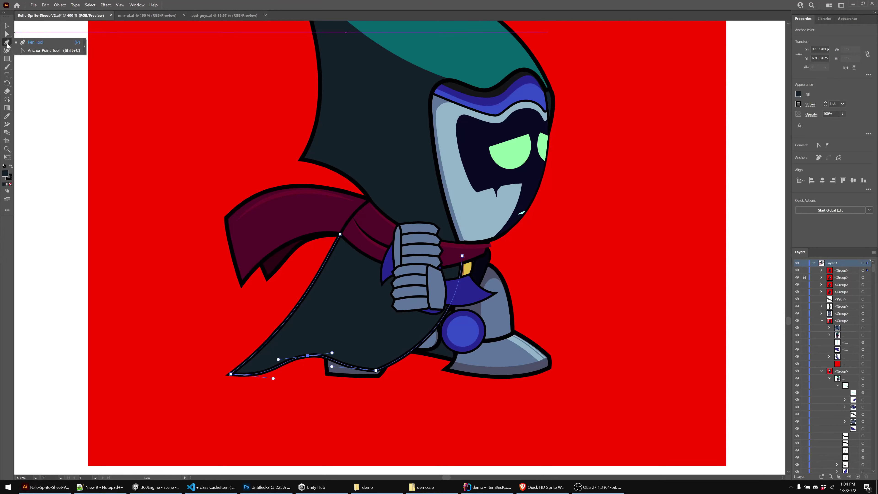
{"action": "left_click", "coordinate": [38, 42]}
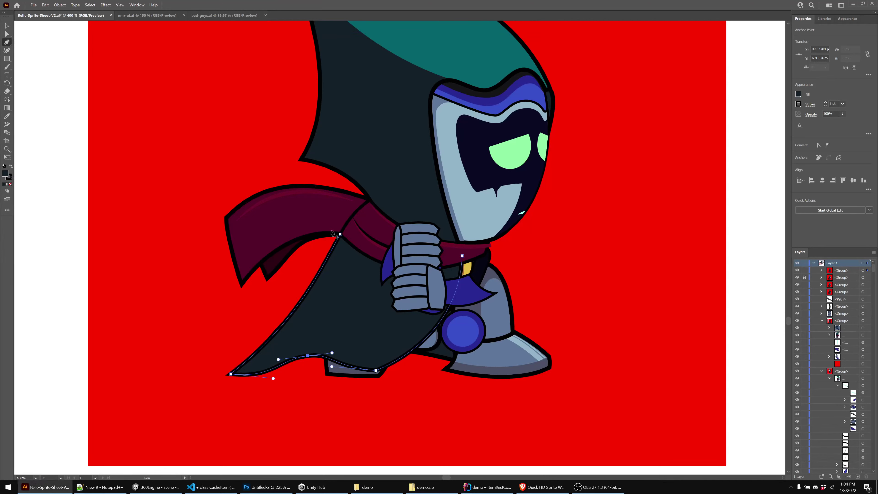
{"action": "left_click", "coordinate": [60, 103]}
{"action": "left_click", "coordinate": [37, 155]}
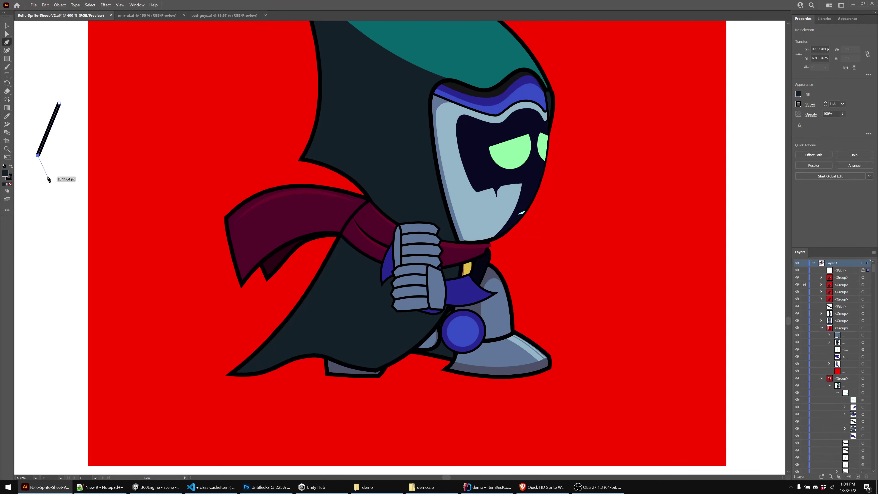
{"action": "key", "text": "ctrl+z"}
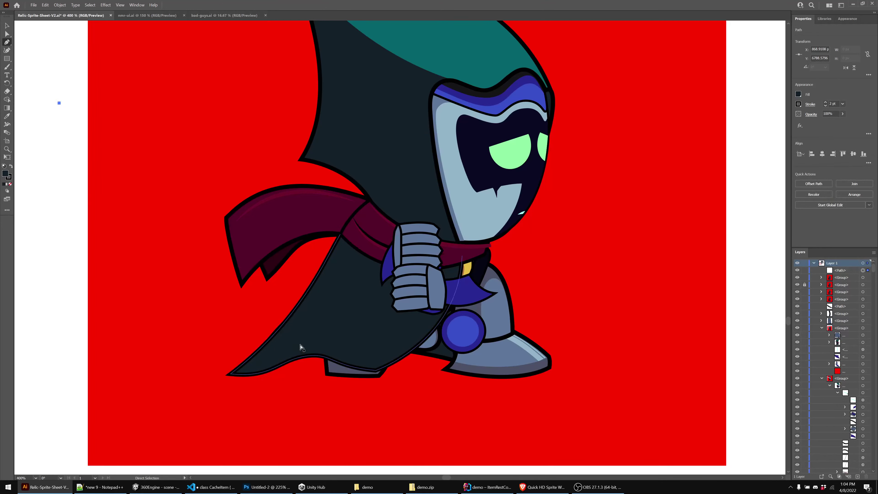
{"action": "key", "text": "ctrl+z"}
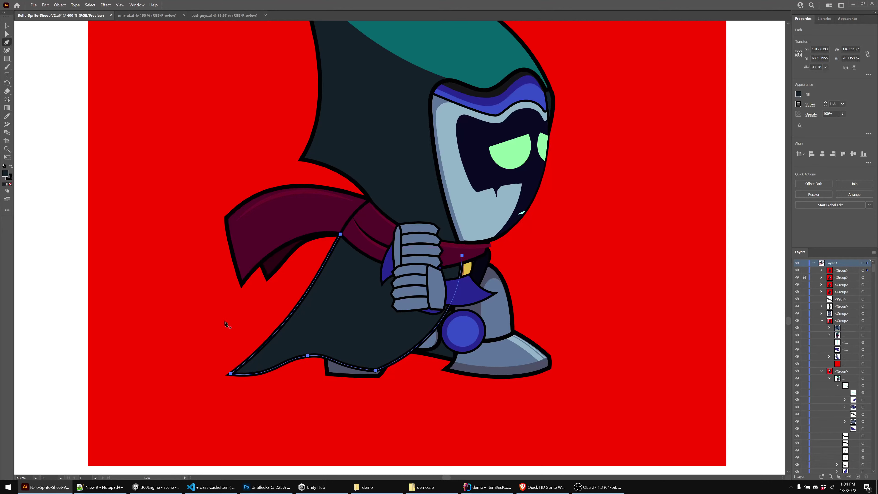
{"action": "left_click_drag", "start_coordinate": [46, 180], "coordinate": [62, 161]}
{"action": "left_click_drag", "start_coordinate": [68, 226], "coordinate": [39, 203]}
{"action": "key", "text": "ctrl+z"}
{"action": "key", "text": "ctrl+z"}
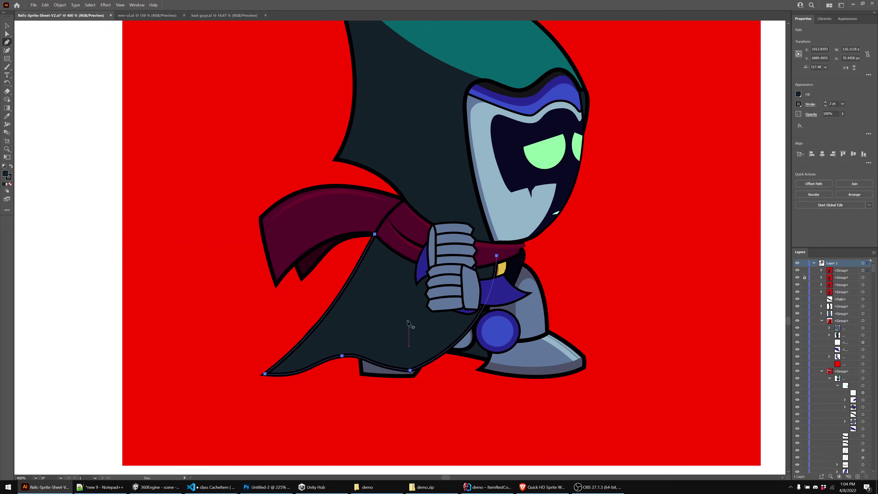
Delete the middle anchor of the cape's hem with the Pen tool and return to the Direct Selection tool
{"action": "left_click", "coordinate": [342, 356]}
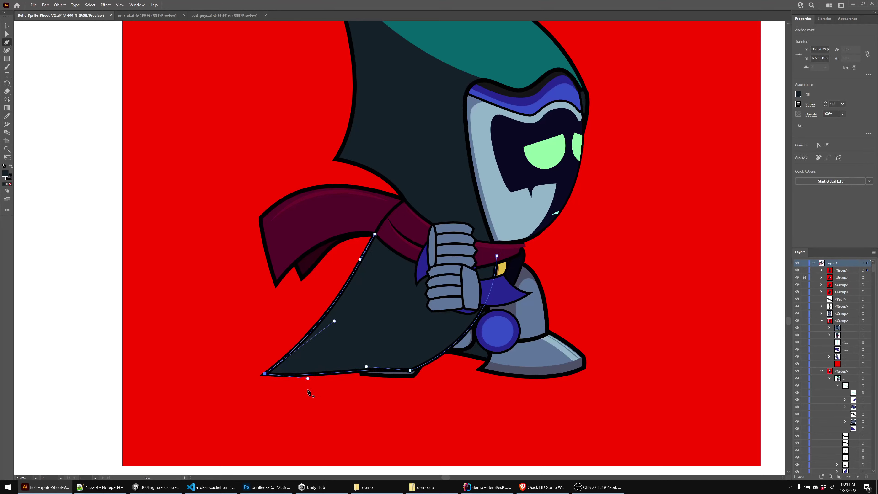
{"action": "key", "text": "a"}
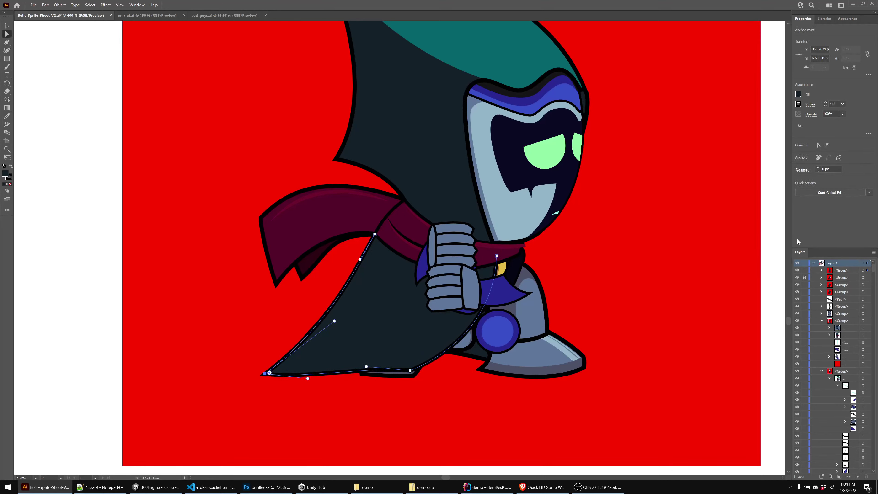
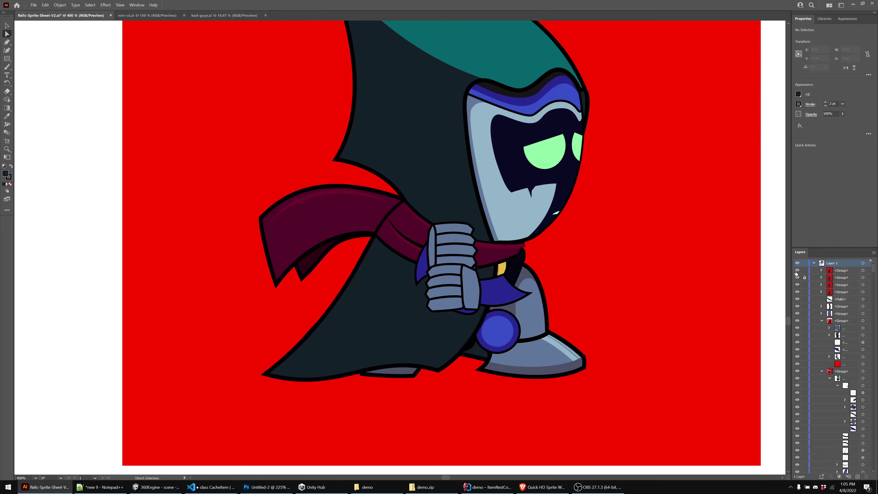
Check the simplified cape hem against the frame underneath by toggling the top frame's visibility
{"action": "left_click", "coordinate": [797, 272]}
{"action": "left_click", "coordinate": [797, 272]}
{"action": "left_click", "coordinate": [797, 272]}
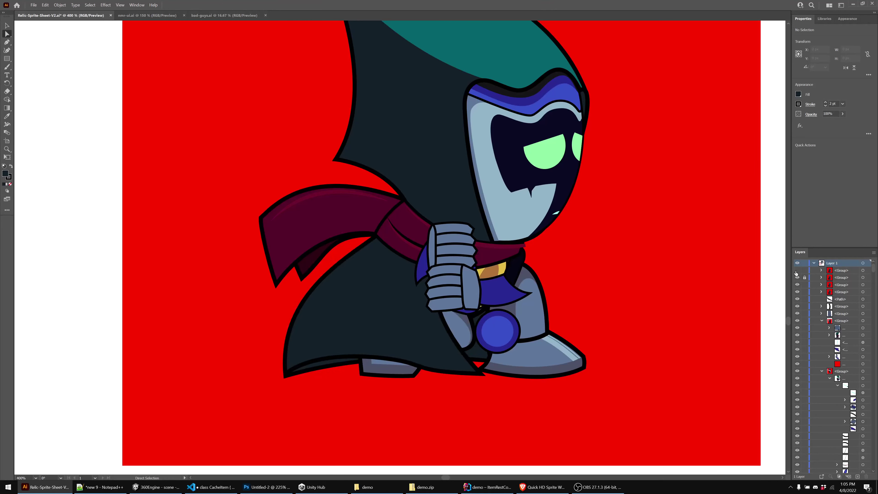
{"action": "left_click", "coordinate": [796, 272]}
{"action": "left_click", "coordinate": [796, 272]}
{"action": "left_click", "coordinate": [797, 272]}
{"action": "left_click", "coordinate": [796, 272]}
{"action": "left_click", "coordinate": [797, 272]}
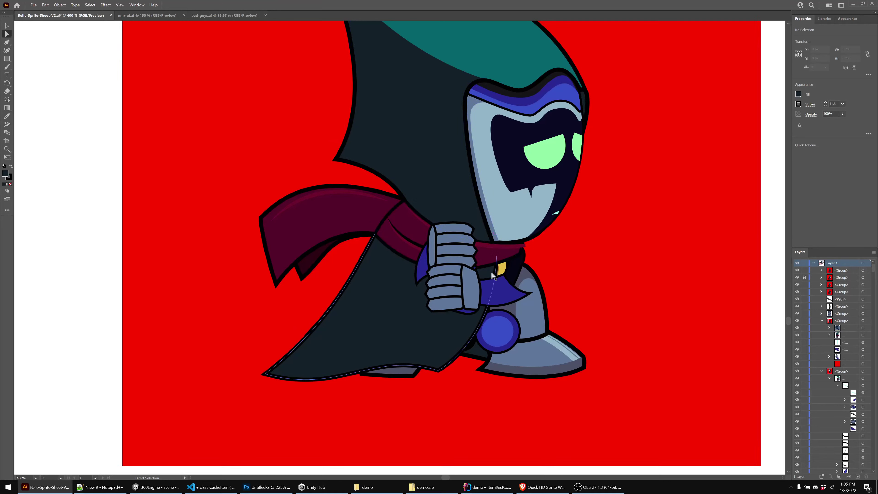
With the top frame hidden and the one beneath unlocked, curve the front edge of the lower frame's cape outward over the bent leg
{"action": "left_click", "coordinate": [797, 271]}
{"action": "left_click", "coordinate": [797, 272]}
{"action": "left_click", "coordinate": [798, 271]}
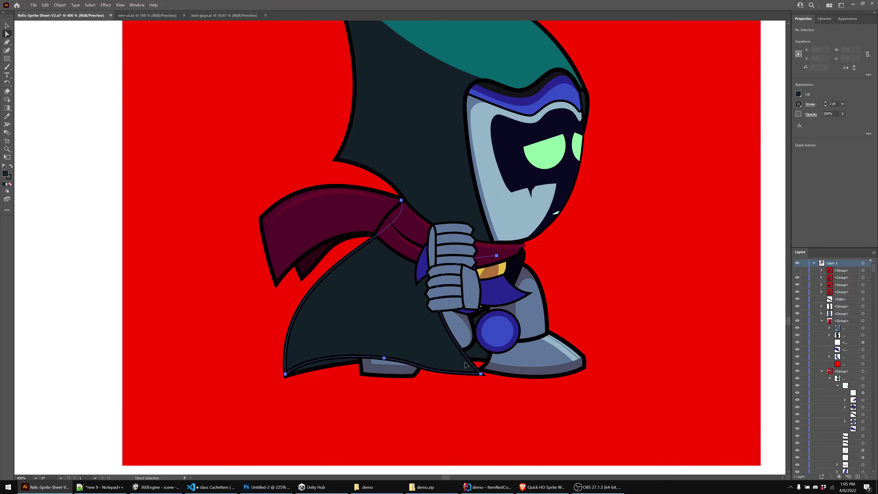
{"action": "left_click", "coordinate": [463, 372]}
{"action": "left_click", "coordinate": [497, 255]}
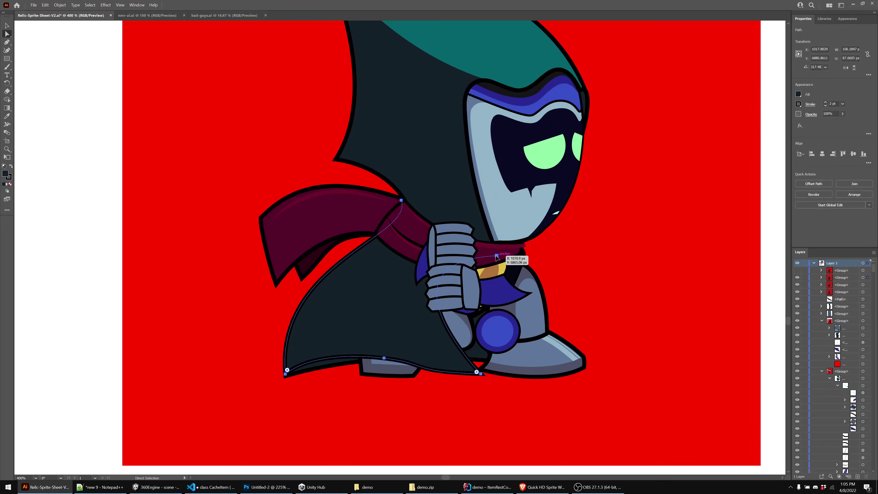
{"action": "left_click_drag", "start_coordinate": [371, 263], "coordinate": [435, 319]}
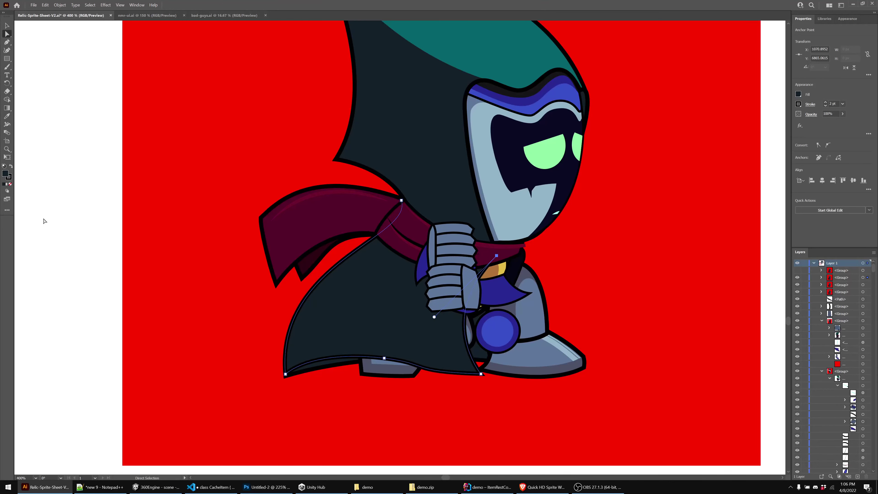
{"action": "left_click", "coordinate": [53, 211]}
Pull the front end of the scarf's highlight stroke back inside the scarf outline below the face and refine its curve
{"action": "scroll", "coordinate": [526, 246], "scroll_direction": "up", "scroll_amount": 5}
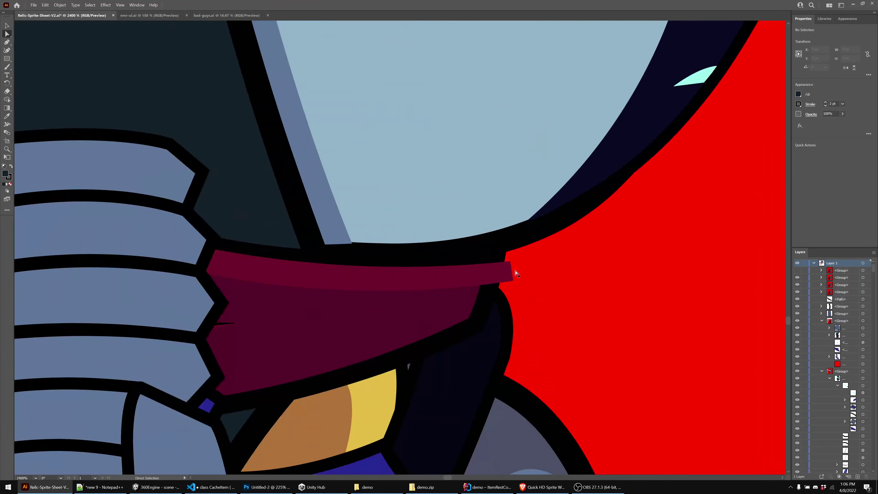
{"action": "left_click_drag", "start_coordinate": [509, 271], "coordinate": [473, 279]}
{"action": "scroll", "coordinate": [453, 288], "scroll_direction": "down", "scroll_amount": 3}
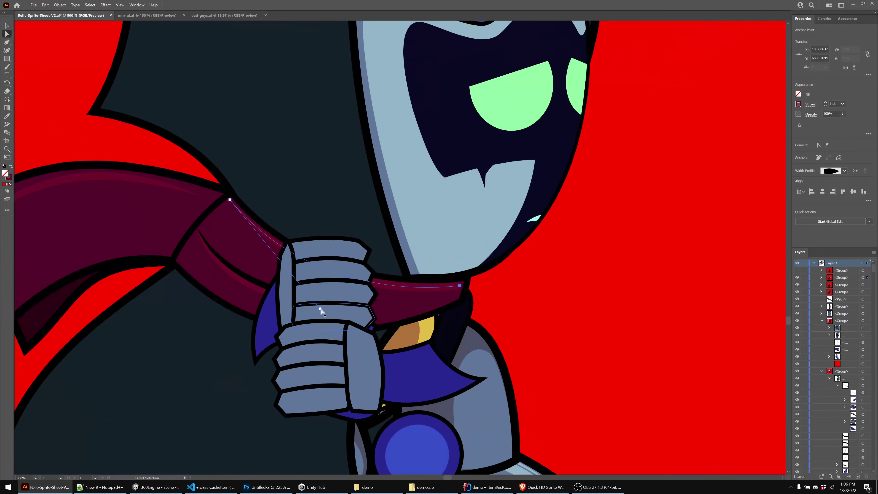
{"action": "left_click_drag", "start_coordinate": [317, 310], "coordinate": [314, 314]}
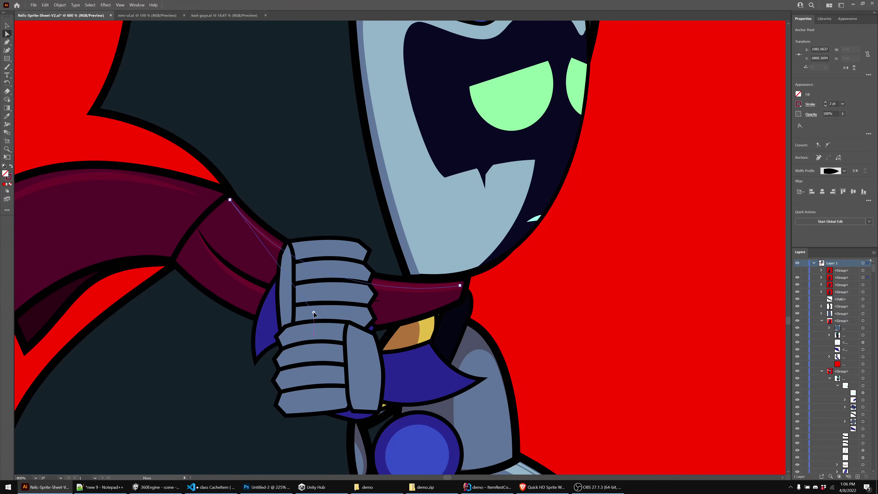
{"action": "scroll", "coordinate": [314, 312], "scroll_direction": "down", "scroll_amount": 3}
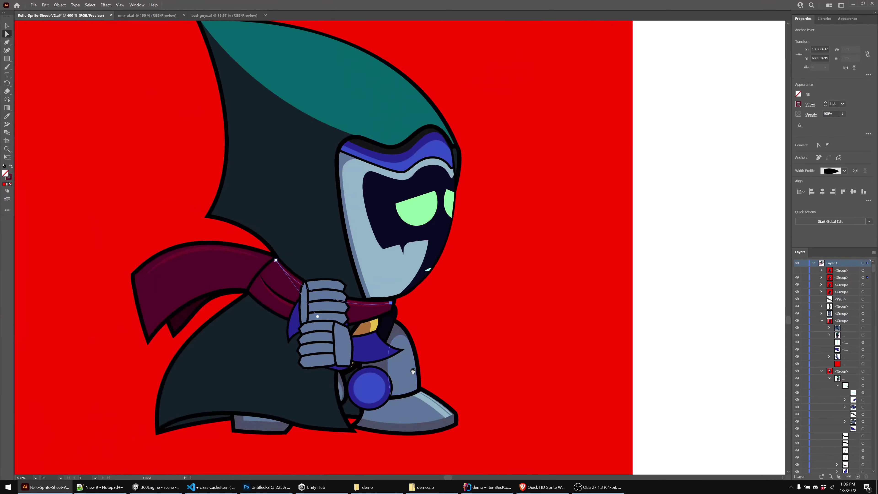
Show the top frame's group again over the corrected lower frame
{"action": "left_click_drag", "start_coordinate": [413, 372], "coordinate": [510, 289]}
{"action": "left_click_drag", "start_coordinate": [516, 333], "coordinate": [533, 339]}
{"action": "left_click", "coordinate": [797, 275]}
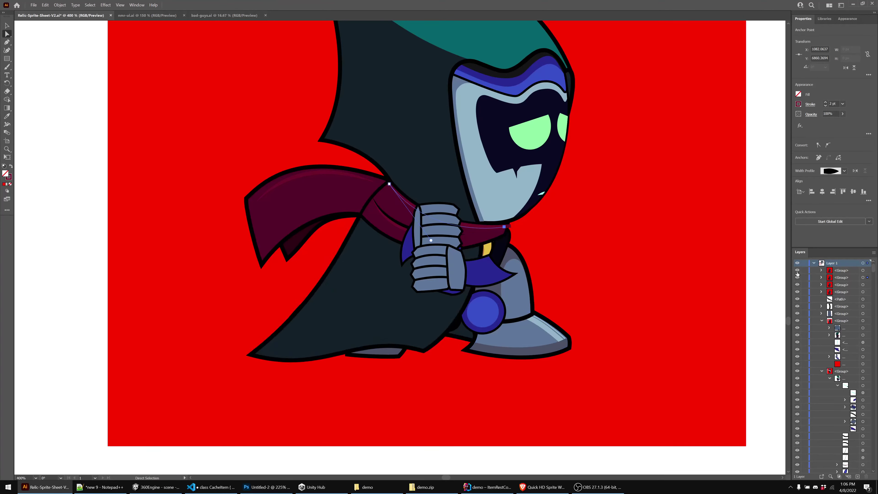
Compare the top frame with the one beneath by repeatedly toggling the top frame's visibility, leaving it hidden
{"action": "left_click", "coordinate": [798, 275]}
{"action": "left_click", "coordinate": [798, 275]}
{"action": "left_click", "coordinate": [798, 274]}
{"action": "left_click", "coordinate": [798, 275]}
{"action": "left_click", "coordinate": [797, 274]}
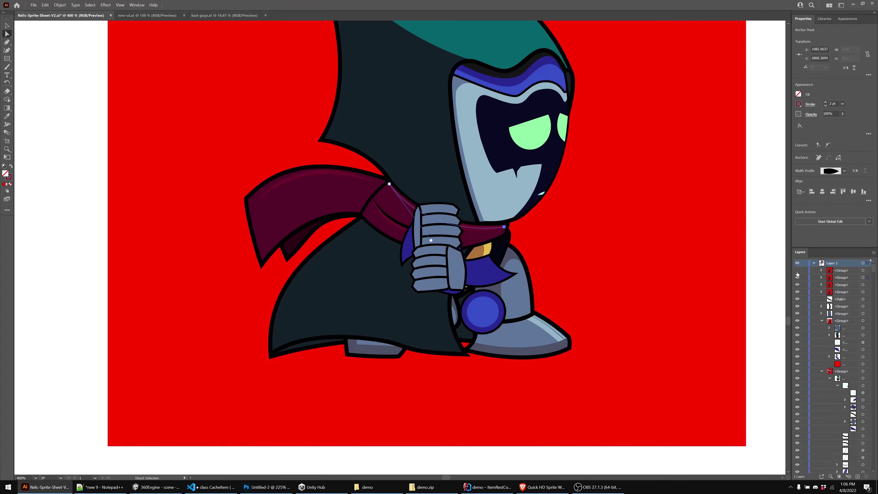
{"action": "left_click", "coordinate": [798, 274]}
{"action": "left_click", "coordinate": [798, 274]}
{"action": "left_click", "coordinate": [798, 274]}
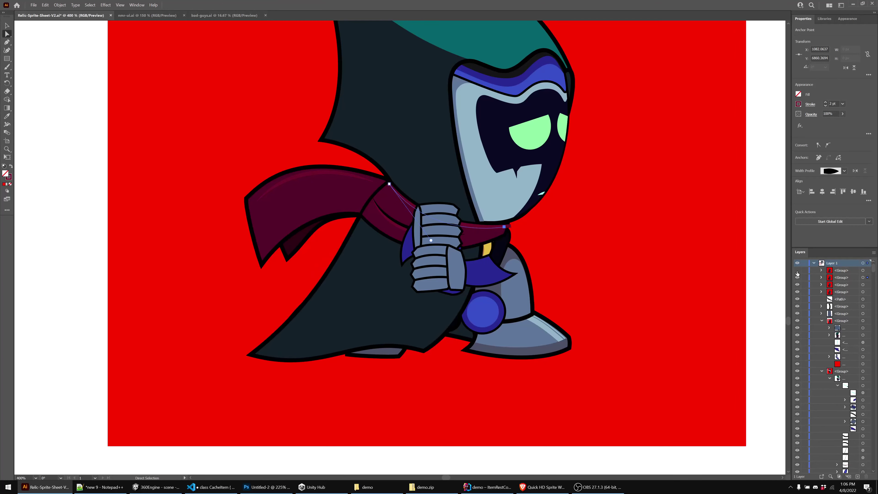
{"action": "left_click", "coordinate": [798, 274]}
{"action": "left_click", "coordinate": [798, 274]}
{"action": "left_click", "coordinate": [797, 274]}
Isolate the lower frame's character artwork by entering its nested groups at the scarf
{"action": "left_click", "coordinate": [6, 26]}
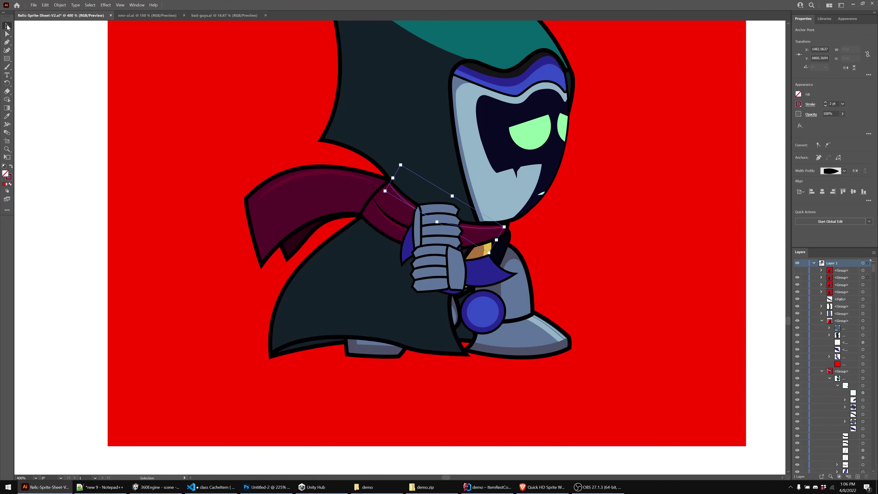
{"action": "scroll", "coordinate": [484, 170], "scroll_direction": "up", "scroll_amount": 2}
{"action": "double_click", "coordinate": [481, 295]}
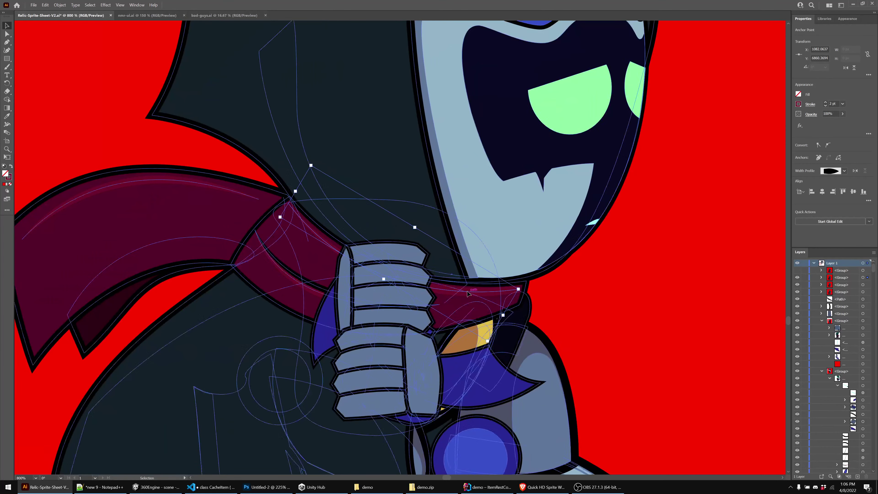
{"action": "double_click", "coordinate": [481, 294]}
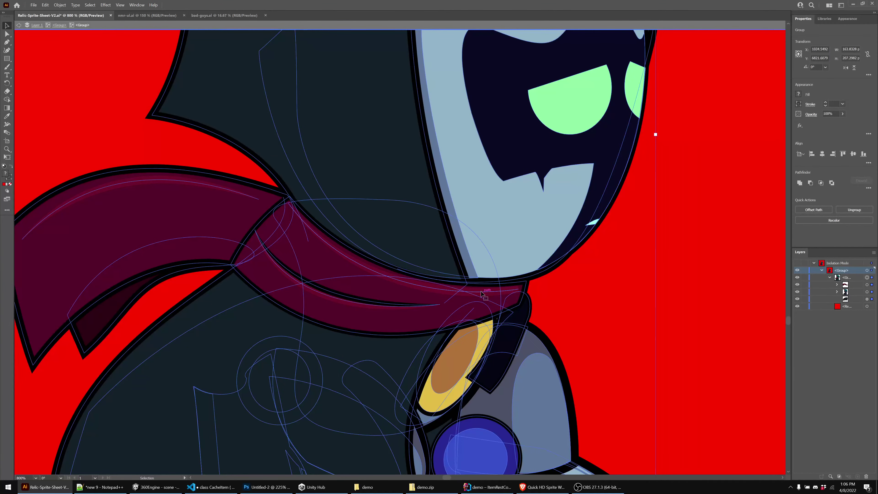
{"action": "double_click", "coordinate": [481, 294]}
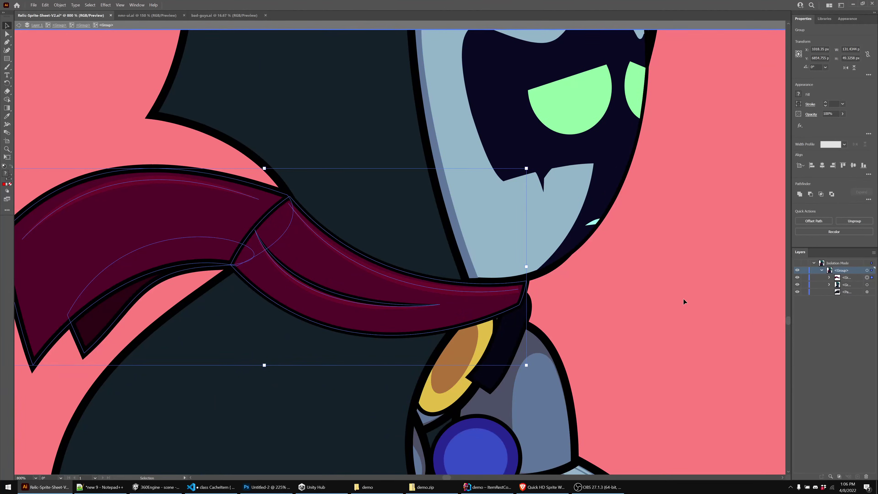
Select the anchor points around the chin, lower face and front end of the scarf
{"action": "key", "text": "a"}
{"action": "left_click_drag", "start_coordinate": [652, 246], "coordinate": [489, 472]}
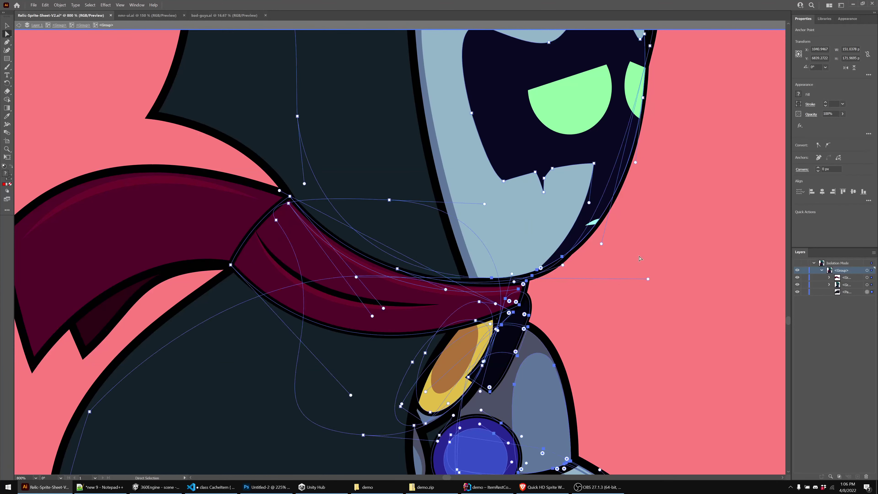
{"action": "left_click", "coordinate": [661, 220]}
{"action": "left_click_drag", "start_coordinate": [659, 213], "coordinate": [458, 403]}
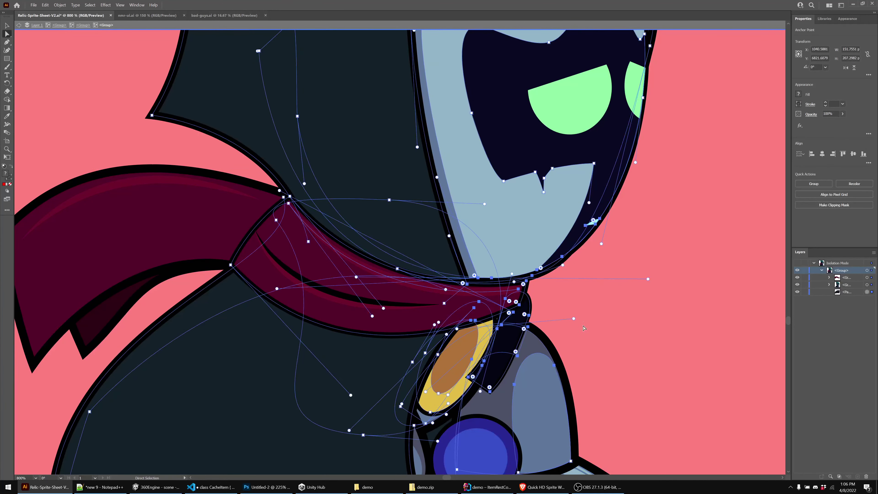
{"action": "left_click", "coordinate": [483, 363]}
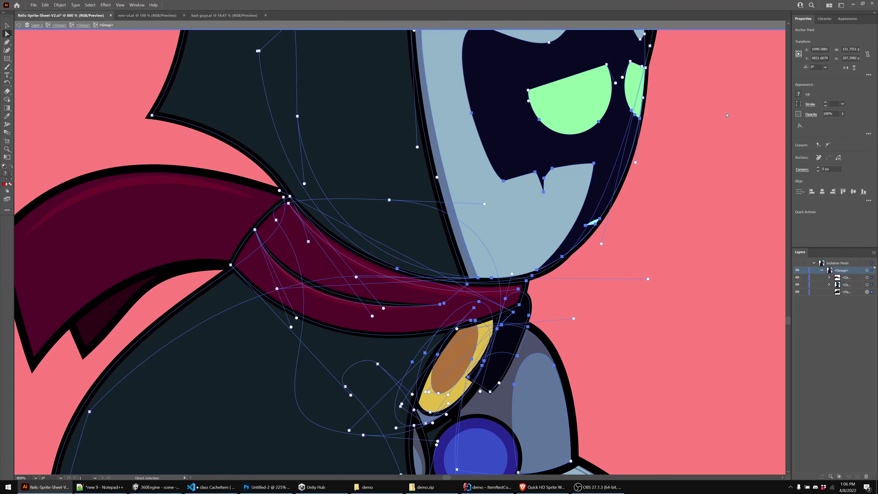
{"action": "left_click", "coordinate": [498, 261]}
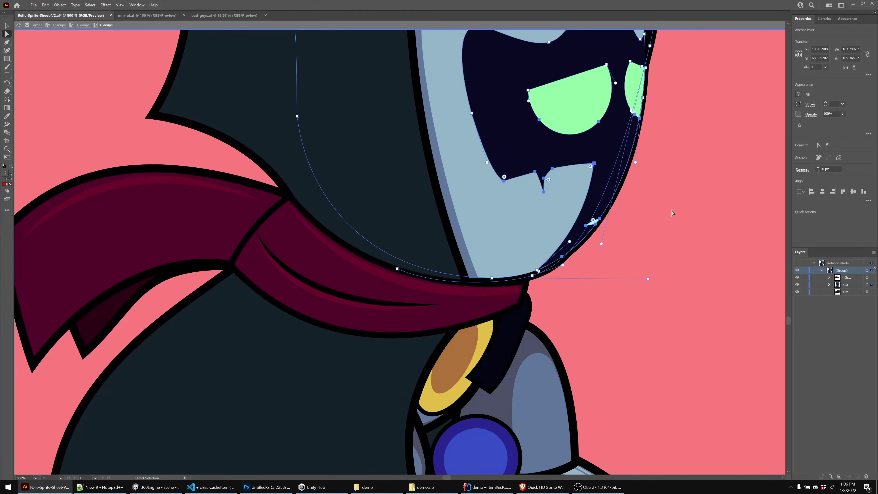
Examine the head's paths in Outline view and return to the colour preview
{"action": "key", "text": "ctrl+y"}
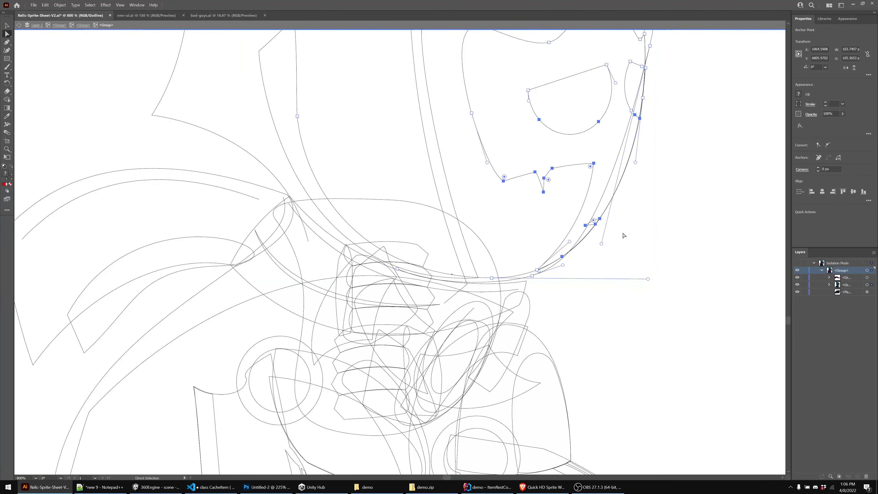
{"action": "left_click", "coordinate": [522, 138]}
{"action": "left_click_drag", "start_coordinate": [522, 139], "coordinate": [450, 226]}
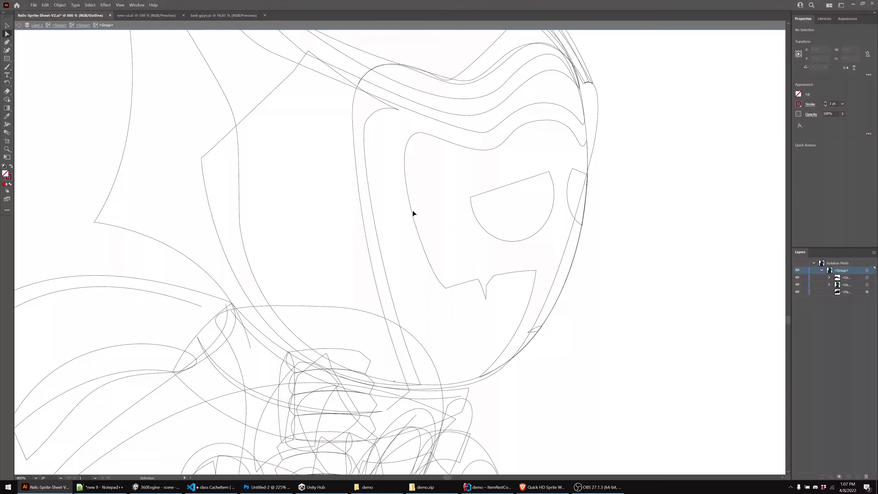
{"action": "key", "text": "ctrl+y"}
Try to move the teal hood highlight down over the scarf, and undo the move
{"action": "left_click", "coordinate": [338, 193]}
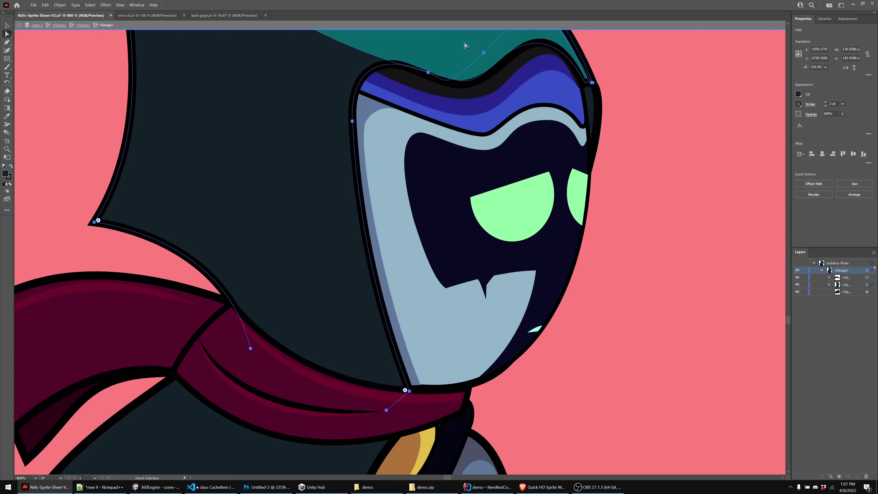
{"action": "left_click_drag", "start_coordinate": [465, 46], "coordinate": [141, 355]}
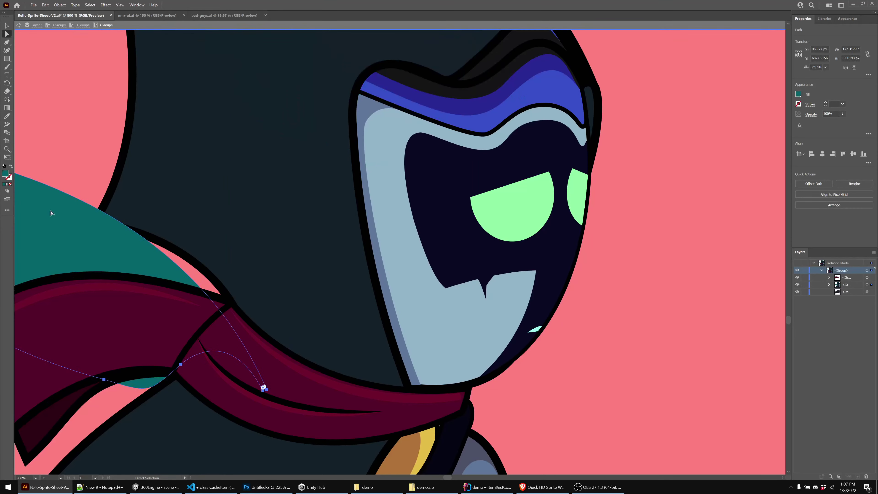
{"action": "key", "text": "ctrl+z"}
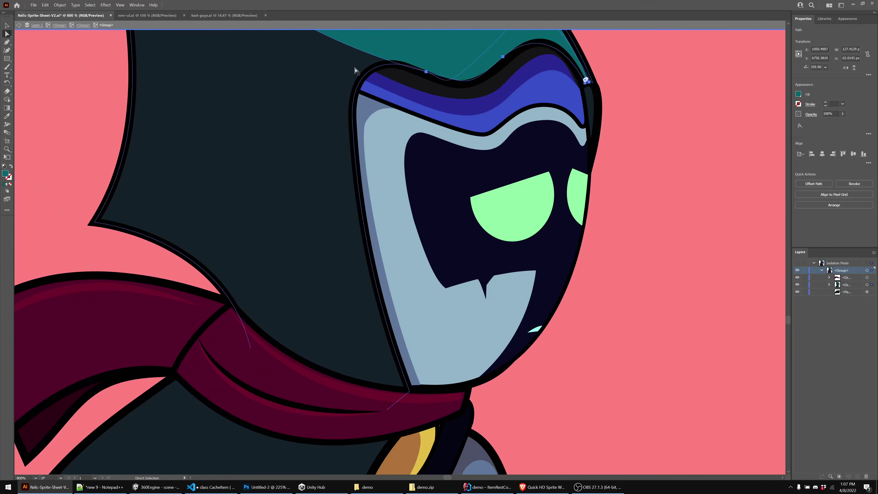
{"action": "left_click_drag", "start_coordinate": [412, 189], "coordinate": [355, 303]}
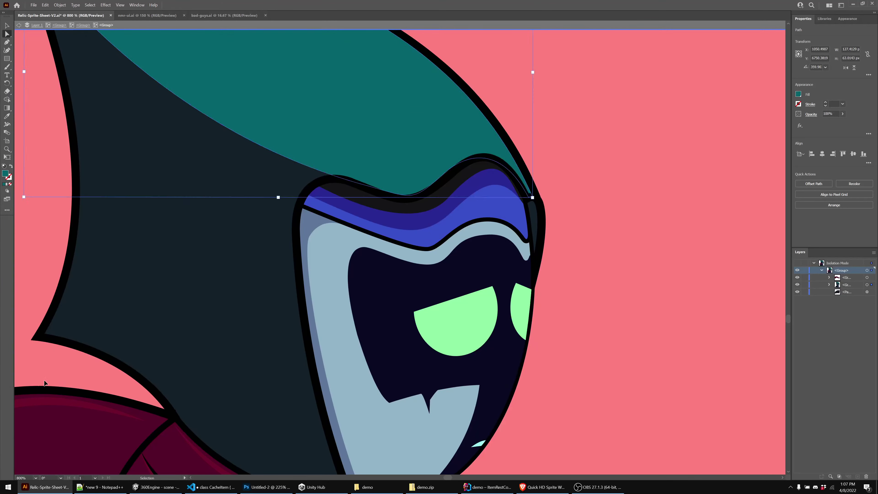
Reopen the character group in Outline view, try to pull the hood's tip points forward above the face, and undo the move
{"action": "key", "text": "Escape"}
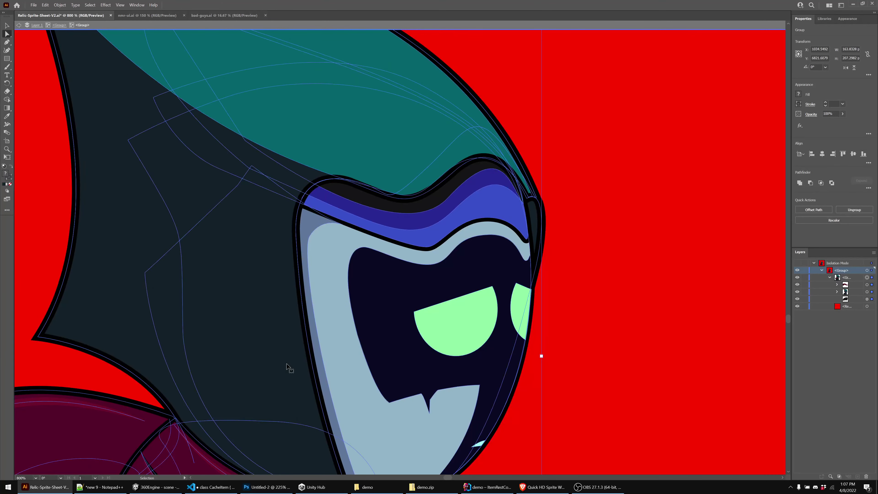
{"action": "key", "text": "a"}
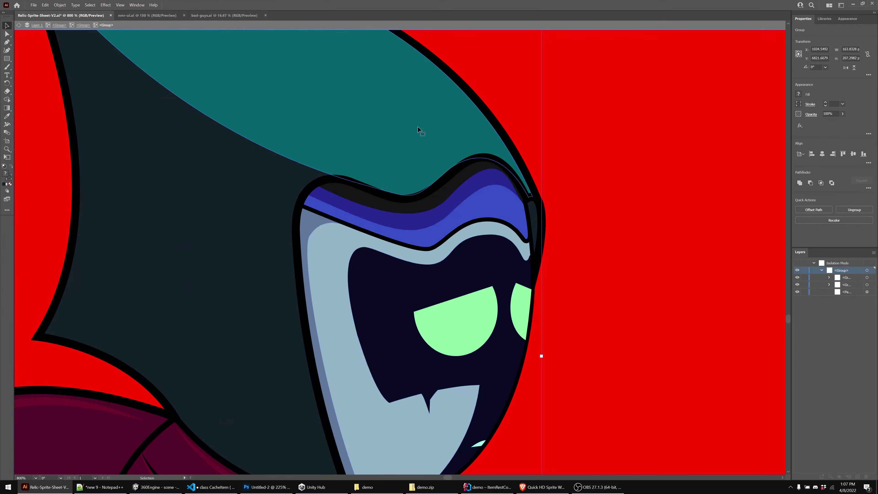
{"action": "double_click", "coordinate": [418, 129]}
{"action": "key", "text": "ctrl+y"}
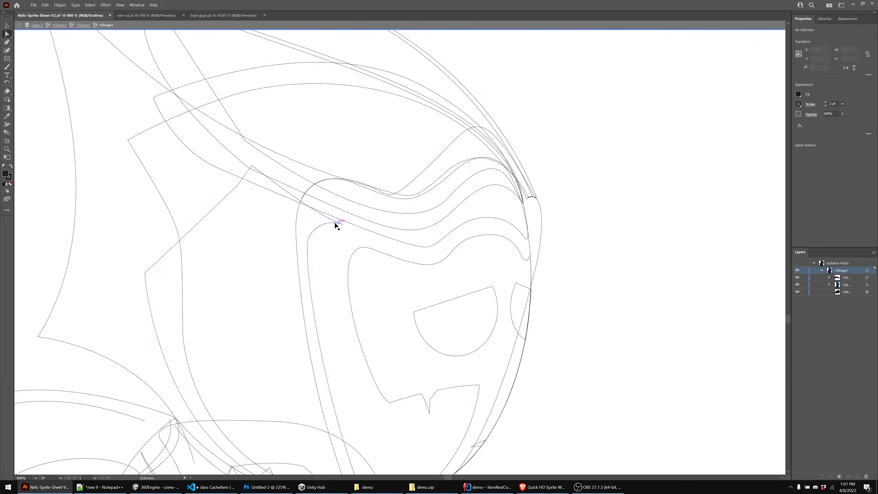
{"action": "mouse_move", "coordinate": [292, 270]}
{"action": "left_mouse_down"}
{"action": "mouse_move", "coordinate": [486, 412]}
{"action": "mouse_move", "coordinate": [455, 347]}
{"action": "mouse_move", "coordinate": [446, 407]}
{"action": "left_mouse_up"}
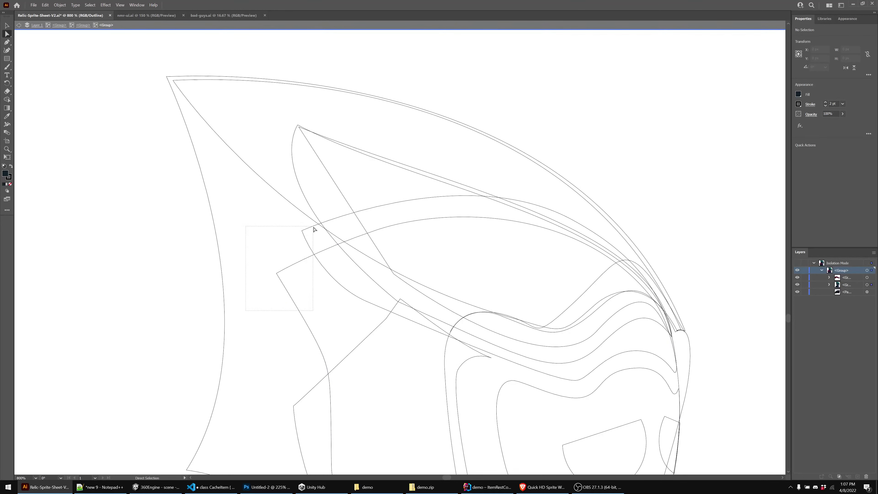
{"action": "left_click_drag", "start_coordinate": [314, 228], "coordinate": [315, 229]}
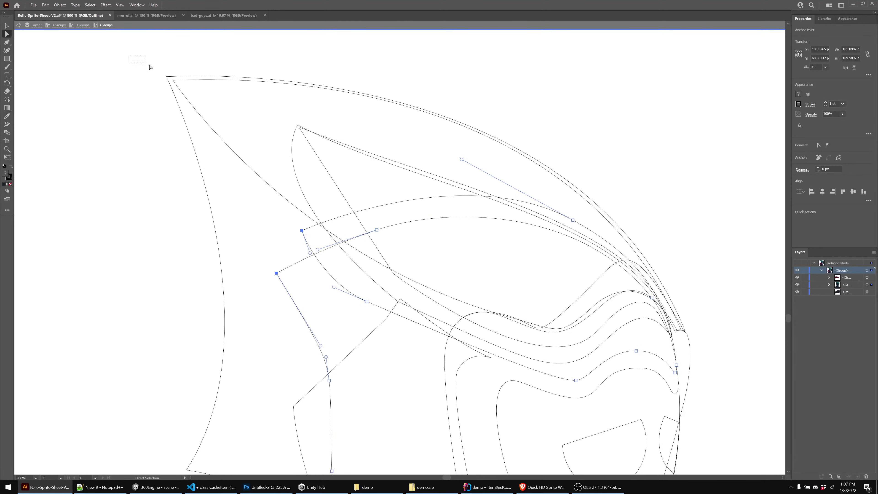
{"action": "left_click_drag", "start_coordinate": [151, 67], "coordinate": [180, 85]}
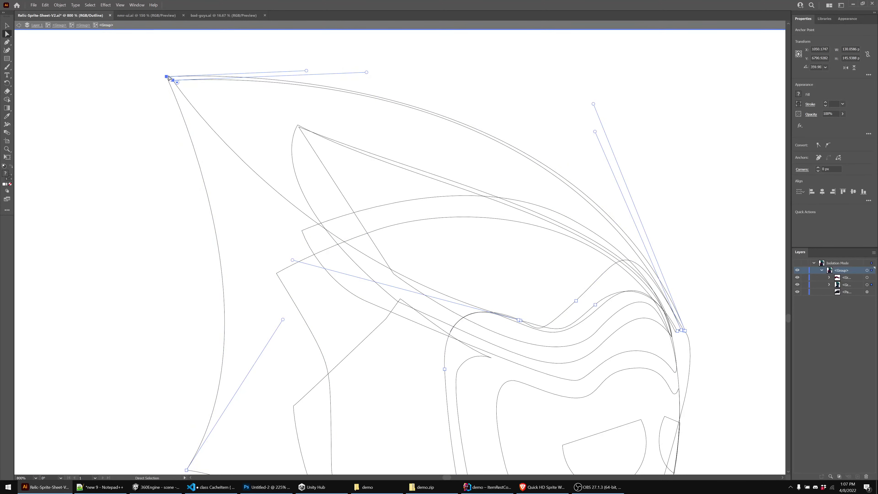
{"action": "left_click_drag", "start_coordinate": [166, 77], "coordinate": [483, 47]}
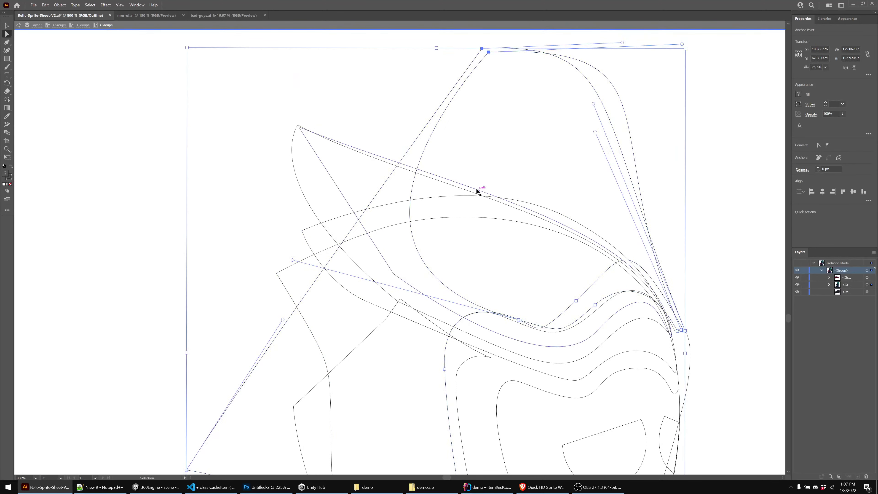
{"action": "key", "text": "ctrl+z"}
Examine the outlined paths up close and as a whole figure, restore the colour preview and leave the isolated group
{"action": "left_click", "coordinate": [507, 438]}
{"action": "scroll", "coordinate": [508, 438], "scroll_direction": "up", "scroll_amount": 2}
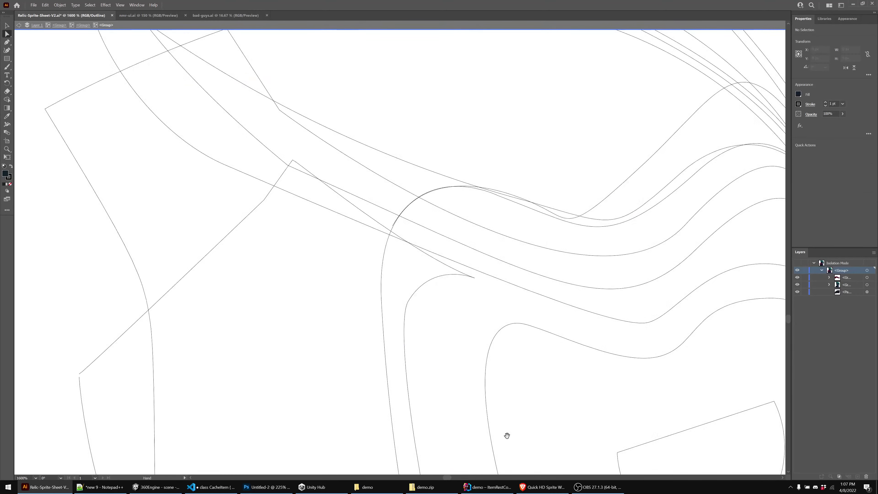
{"action": "left_click_drag", "start_coordinate": [507, 438], "coordinate": [250, 208]}
{"action": "scroll", "coordinate": [345, 311], "scroll_direction": "down", "scroll_amount": 3}
{"action": "scroll", "coordinate": [347, 314], "scroll_direction": "down", "scroll_amount": 5}
{"action": "left_click_drag", "start_coordinate": [384, 376], "coordinate": [425, 342]}
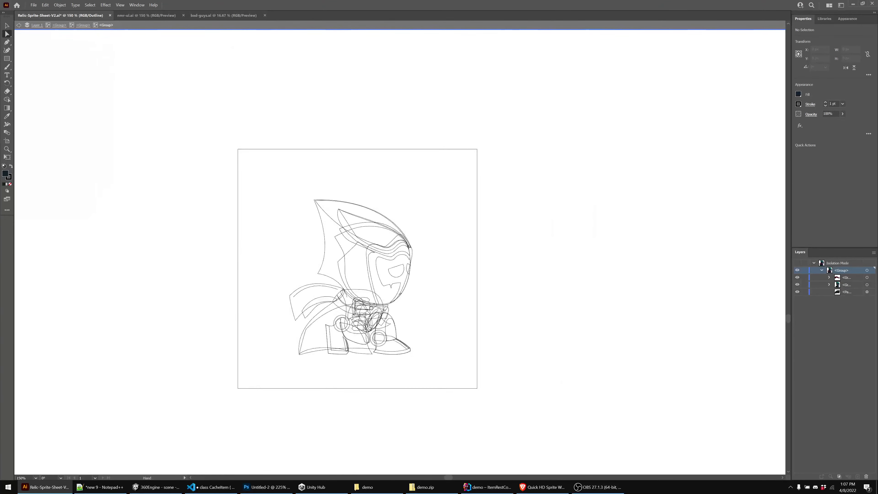
{"action": "key", "text": "ctrl+y"}
{"action": "key", "text": "Escape"}
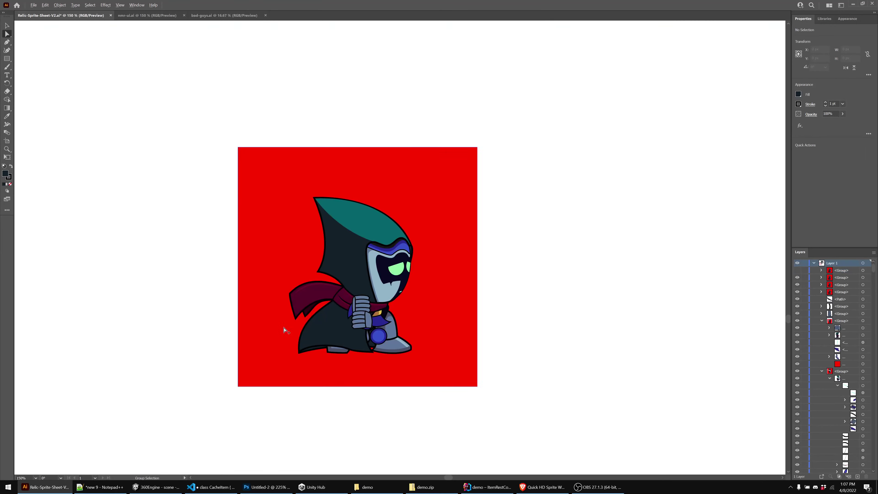
Compare the scarf and cape below the face between both frames by briefly showing the top frame
{"action": "scroll", "coordinate": [347, 339], "scroll_direction": "up", "scroll_amount": 5}
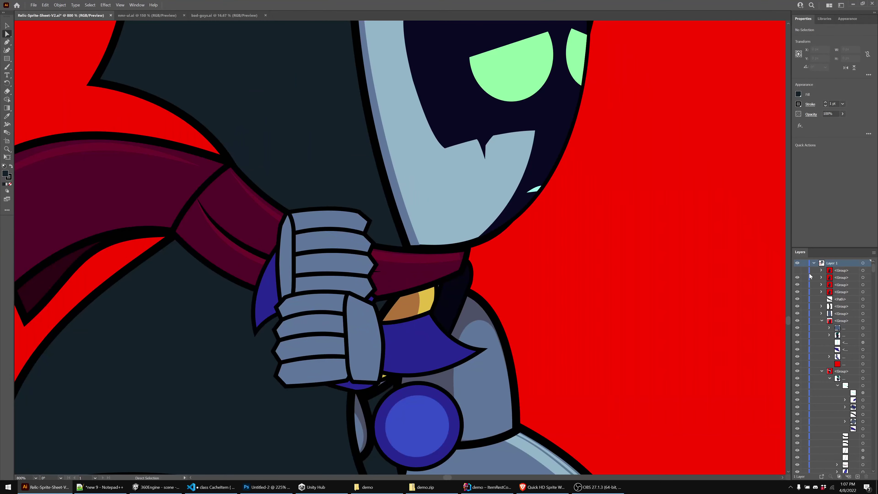
{"action": "left_click", "coordinate": [797, 270]}
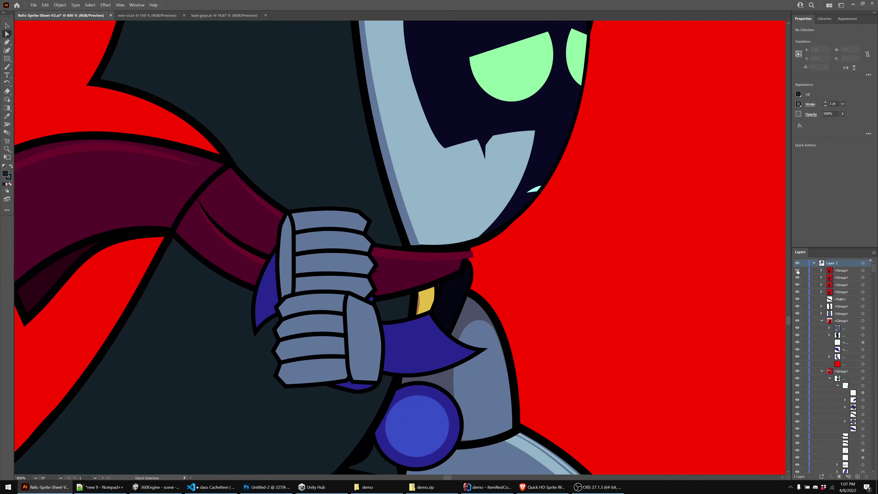
{"action": "left_click", "coordinate": [797, 271]}
Isolate the lower frame's nested scarf-stroke group and select the upper highlight stroke below the face
{"action": "key", "text": "v"}
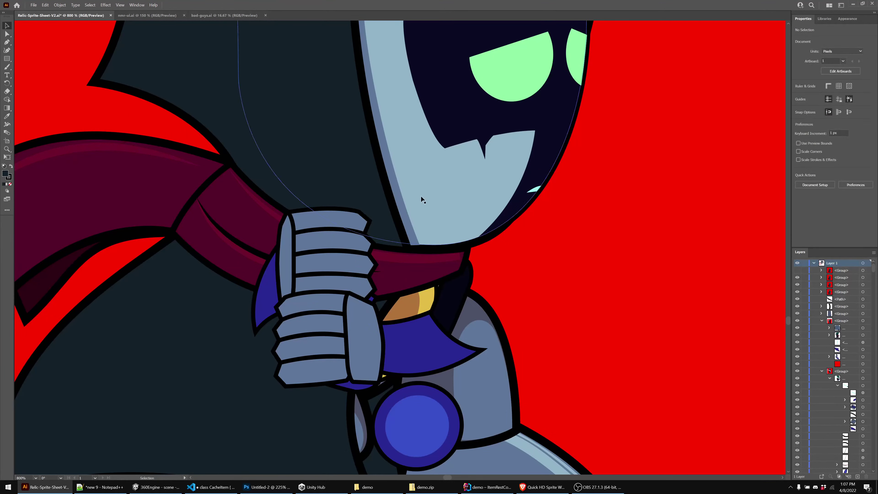
{"action": "double_click", "coordinate": [429, 263]}
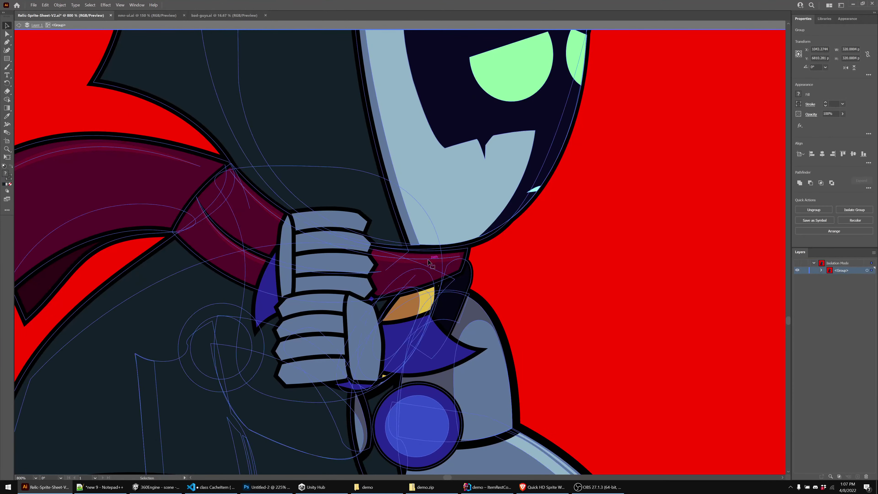
{"action": "double_click", "coordinate": [429, 262]}
{"action": "double_click", "coordinate": [431, 262]}
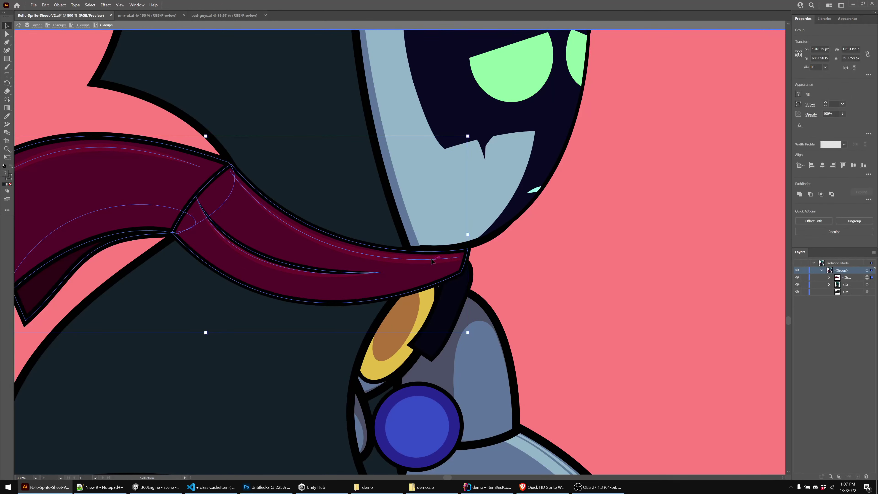
{"action": "double_click", "coordinate": [432, 262]}
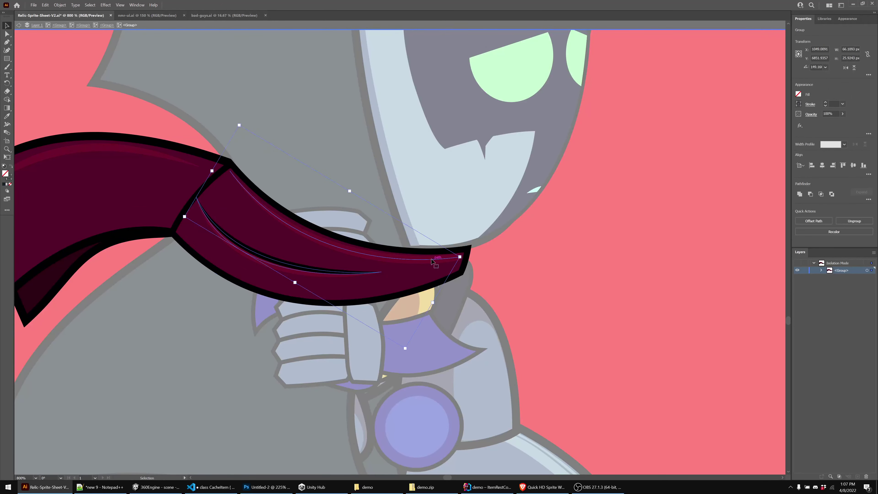
{"action": "double_click", "coordinate": [431, 262]}
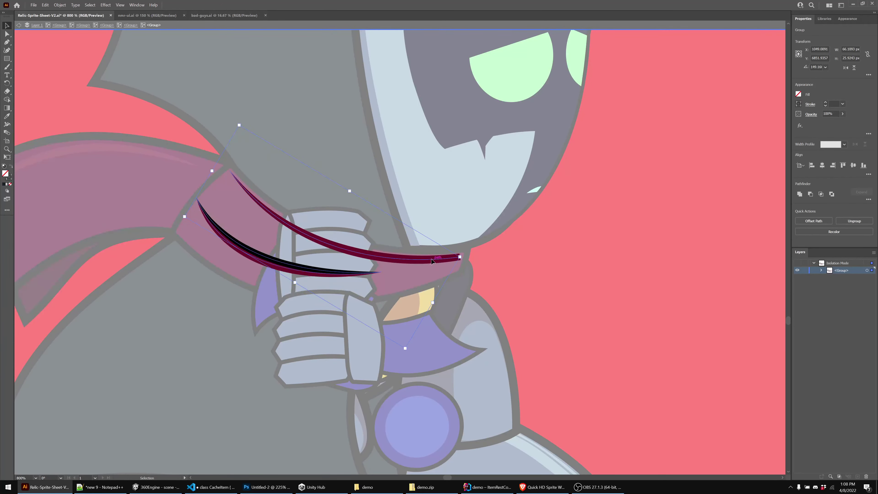
{"action": "double_click", "coordinate": [429, 263]}
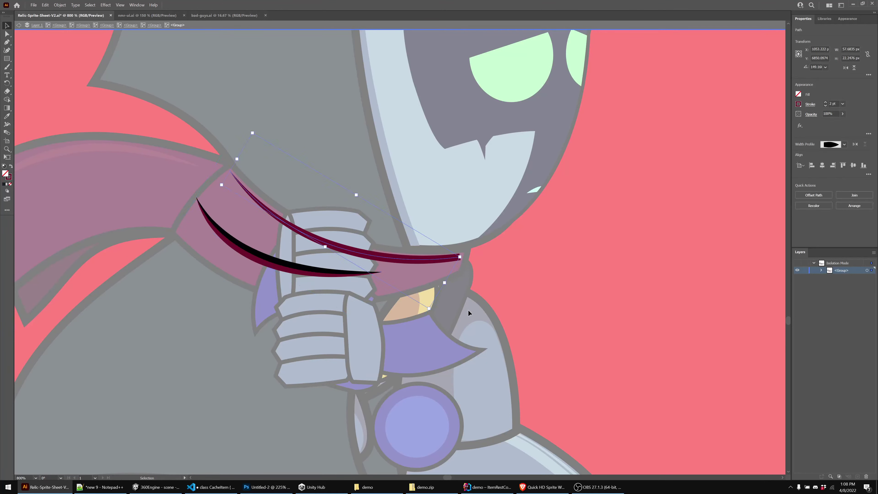
{"action": "key", "text": "a"}
{"action": "key", "text": "v"}
{"action": "scroll", "coordinate": [436, 330], "scroll_direction": "down", "scroll_amount": 3}
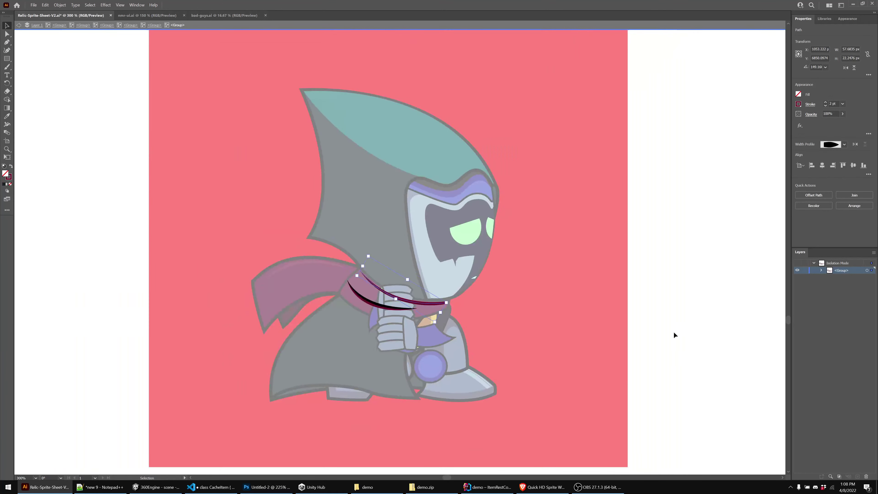
Leave the lower frame's isolated group and make the top frame visible again
{"action": "double_click", "coordinate": [721, 249]}
{"action": "scroll", "coordinate": [505, 298], "scroll_direction": "up", "scroll_amount": 4}
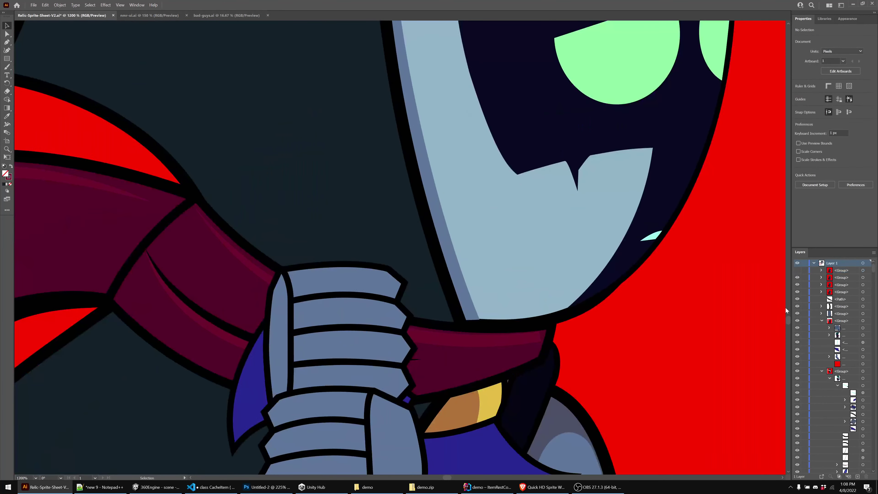
{"action": "left_click", "coordinate": [797, 270]}
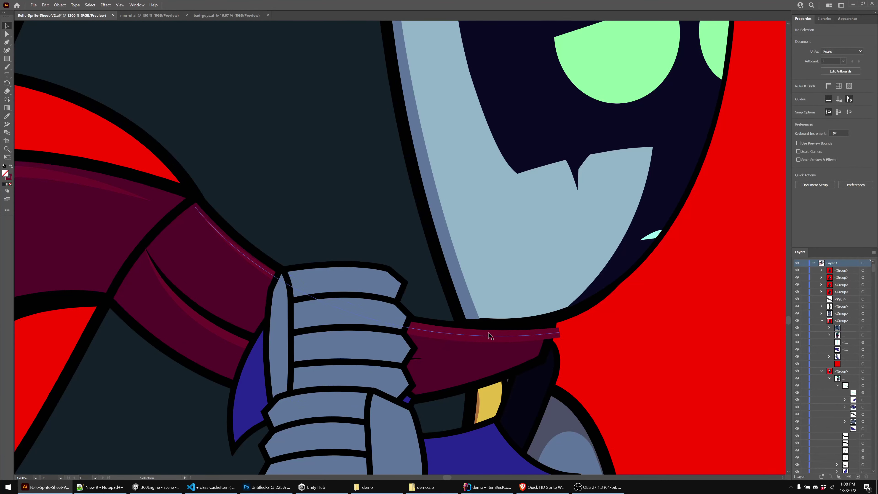
Replace the top frame's upper scarf highlight stroke with the lower frame's copy in its original position, and leave the isolated group
{"action": "double_click", "coordinate": [502, 339]}
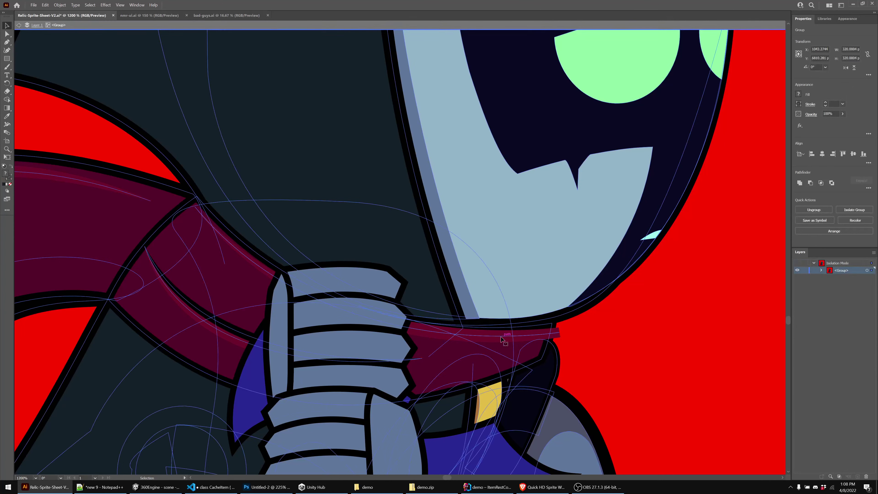
{"action": "double_click", "coordinate": [502, 339]}
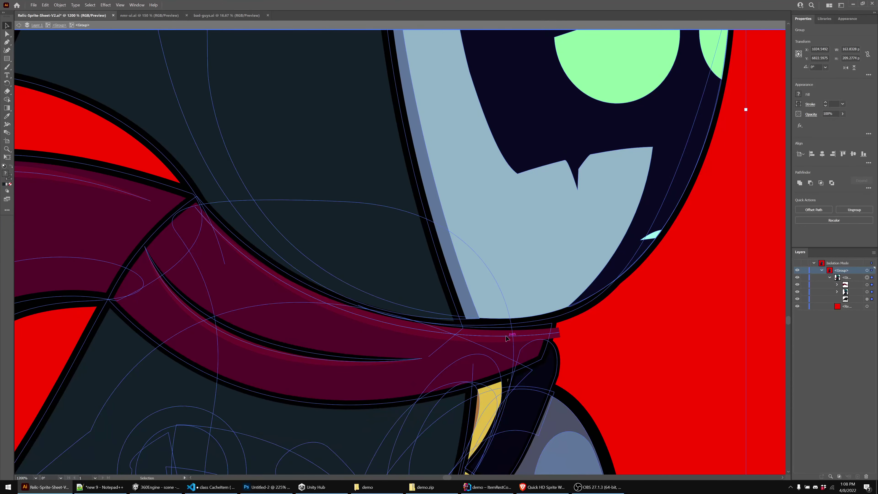
{"action": "double_click", "coordinate": [501, 338]}
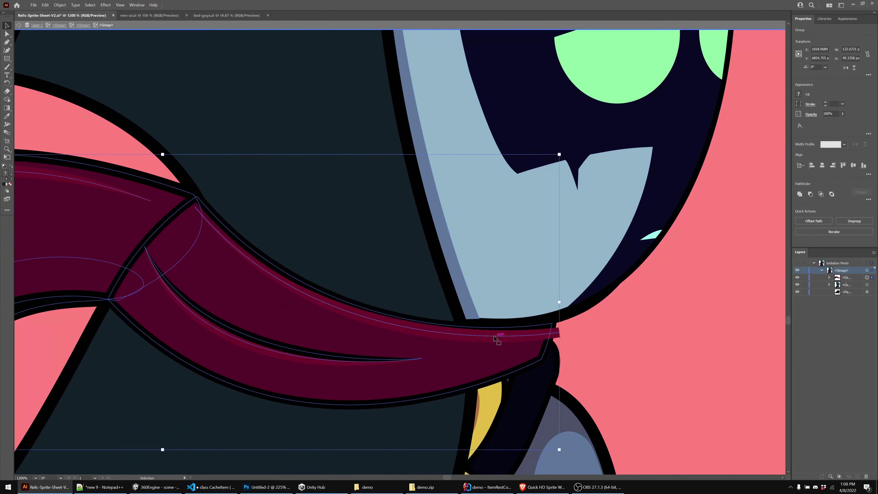
{"action": "double_click", "coordinate": [496, 339]}
{"action": "left_click", "coordinate": [496, 338]}
{"action": "double_click", "coordinate": [496, 339]}
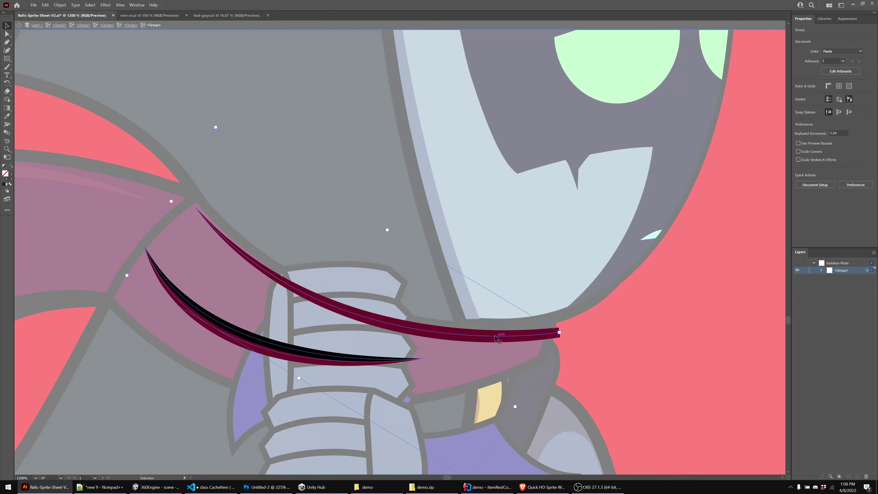
{"action": "double_click", "coordinate": [496, 339]}
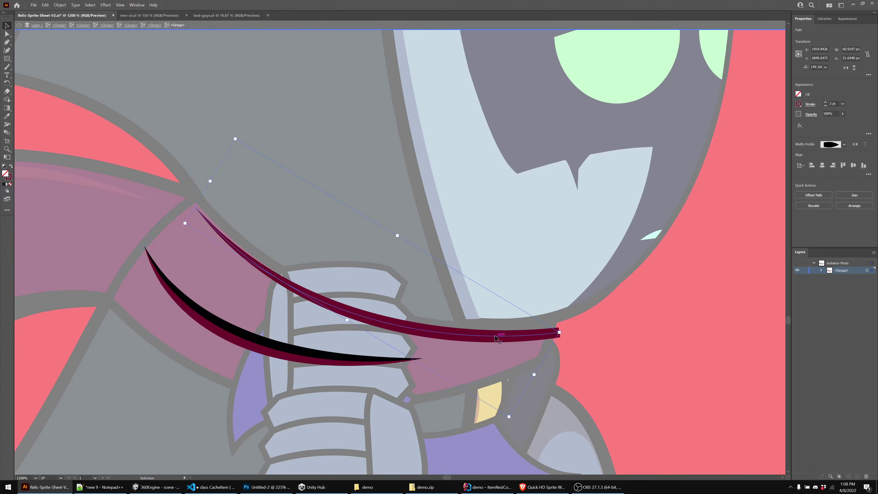
{"action": "key", "text": "Delete"}
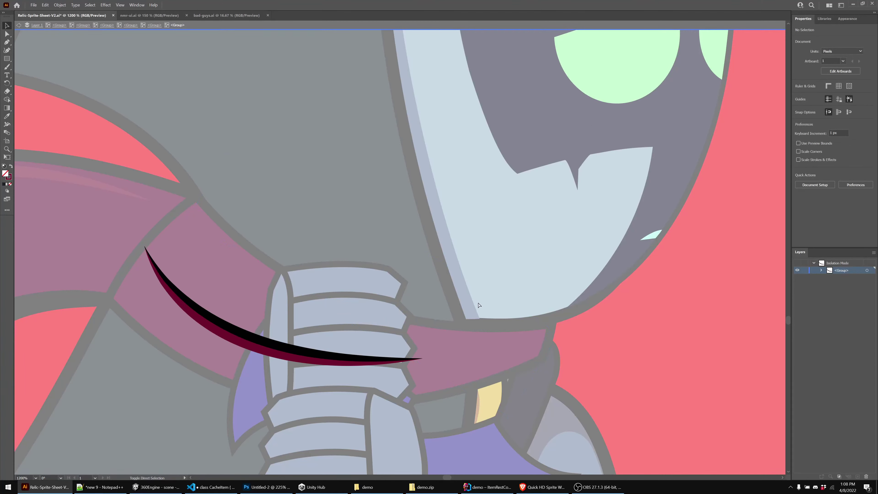
{"action": "key", "text": "ctrl+z"}
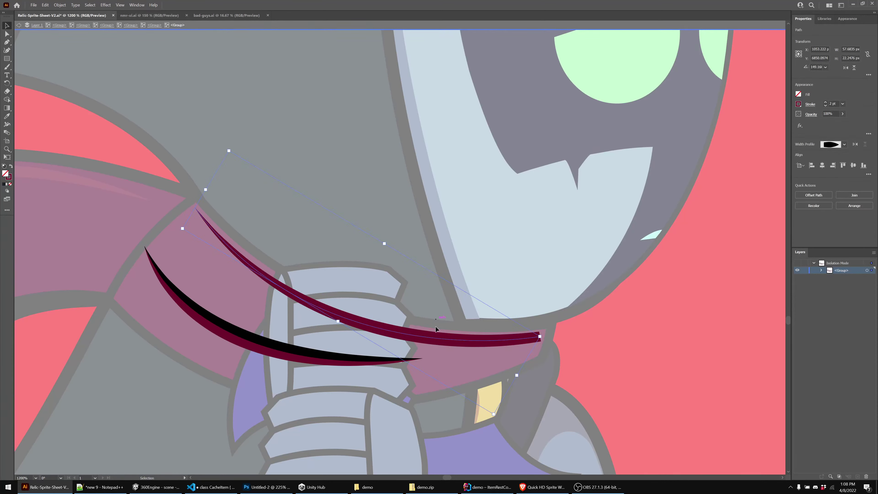
{"action": "scroll", "coordinate": [436, 329], "scroll_direction": "down", "scroll_amount": 5}
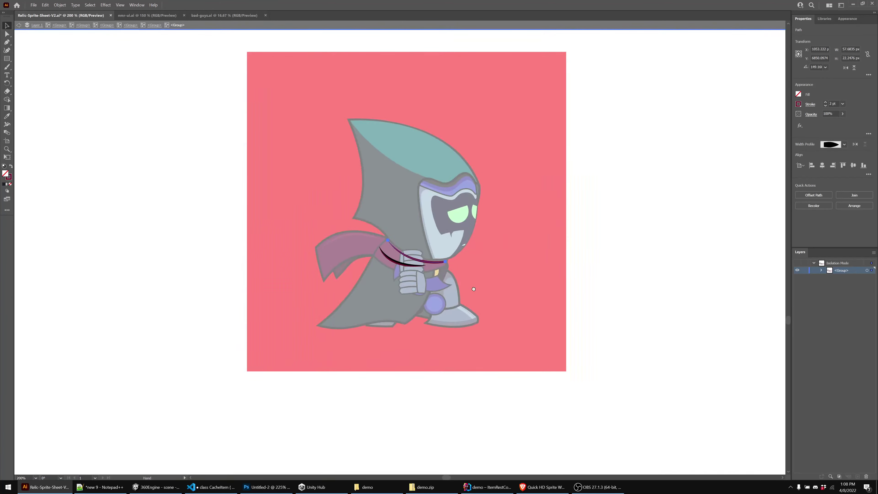
{"action": "double_click", "coordinate": [661, 202]}
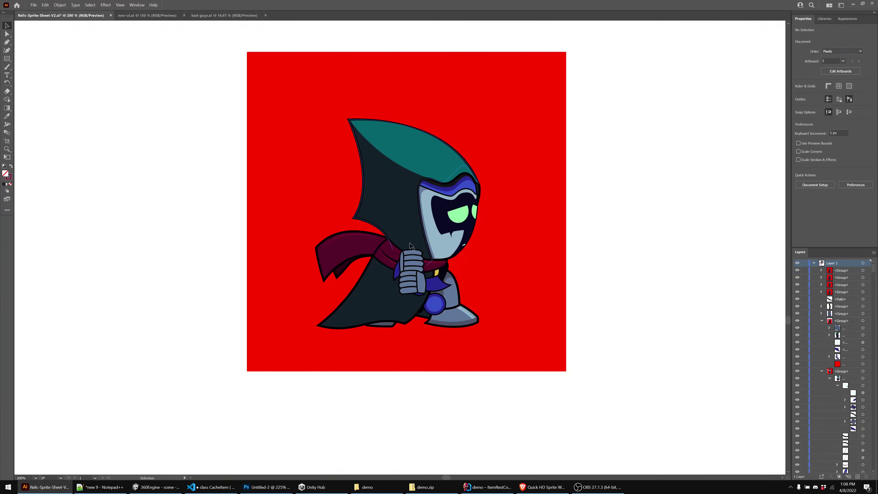
Compare the scarf and cape around the fist between both frames by repeatedly hiding and showing the top frame
{"action": "scroll", "coordinate": [411, 255], "scroll_direction": "up", "scroll_amount": 3}
{"action": "scroll", "coordinate": [411, 255], "scroll_direction": "up", "scroll_amount": 1}
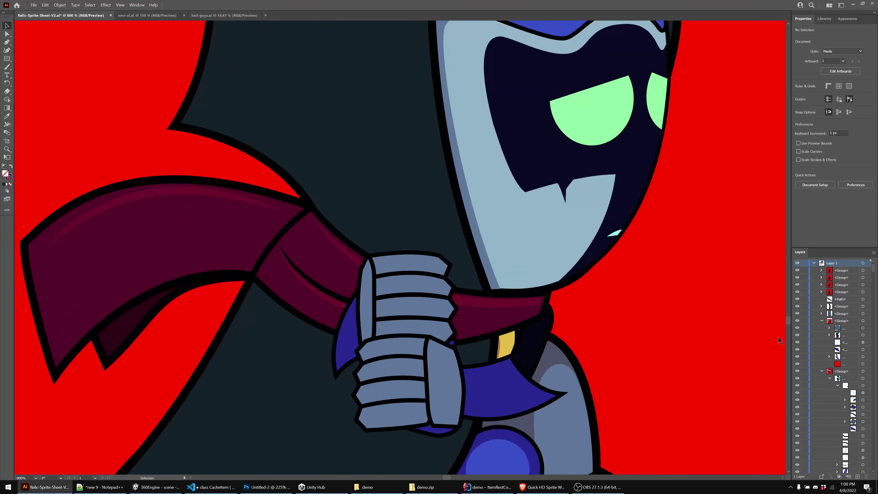
{"action": "left_click", "coordinate": [798, 270]}
{"action": "left_click", "coordinate": [798, 271]}
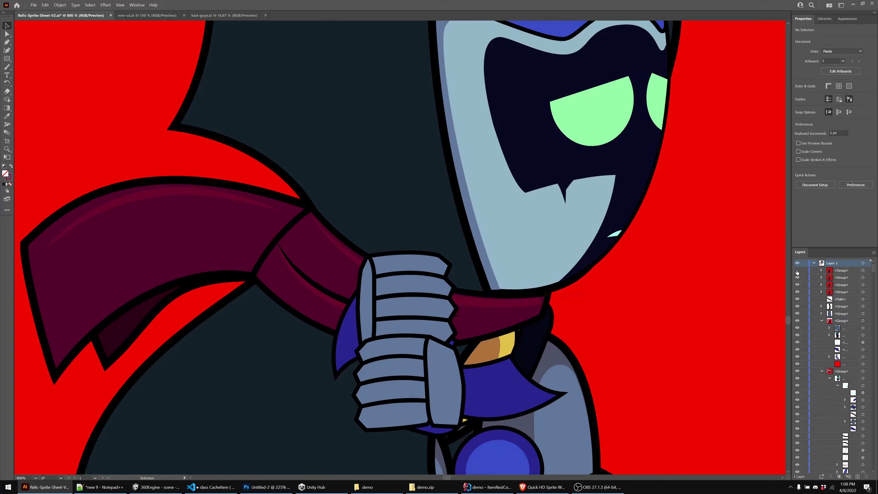
{"action": "left_click", "coordinate": [797, 271]}
{"action": "left_click", "coordinate": [797, 271]}
{"action": "left_click", "coordinate": [798, 271]}
{"action": "left_click", "coordinate": [798, 271]}
{"action": "left_click", "coordinate": [798, 271]}
{"action": "left_click", "coordinate": [797, 271]}
{"action": "left_click", "coordinate": [798, 271]}
{"action": "left_click", "coordinate": [798, 270]}
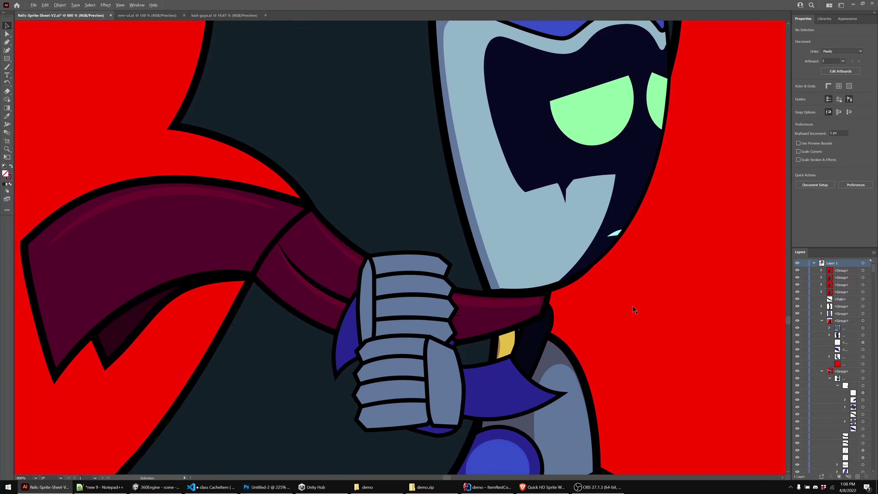
Check the whole figure in Outline view, try to shift the top frame group sideways in the colour preview, and undo the move
{"action": "scroll", "coordinate": [632, 308], "scroll_direction": "up", "scroll_amount": 4}
{"action": "scroll", "coordinate": [506, 279], "scroll_direction": "down", "scroll_amount": 10}
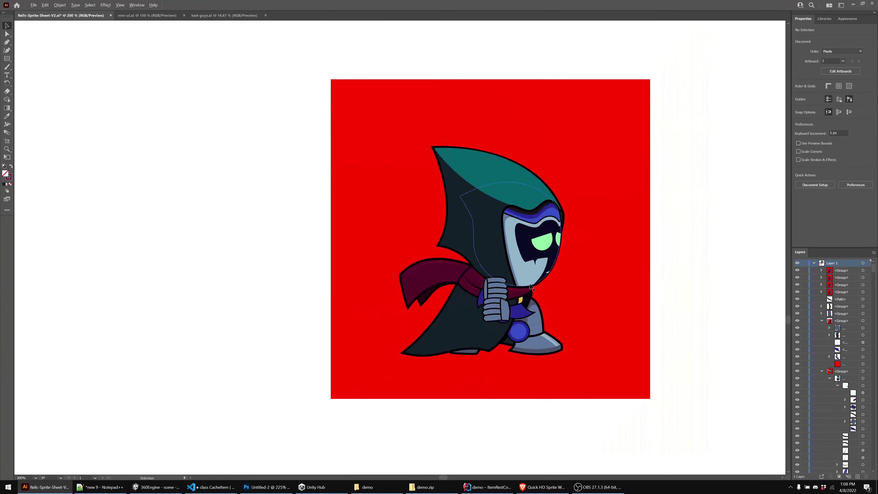
{"action": "scroll", "coordinate": [524, 321], "scroll_direction": "down", "scroll_amount": 1}
{"action": "key", "text": "ctrl+y"}
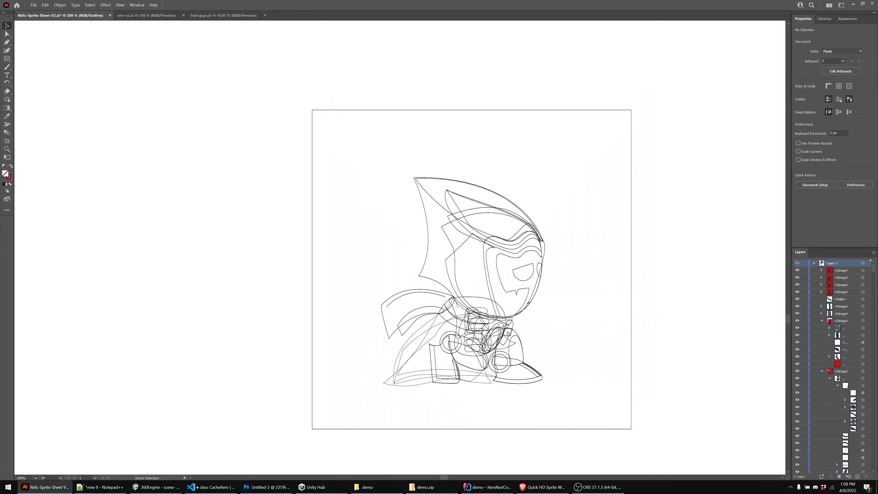
{"action": "key", "text": "ctrl+y"}
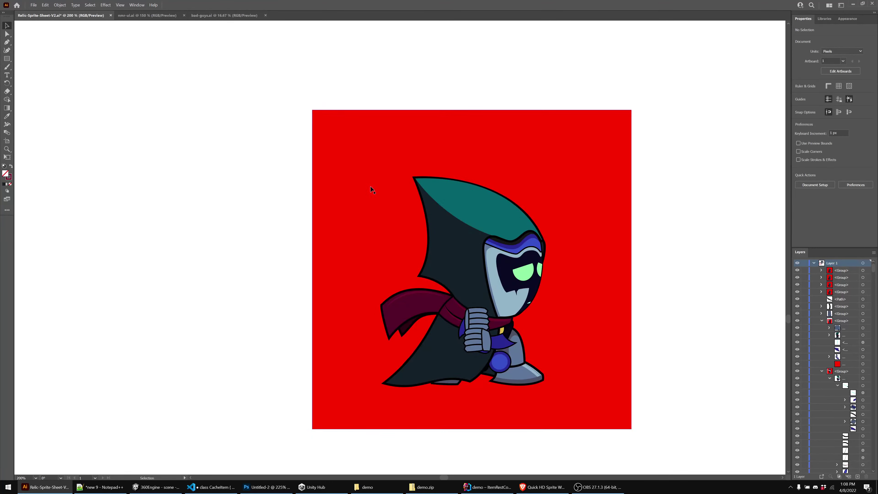
{"action": "left_click_drag", "start_coordinate": [371, 189], "coordinate": [451, 195]}
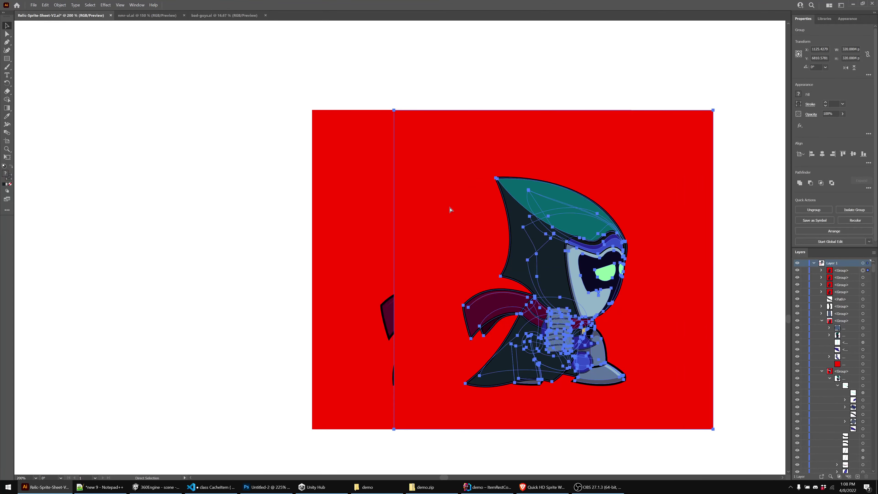
{"action": "key", "text": "ctrl+z"}
Examine the alignment of the two overlaid frames' upper-left corners in Outline view at high magnification, and restore the colour preview
{"action": "key", "text": "ctrl+y"}
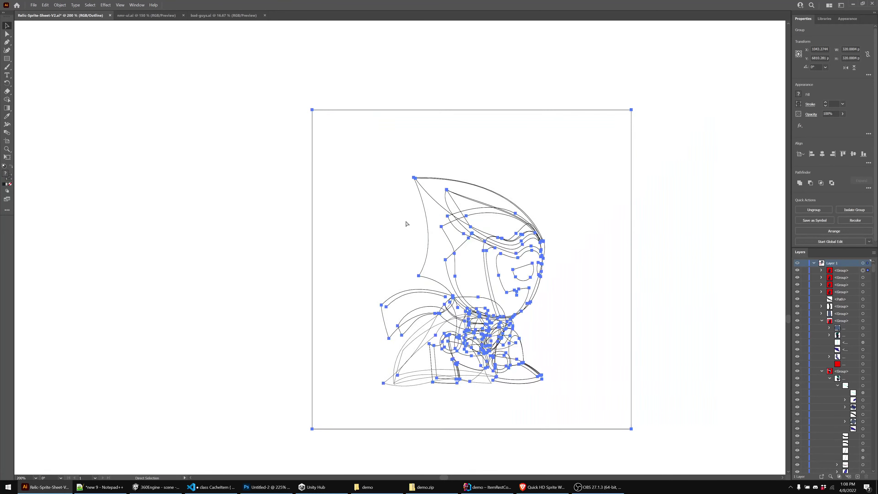
{"action": "scroll", "coordinate": [350, 104], "scroll_direction": "up", "scroll_amount": 5}
{"action": "scroll", "coordinate": [235, 119], "scroll_direction": "up", "scroll_amount": 10}
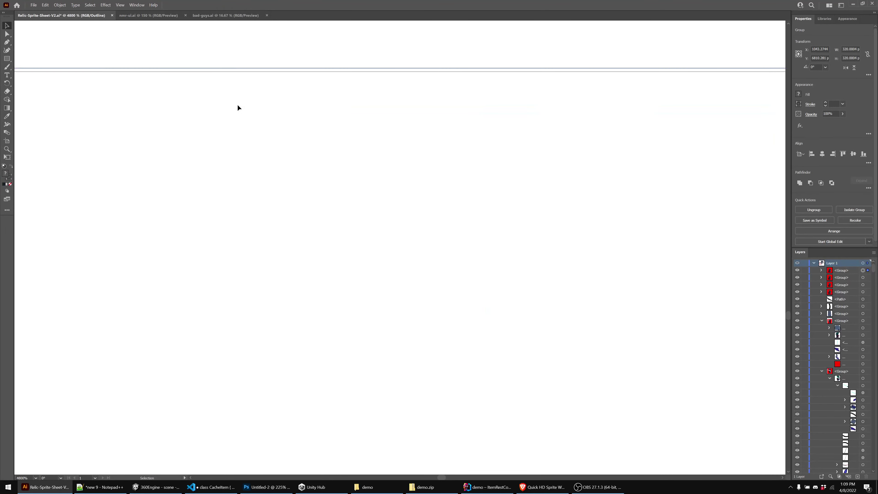
{"action": "scroll", "coordinate": [284, 258], "scroll_direction": "up", "scroll_amount": 3}
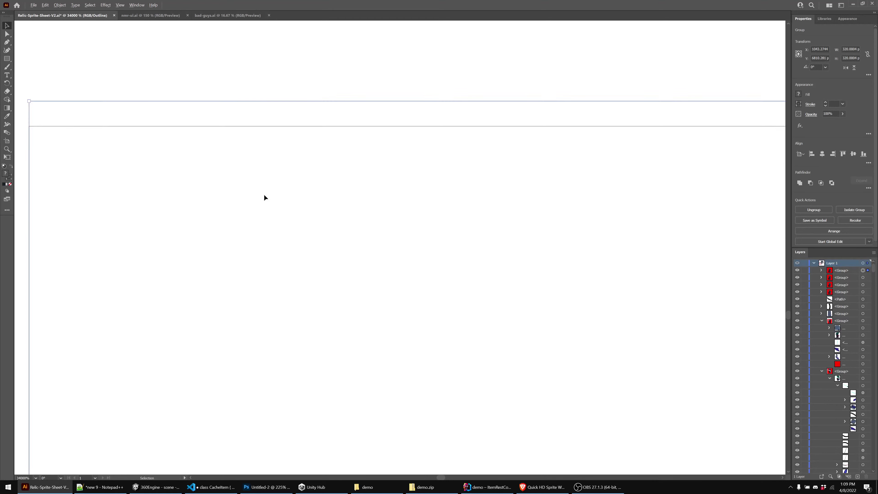
{"action": "left_click_drag", "start_coordinate": [210, 282], "coordinate": [862, 175]}
{"action": "left_click_drag", "start_coordinate": [158, 282], "coordinate": [175, 216]}
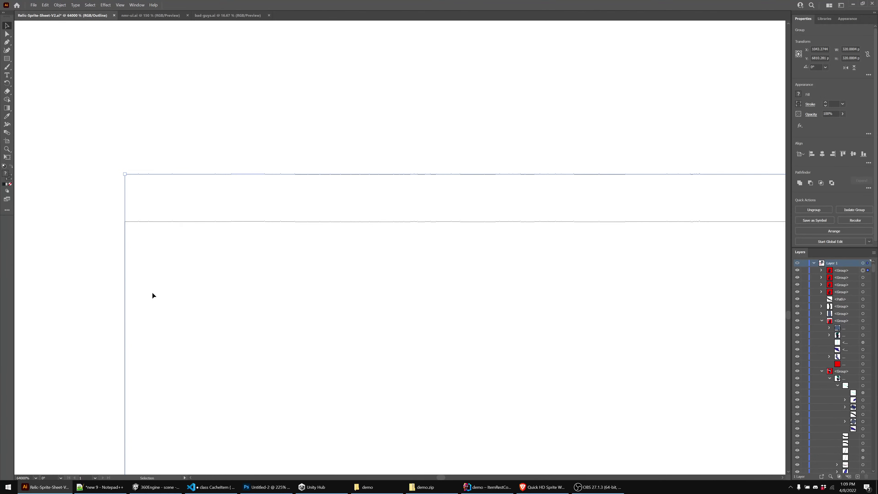
{"action": "left_click", "coordinate": [268, 337]}
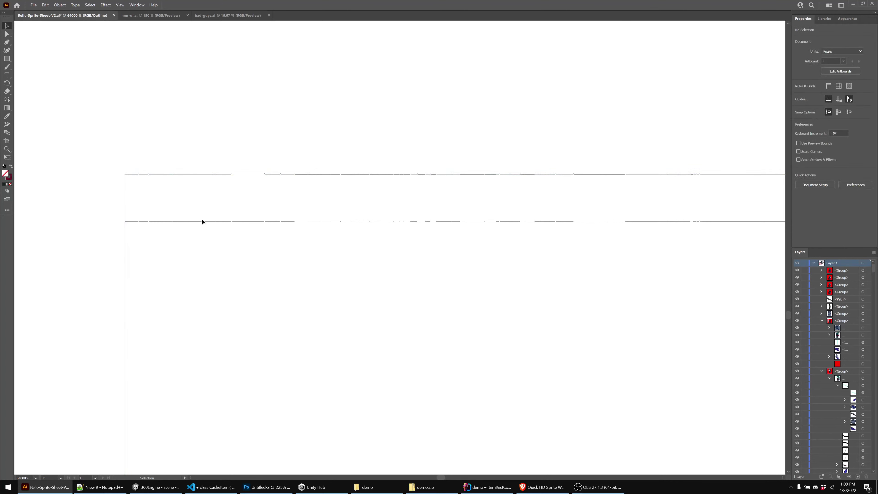
{"action": "scroll", "coordinate": [226, 186], "scroll_direction": "down", "scroll_amount": 10}
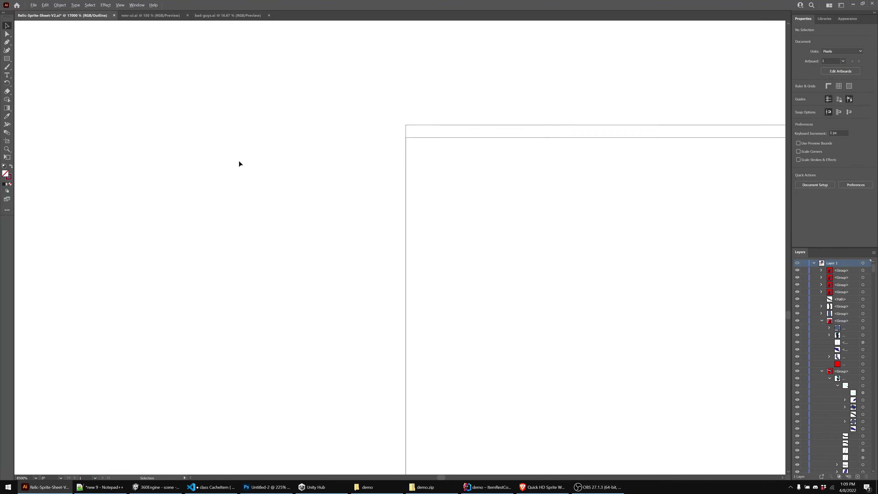
{"action": "scroll", "coordinate": [398, 218], "scroll_direction": "up", "scroll_amount": 2}
{"action": "scroll", "coordinate": [420, 241], "scroll_direction": "down", "scroll_amount": 4}
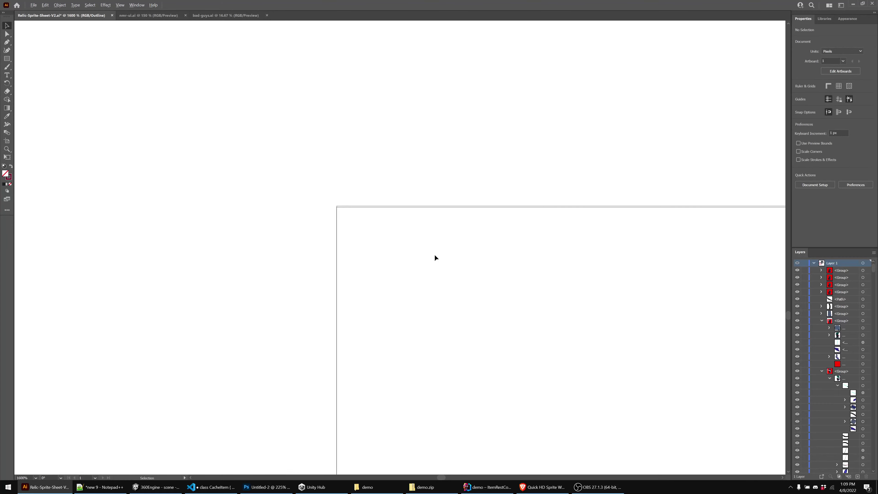
{"action": "left_click_drag", "start_coordinate": [492, 331], "coordinate": [152, 122]}
{"action": "scroll", "coordinate": [413, 257], "scroll_direction": "down", "scroll_amount": 6}
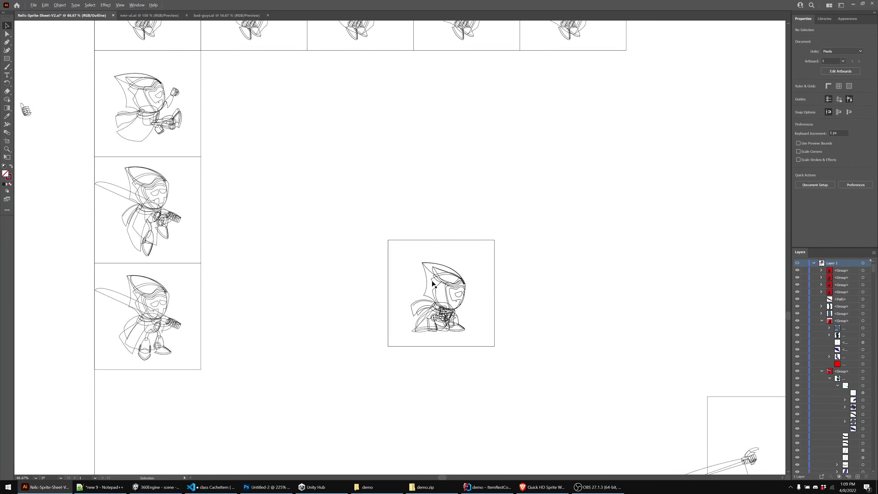
{"action": "scroll", "coordinate": [462, 307], "scroll_direction": "up", "scroll_amount": 3}
{"action": "key", "text": "ctrl+y"}
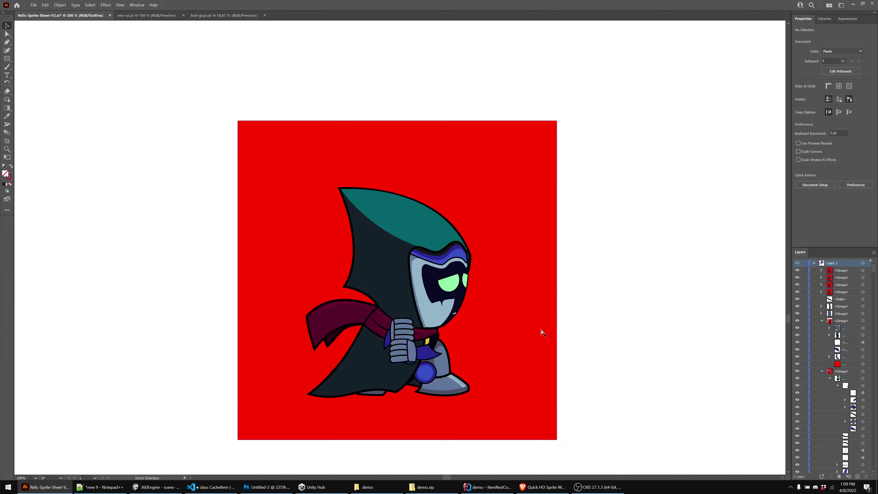
Realign the top frame group in Outline view by snapping its upper-left corner exactly onto the corner of the frame beneath
{"action": "left_click", "coordinate": [354, 274]}
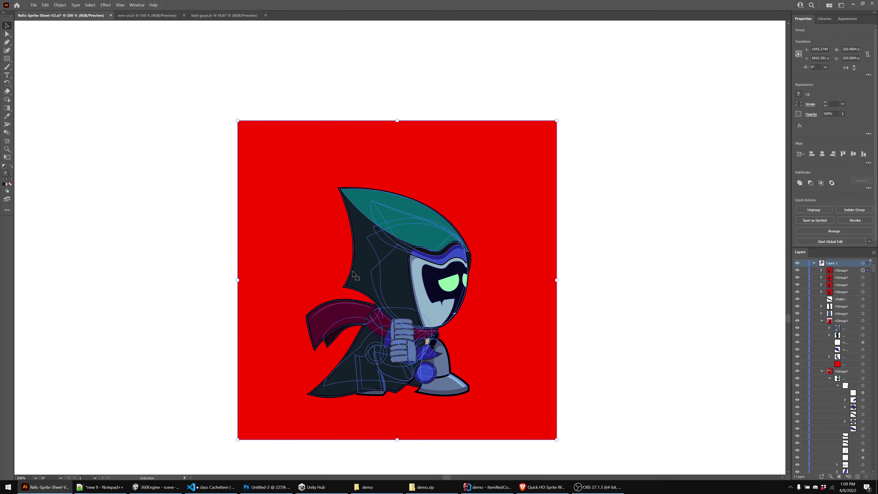
{"action": "left_click_drag", "start_coordinate": [350, 280], "coordinate": [400, 270]}
{"action": "key", "text": "ctrl+y"}
{"action": "scroll", "coordinate": [199, 83], "scroll_direction": "up", "scroll_amount": 4}
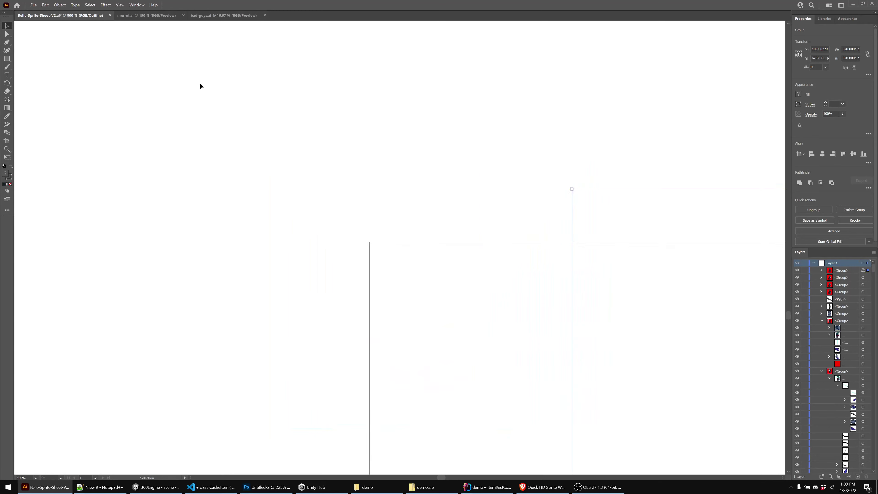
{"action": "scroll", "coordinate": [473, 197], "scroll_direction": "up", "scroll_amount": 2}
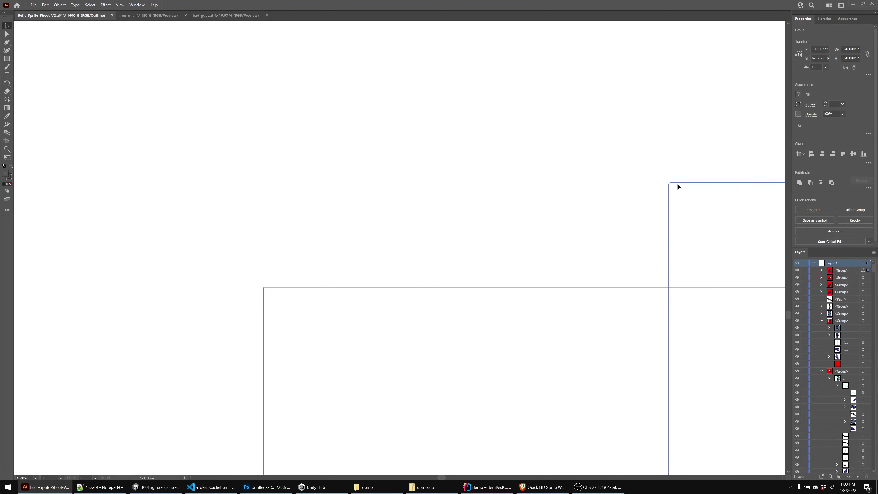
{"action": "left_click_drag", "start_coordinate": [679, 182], "coordinate": [373, 206]}
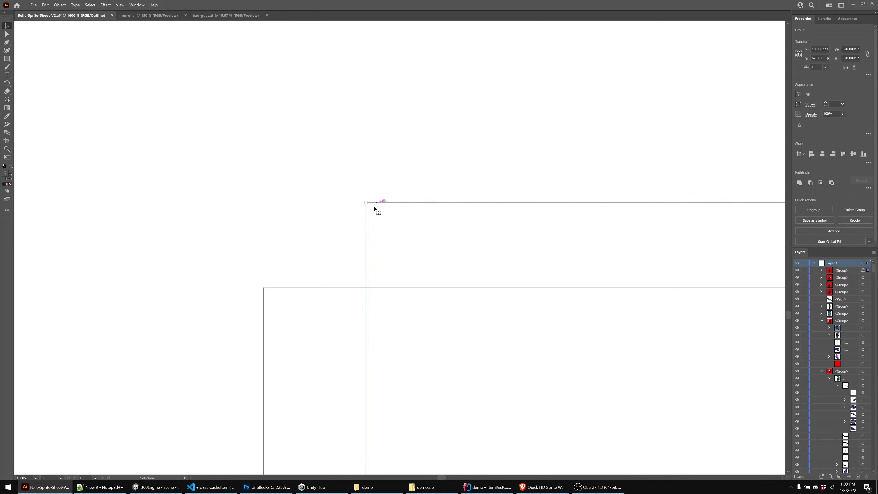
{"action": "key", "text": "a"}
{"action": "left_click", "coordinate": [367, 203]}
{"action": "left_click_drag", "start_coordinate": [367, 203], "coordinate": [265, 291]}
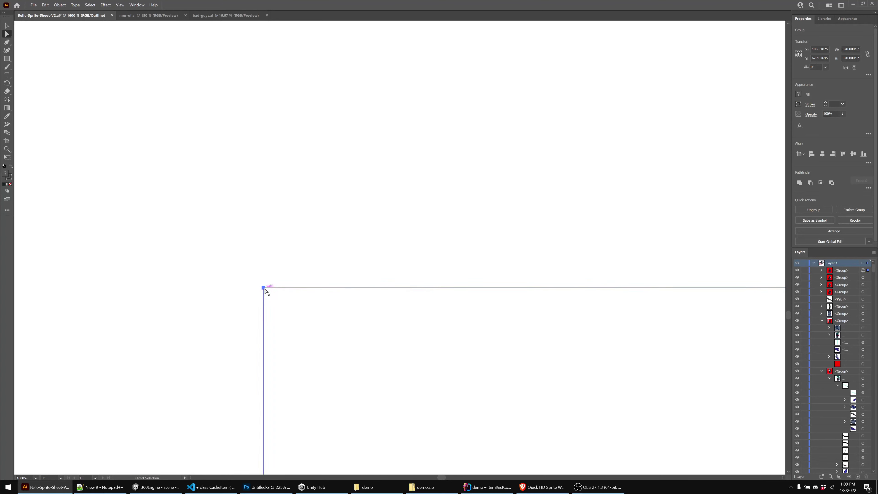
Inspect the realigned frame's outlines as a whole, around the hood and at the upper-left corner
{"action": "scroll", "coordinate": [402, 334], "scroll_direction": "down", "scroll_amount": 7}
{"action": "scroll", "coordinate": [470, 337], "scroll_direction": "down", "scroll_amount": 5}
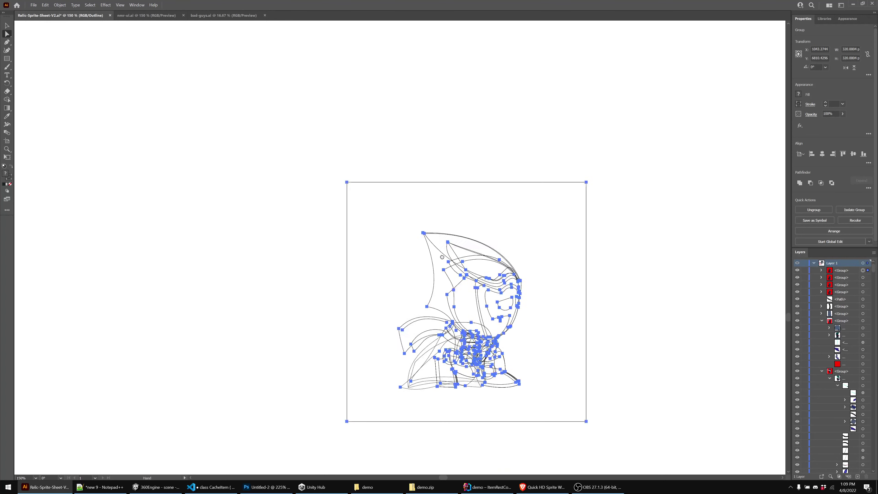
{"action": "scroll", "coordinate": [454, 249], "scroll_direction": "up", "scroll_amount": 5}
{"action": "scroll", "coordinate": [454, 255], "scroll_direction": "up", "scroll_amount": 1}
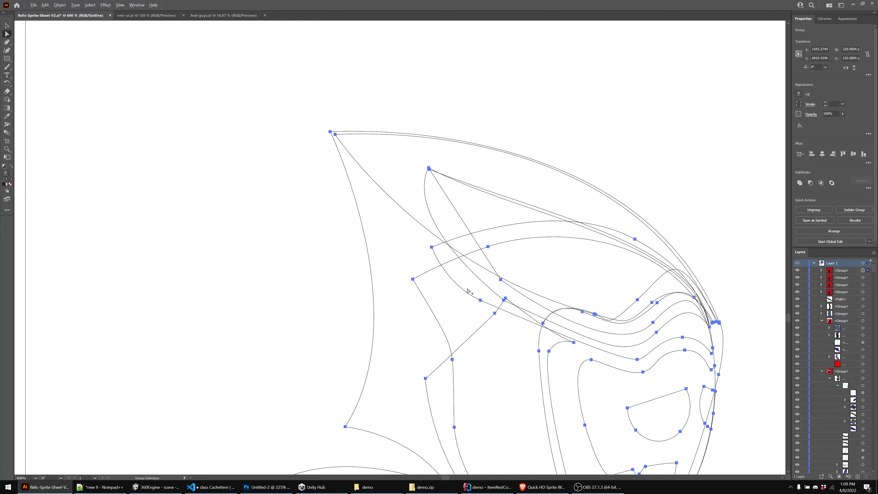
{"action": "scroll", "coordinate": [466, 291], "scroll_direction": "down", "scroll_amount": 1}
{"action": "left_click_drag", "start_coordinate": [266, 222], "coordinate": [388, 371]}
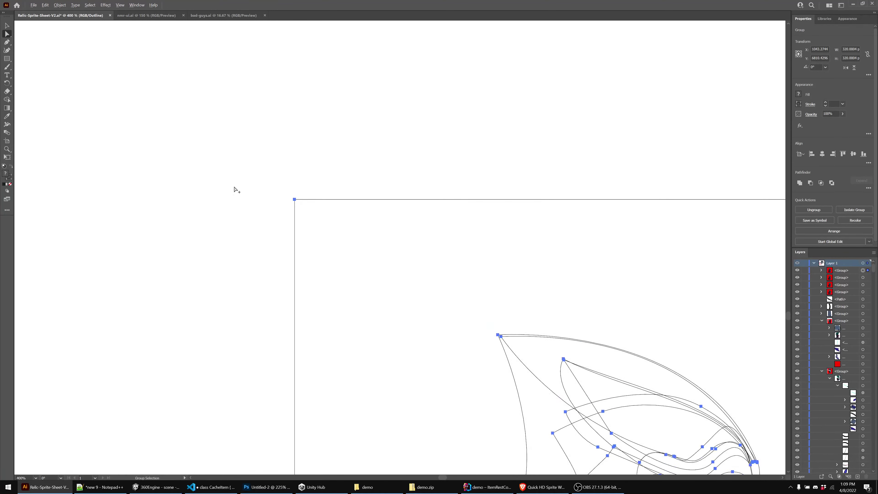
Inspect the upper-left corner and top edge of the overlaid frames in Outline view at high magnification
{"action": "scroll", "coordinate": [287, 197], "scroll_direction": "up", "scroll_amount": 5}
{"action": "scroll", "coordinate": [332, 211], "scroll_direction": "up", "scroll_amount": 9}
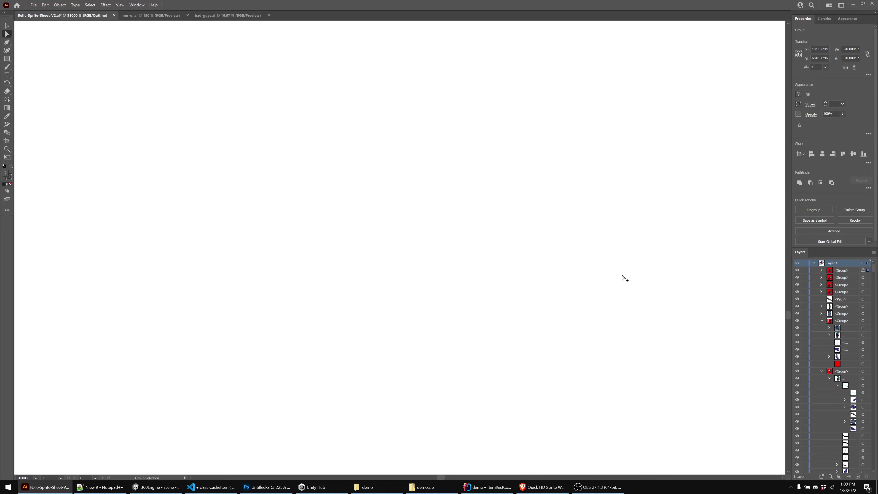
{"action": "left_click_drag", "start_coordinate": [708, 284], "coordinate": [266, 210]}
{"action": "scroll", "coordinate": [408, 307], "scroll_direction": "down", "scroll_amount": 2}
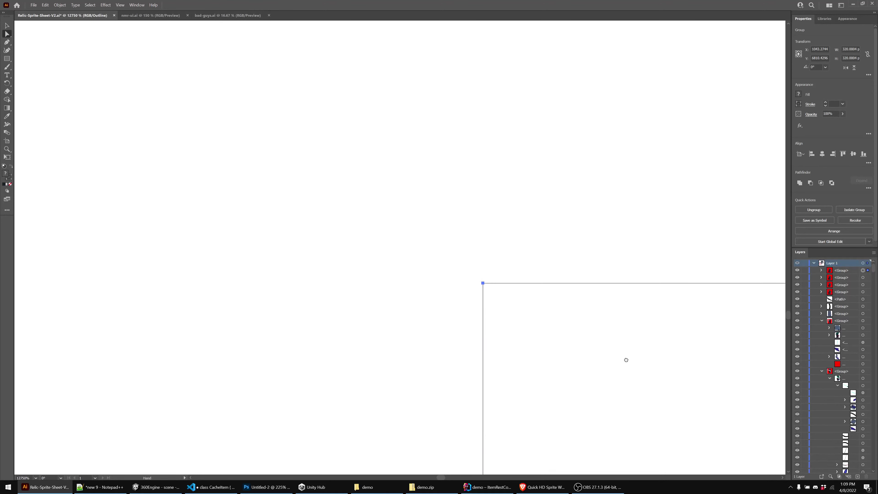
{"action": "left_click_drag", "start_coordinate": [628, 358], "coordinate": [215, 324]}
{"action": "scroll", "coordinate": [489, 322], "scroll_direction": "down", "scroll_amount": 3}
{"action": "scroll", "coordinate": [488, 323], "scroll_direction": "down", "scroll_amount": 2}
{"action": "left_click_drag", "start_coordinate": [603, 335], "coordinate": [573, 330]}
{"action": "scroll", "coordinate": [502, 346], "scroll_direction": "down", "scroll_amount": 3}
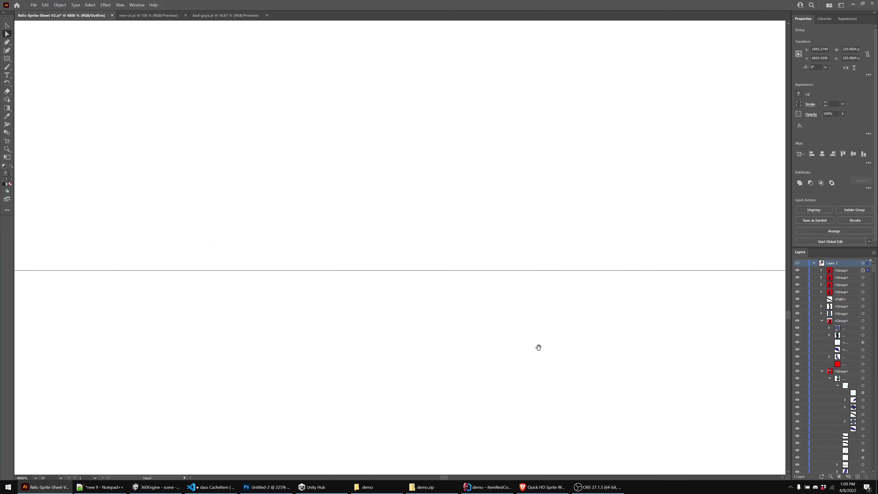
Check the overlaid frames' upper-right corner and lower area in Outline view, deselect the group and restore the colour preview
{"action": "left_click_drag", "start_coordinate": [657, 382], "coordinate": [410, 336]}
{"action": "scroll", "coordinate": [413, 337], "scroll_direction": "down", "scroll_amount": 4}
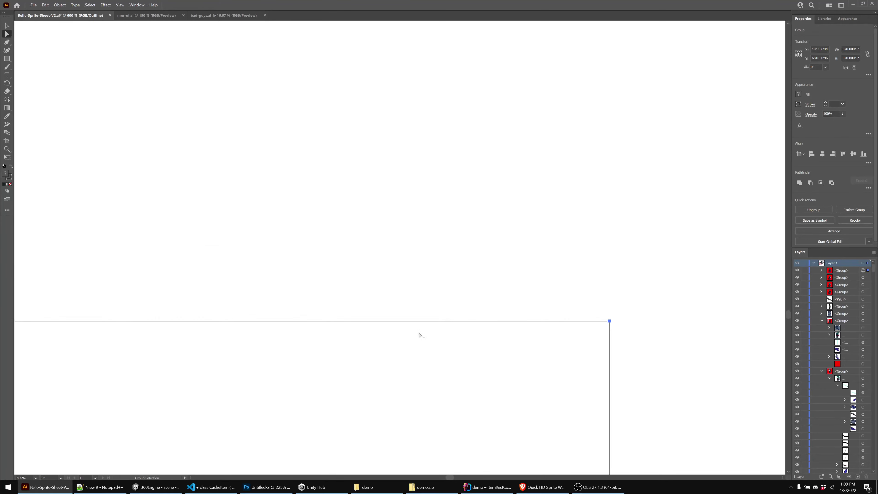
{"action": "scroll", "coordinate": [622, 352], "scroll_direction": "down", "scroll_amount": 3}
{"action": "scroll", "coordinate": [602, 369], "scroll_direction": "up", "scroll_amount": 4}
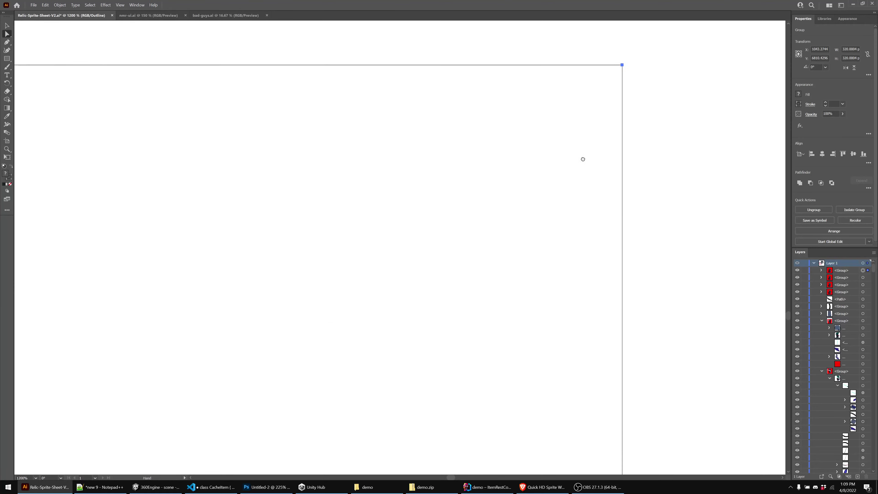
{"action": "scroll", "coordinate": [558, 384], "scroll_direction": "down", "scroll_amount": 4}
{"action": "left_click_drag", "start_coordinate": [526, 411], "coordinate": [521, 80]}
{"action": "left_click_drag", "start_coordinate": [484, 264], "coordinate": [537, 252]}
{"action": "left_click", "coordinate": [444, 386]}
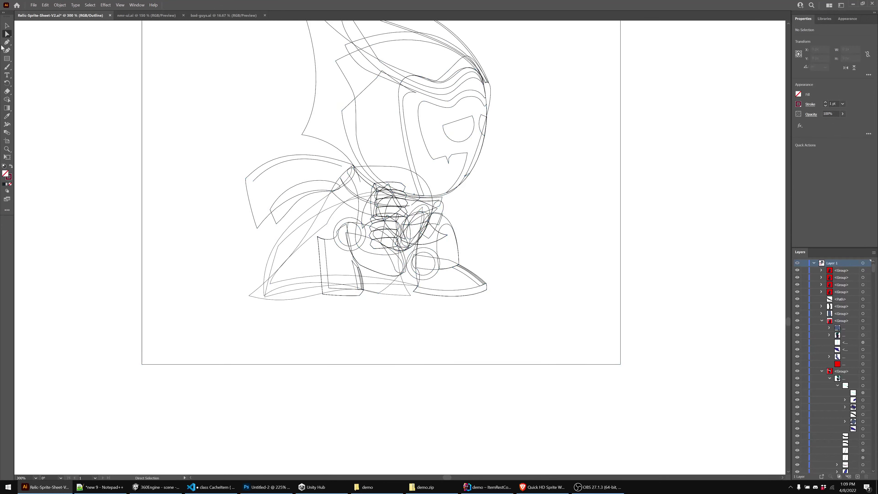
{"action": "key", "text": "ctrl+y"}
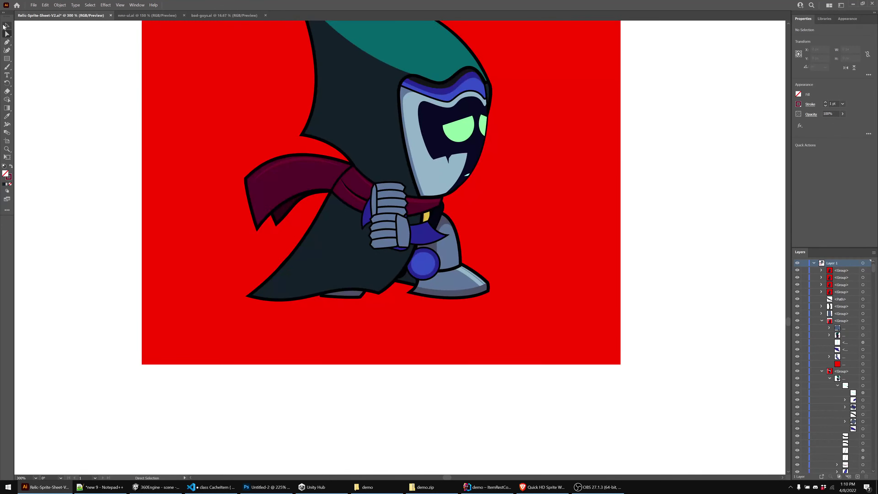
Compare the two overlaid frames around the scarf and fist by repeatedly hiding and showing the top frame group
{"action": "scroll", "coordinate": [428, 183], "scroll_direction": "up", "scroll_amount": 6}
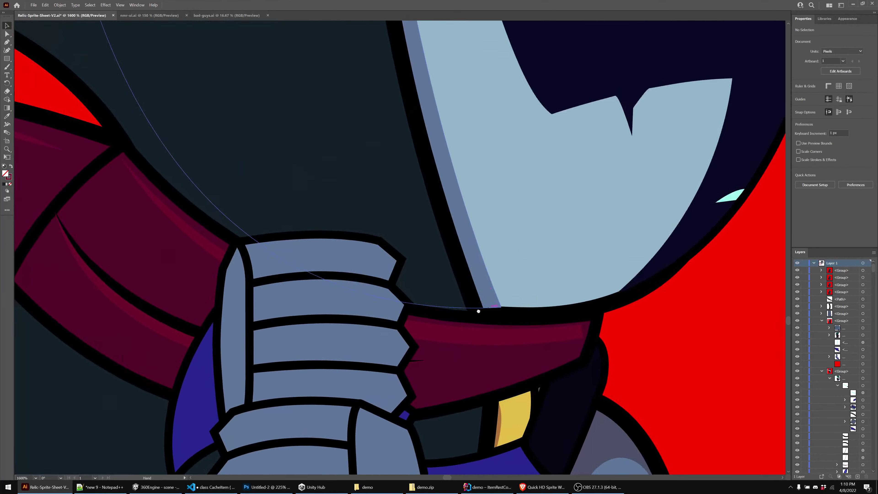
{"action": "left_click_drag", "start_coordinate": [478, 311], "coordinate": [486, 325]}
{"action": "left_click", "coordinate": [797, 271]}
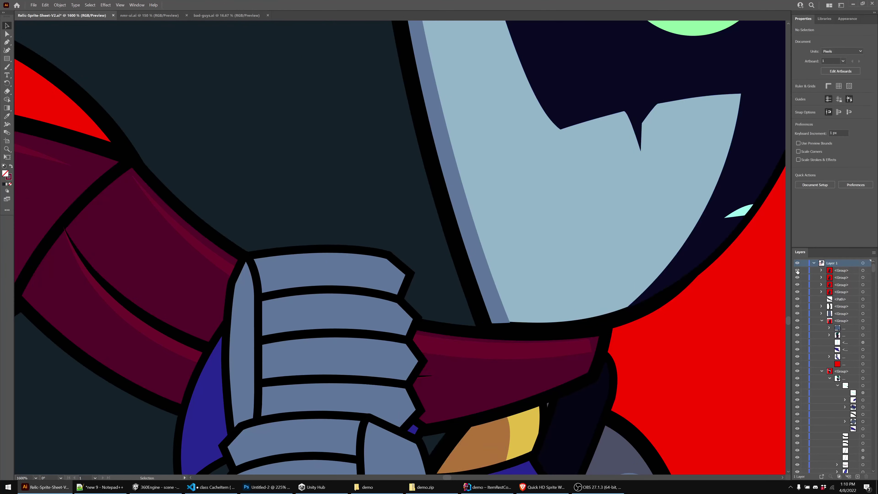
{"action": "left_click", "coordinate": [797, 270]}
{"action": "left_click", "coordinate": [797, 271]}
{"action": "left_click", "coordinate": [797, 271]}
{"action": "left_click", "coordinate": [797, 271]}
{"action": "left_click", "coordinate": [797, 271]}
{"action": "left_click", "coordinate": [797, 270]}
{"action": "left_click", "coordinate": [797, 271]}
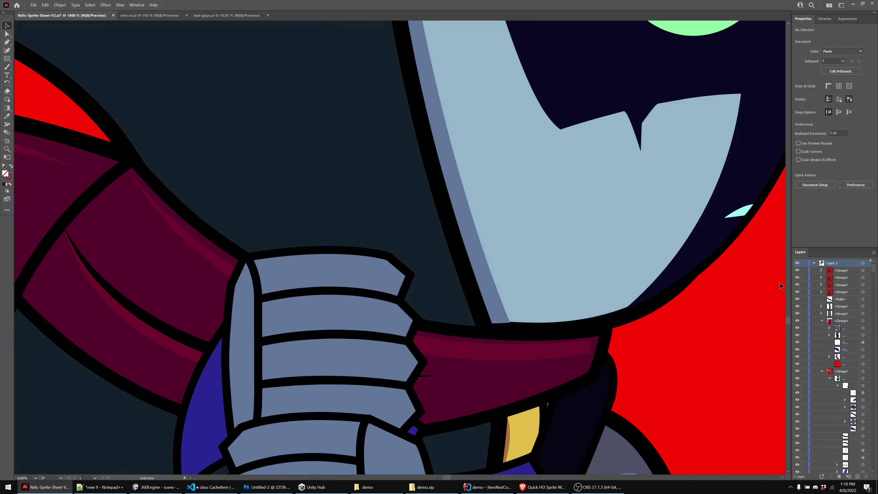
Isolate the scarf's nested fold-line group in the top frame to examine its placement, and exit isolation
{"action": "double_click", "coordinate": [581, 350]}
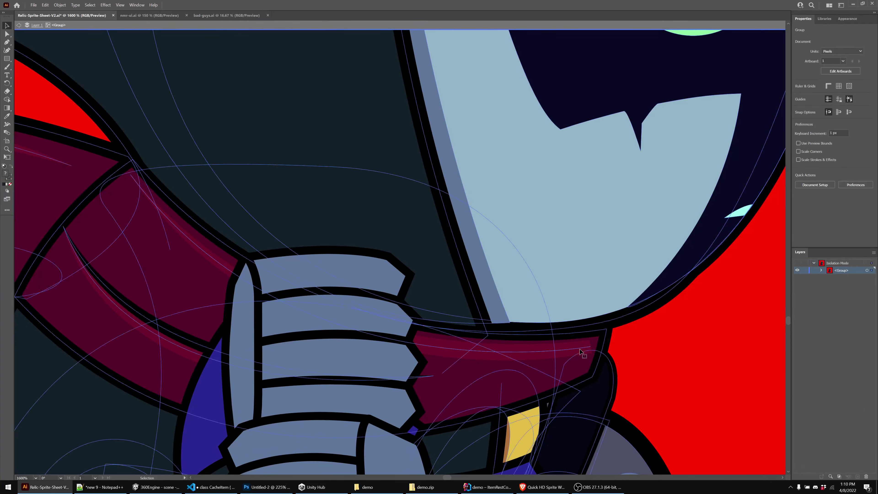
{"action": "double_click", "coordinate": [581, 350]}
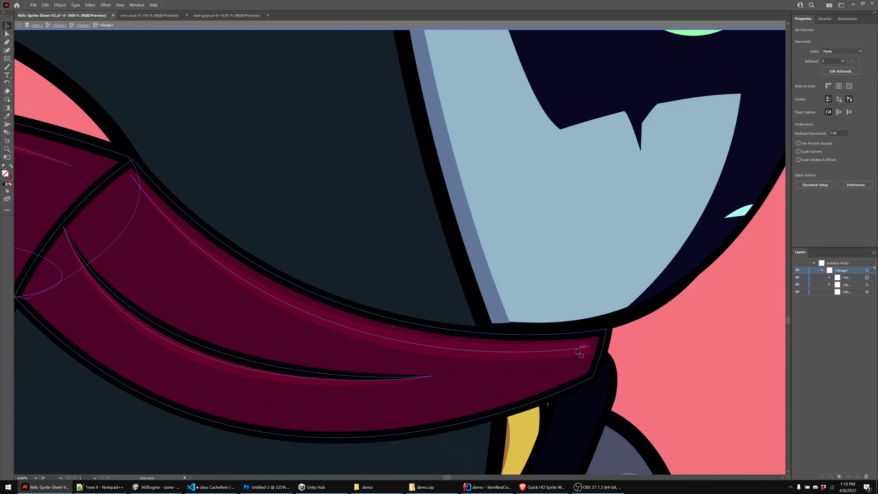
{"action": "double_click", "coordinate": [576, 351]}
{"action": "scroll", "coordinate": [576, 351], "scroll_direction": "down", "scroll_amount": 2}
{"action": "double_click", "coordinate": [539, 348]}
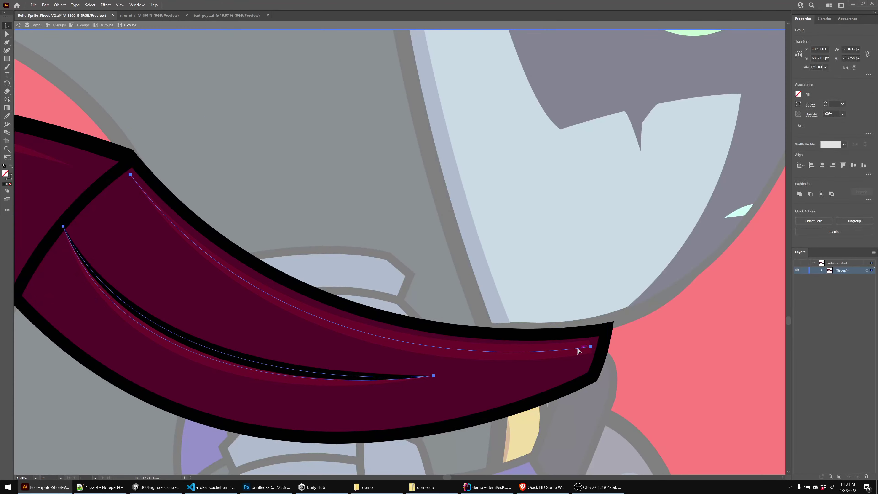
{"action": "scroll", "coordinate": [582, 361], "scroll_direction": "down", "scroll_amount": 2}
{"action": "scroll", "coordinate": [374, 329], "scroll_direction": "right", "scroll_amount": 4}
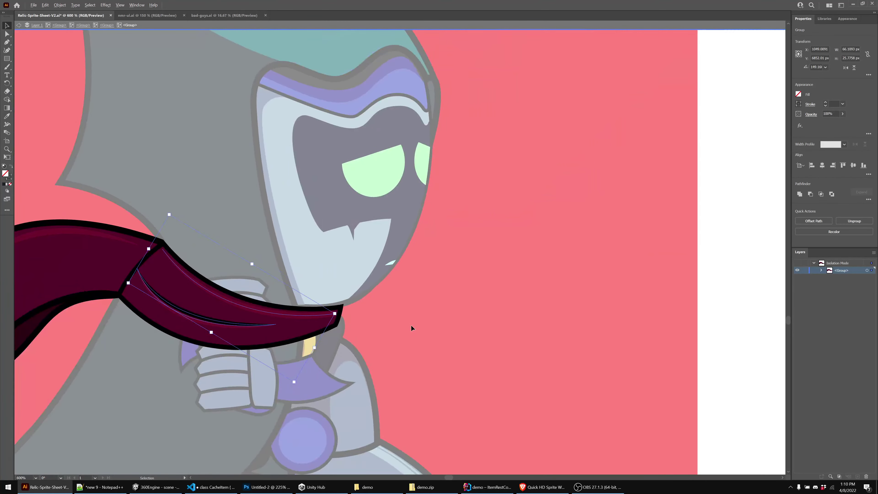
{"action": "double_click", "coordinate": [709, 294]}
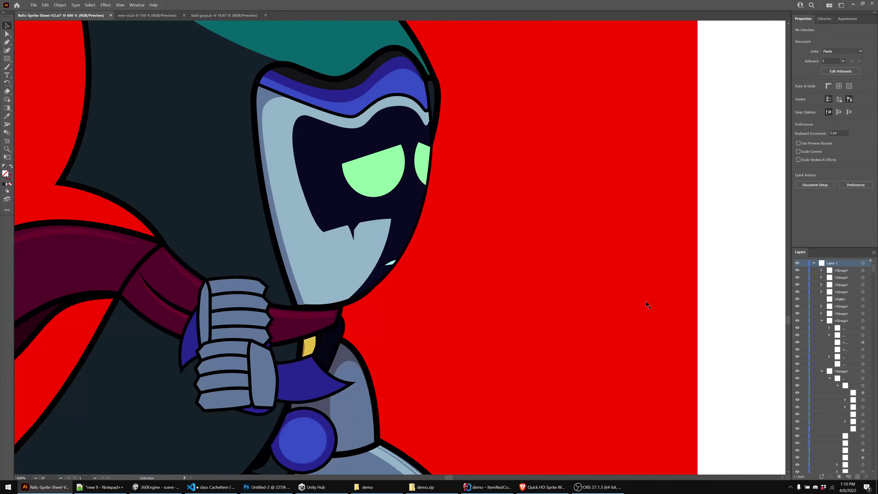
Hide the top frame group, examine the matching scarf fold-line group of the frame beneath in isolation, and exit isolation
{"action": "left_click", "coordinate": [798, 270]}
{"action": "double_click", "coordinate": [325, 316]}
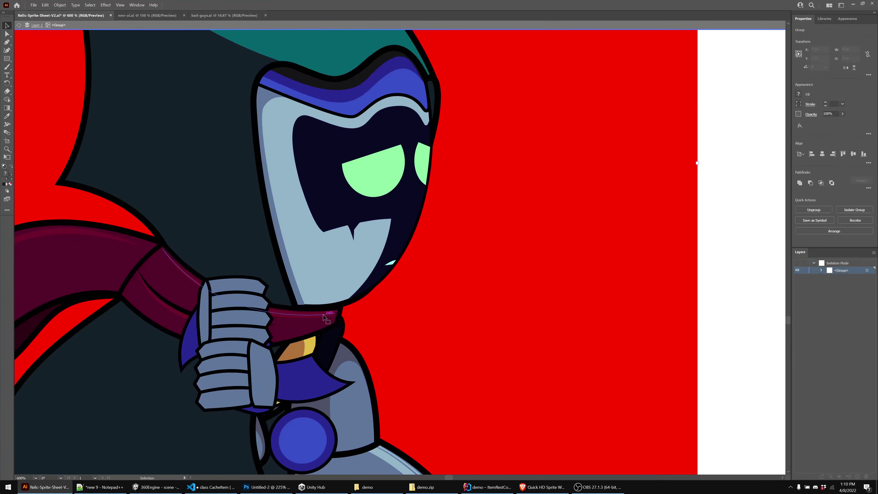
{"action": "double_click", "coordinate": [325, 316]}
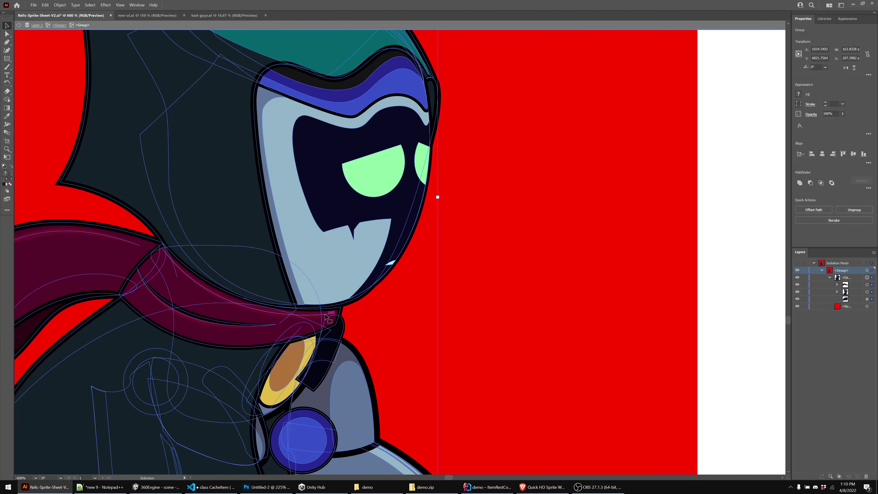
{"action": "double_click", "coordinate": [204, 289]}
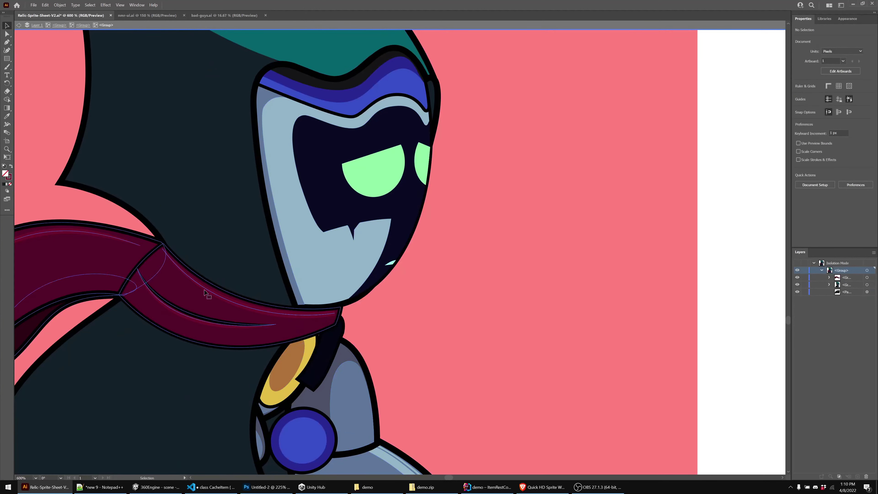
{"action": "double_click", "coordinate": [205, 290]}
{"action": "double_click", "coordinate": [206, 292]}
{"action": "left_click", "coordinate": [212, 290]}
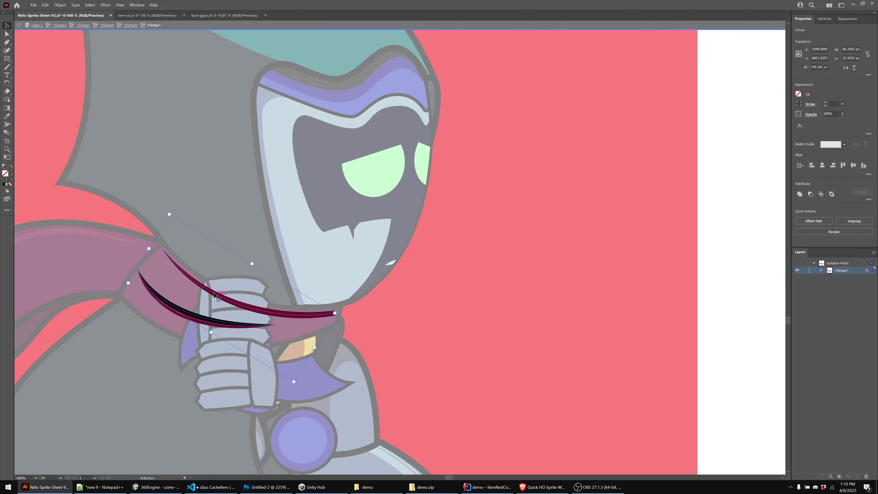
{"action": "double_click", "coordinate": [214, 294]}
{"action": "left_click", "coordinate": [226, 300]}
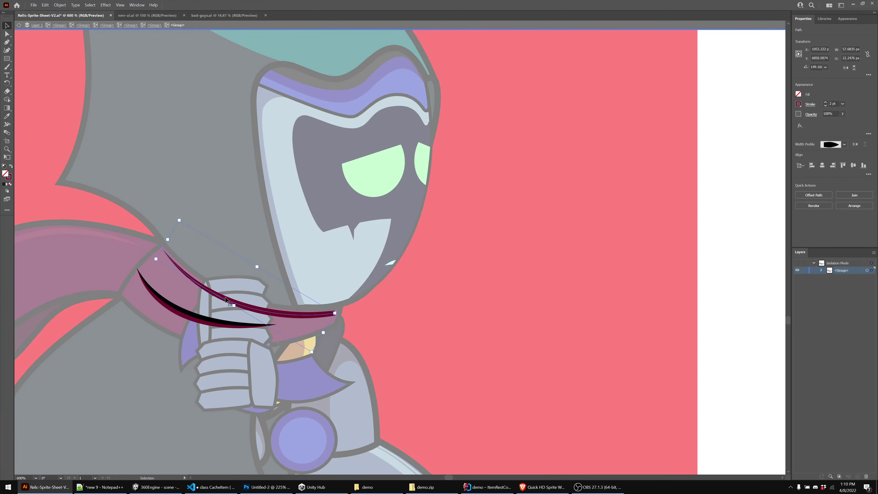
{"action": "left_click", "coordinate": [279, 286]}
{"action": "key", "text": "ctrl+a"}
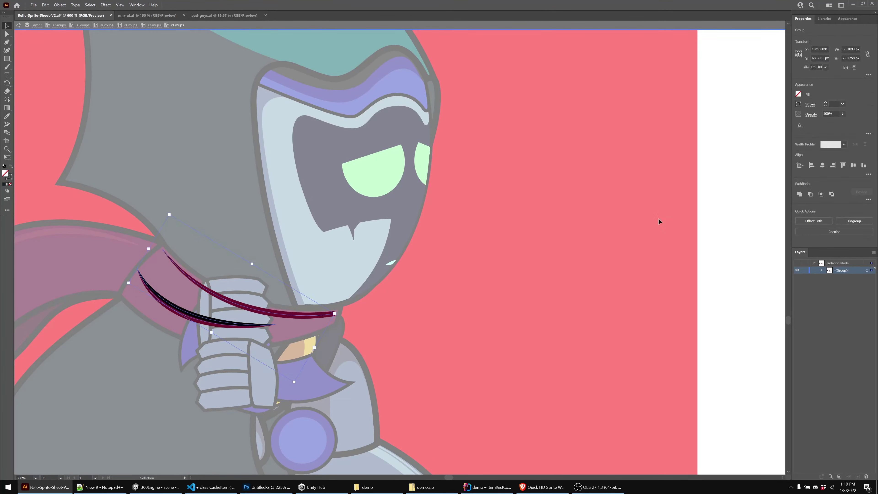
{"action": "double_click", "coordinate": [744, 196]}
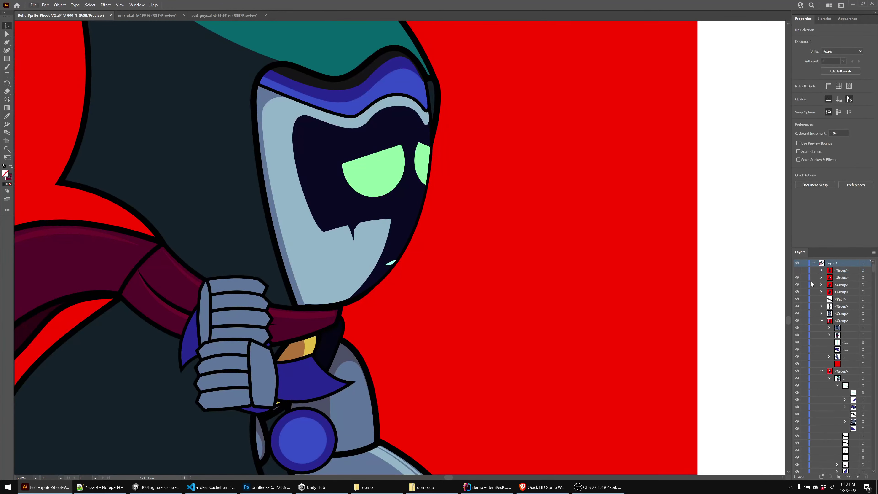
Alternate the top frame group's visibility to compare both poses, leave it shown, and review the whole figure
{"action": "left_click", "coordinate": [798, 270]}
{"action": "left_click", "coordinate": [797, 270]}
{"action": "left_click", "coordinate": [799, 271]}
{"action": "left_click", "coordinate": [799, 270]}
{"action": "left_click", "coordinate": [798, 271]}
{"action": "left_click", "coordinate": [799, 271]}
{"action": "left_click", "coordinate": [798, 271]}
{"action": "left_click", "coordinate": [798, 270]}
{"action": "left_click", "coordinate": [798, 270]}
{"action": "left_click", "coordinate": [798, 271]}
{"action": "left_click", "coordinate": [799, 271]}
{"action": "left_click", "coordinate": [799, 270]}
{"action": "left_click", "coordinate": [799, 270]}
{"action": "left_click", "coordinate": [799, 270]}
{"action": "left_click", "coordinate": [799, 271]}
{"action": "left_click", "coordinate": [798, 270]}
{"action": "left_click", "coordinate": [799, 271]}
{"action": "left_click", "coordinate": [798, 270]}
{"action": "left_click", "coordinate": [798, 270]}
{"action": "left_click", "coordinate": [798, 270]}
{"action": "left_click", "coordinate": [798, 271]}
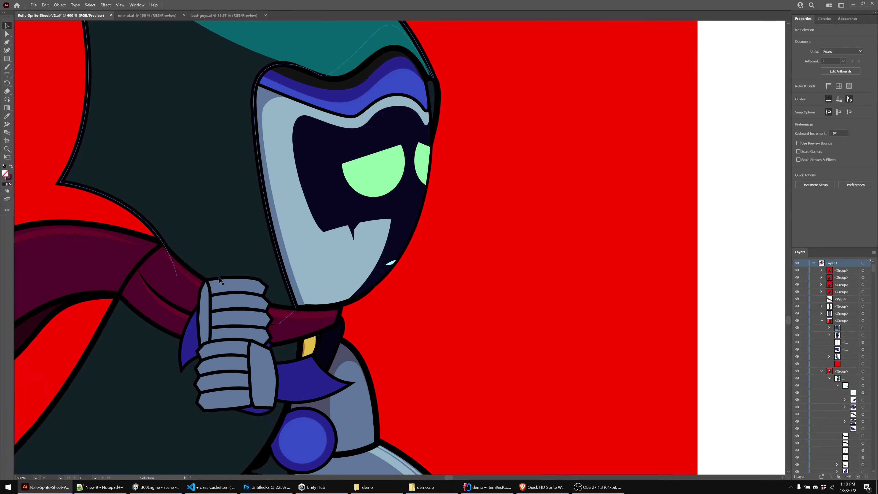
{"action": "scroll", "coordinate": [227, 271], "scroll_direction": "down", "scroll_amount": 3}
{"action": "left_click_drag", "start_coordinate": [244, 322], "coordinate": [412, 345]}
{"action": "scroll", "coordinate": [413, 345], "scroll_direction": "up", "scroll_amount": 1}
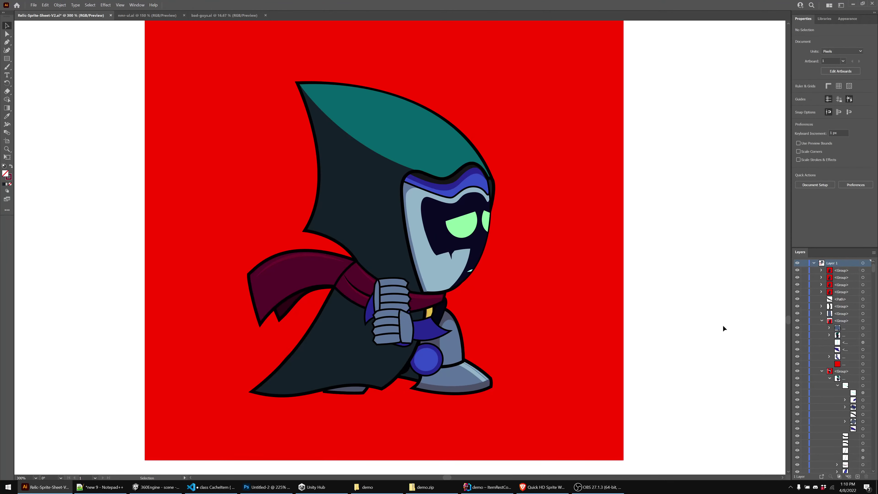
Compare the two overlapping crouch frames by repeatedly hiding and showing the topmost frame group
{"action": "left_click", "coordinate": [799, 272]}
{"action": "left_click", "coordinate": [798, 271]}
{"action": "left_click", "coordinate": [799, 271]}
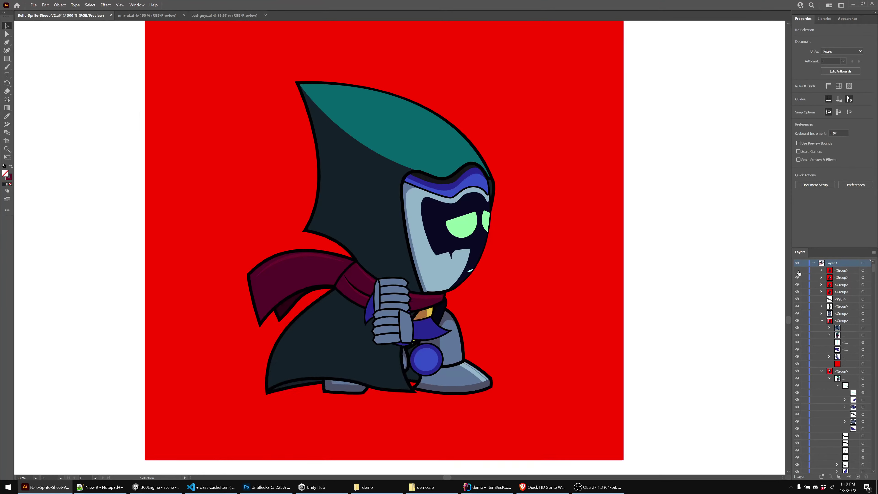
{"action": "left_click", "coordinate": [798, 271]}
{"action": "left_click", "coordinate": [798, 271]}
{"action": "left_click", "coordinate": [798, 271]}
{"action": "left_click", "coordinate": [798, 272]}
{"action": "left_click", "coordinate": [798, 271]}
{"action": "left_click", "coordinate": [798, 271]}
{"action": "left_click", "coordinate": [799, 272]}
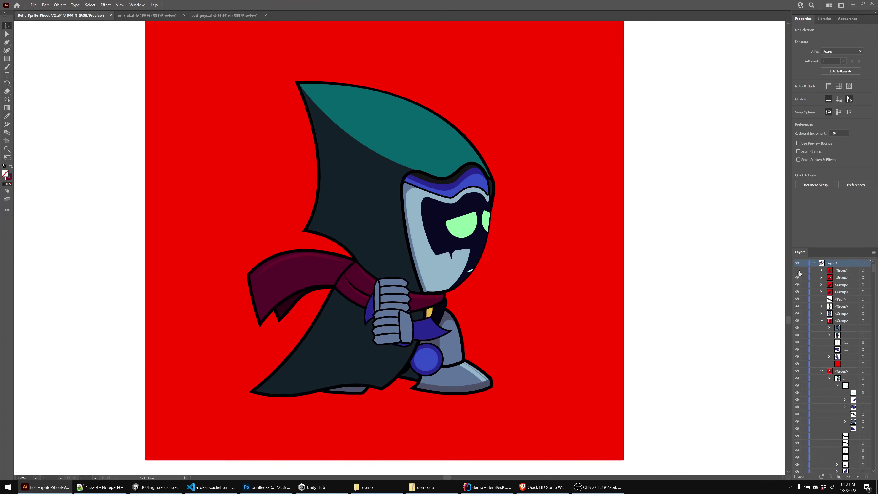
{"action": "left_click", "coordinate": [798, 271]}
{"action": "left_click", "coordinate": [798, 271]}
{"action": "left_click", "coordinate": [799, 272]}
{"action": "left_click", "coordinate": [798, 272]}
{"action": "left_click", "coordinate": [799, 271]}
{"action": "left_click", "coordinate": [799, 271]}
{"action": "left_click", "coordinate": [799, 271]}
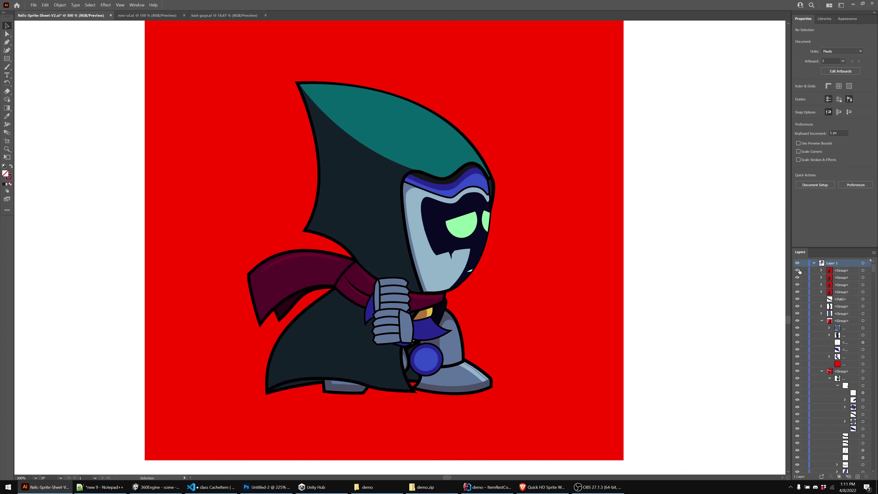
{"action": "left_click", "coordinate": [799, 271]}
{"action": "left_click", "coordinate": [798, 271]}
{"action": "left_click", "coordinate": [798, 271]}
{"action": "left_click", "coordinate": [798, 271]}
{"action": "left_click", "coordinate": [798, 271]}
{"action": "left_click", "coordinate": [799, 271]}
{"action": "left_click", "coordinate": [799, 271]}
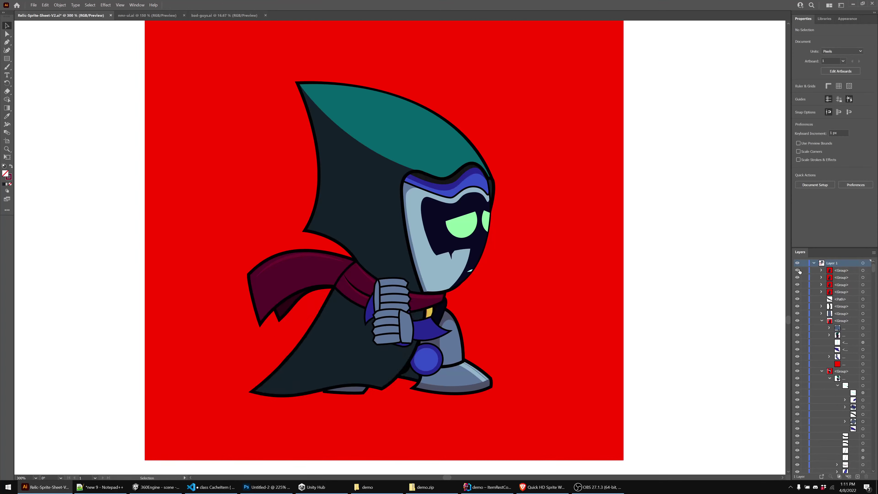
{"action": "left_click", "coordinate": [799, 270]}
{"action": "left_click", "coordinate": [799, 270]}
{"action": "left_click", "coordinate": [798, 270]}
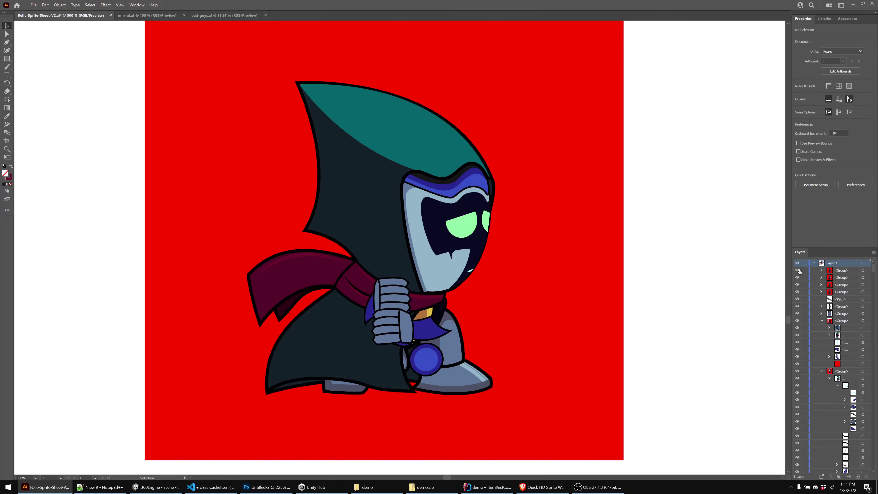
{"action": "left_click", "coordinate": [799, 271]}
{"action": "left_click", "coordinate": [798, 271]}
{"action": "left_click", "coordinate": [798, 271]}
{"action": "left_click", "coordinate": [798, 270]}
In the top crouch frame, move the lower corner anchor of the dark cloth behind the knee back from the boot
{"action": "scroll", "coordinate": [397, 374], "scroll_direction": "up", "scroll_amount": 4}
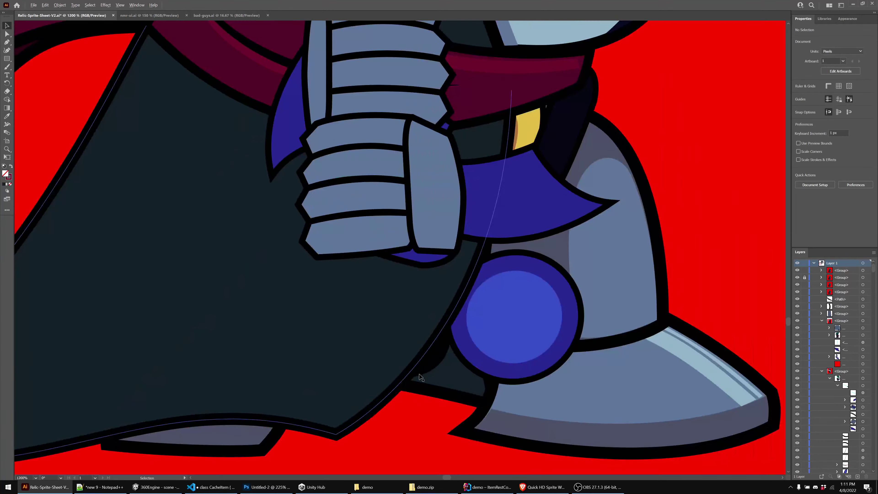
{"action": "left_click", "coordinate": [446, 385]}
{"action": "key", "text": "q"}
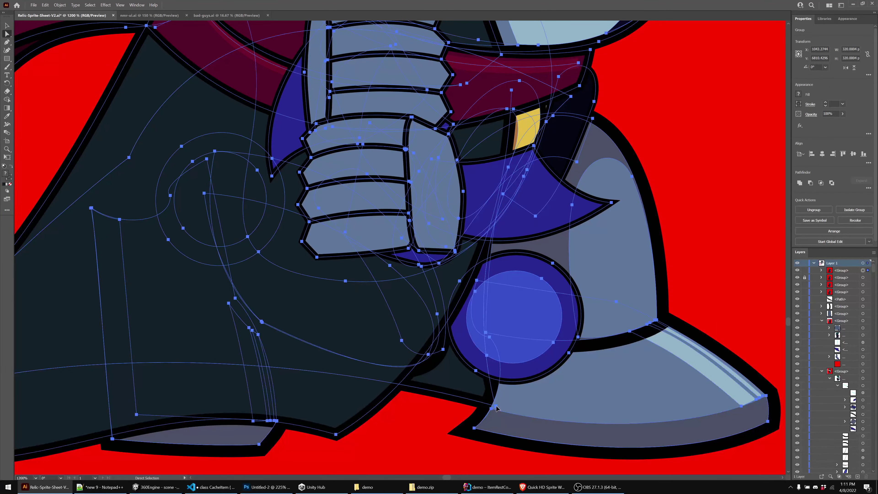
{"action": "left_click_drag", "start_coordinate": [495, 406], "coordinate": [436, 398]}
{"action": "scroll", "coordinate": [445, 371], "scroll_direction": "down", "scroll_amount": 4}
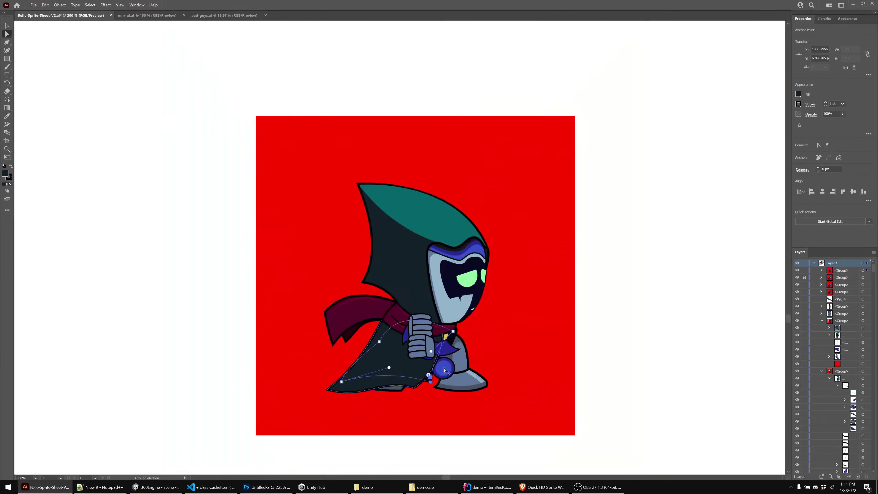
{"action": "left_click", "coordinate": [735, 316]}
Check the reshaped cloth behind the knee by toggling the top frame's visibility against the frame beneath it
{"action": "scroll", "coordinate": [436, 379], "scroll_direction": "up", "scroll_amount": 2}
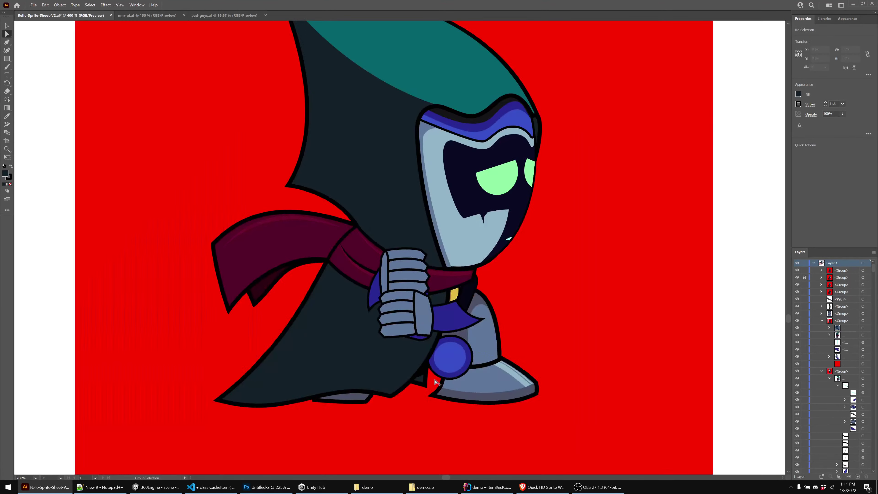
{"action": "left_click", "coordinate": [797, 271]}
{"action": "left_click", "coordinate": [797, 271]}
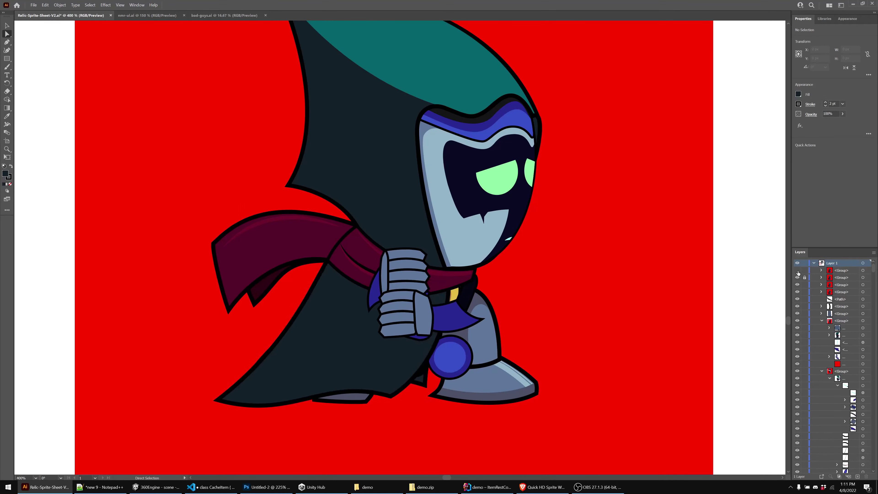
{"action": "left_click", "coordinate": [797, 271]}
{"action": "left_click", "coordinate": [797, 271]}
{"action": "left_click", "coordinate": [798, 272]}
{"action": "left_click", "coordinate": [798, 272]}
{"action": "left_click", "coordinate": [797, 272]}
{"action": "left_click", "coordinate": [798, 272]}
{"action": "left_click", "coordinate": [797, 271]}
{"action": "left_click", "coordinate": [798, 272]}
{"action": "left_click", "coordinate": [798, 272]}
{"action": "left_click", "coordinate": [798, 272]}
{"action": "left_click", "coordinate": [798, 272]}
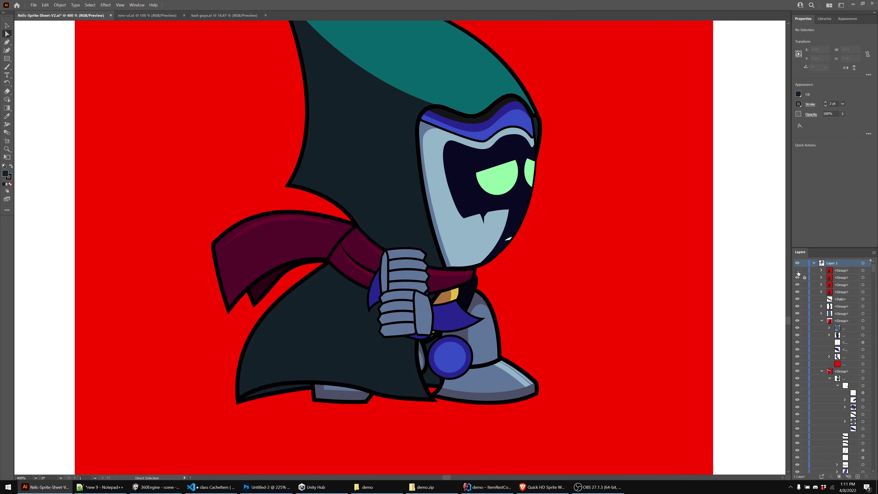
{"action": "left_click", "coordinate": [797, 272]}
{"action": "left_click", "coordinate": [798, 272]}
In the underlying crouch frame, move the cape's upper front anchor slightly right within the scarf area above the belt buckle
{"action": "scroll", "coordinate": [489, 287], "scroll_direction": "up", "scroll_amount": 3}
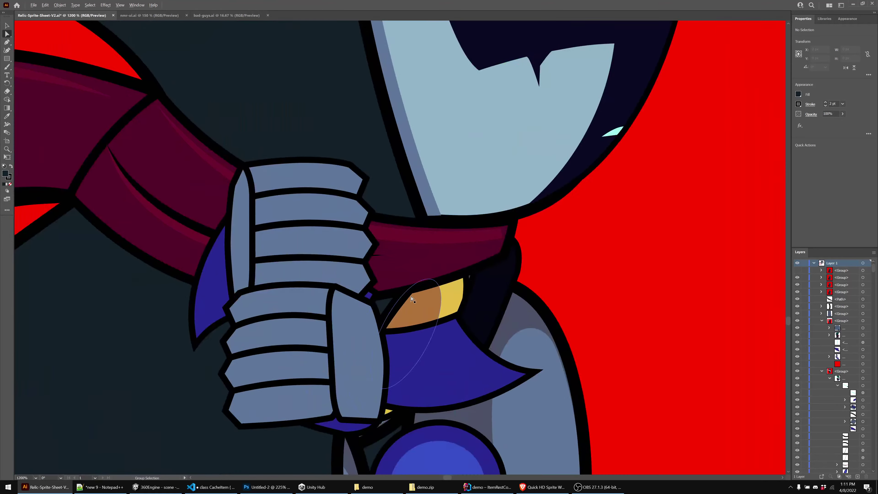
{"action": "left_click", "coordinate": [416, 276]}
{"action": "left_click_drag", "start_coordinate": [434, 260], "coordinate": [453, 254]}
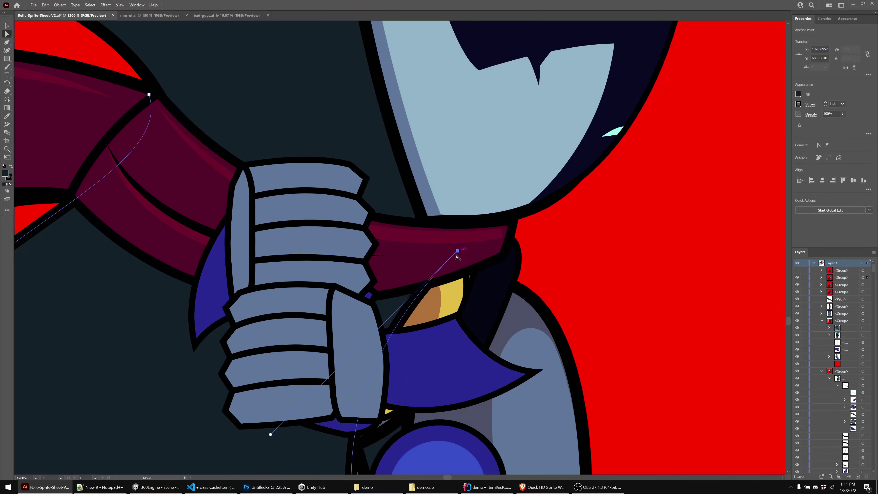
{"action": "scroll", "coordinate": [429, 302], "scroll_direction": "down", "scroll_amount": 1}
{"action": "scroll", "coordinate": [430, 302], "scroll_direction": "down", "scroll_amount": 2}
{"action": "left_click", "coordinate": [747, 325]}
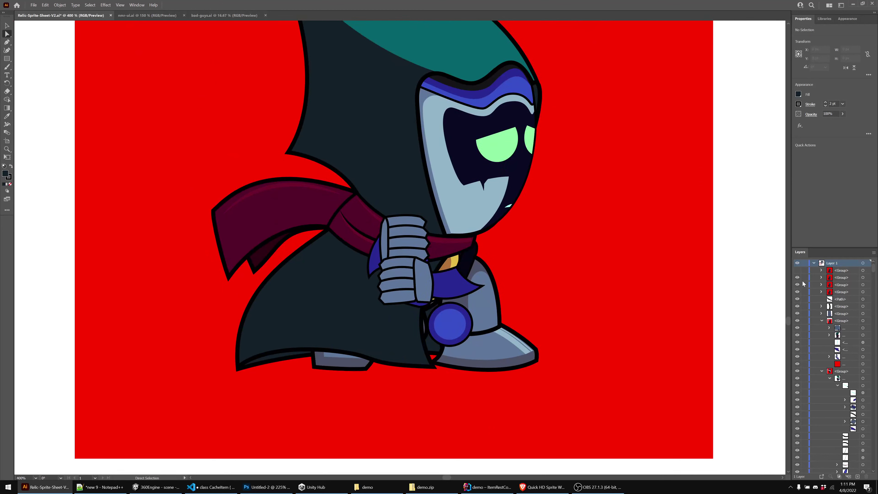
Check the adjusted cape front by alternating between the two overlapping crouch frames
{"action": "left_click", "coordinate": [798, 271]}
{"action": "left_click", "coordinate": [798, 271]}
{"action": "left_click", "coordinate": [798, 271]}
{"action": "left_click", "coordinate": [798, 271]}
{"action": "left_click", "coordinate": [798, 271]}
{"action": "left_click", "coordinate": [798, 272]}
{"action": "left_click", "coordinate": [798, 272]}
{"action": "left_click", "coordinate": [798, 272]}
{"action": "left_click", "coordinate": [799, 272]}
{"action": "left_click", "coordinate": [798, 272]}
Show the hidden top crouch frame again over the locked frame
{"action": "scroll", "coordinate": [259, 301], "scroll_direction": "down", "scroll_amount": 3}
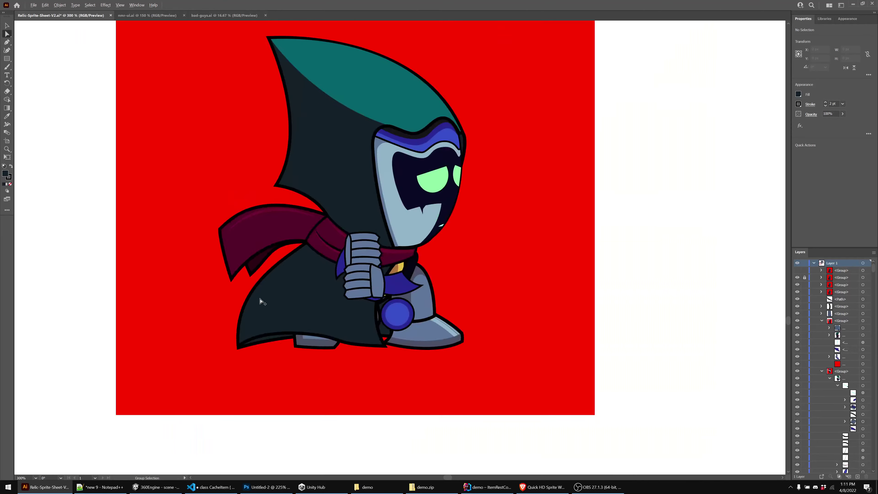
{"action": "scroll", "coordinate": [377, 306], "scroll_direction": "down", "scroll_amount": 3}
{"action": "scroll", "coordinate": [376, 305], "scroll_direction": "left", "scroll_amount": 2}
{"action": "scroll", "coordinate": [384, 304], "scroll_direction": "down", "scroll_amount": 2}
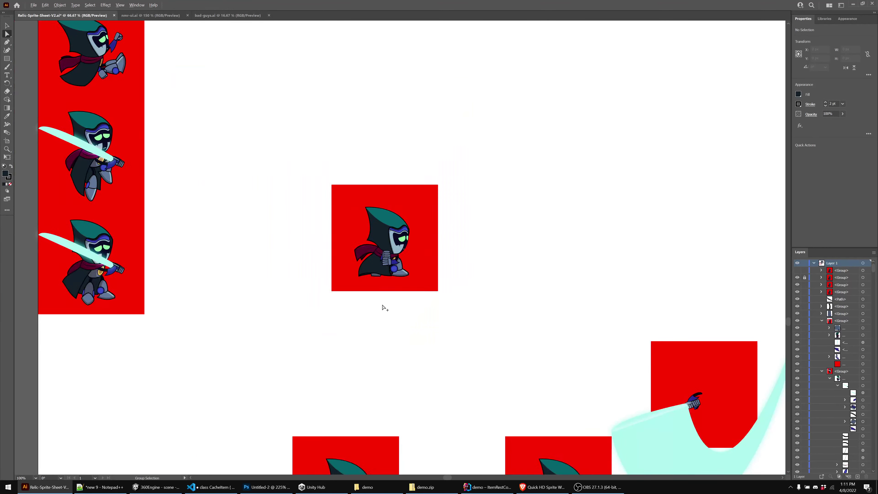
{"action": "left_click_drag", "start_coordinate": [386, 358], "coordinate": [353, 247]}
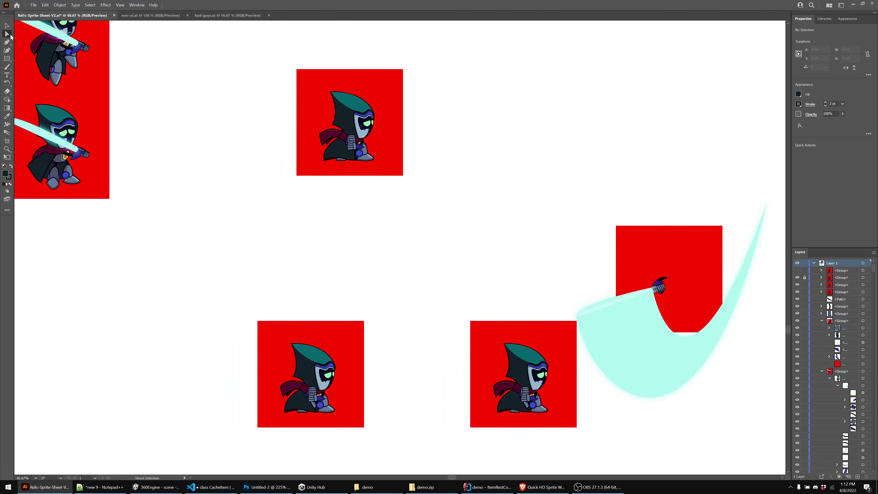
{"action": "key", "text": "v"}
{"action": "left_click_drag", "start_coordinate": [251, 270], "coordinate": [192, 263]}
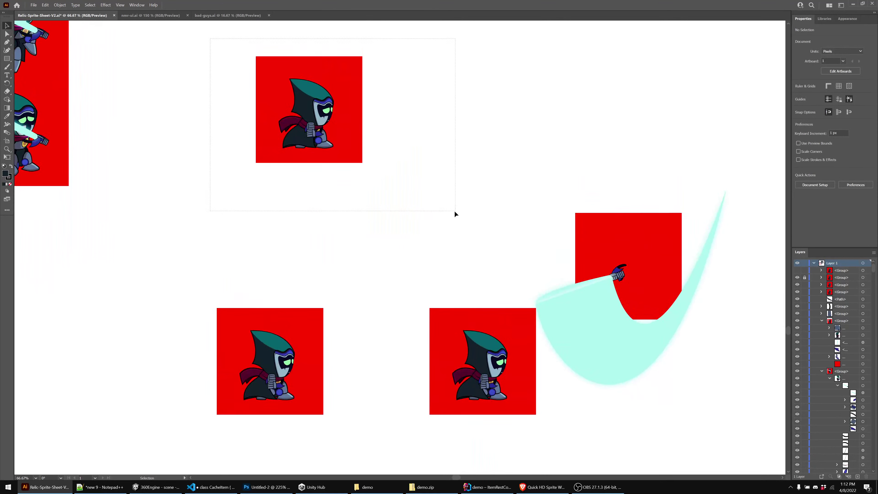
{"action": "left_click_drag", "start_coordinate": [455, 212], "coordinate": [455, 212]}
{"action": "left_click_drag", "start_coordinate": [372, 144], "coordinate": [372, 143]}
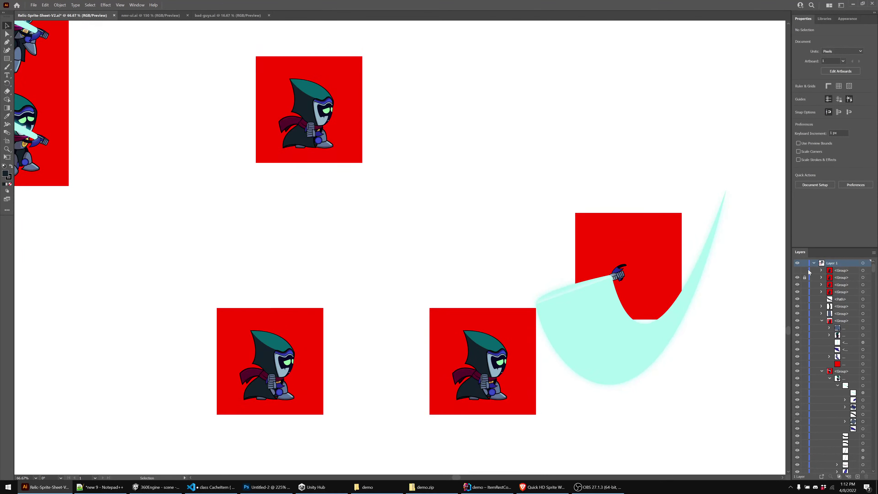
{"action": "left_click", "coordinate": [797, 276]}
{"action": "left_click", "coordinate": [798, 278]}
Delete the two spare crouch-frame copies placed below the stacked frames
{"action": "left_click_drag", "start_coordinate": [372, 235], "coordinate": [395, 269]}
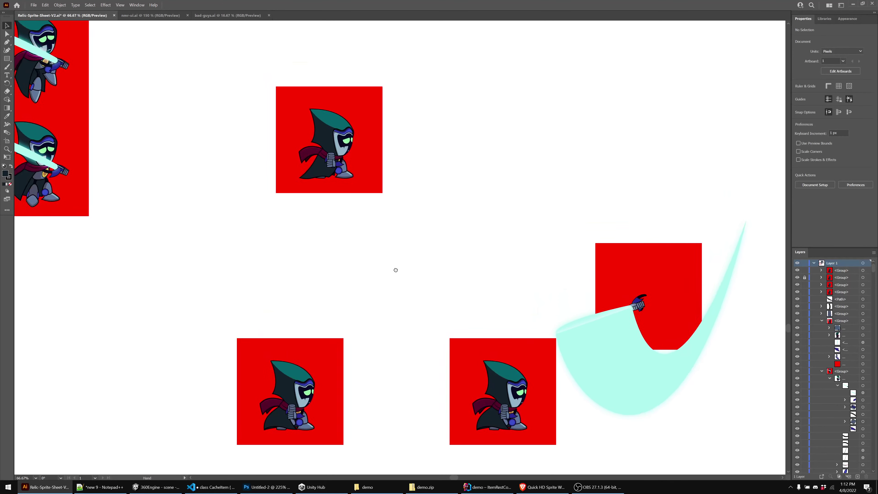
{"action": "left_click", "coordinate": [292, 401]}
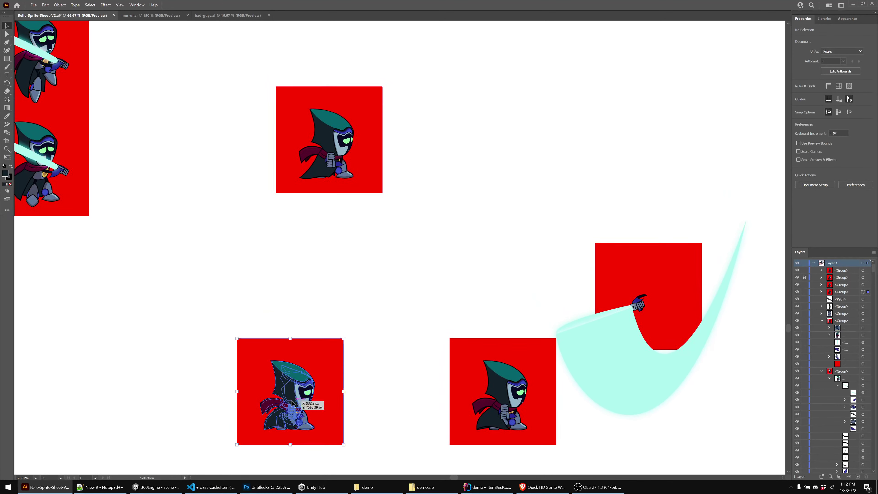
{"action": "left_click", "coordinate": [434, 211]}
{"action": "left_click_drag", "start_coordinate": [520, 439], "coordinate": [514, 453]}
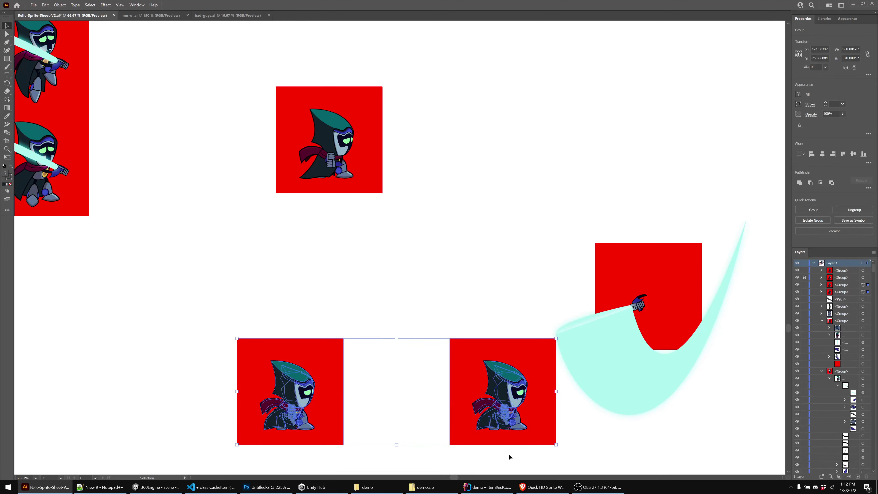
{"action": "key", "text": "Delete"}
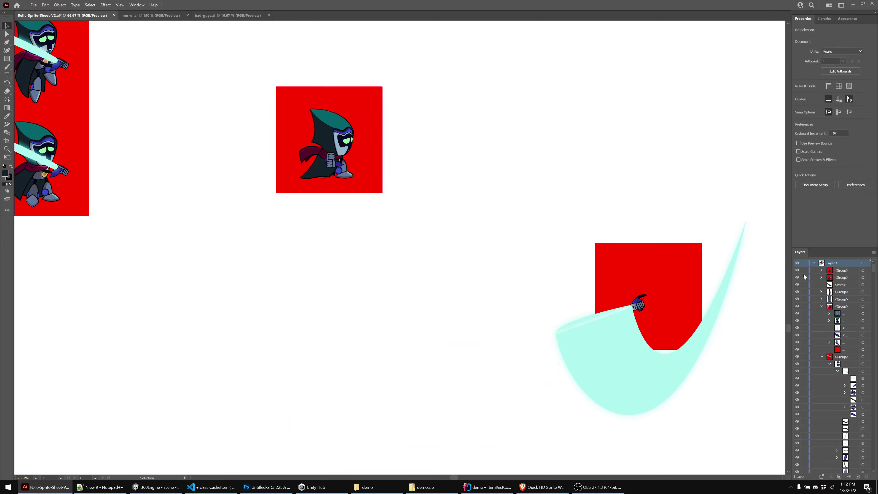
Unlock the crouch frames and place the top one to the right of the other, leaving a gap between them
{"action": "left_click", "coordinate": [804, 270]}
{"action": "left_click_drag", "start_coordinate": [339, 158], "coordinate": [573, 160]}
Duplicate the left crouch frame and place the copy between the two existing frames
{"action": "left_click_drag", "start_coordinate": [469, 205], "coordinate": [446, 279]}
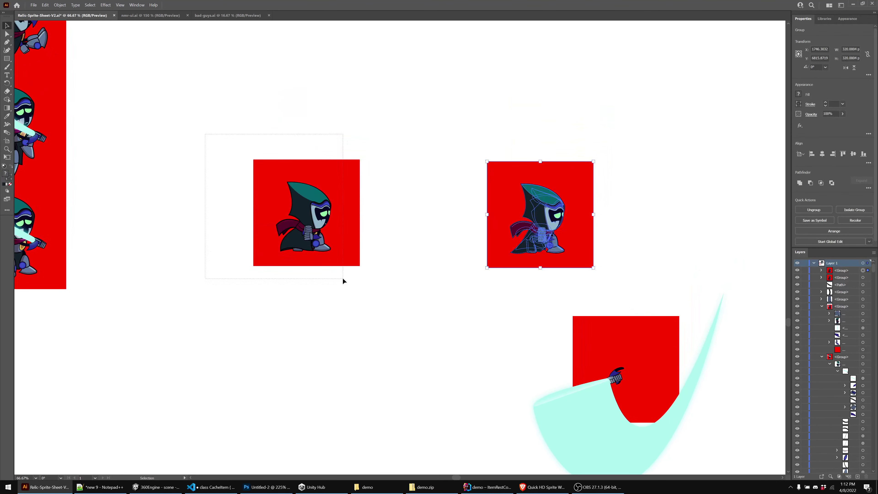
{"action": "left_click_drag", "start_coordinate": [344, 280], "coordinate": [388, 291]}
{"action": "key", "text": "ctrl+c"}
{"action": "key", "text": "ctrl+v"}
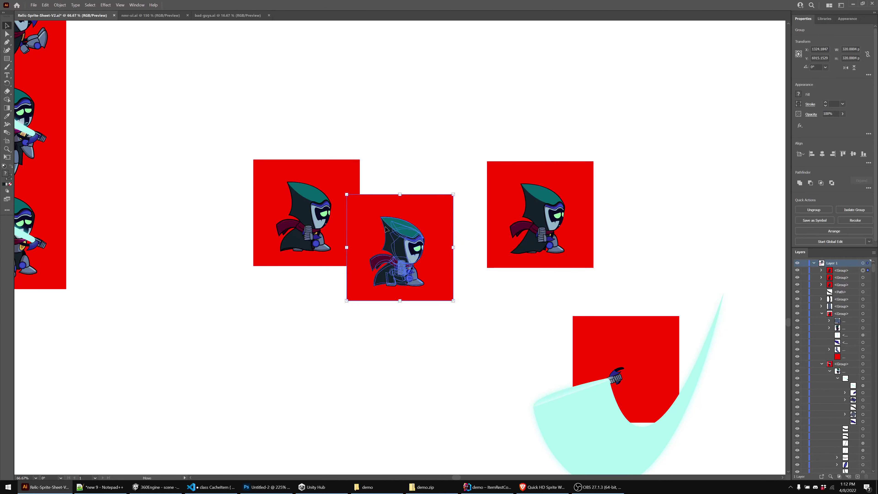
{"action": "left_click_drag", "start_coordinate": [383, 230], "coordinate": [402, 204]}
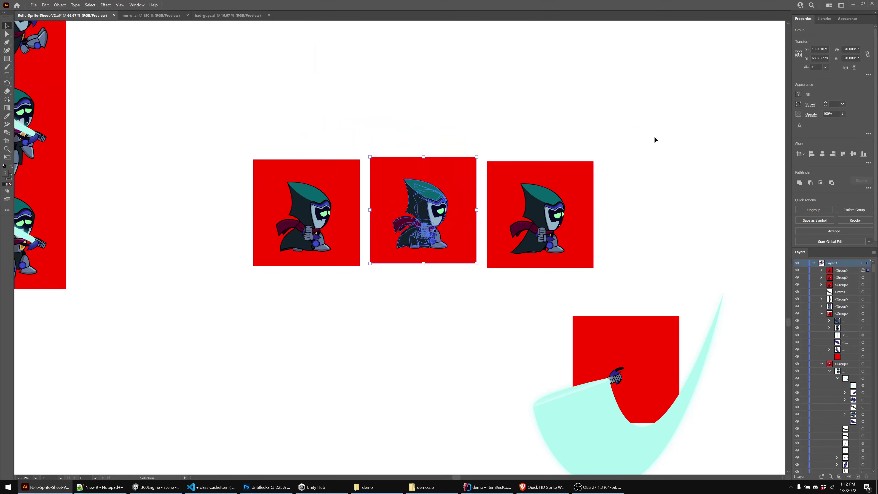
Examine the run-cycle frames in the sprite sheet's first row and select them as one group
{"action": "scroll", "coordinate": [244, 272], "scroll_direction": "down", "scroll_amount": 2}
{"action": "left_click_drag", "start_coordinate": [238, 184], "coordinate": [308, 386]}
{"action": "scroll", "coordinate": [309, 386], "scroll_direction": "up", "scroll_amount": 15}
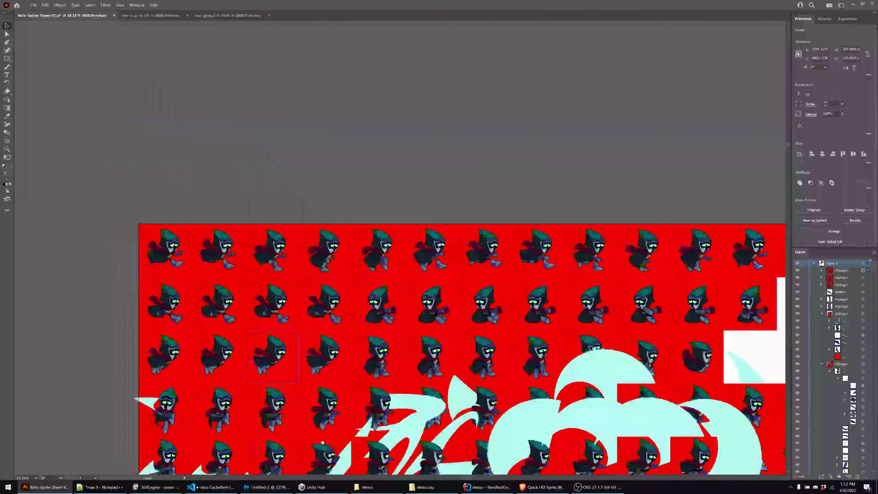
{"action": "left_click_drag", "start_coordinate": [283, 349], "coordinate": [275, 331]}
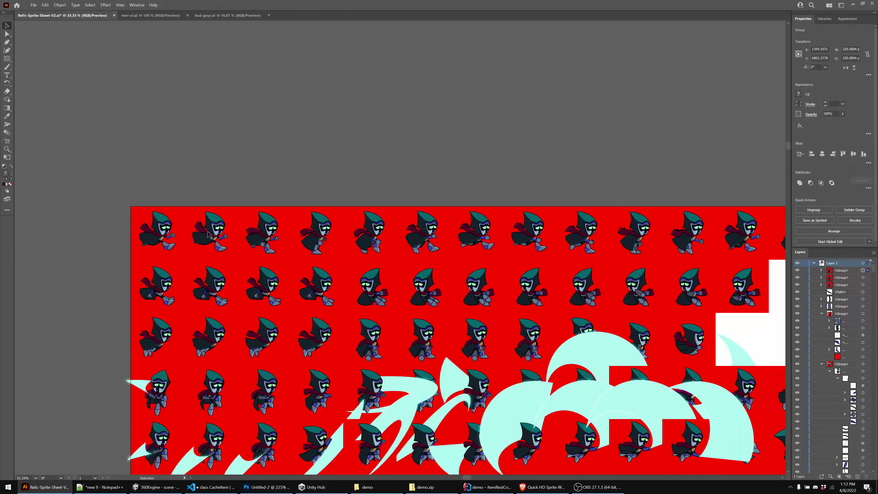
{"action": "left_click_drag", "start_coordinate": [633, 255], "coordinate": [624, 296]}
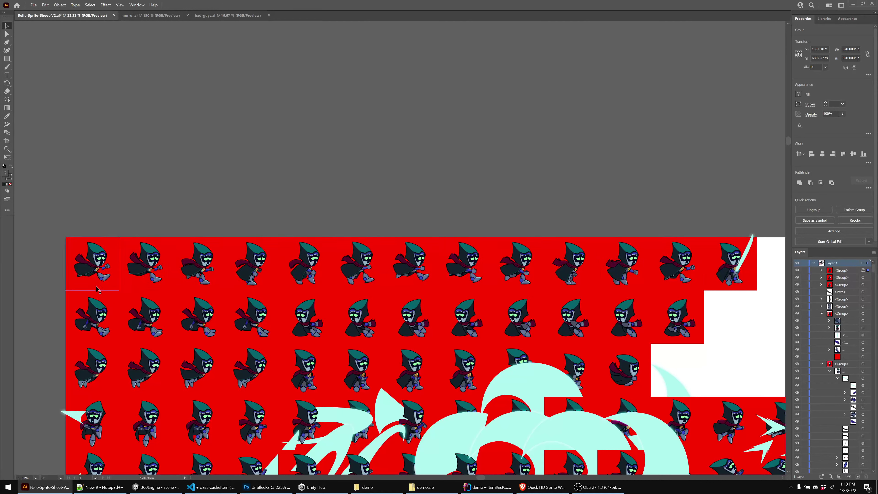
{"action": "left_click_drag", "start_coordinate": [99, 269], "coordinate": [99, 269]}
{"action": "left_click", "coordinate": [92, 260]}
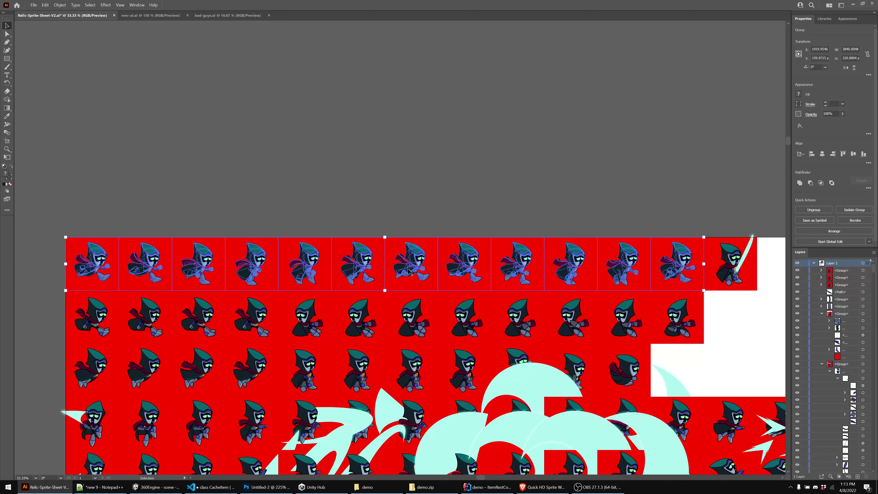
{"action": "left_click", "coordinate": [408, 165]}
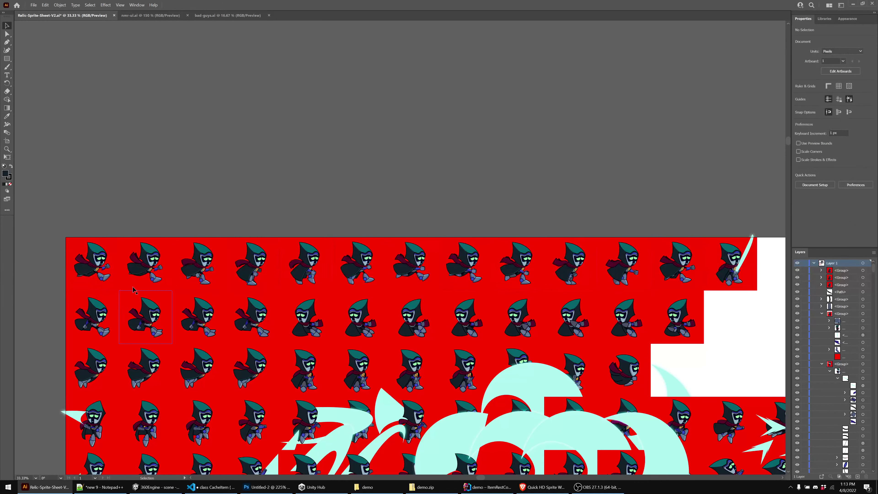
{"action": "left_click", "coordinate": [83, 268]}
{"action": "left_click", "coordinate": [137, 204]}
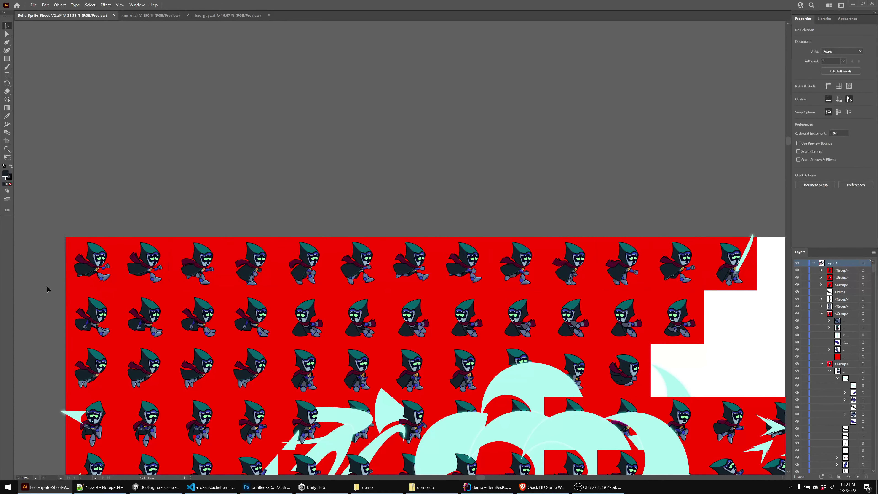
{"action": "left_click", "coordinate": [88, 266]}
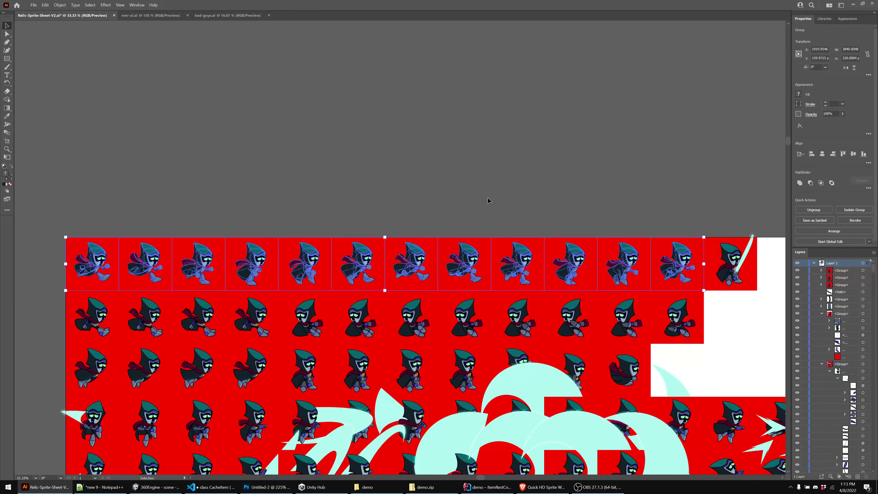
{"action": "left_click", "coordinate": [493, 189]}
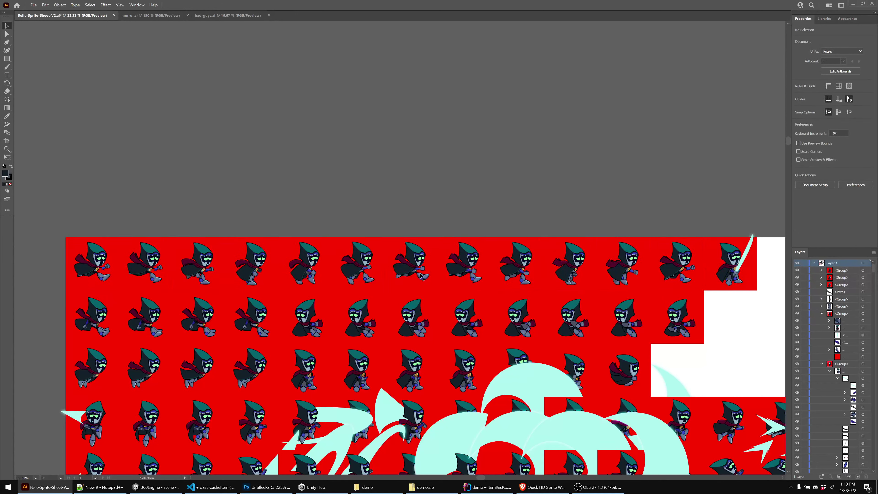
{"action": "left_click", "coordinate": [83, 255]}
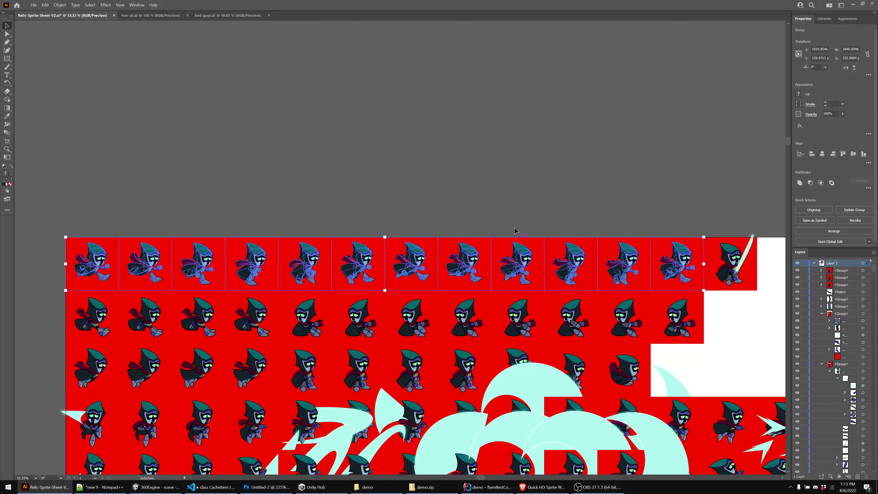
Reselect the run-cycle group in the sprite sheet's first row to check its extent, and clear the selection
{"action": "left_click", "coordinate": [517, 212]}
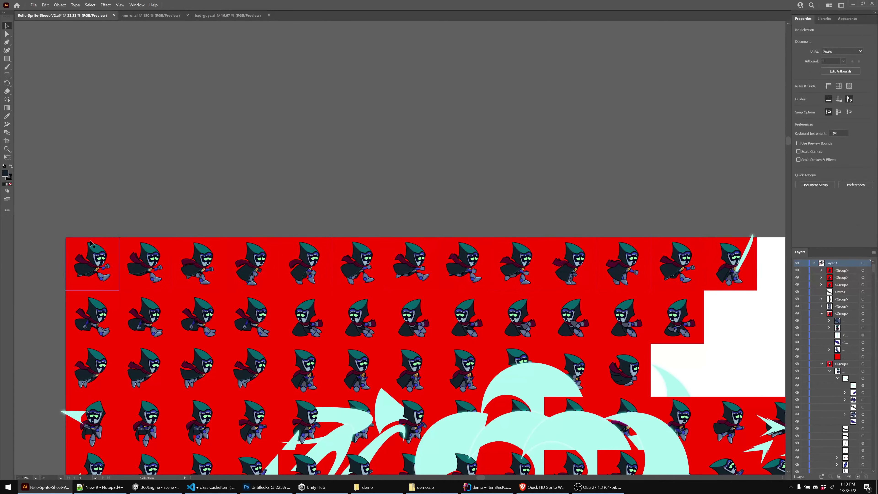
{"action": "left_click", "coordinate": [91, 263]}
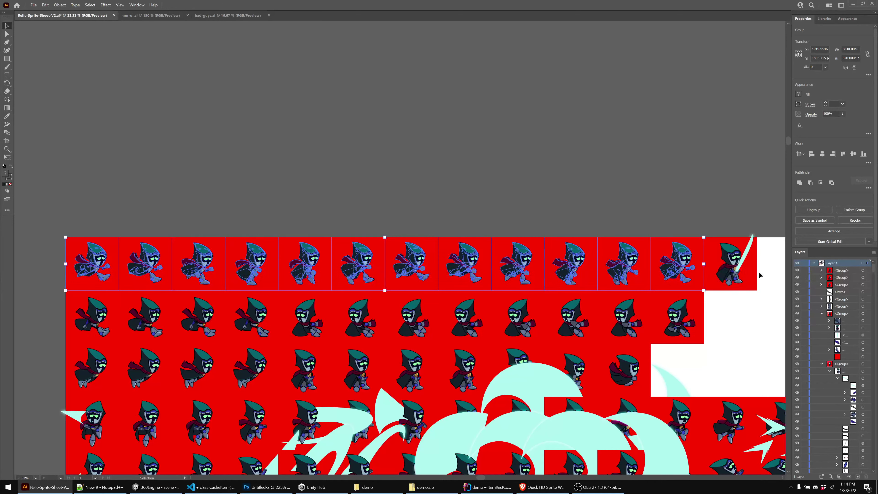
{"action": "left_click", "coordinate": [282, 174]}
Compare the poses of the three crouch frames placed side by side below the sprite sheet
{"action": "scroll", "coordinate": [488, 360], "scroll_direction": "down", "scroll_amount": 1}
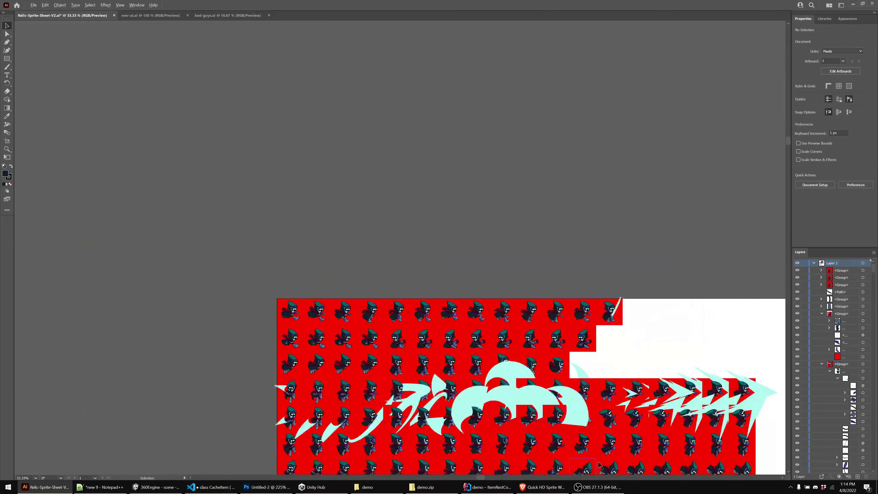
{"action": "scroll", "coordinate": [610, 446], "scroll_direction": "down", "scroll_amount": 1}
{"action": "left_click_drag", "start_coordinate": [538, 417], "coordinate": [424, 173]}
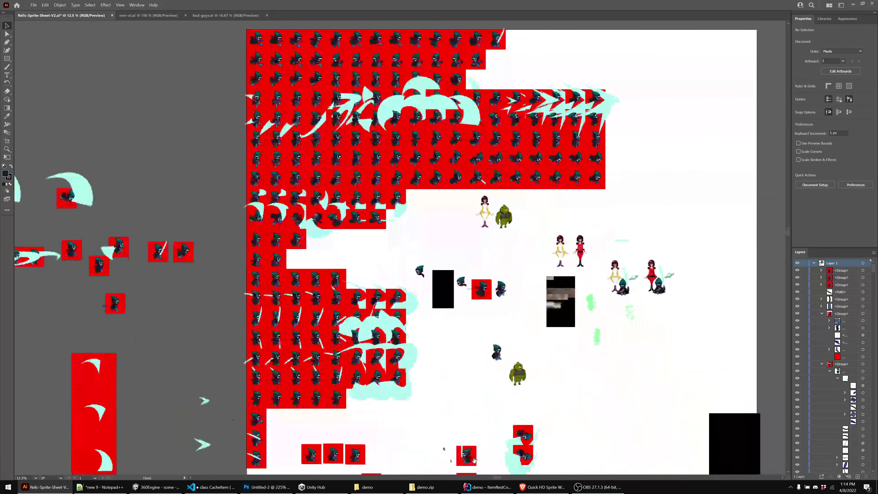
{"action": "left_click_drag", "start_coordinate": [474, 465], "coordinate": [497, 212]}
{"action": "scroll", "coordinate": [373, 211], "scroll_direction": "up", "scroll_amount": 4}
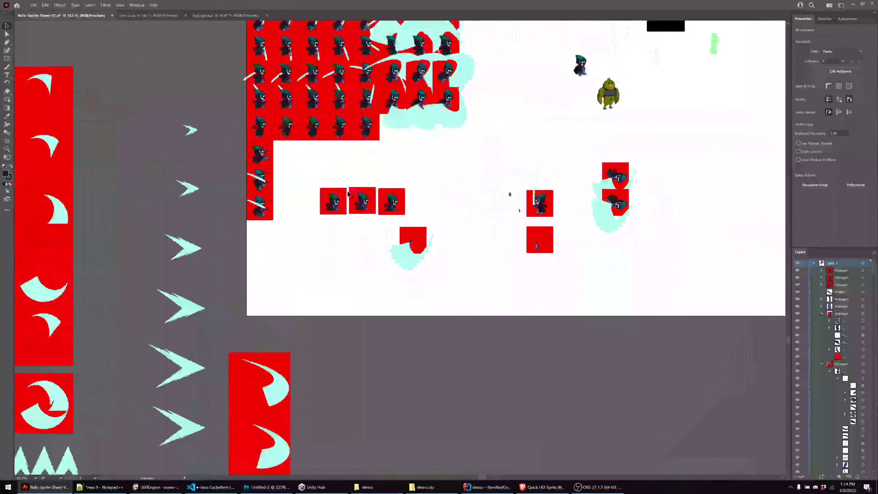
{"action": "scroll", "coordinate": [374, 211], "scroll_direction": "up", "scroll_amount": 3}
{"action": "scroll", "coordinate": [362, 416], "scroll_direction": "up", "scroll_amount": 2}
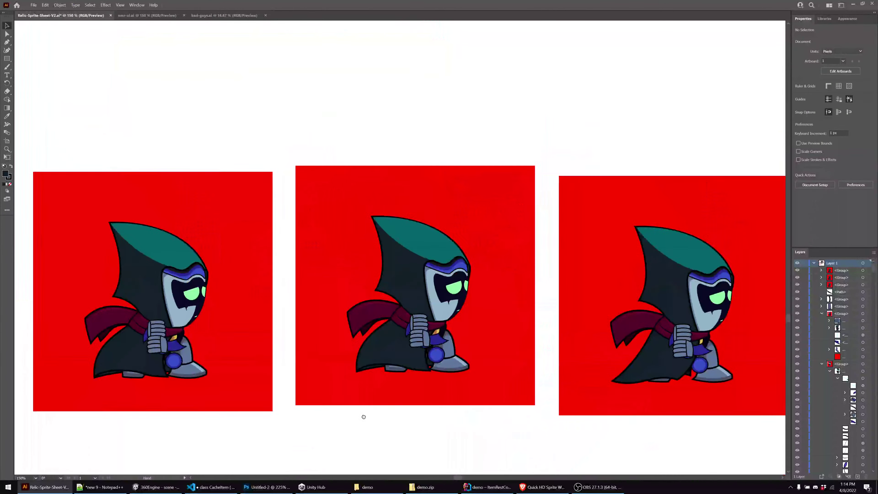
{"action": "left_click_drag", "start_coordinate": [403, 462], "coordinate": [349, 429]}
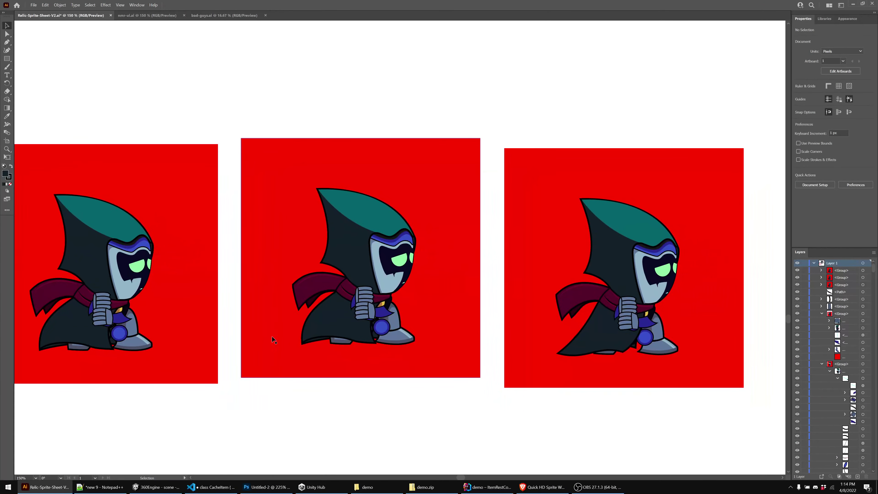
{"action": "left_click_drag", "start_coordinate": [277, 338], "coordinate": [391, 339]}
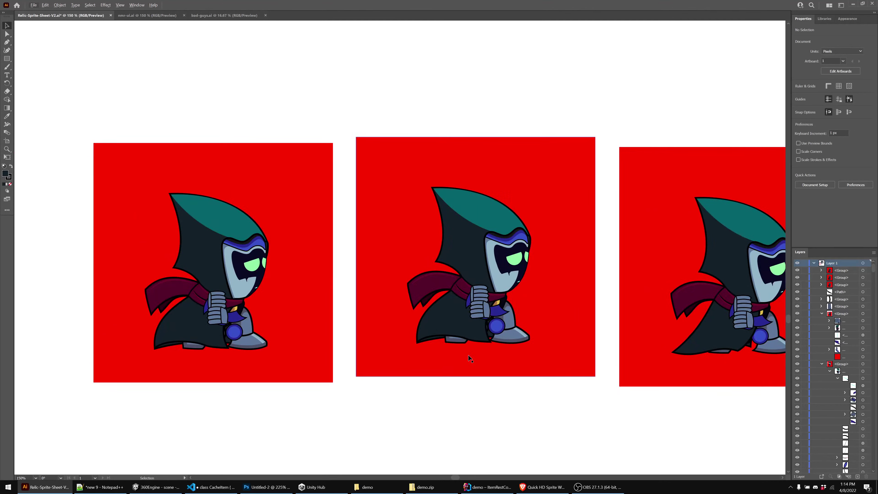
{"action": "scroll", "coordinate": [453, 373], "scroll_direction": "down", "scroll_amount": 2}
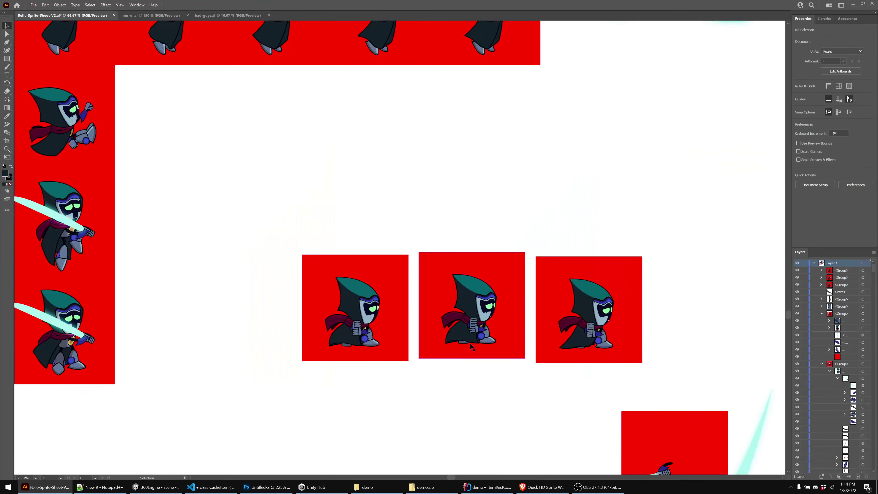
{"action": "scroll", "coordinate": [472, 341], "scroll_direction": "up", "scroll_amount": 4}
{"action": "scroll", "coordinate": [472, 341], "scroll_direction": "down", "scroll_amount": 3}
{"action": "scroll", "coordinate": [472, 333], "scroll_direction": "down", "scroll_amount": 1}
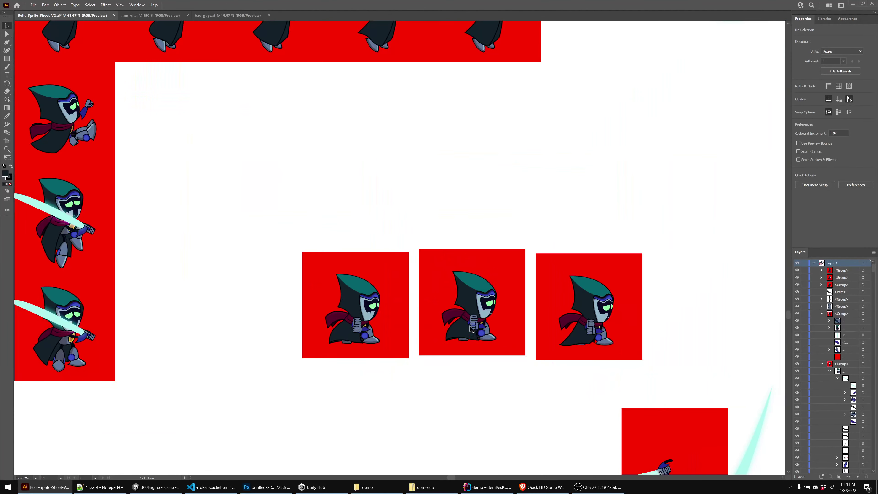
Examine the sword-attack frames and their swoosh shapes across the rows of the sprite sheet
{"action": "left_click_drag", "start_coordinate": [132, 144], "coordinate": [285, 438]}
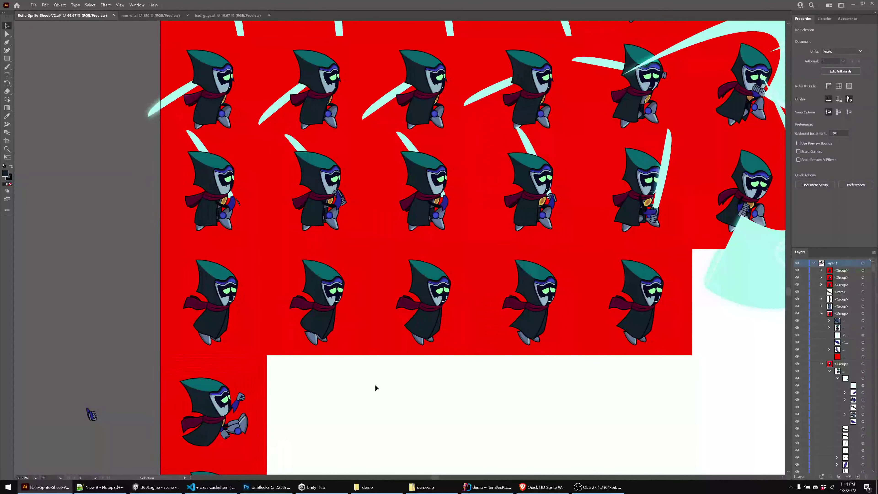
{"action": "left_click_drag", "start_coordinate": [689, 238], "coordinate": [290, 430]}
{"action": "left_click_drag", "start_coordinate": [537, 382], "coordinate": [371, 311]}
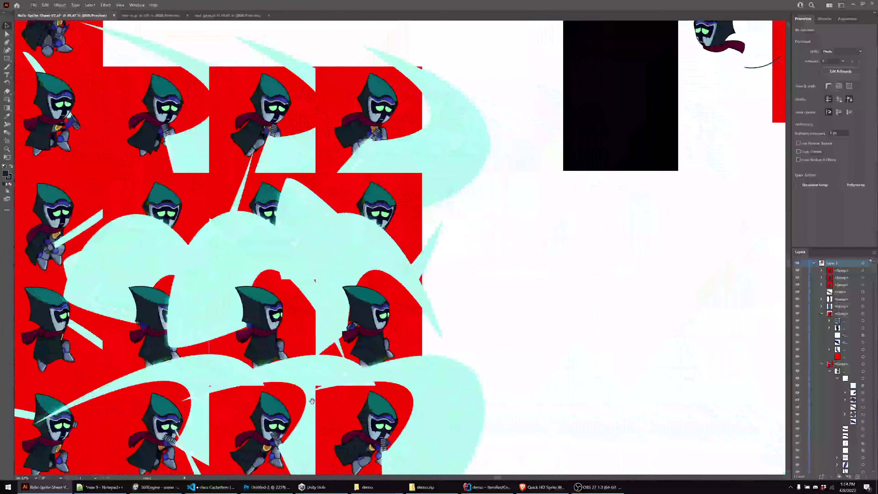
{"action": "left_click_drag", "start_coordinate": [299, 421], "coordinate": [387, 320]}
{"action": "left_click_drag", "start_coordinate": [653, 61], "coordinate": [372, 488]}
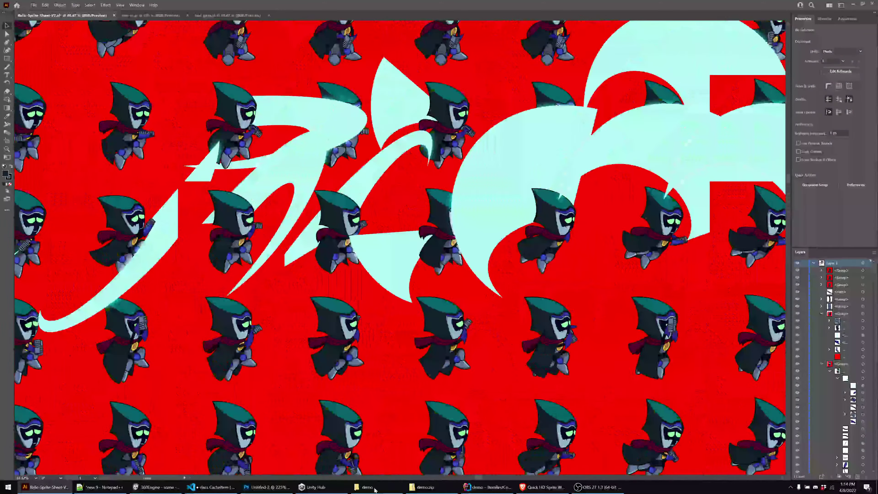
{"action": "left_click_drag", "start_coordinate": [503, 294], "coordinate": [228, 385]}
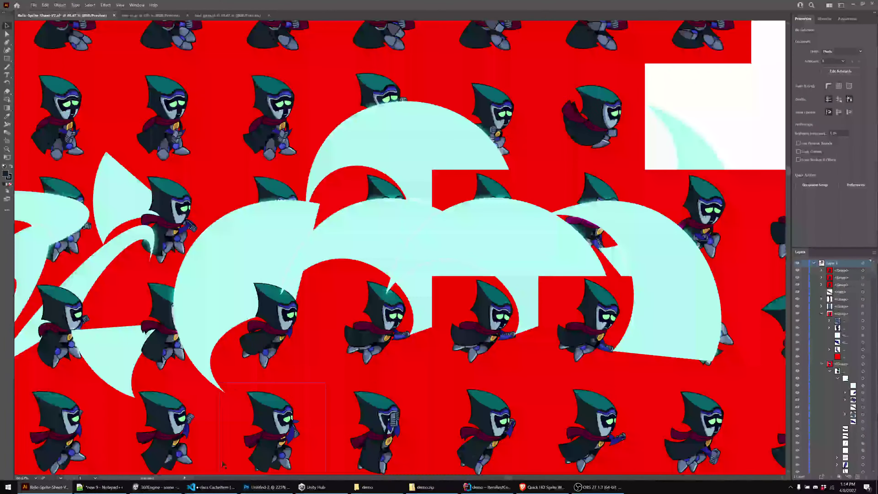
Switch to the 360Engine project in Unity, show the Animation view enlarged, and select the Player object
{"action": "mouse_move", "coordinate": [268, 490]}
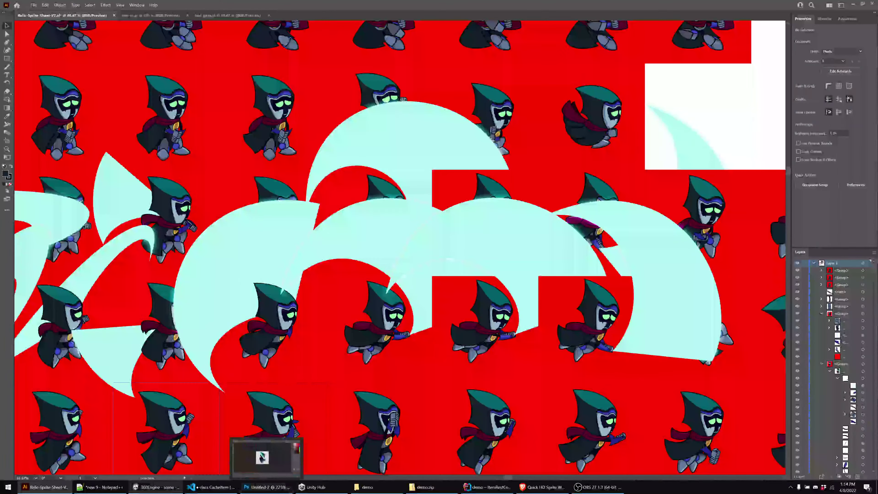
{"action": "left_click", "coordinate": [168, 488]}
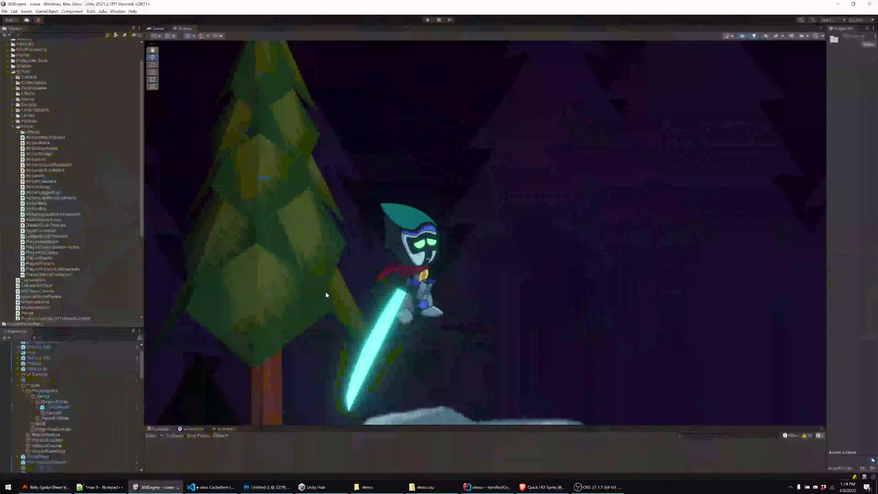
{"action": "left_click", "coordinate": [196, 429]}
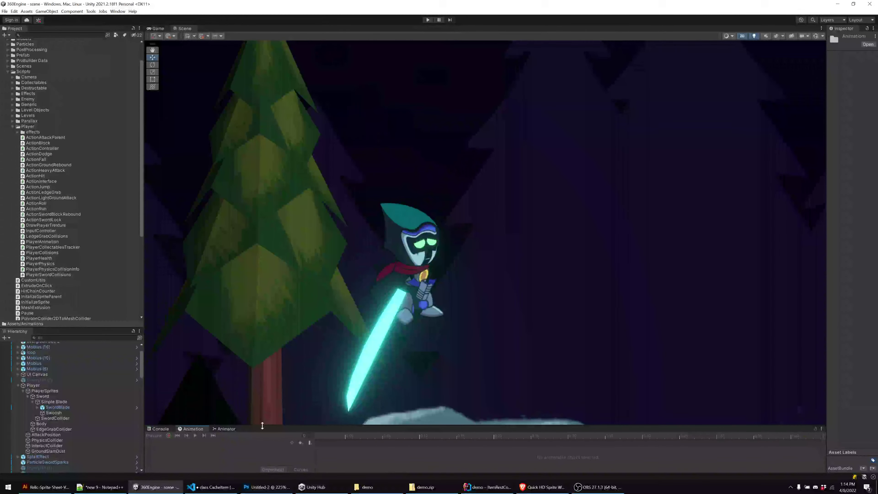
{"action": "left_click_drag", "start_coordinate": [264, 421], "coordinate": [264, 279]}
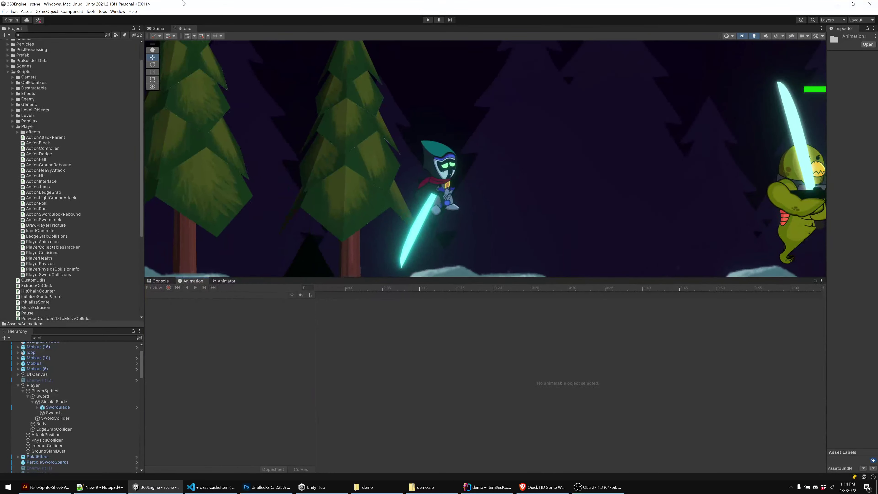
{"action": "left_click", "coordinate": [62, 389]}
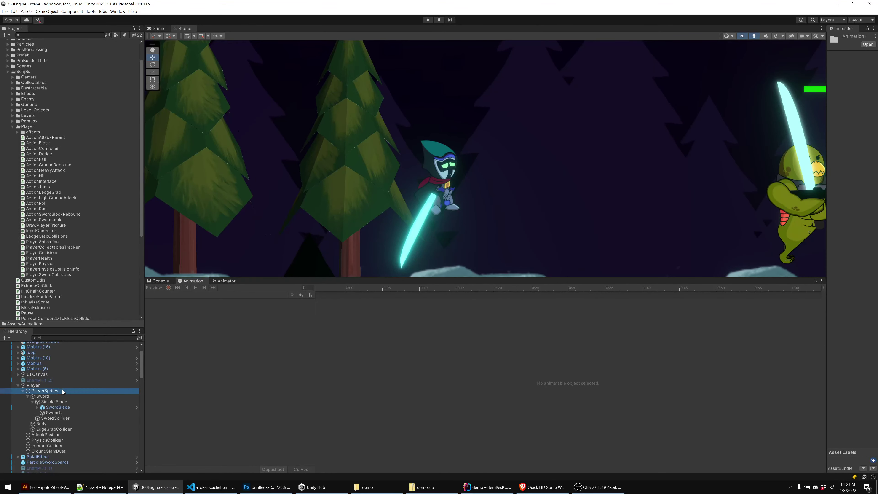
{"action": "left_click", "coordinate": [64, 385]}
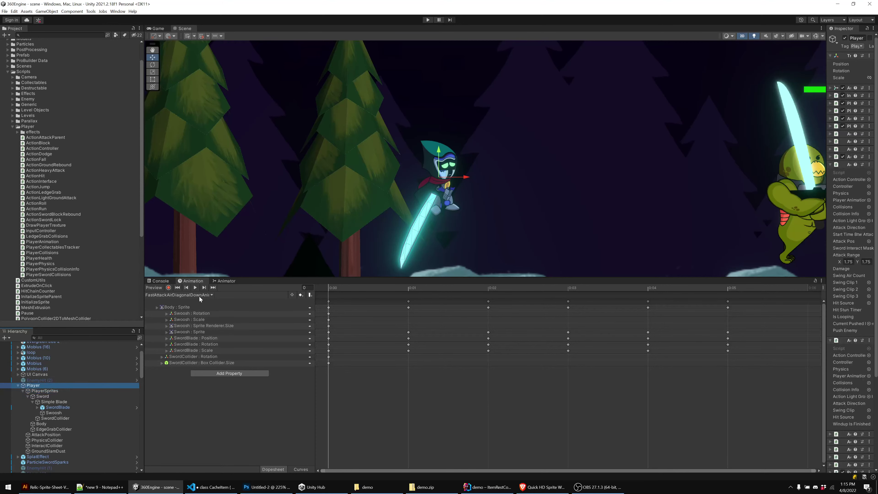
Load the FastAttackAirNeutralAnim clip of the Player in the Animation view
{"action": "left_click", "coordinate": [172, 297]}
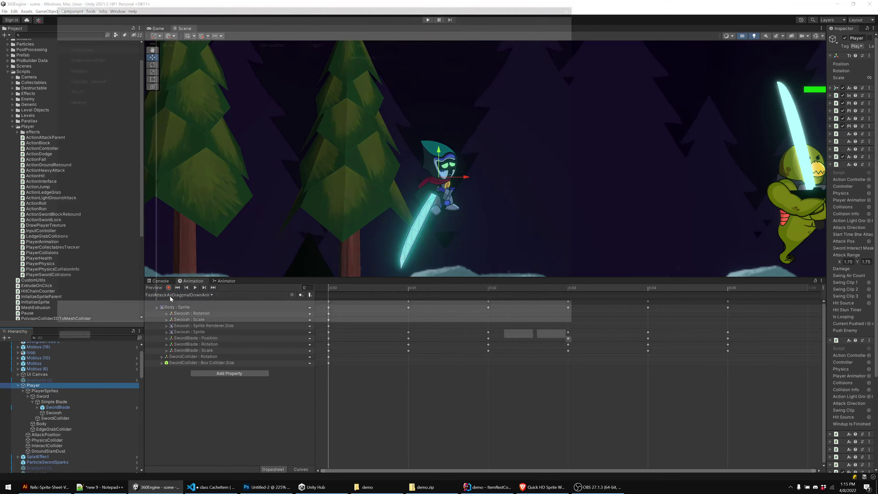
{"action": "left_click", "coordinate": [563, 341]}
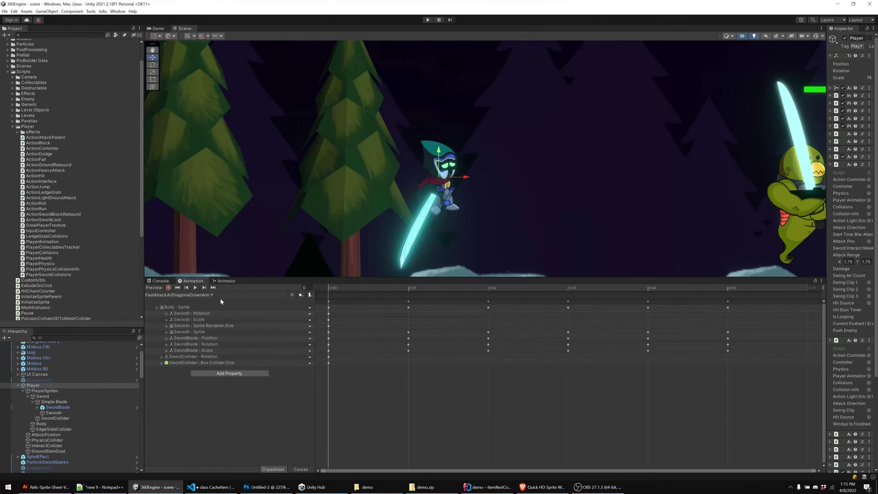
{"action": "left_click", "coordinate": [194, 297]}
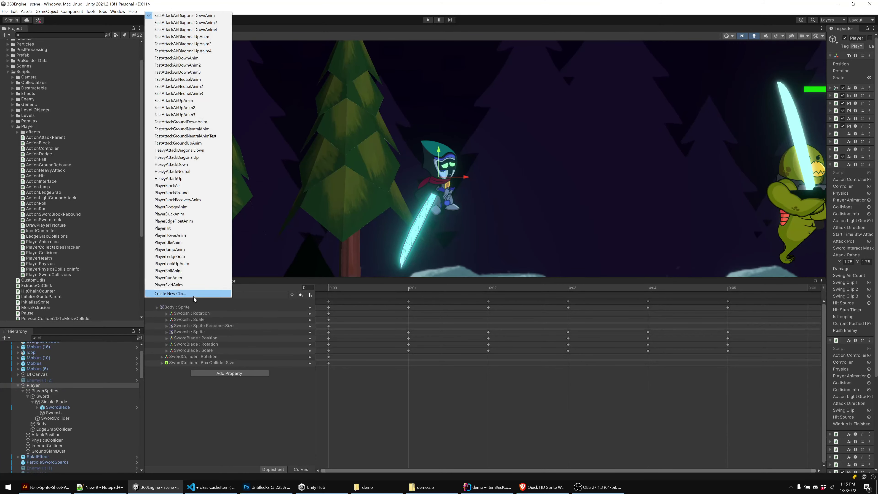
{"action": "left_click", "coordinate": [214, 77]}
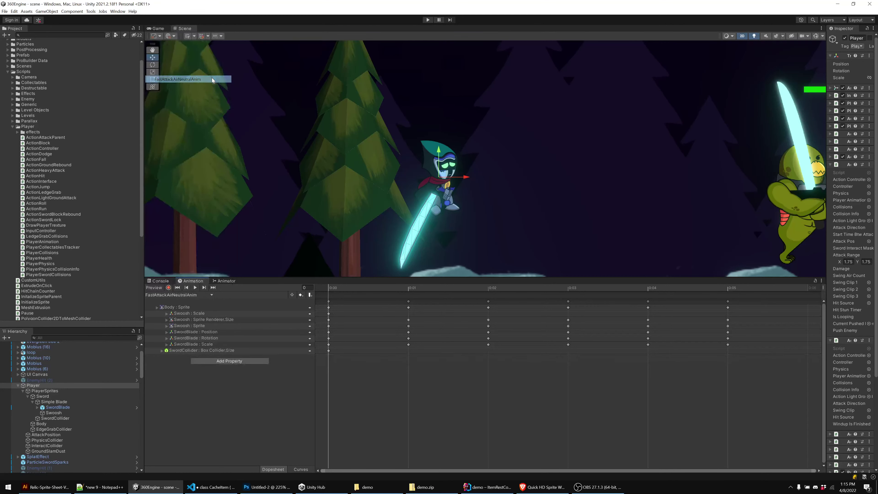
Scrub back and forth through frames 0 to 5 of the air neutral attack to study the body poses and sword swing
{"action": "left_click", "coordinate": [197, 287]}
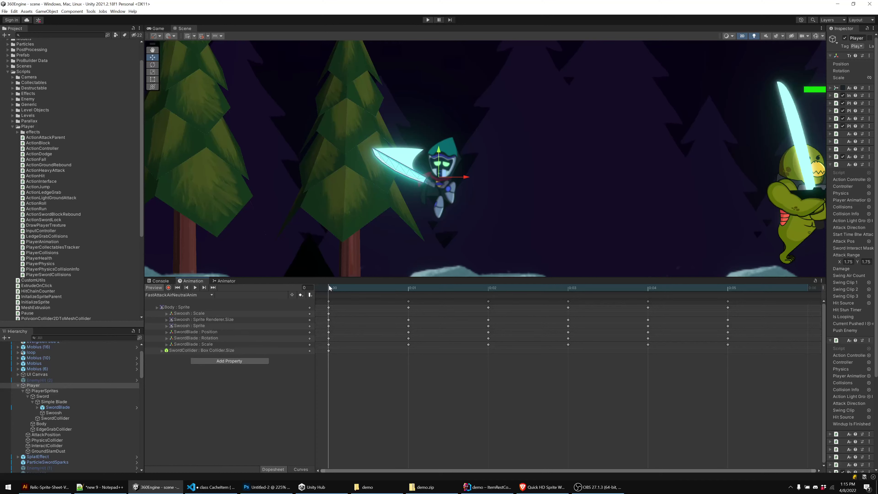
{"action": "left_click", "coordinate": [390, 289]}
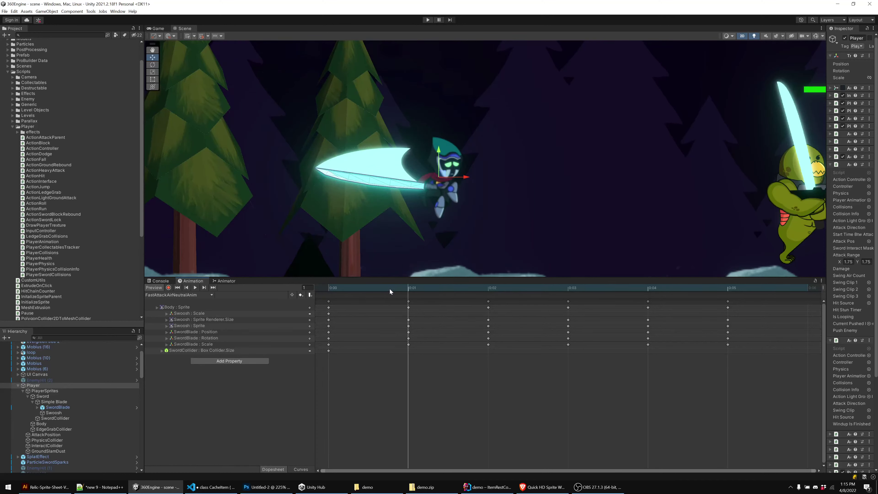
{"action": "left_click_drag", "start_coordinate": [394, 290], "coordinate": [582, 276]}
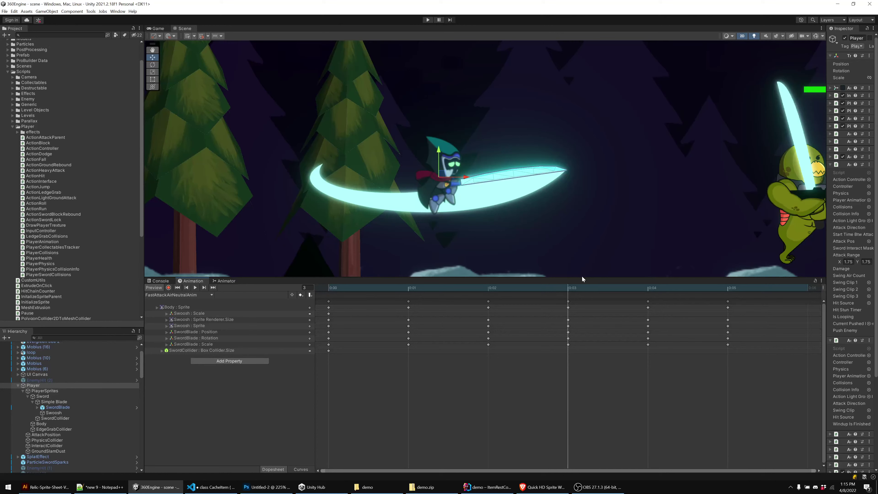
{"action": "left_click_drag", "start_coordinate": [582, 276], "coordinate": [705, 291]}
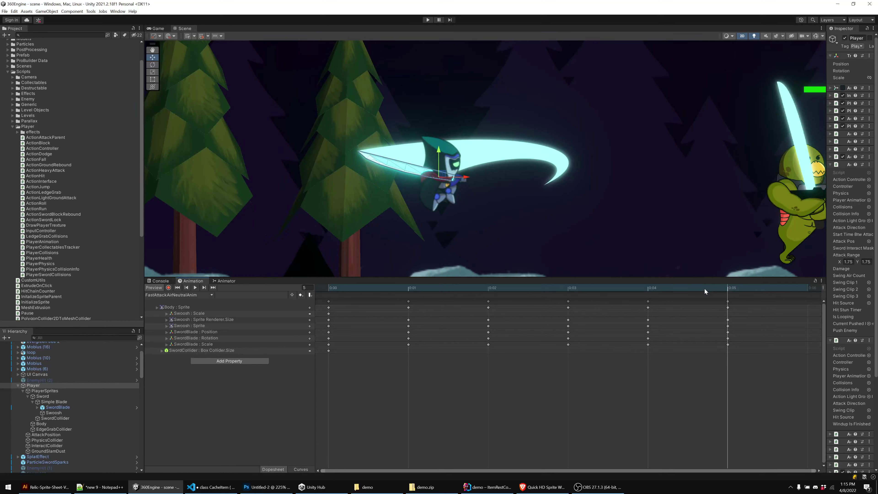
{"action": "left_click_drag", "start_coordinate": [705, 288], "coordinate": [465, 270]}
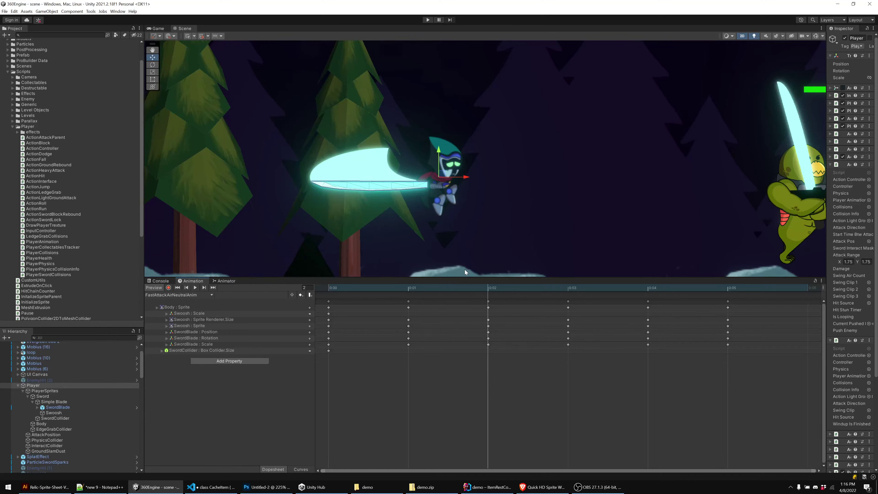
{"action": "left_click_drag", "start_coordinate": [464, 270], "coordinate": [754, 302]}
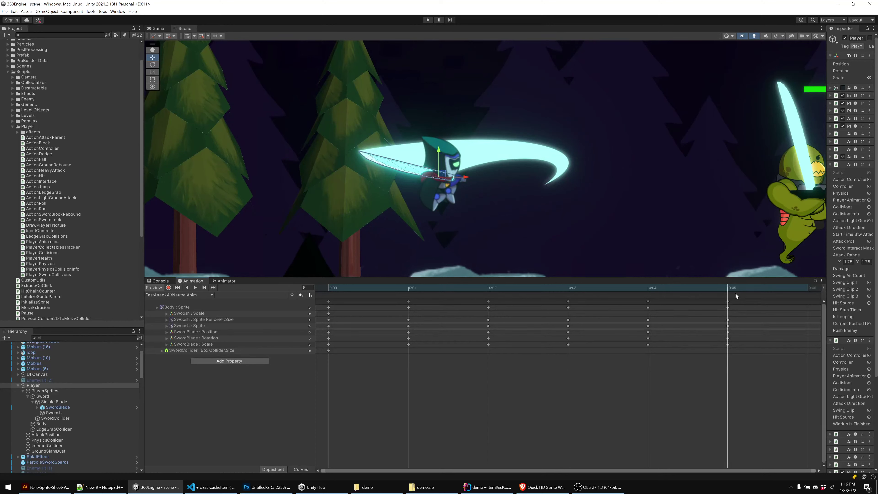
{"action": "left_click_drag", "start_coordinate": [735, 293], "coordinate": [470, 300]}
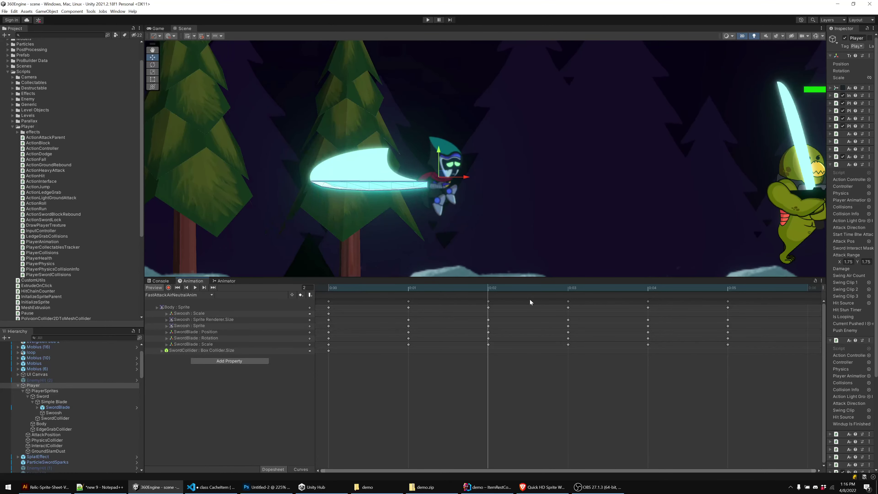
{"action": "left_click_drag", "start_coordinate": [530, 299], "coordinate": [702, 304]}
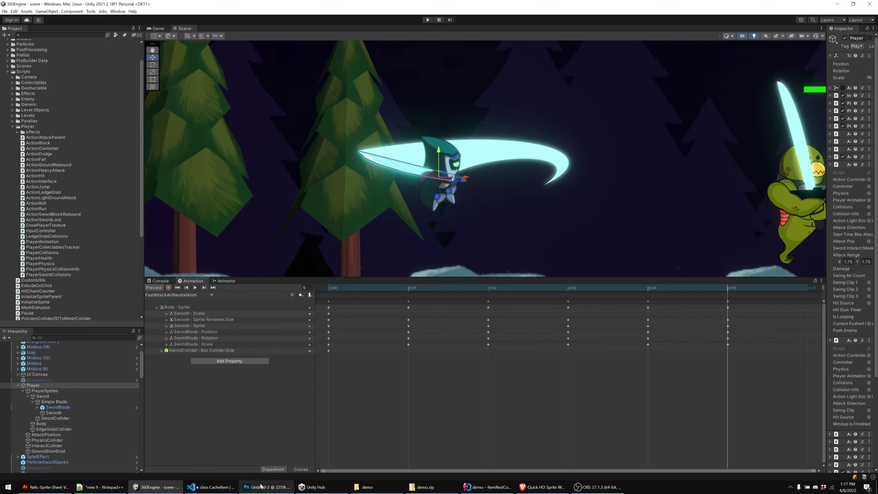
Switch to the Relic-Sprite-Sheet-V2 document in Illustrator and bring the three crouch frames near the sheet's lower end into close view
{"action": "left_click", "coordinate": [47, 487]}
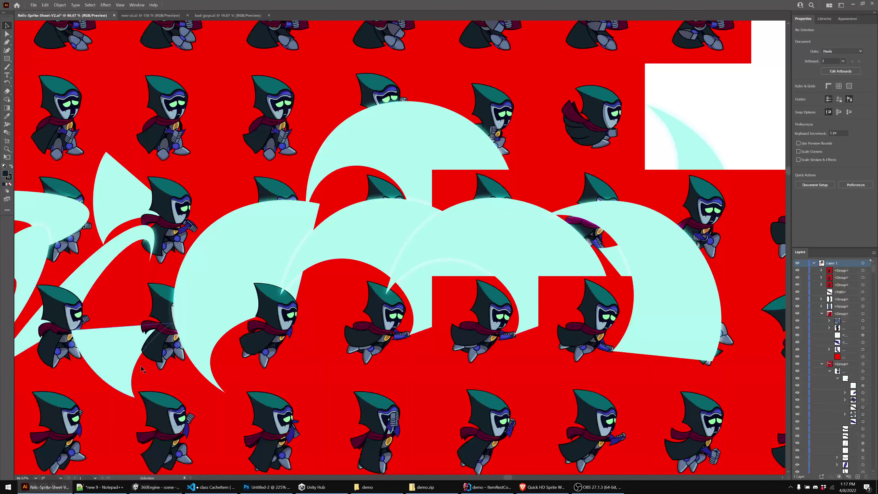
{"action": "scroll", "coordinate": [251, 290], "scroll_direction": "down", "scroll_amount": 4}
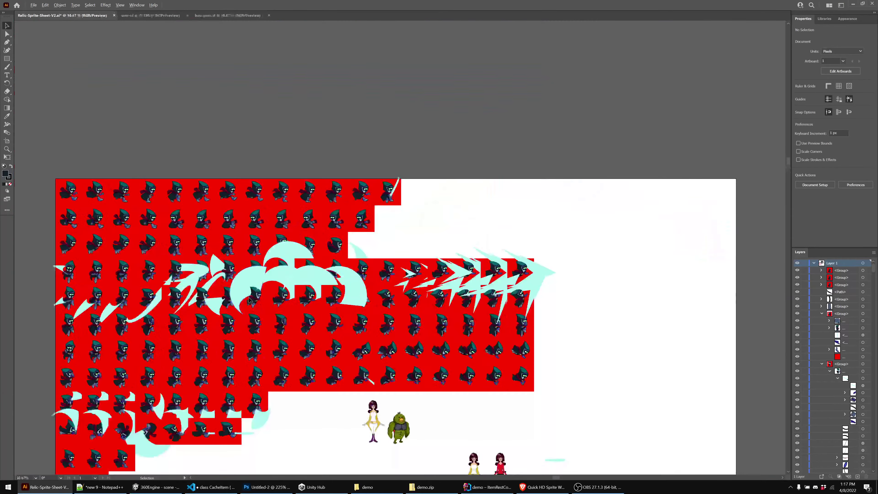
{"action": "left_click_drag", "start_coordinate": [264, 432], "coordinate": [471, 180]}
{"action": "scroll", "coordinate": [471, 180], "scroll_direction": "down", "scroll_amount": 6}
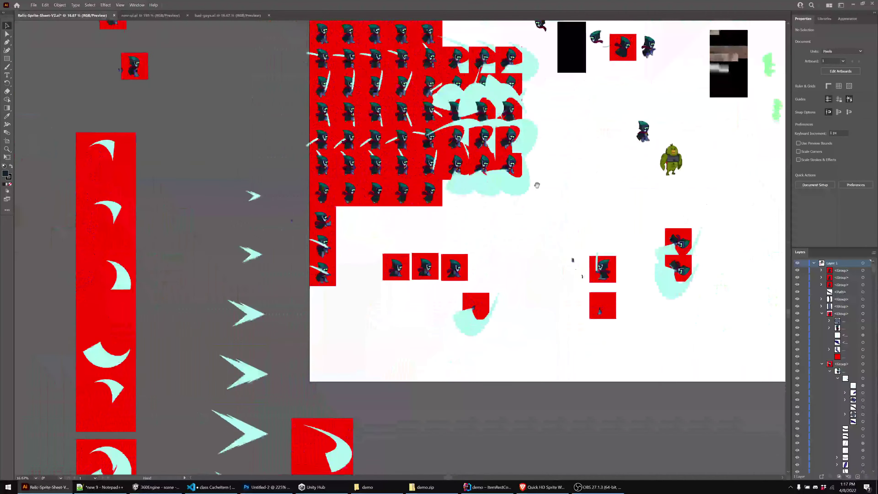
{"action": "scroll", "coordinate": [407, 275], "scroll_direction": "up", "scroll_amount": 3}
{"action": "scroll", "coordinate": [427, 276], "scroll_direction": "up", "scroll_amount": 5}
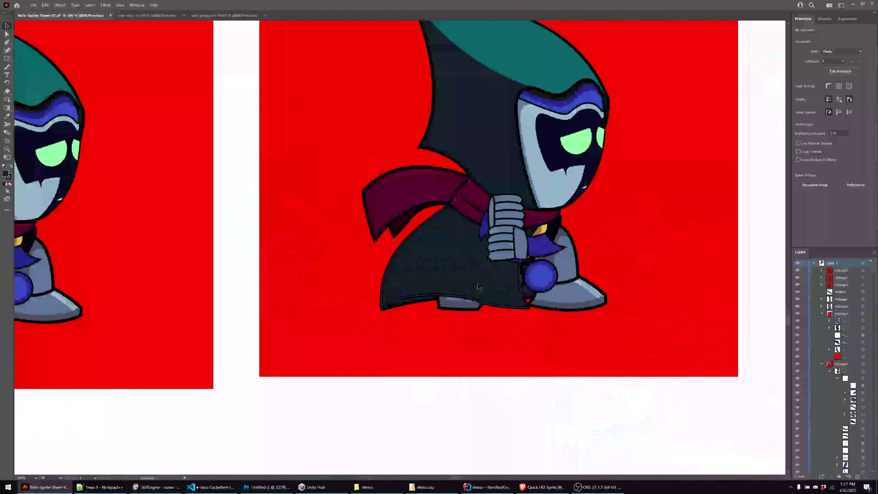
{"action": "scroll", "coordinate": [457, 337], "scroll_direction": "down", "scroll_amount": 1}
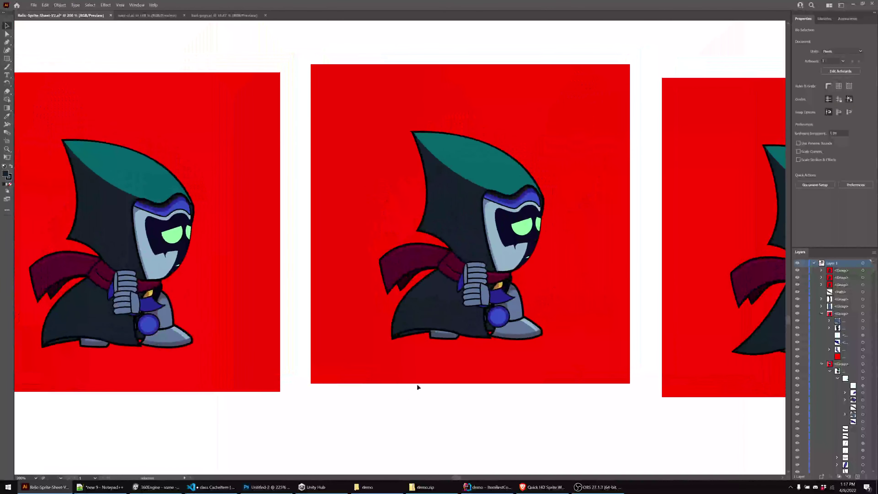
Inspect the anchor points along the cloak's bottom edge on the middle crouch frame
{"action": "key", "text": "a"}
{"action": "left_click", "coordinate": [425, 319]}
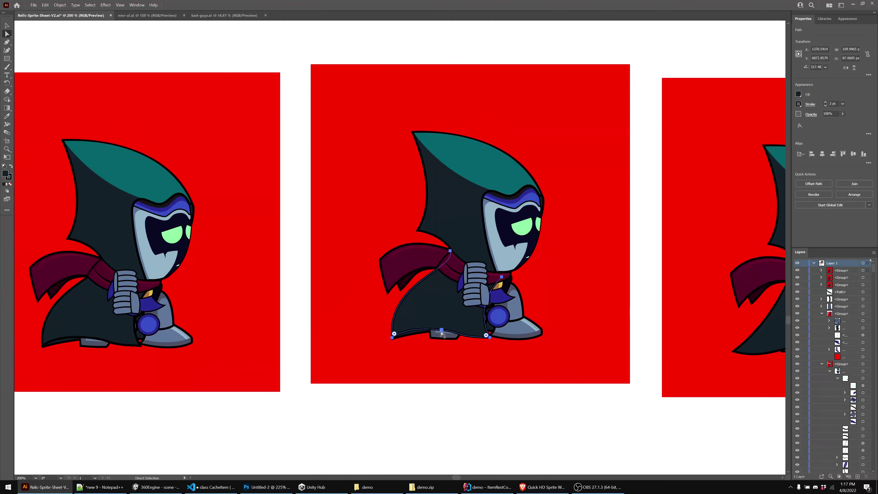
{"action": "left_click", "coordinate": [442, 331]}
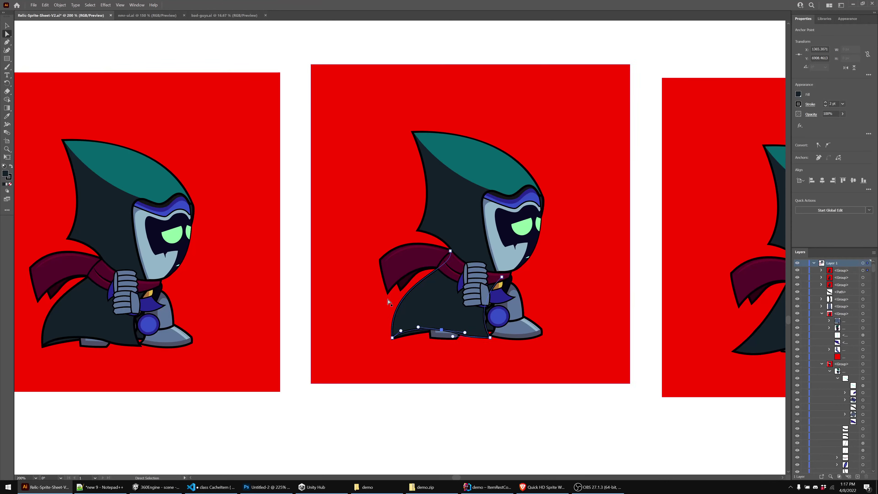
{"action": "key", "text": "alt"}
{"action": "scroll", "coordinate": [467, 310], "scroll_direction": "down", "scroll_amount": 1}
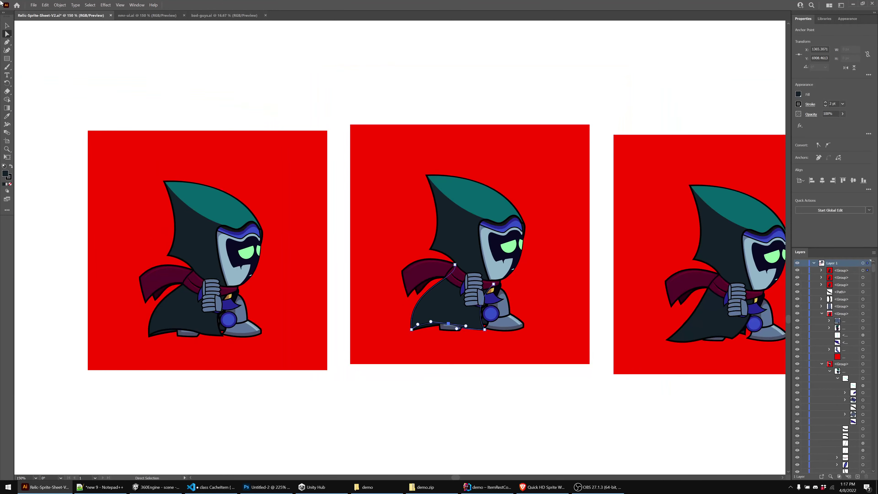
Reorder the layer stack so the middle crouch frame's group sits between the third frame's group and the first frame's group
{"action": "left_click", "coordinate": [7, 28]}
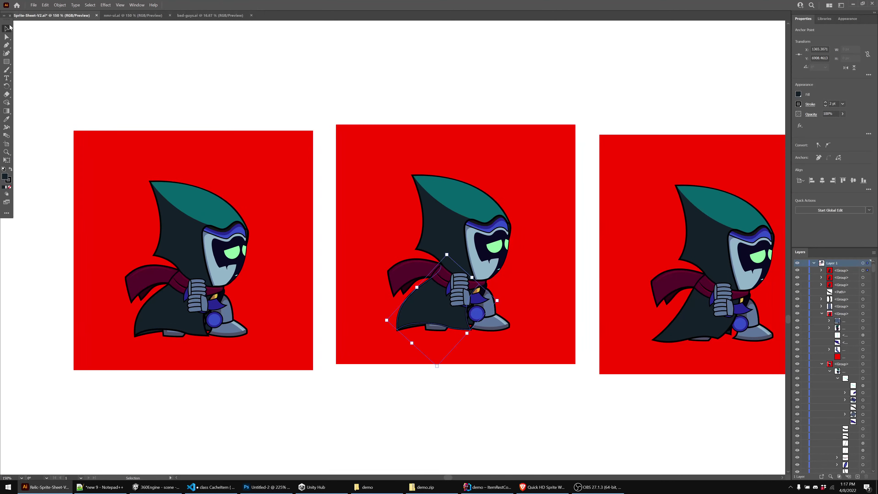
{"action": "left_click_drag", "start_coordinate": [6, 19], "coordinate": [0, 41]}
{"action": "left_click", "coordinate": [206, 176]}
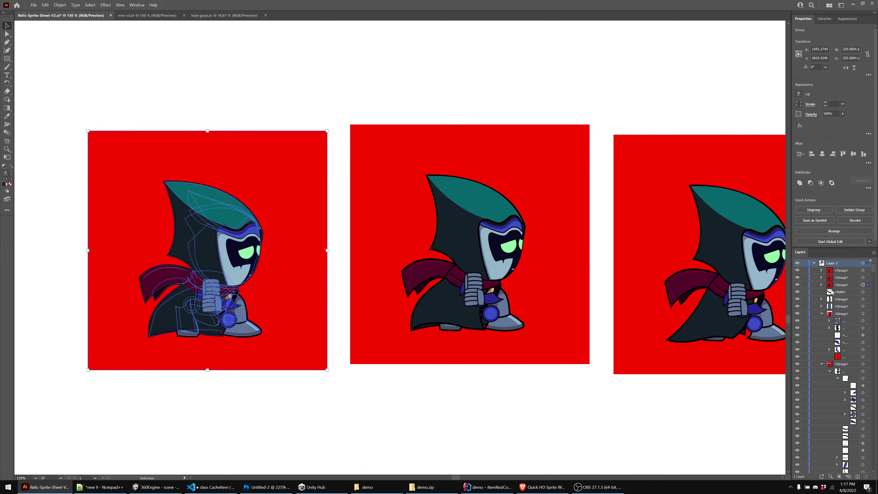
{"action": "left_click", "coordinate": [518, 263]}
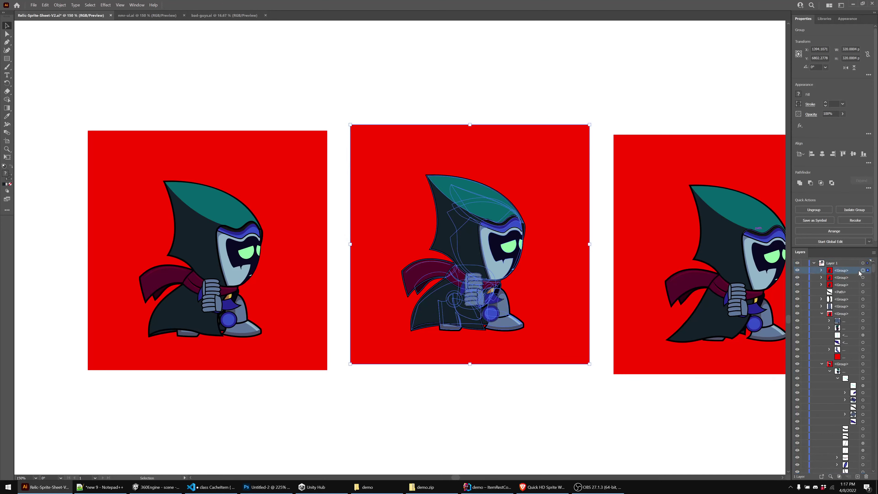
{"action": "left_click", "coordinate": [862, 277]}
{"action": "left_click", "coordinate": [414, 101]}
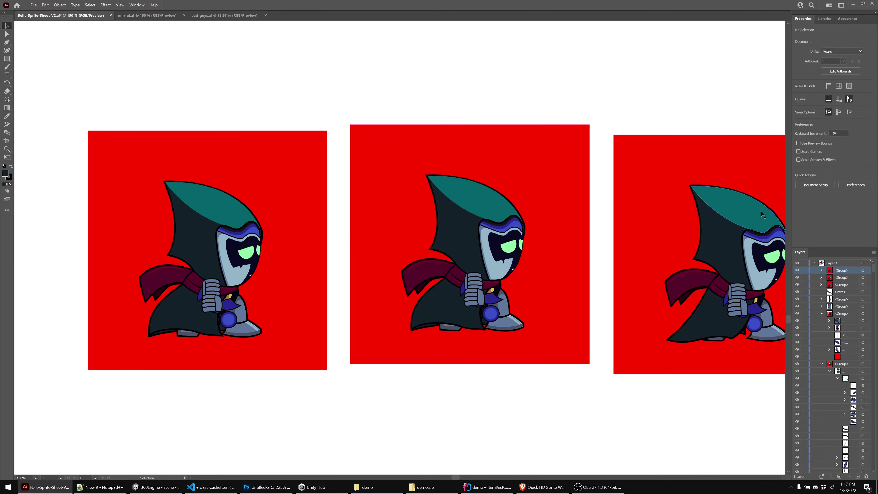
{"action": "right_click", "coordinate": [440, 204]}
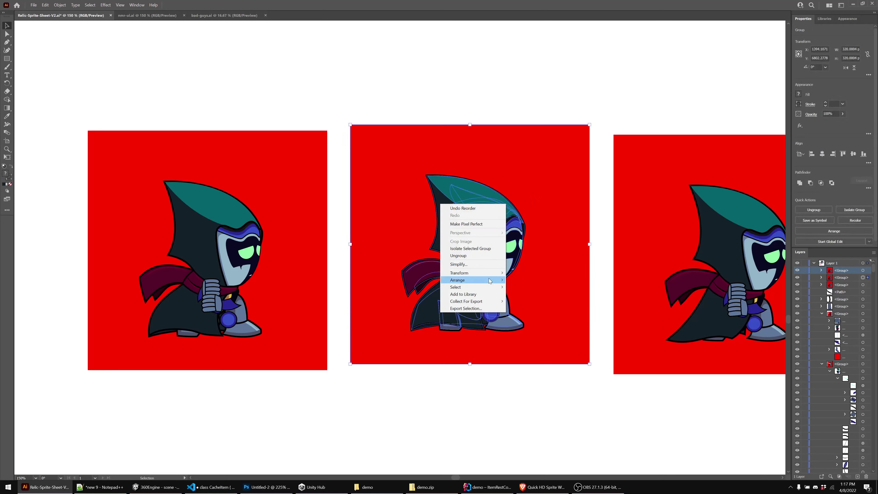
{"action": "mouse_move", "coordinate": [490, 280]}
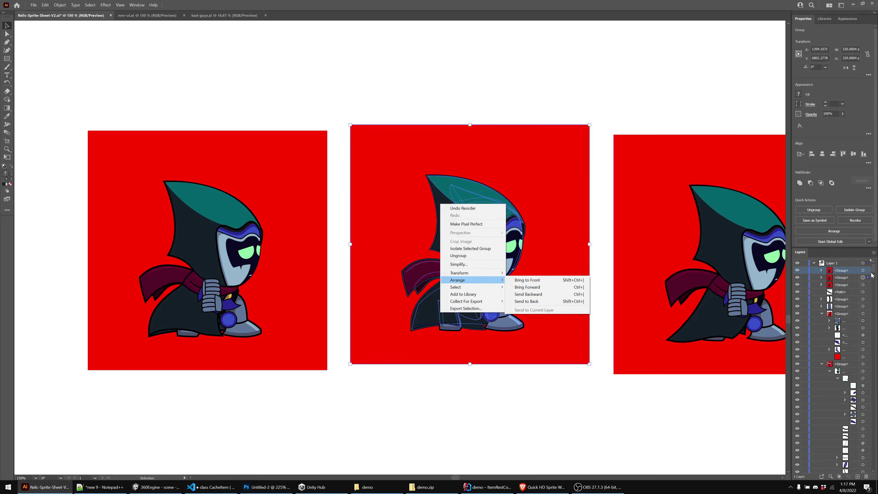
{"action": "left_click", "coordinate": [407, 54]}
{"action": "right_click", "coordinate": [360, 231]}
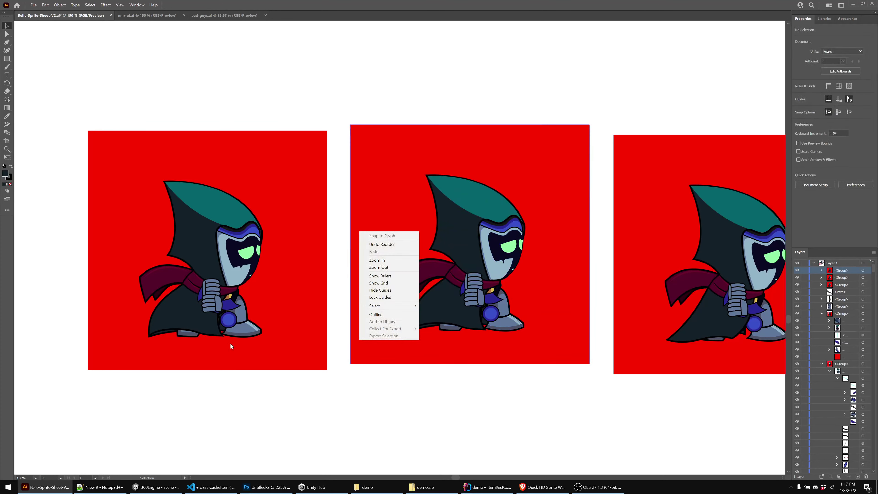
{"action": "right_click", "coordinate": [359, 138]}
{"action": "left_click", "coordinate": [395, 91]}
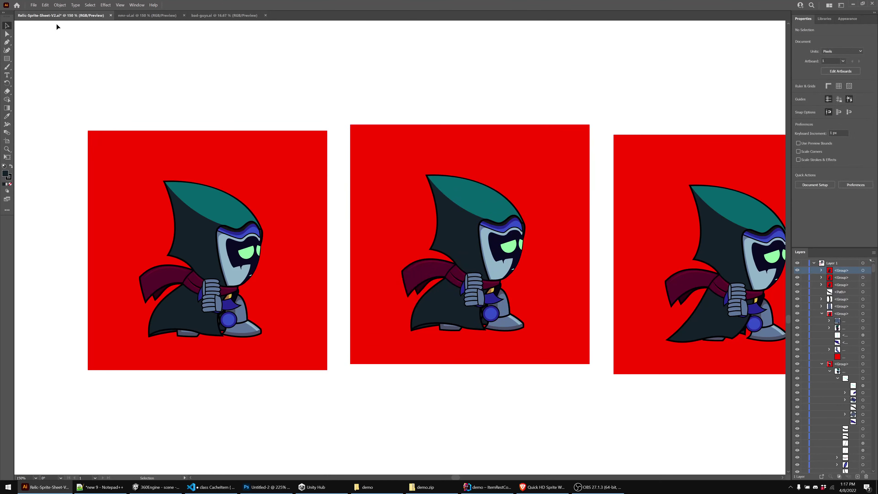
{"action": "left_click", "coordinate": [142, 4]}
{"action": "left_click", "coordinate": [117, 210]}
{"action": "left_click", "coordinate": [119, 5]}
{"action": "mouse_move", "coordinate": [138, 5]}
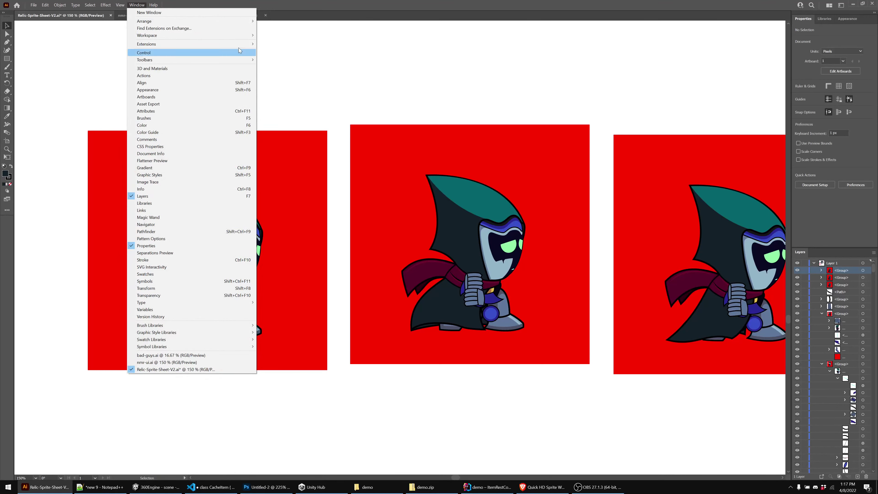
{"action": "left_click", "coordinate": [502, 64]}
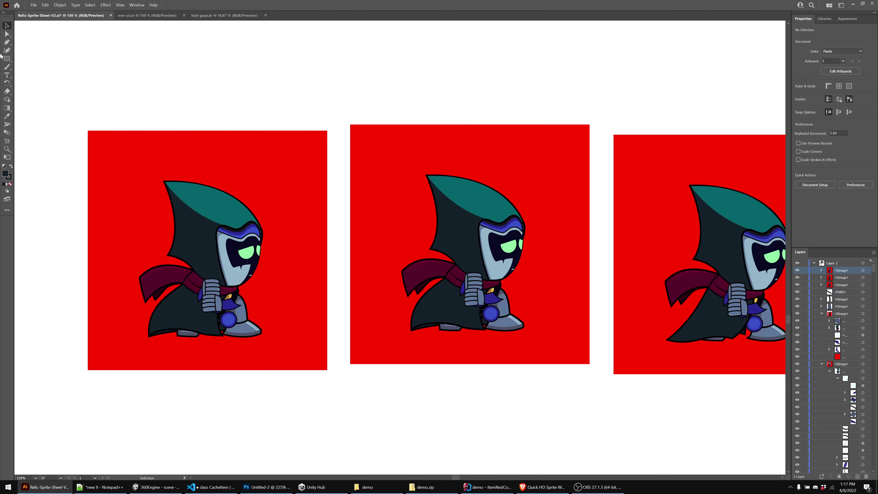
{"action": "mouse_move", "coordinate": [8, 18]}
{"action": "left_mouse_down"}
{"action": "mouse_move", "coordinate": [22, 19]}
{"action": "mouse_move", "coordinate": [5, 22]}
{"action": "mouse_move", "coordinate": [16, 31]}
{"action": "left_mouse_up"}
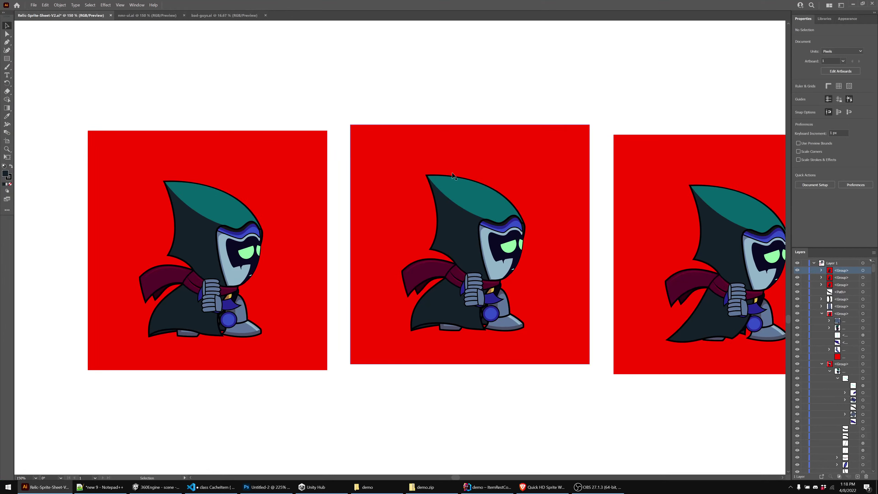
Move the middle crouch frame onto the first one, snapping their lower-left corners together
{"action": "left_click", "coordinate": [420, 269]}
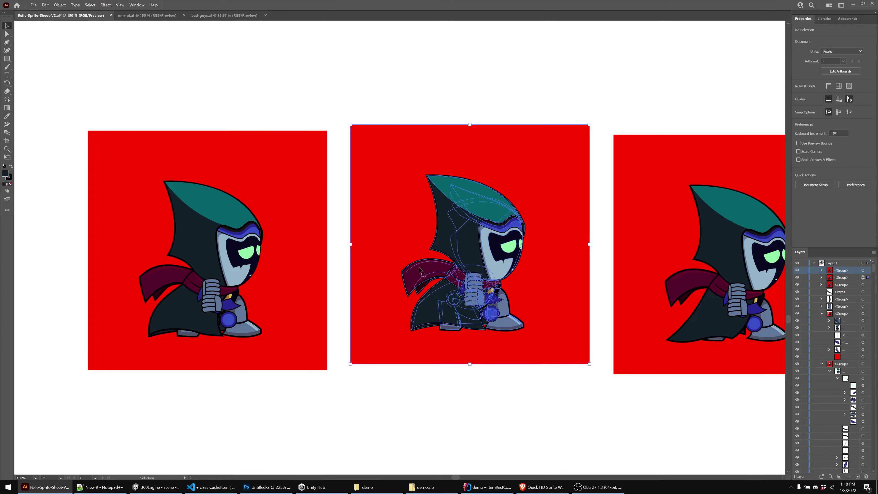
{"action": "key", "text": "a"}
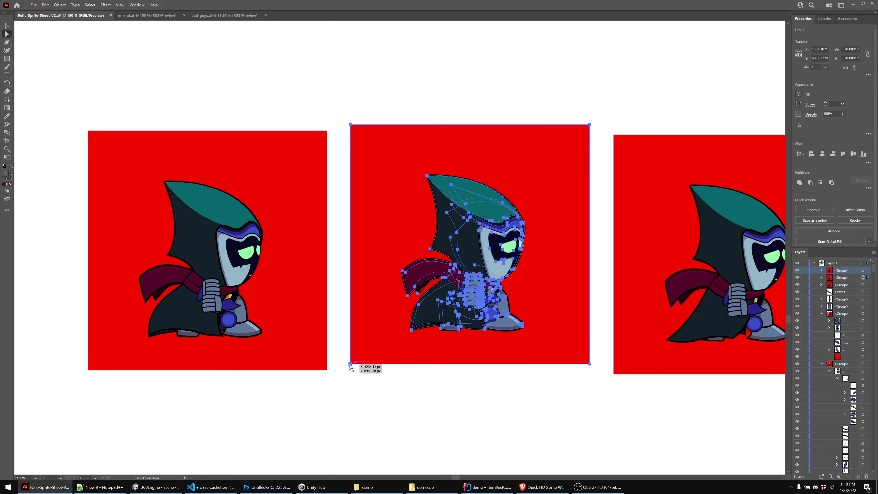
{"action": "left_click_drag", "start_coordinate": [350, 365], "coordinate": [90, 371]}
Examine in Outline view how the frame corners and character paths of the two stacked crouch frames line up, and return to Preview
{"action": "key", "text": "ctrl+y"}
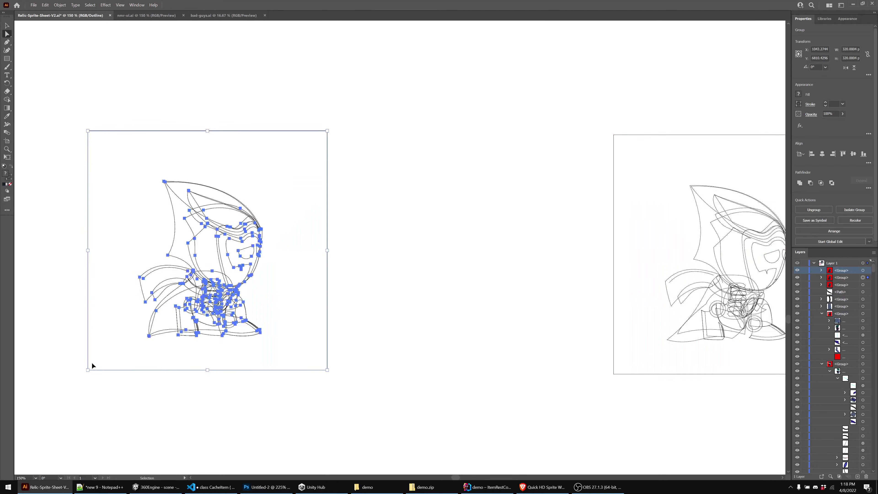
{"action": "scroll", "coordinate": [83, 107], "scroll_direction": "up", "scroll_amount": 6}
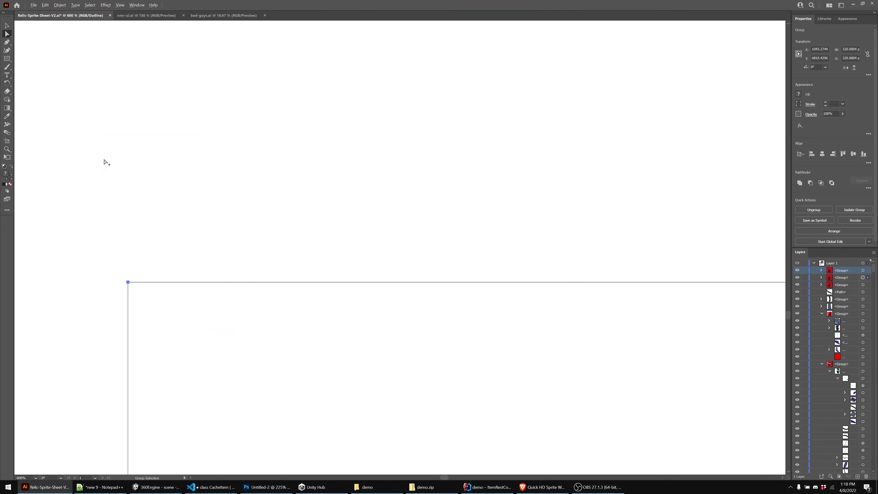
{"action": "scroll", "coordinate": [145, 316], "scroll_direction": "up", "scroll_amount": 3}
{"action": "scroll", "coordinate": [161, 299], "scroll_direction": "down", "scroll_amount": 2}
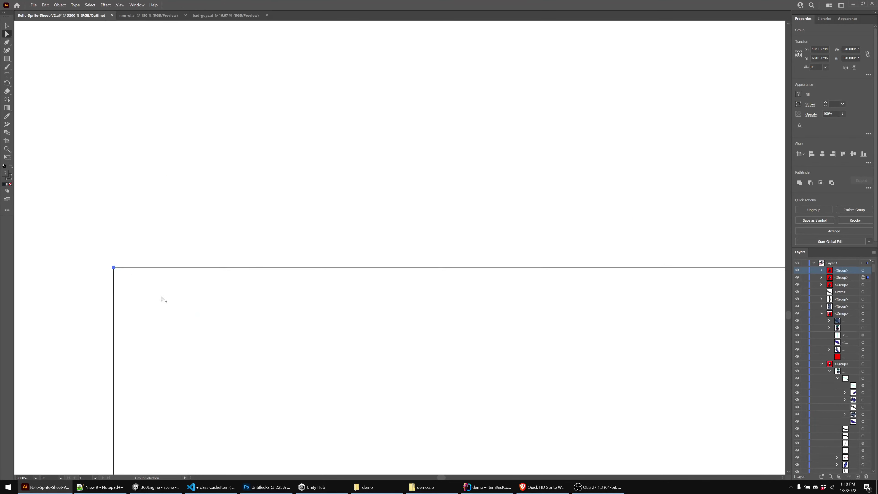
{"action": "scroll", "coordinate": [453, 355], "scroll_direction": "down", "scroll_amount": 4}
{"action": "scroll", "coordinate": [731, 332], "scroll_direction": "up", "scroll_amount": 3}
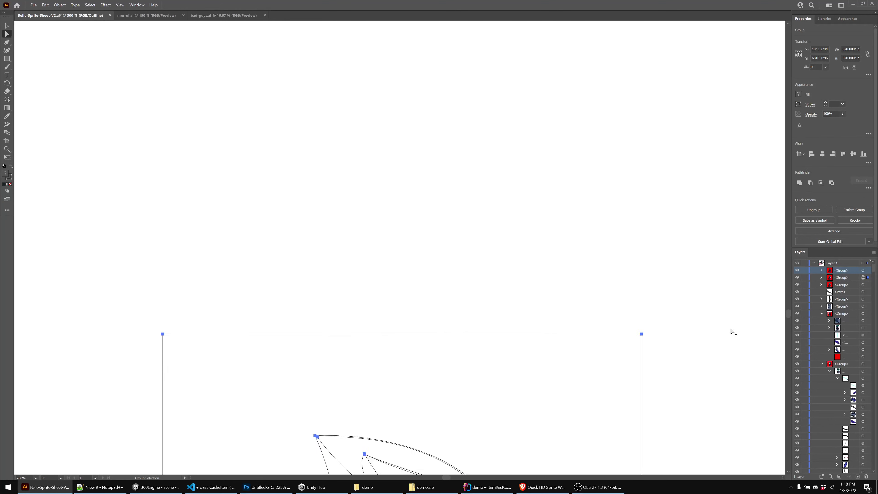
{"action": "scroll", "coordinate": [510, 354], "scroll_direction": "up", "scroll_amount": 3}
{"action": "scroll", "coordinate": [427, 335], "scroll_direction": "up", "scroll_amount": 4}
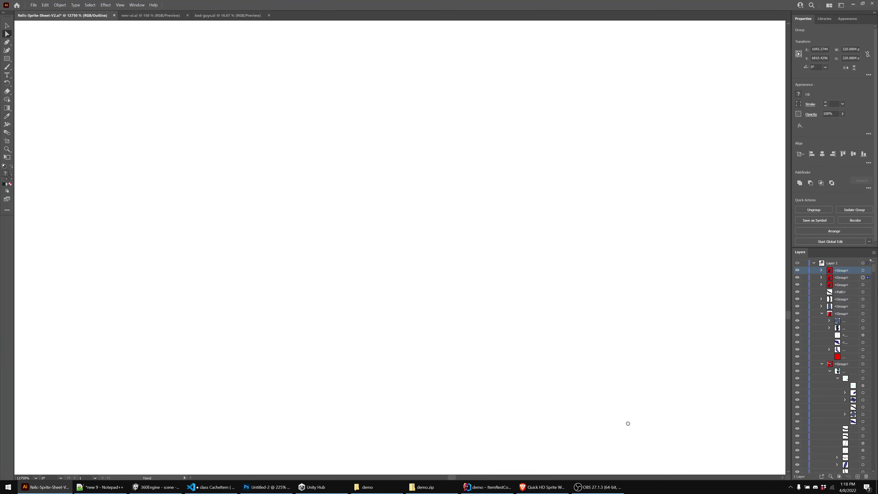
{"action": "left_click_drag", "start_coordinate": [627, 423], "coordinate": [370, 92]}
{"action": "scroll", "coordinate": [377, 174], "scroll_direction": "up", "scroll_amount": 3}
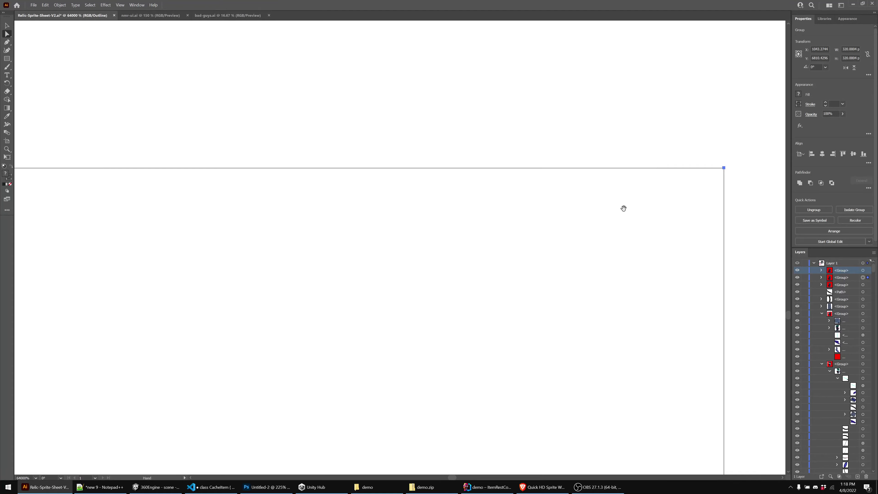
{"action": "left_click_drag", "start_coordinate": [623, 208], "coordinate": [440, 269]}
{"action": "scroll", "coordinate": [410, 251], "scroll_direction": "down", "scroll_amount": 6}
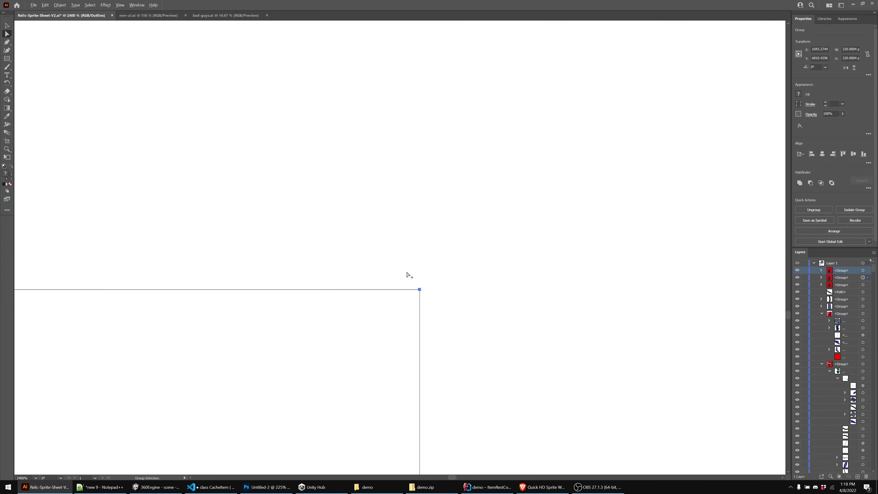
{"action": "left_click_drag", "start_coordinate": [392, 421], "coordinate": [406, 128]}
{"action": "scroll", "coordinate": [390, 238], "scroll_direction": "down", "scroll_amount": 4}
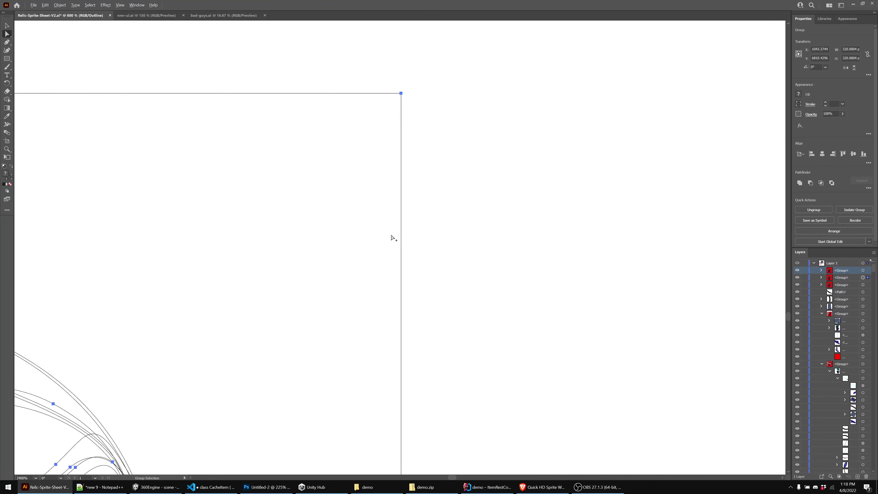
{"action": "scroll", "coordinate": [346, 294], "scroll_direction": "down", "scroll_amount": 5}
{"action": "left_click_drag", "start_coordinate": [367, 268], "coordinate": [572, 235]}
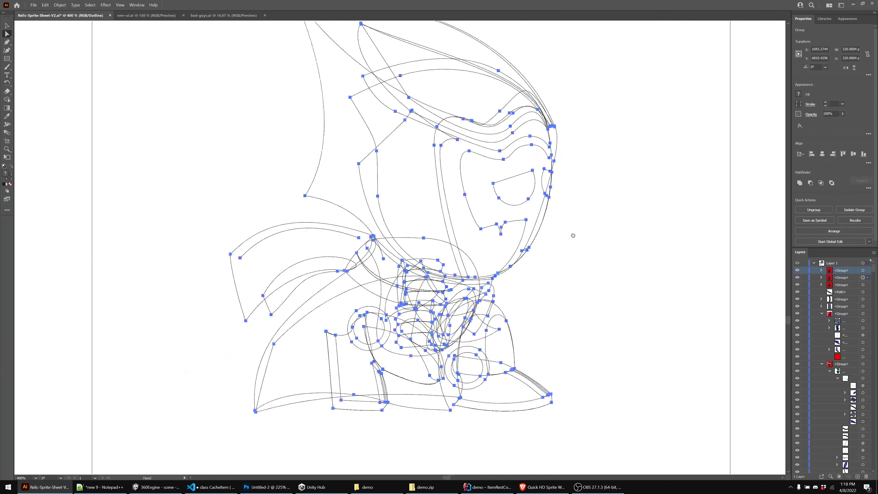
{"action": "scroll", "coordinate": [640, 210], "scroll_direction": "down", "scroll_amount": 2}
{"action": "left_click_drag", "start_coordinate": [640, 210], "coordinate": [584, 275]}
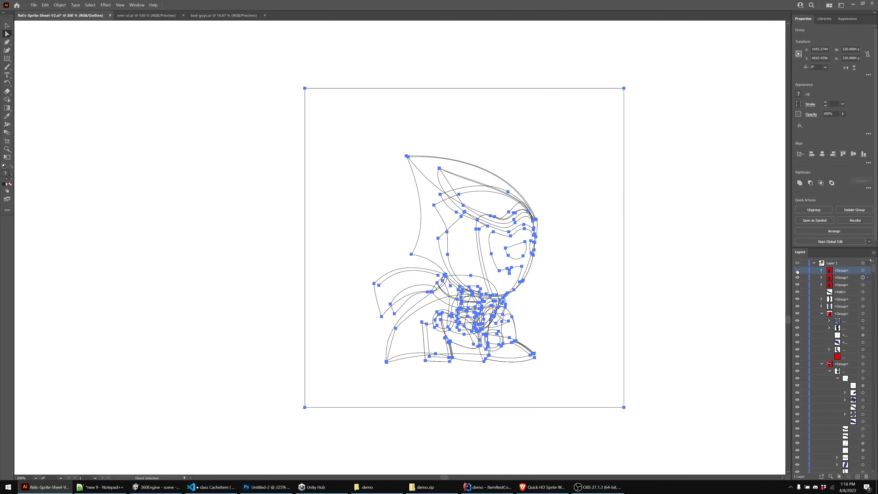
{"action": "left_click", "coordinate": [684, 218]}
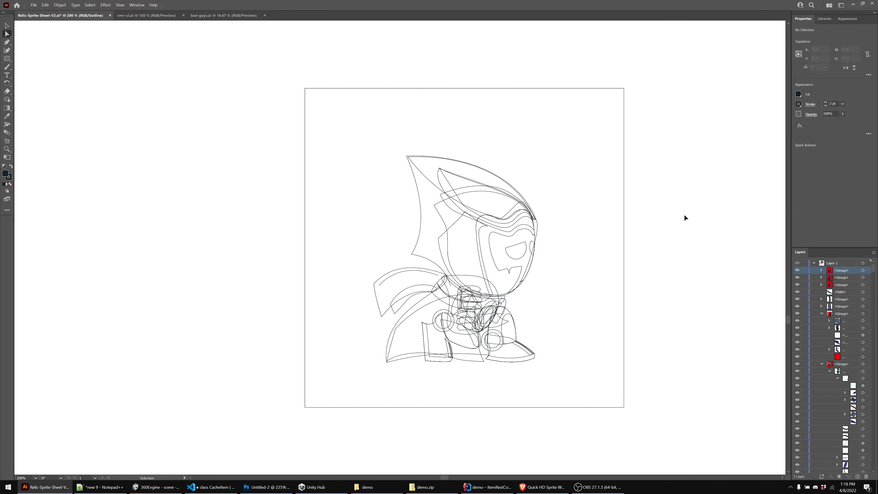
{"action": "key", "text": "ctrl+y"}
Move the third crouch frame onto the two stacked frames, snapping their lower-left corners together
{"action": "scroll", "coordinate": [560, 231], "scroll_direction": "down", "scroll_amount": 2, "text": "alt"}
{"action": "left_click_drag", "start_coordinate": [642, 321], "coordinate": [394, 332]}
{"action": "left_click", "coordinate": [6, 25]}
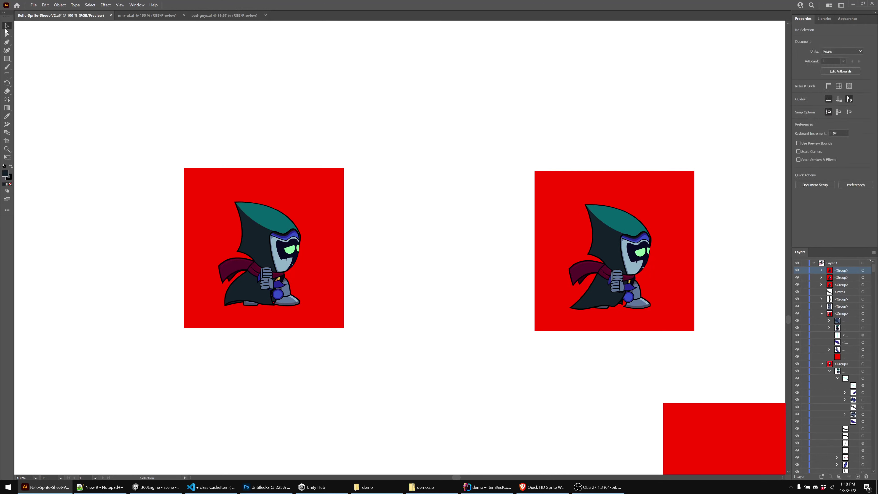
{"action": "left_click_drag", "start_coordinate": [576, 221], "coordinate": [458, 160]}
{"action": "key", "text": "a"}
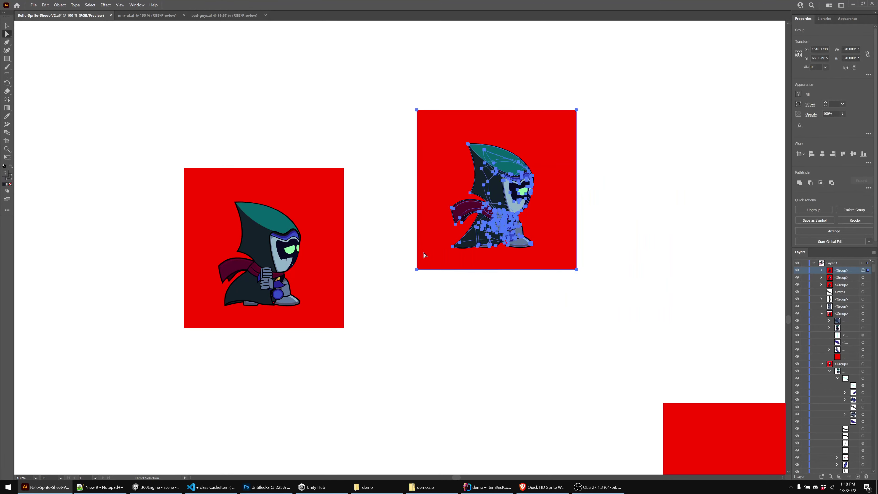
{"action": "left_click", "coordinate": [414, 270]}
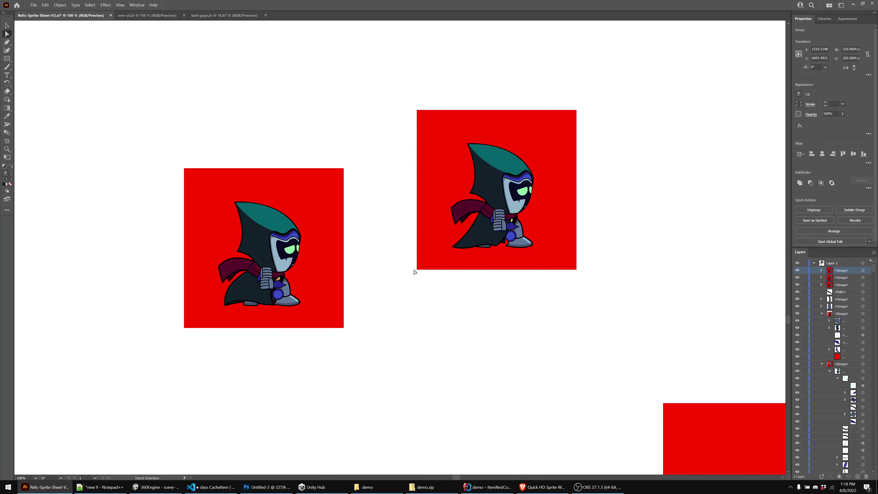
{"action": "left_click_drag", "start_coordinate": [406, 98], "coordinate": [647, 326]}
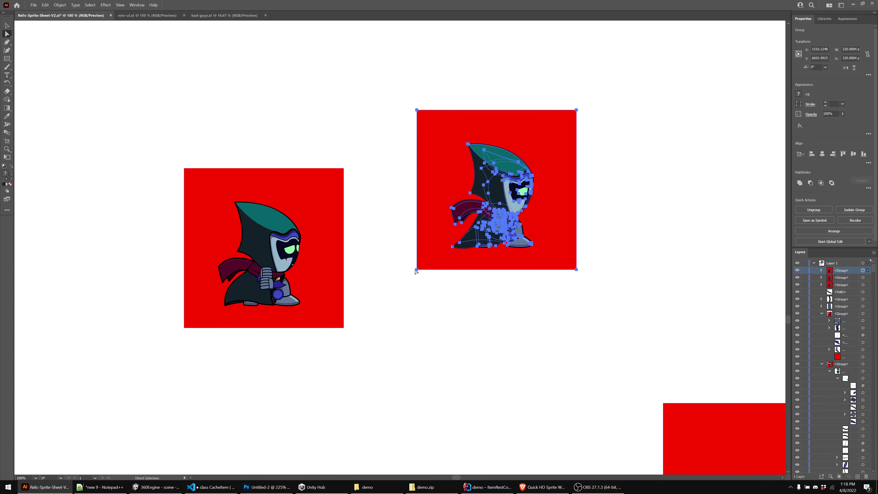
{"action": "left_click_drag", "start_coordinate": [417, 269], "coordinate": [189, 329]}
Examine in Outline view how the three stacked crouch frames line up around the head and frame edges, and return to Preview
{"action": "key", "text": "ctrl+y"}
{"action": "left_click", "coordinate": [415, 398]}
{"action": "left_click_drag", "start_coordinate": [415, 397], "coordinate": [636, 406]}
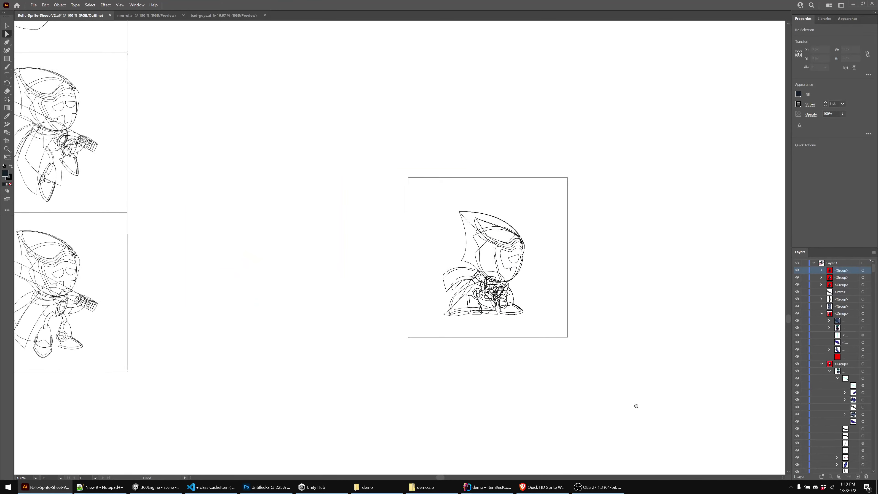
{"action": "scroll", "coordinate": [511, 251], "scroll_direction": "up", "scroll_amount": 4}
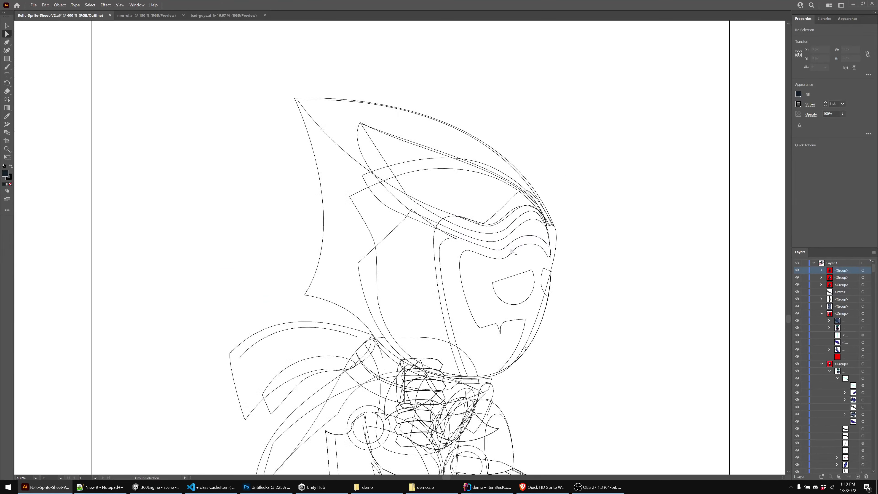
{"action": "scroll", "coordinate": [512, 251], "scroll_direction": "down", "scroll_amount": 3}
{"action": "left_click_drag", "start_coordinate": [576, 328], "coordinate": [473, 288]}
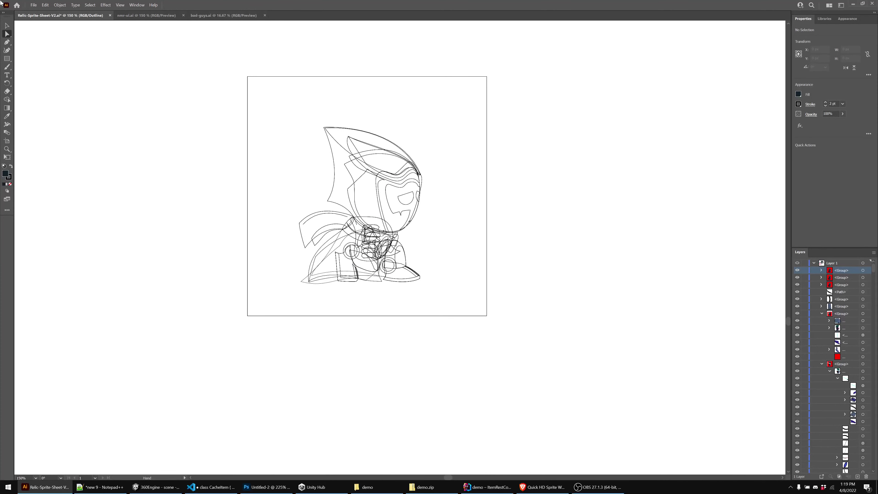
{"action": "key", "text": "v"}
{"action": "key", "text": "ctrl+y"}
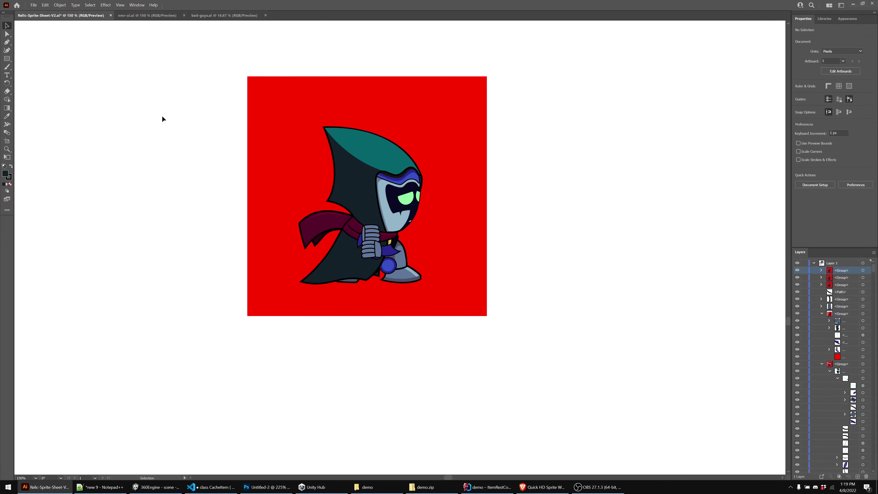
Toggle the third crouch frame's visibility to compare poses, and lock the third and first frames' groups, leaving the middle one unlocked
{"action": "left_click", "coordinate": [798, 270]}
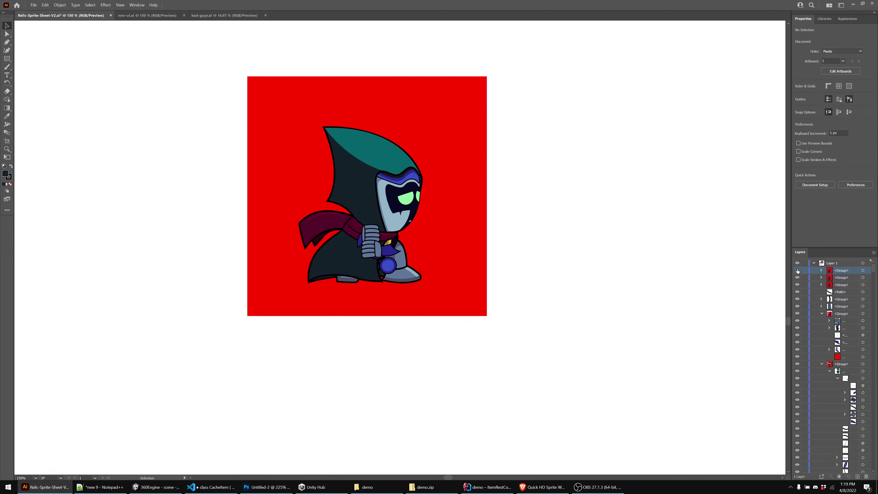
{"action": "left_click", "coordinate": [798, 270]}
{"action": "left_click", "coordinate": [798, 270]}
{"action": "left_click", "coordinate": [797, 270]}
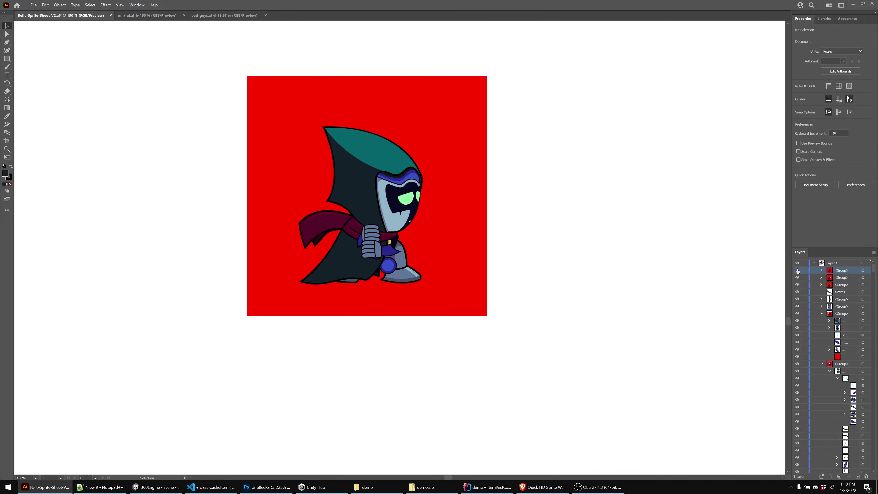
{"action": "left_click", "coordinate": [798, 270]}
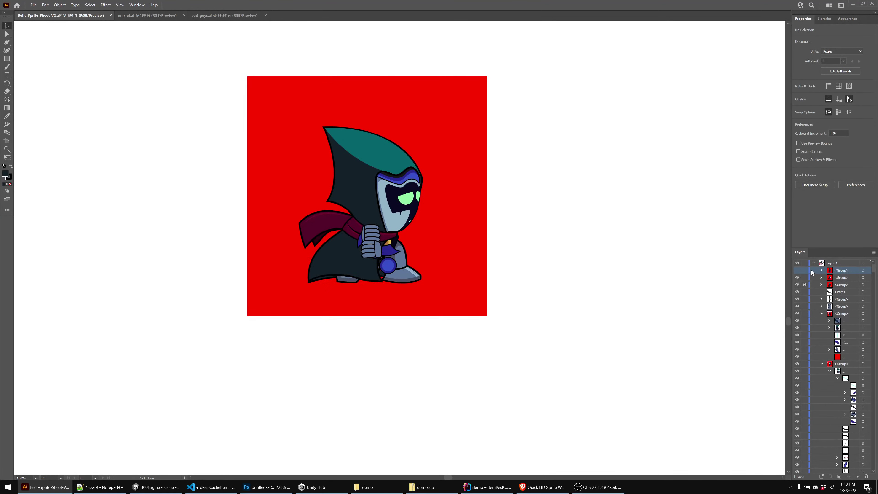
{"action": "left_click", "coordinate": [797, 271]}
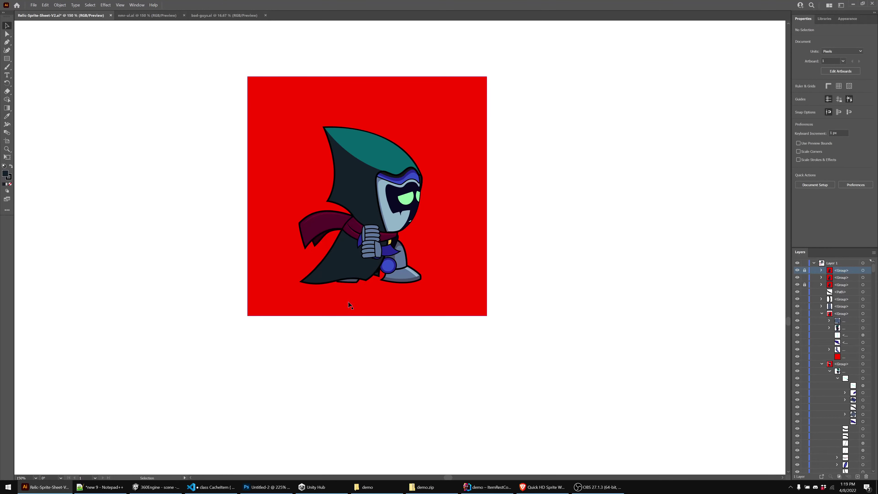
Inspect in Outline view the anchor points at the middle frame's rear cloak tip against the other frames' outlines, and return to Preview
{"action": "scroll", "coordinate": [323, 277], "scroll_direction": "up", "scroll_amount": 3}
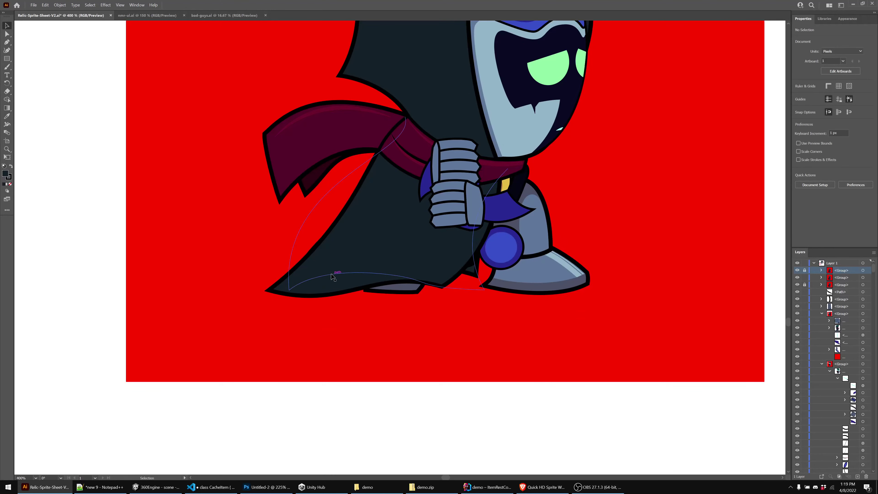
{"action": "key", "text": "ctrl+y"}
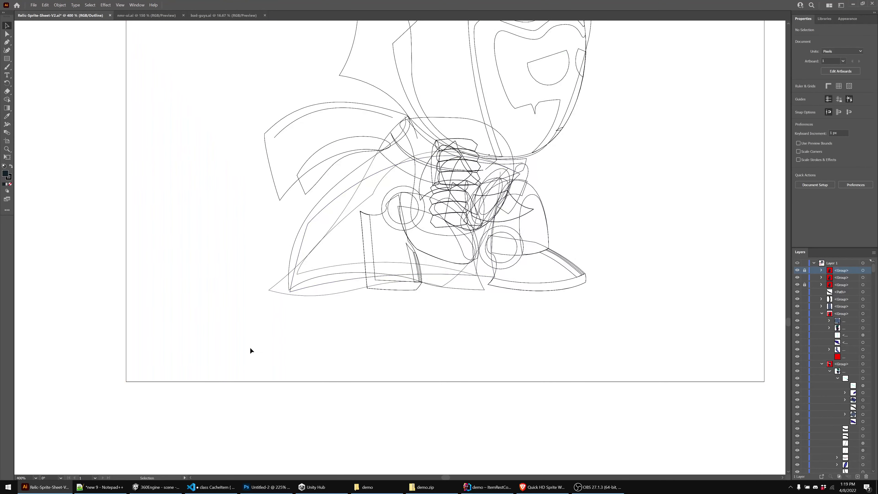
{"action": "scroll", "coordinate": [376, 306], "scroll_direction": "up", "scroll_amount": 1}
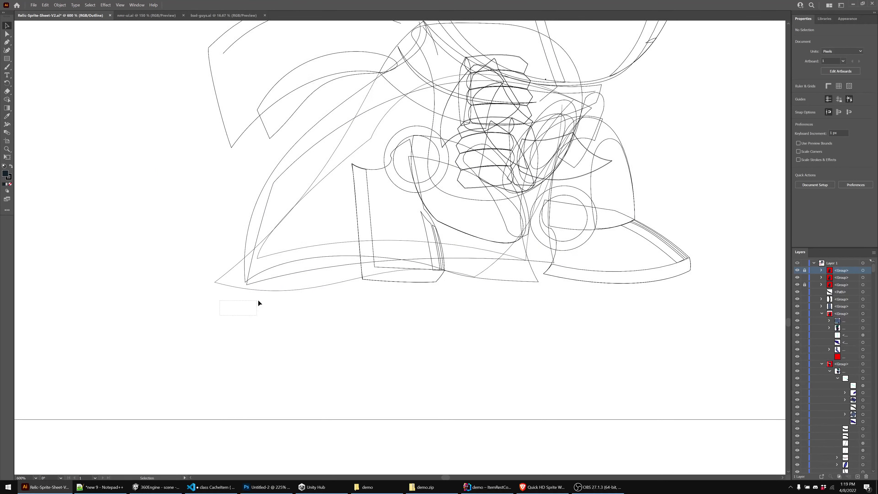
{"action": "left_click_drag", "start_coordinate": [258, 301], "coordinate": [313, 245]}
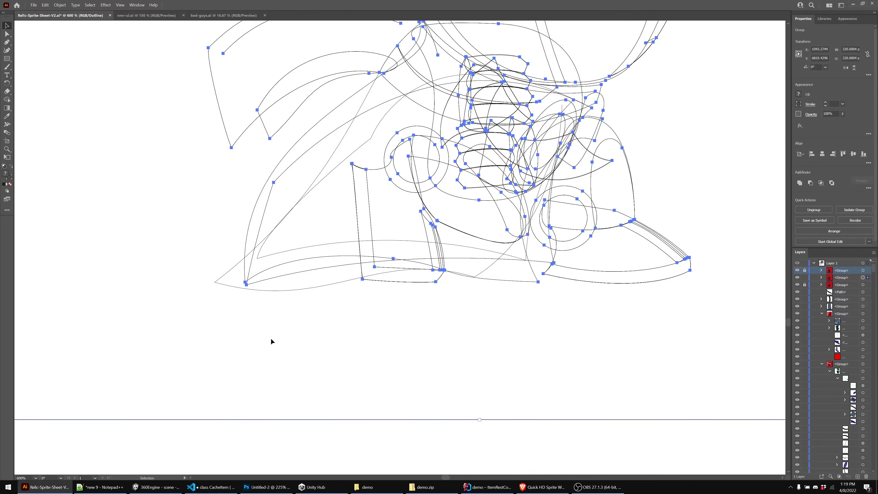
{"action": "key", "text": "a"}
{"action": "left_click_drag", "start_coordinate": [233, 299], "coordinate": [265, 275]}
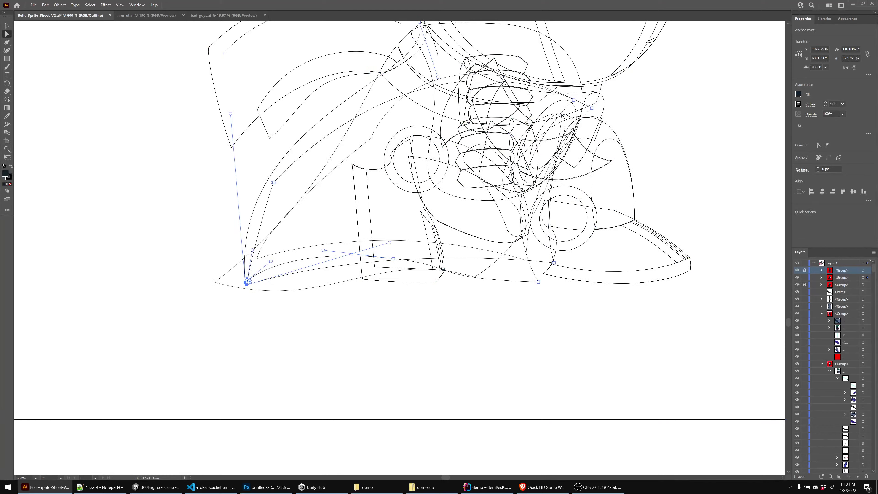
{"action": "key", "text": "alt+Tab"}
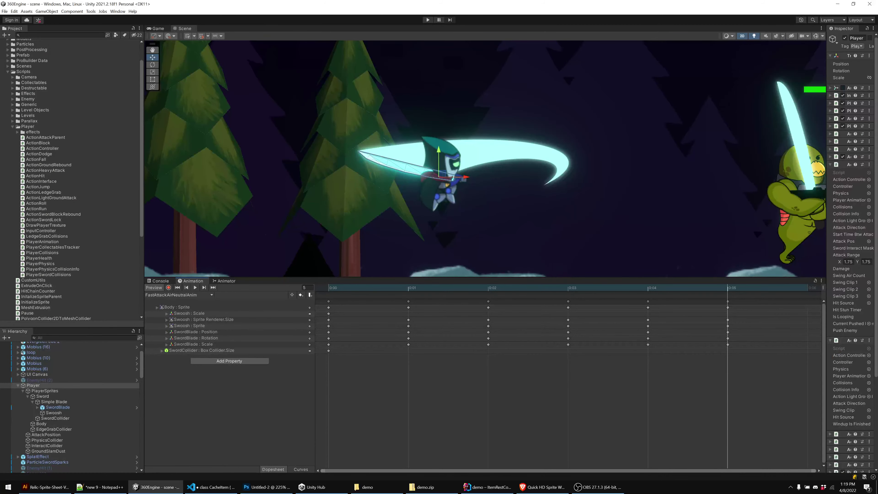
{"action": "key", "text": "alt+Tab"}
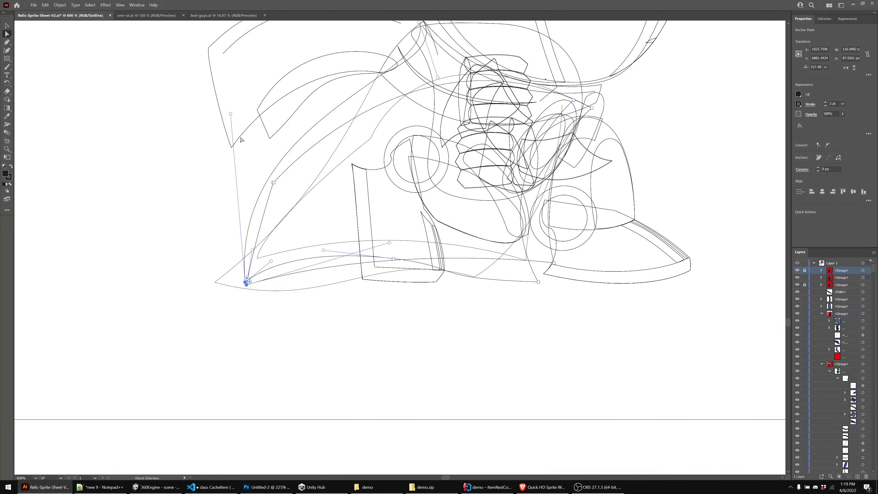
{"action": "scroll", "coordinate": [214, 274], "scroll_direction": "up", "scroll_amount": 2}
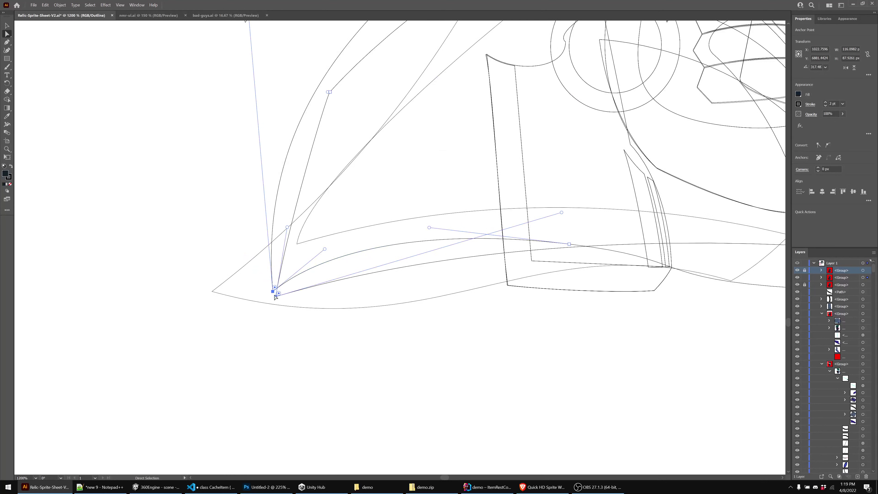
{"action": "left_click", "coordinate": [276, 299]}
{"action": "left_click_drag", "start_coordinate": [276, 298], "coordinate": [247, 282]}
{"action": "scroll", "coordinate": [378, 305], "scroll_direction": "down", "scroll_amount": 6, "text": "alt"}
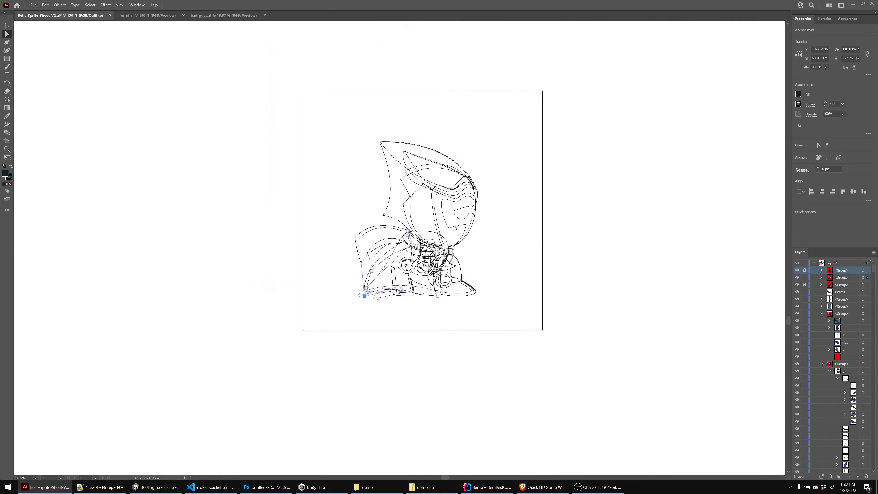
{"action": "key", "text": "ctrl+y"}
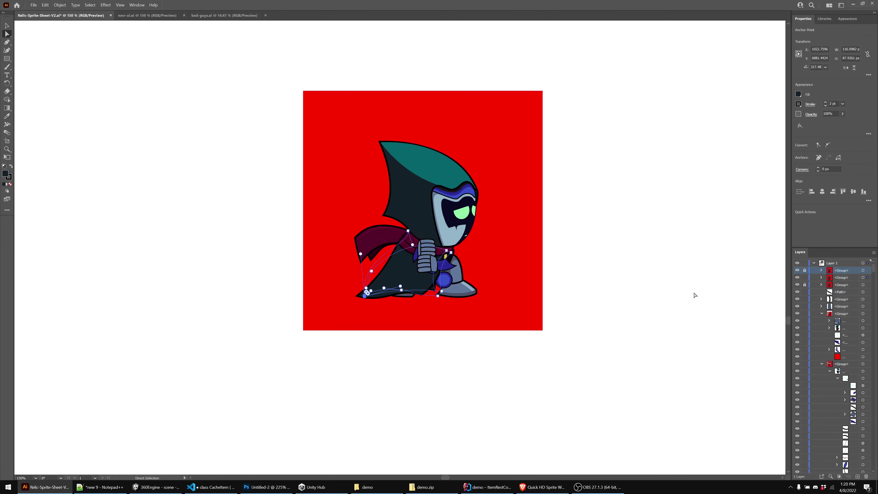
{"action": "left_click", "coordinate": [702, 283]}
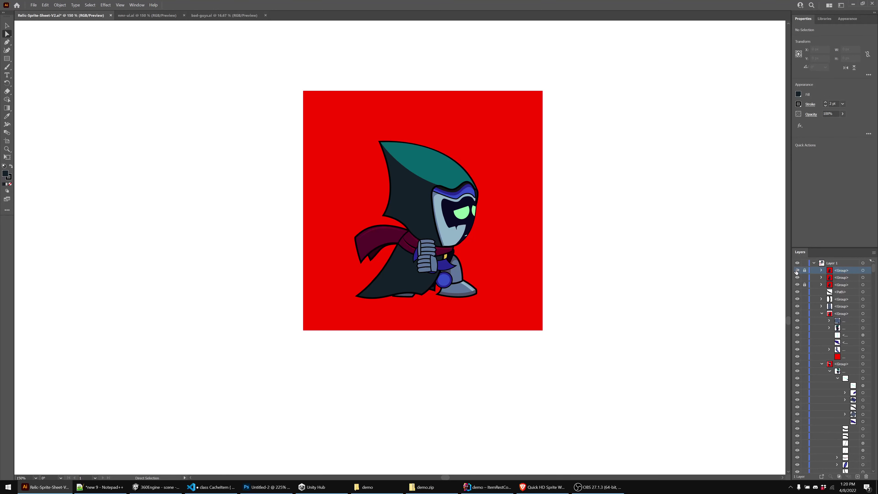
Compare the cloak shapes by repeatedly hiding and showing the third frame's group, leaving it visible in Outline view
{"action": "left_click", "coordinate": [797, 270]}
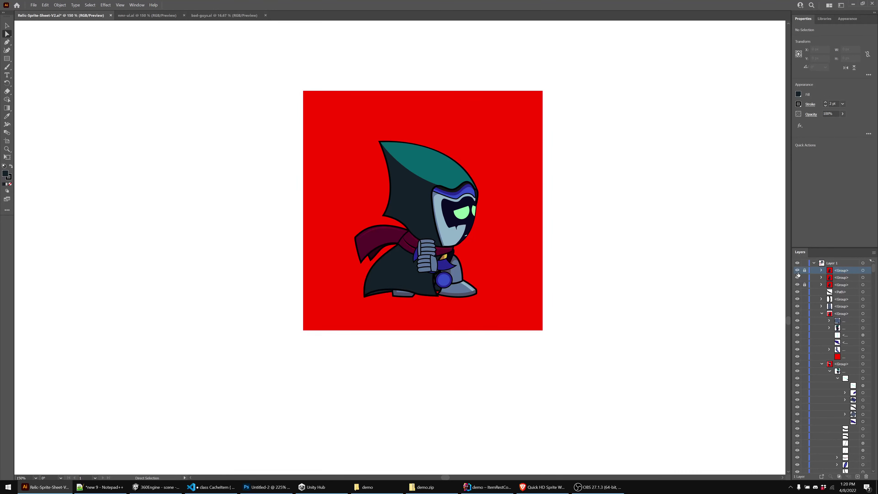
{"action": "left_click", "coordinate": [797, 272]}
{"action": "left_click", "coordinate": [798, 271]}
{"action": "left_click", "coordinate": [798, 271]}
{"action": "left_click", "coordinate": [797, 271]}
{"action": "left_click", "coordinate": [798, 273]}
{"action": "left_click", "coordinate": [797, 273]}
{"action": "left_click", "coordinate": [797, 273]}
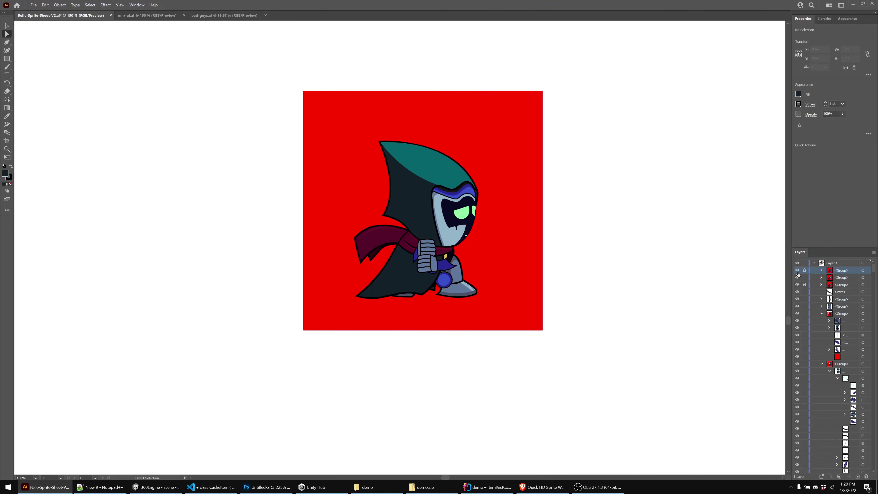
{"action": "left_click", "coordinate": [798, 271]}
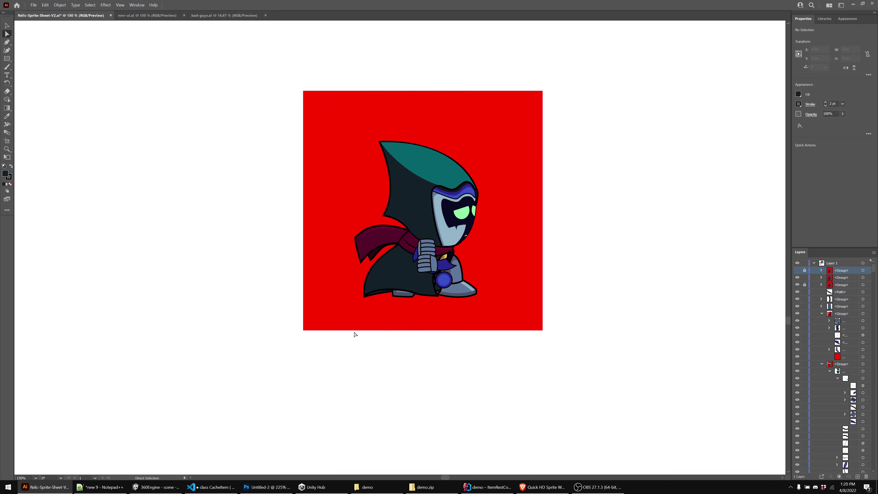
{"action": "key", "text": "ctrl+y"}
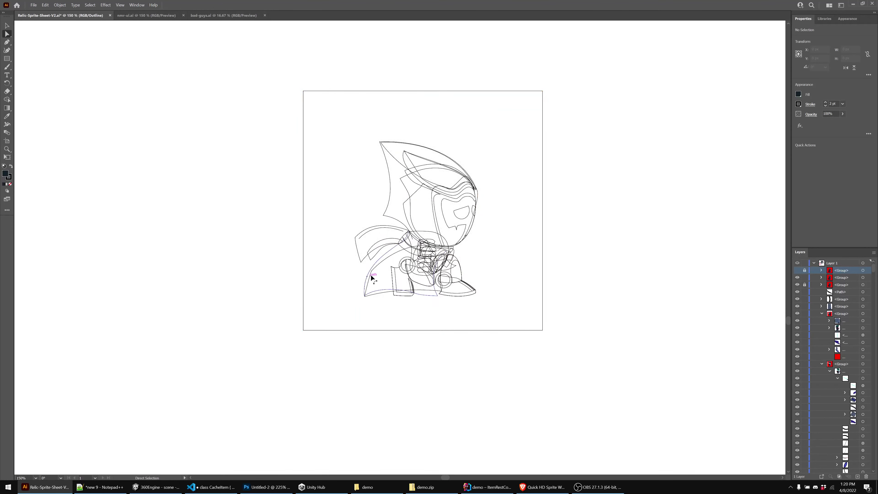
{"action": "left_click", "coordinate": [795, 272]}
Flatten the back curve of the middle frame's outer cloak path and move its rear tip outward, between the other two frames' tips
{"action": "scroll", "coordinate": [359, 305], "scroll_direction": "up", "scroll_amount": 2}
{"action": "scroll", "coordinate": [475, 223], "scroll_direction": "up", "scroll_amount": 3}
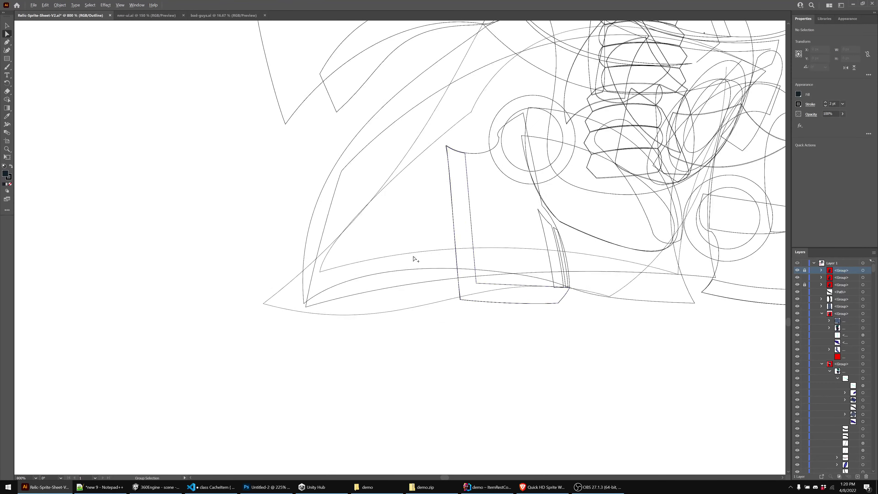
{"action": "scroll", "coordinate": [367, 308], "scroll_direction": "up", "scroll_amount": 1}
{"action": "left_click_drag", "start_coordinate": [331, 323], "coordinate": [331, 325]}
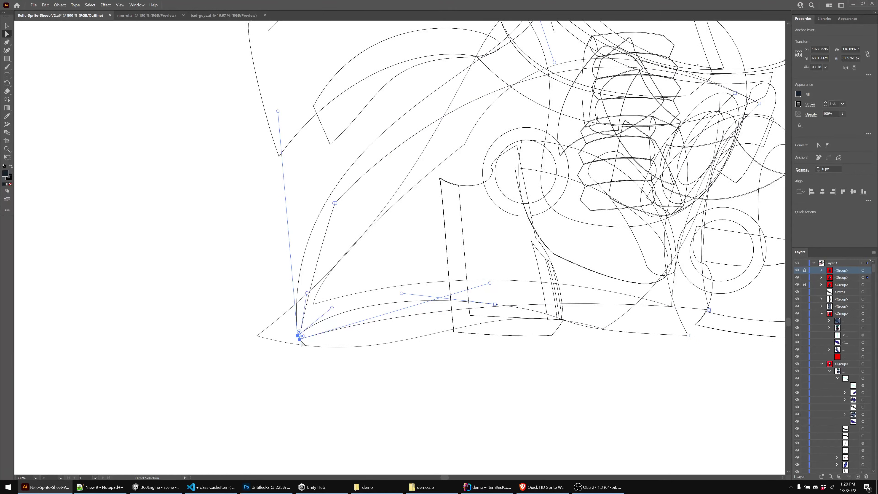
{"action": "left_click_drag", "start_coordinate": [300, 337], "coordinate": [300, 341]}
{"action": "left_click_drag", "start_coordinate": [300, 341], "coordinate": [299, 341]}
{"action": "left_click_drag", "start_coordinate": [277, 113], "coordinate": [346, 129]}
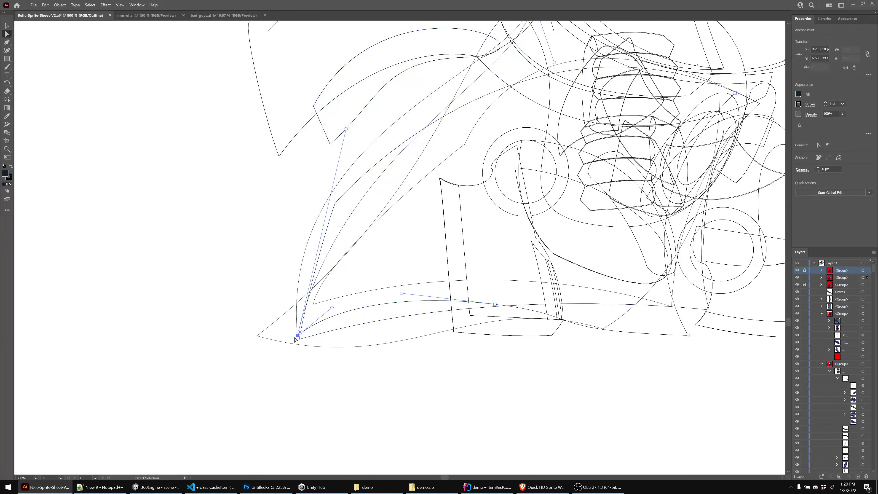
{"action": "left_click_drag", "start_coordinate": [297, 335], "coordinate": [284, 335]}
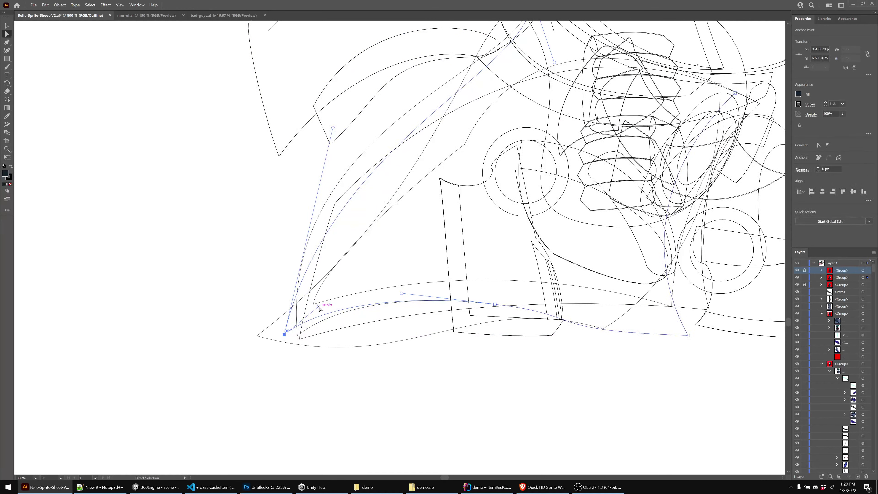
Reshape the bottom edge of the middle frame's cloak by adjusting its curve handles and shifting its middle anchor and front corner backward
{"action": "left_click_drag", "start_coordinate": [318, 308], "coordinate": [327, 315]}
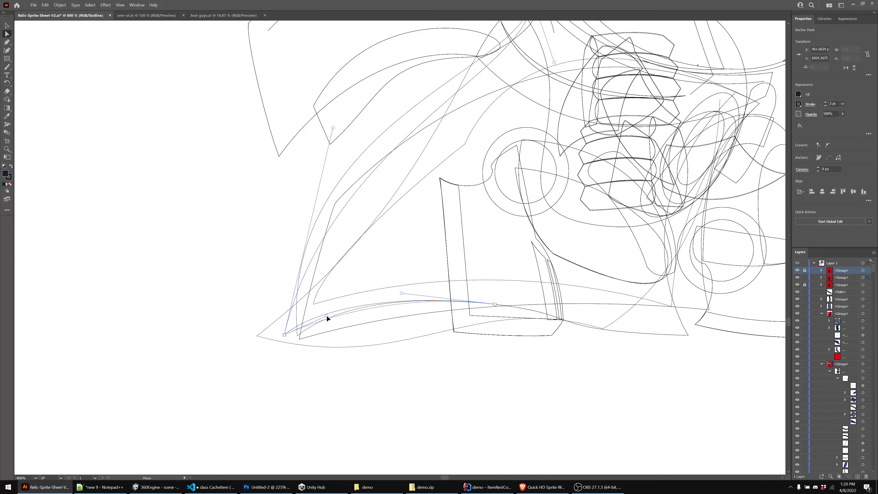
{"action": "left_click_drag", "start_coordinate": [402, 294], "coordinate": [395, 304]}
{"action": "left_click", "coordinate": [284, 335]}
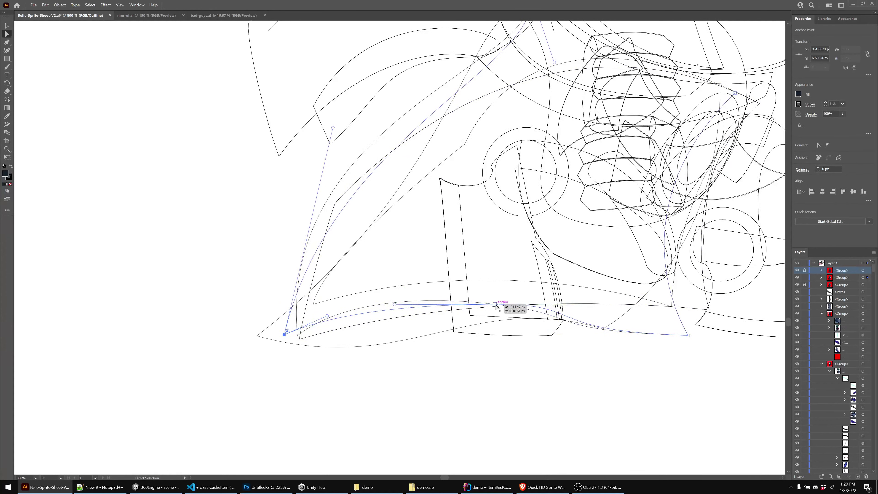
{"action": "left_click_drag", "start_coordinate": [495, 305], "coordinate": [489, 307]}
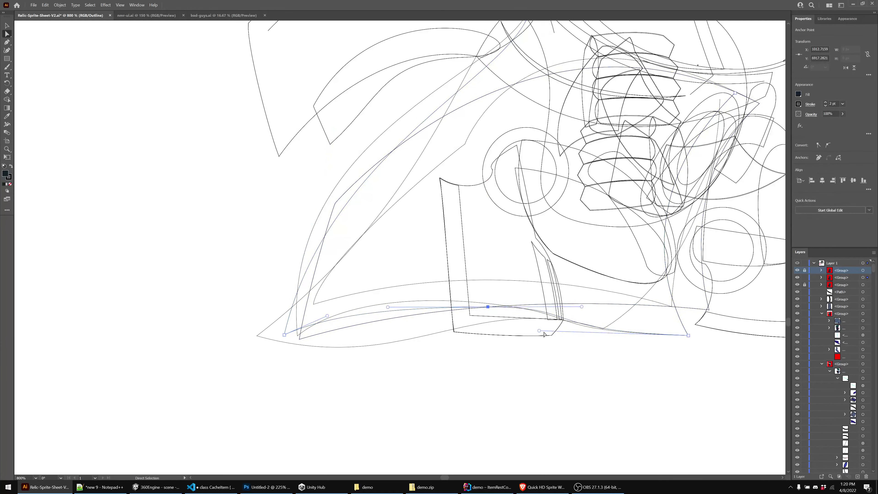
{"action": "left_click_drag", "start_coordinate": [539, 331], "coordinate": [556, 335]}
{"action": "left_click_drag", "start_coordinate": [688, 336], "coordinate": [662, 334]}
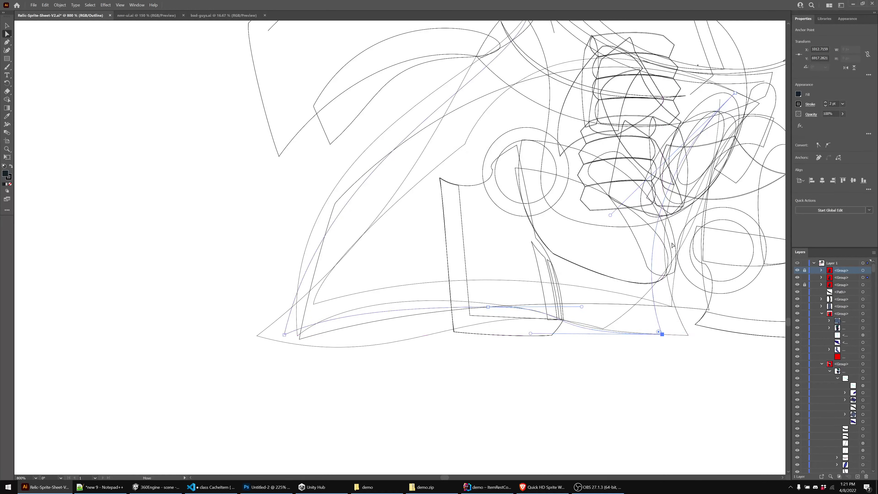
Adjust the front edge's curve handle on the middle frame's outer cloak and shift the inner cloak's front corner backward
{"action": "left_click_drag", "start_coordinate": [609, 214], "coordinate": [649, 207]}
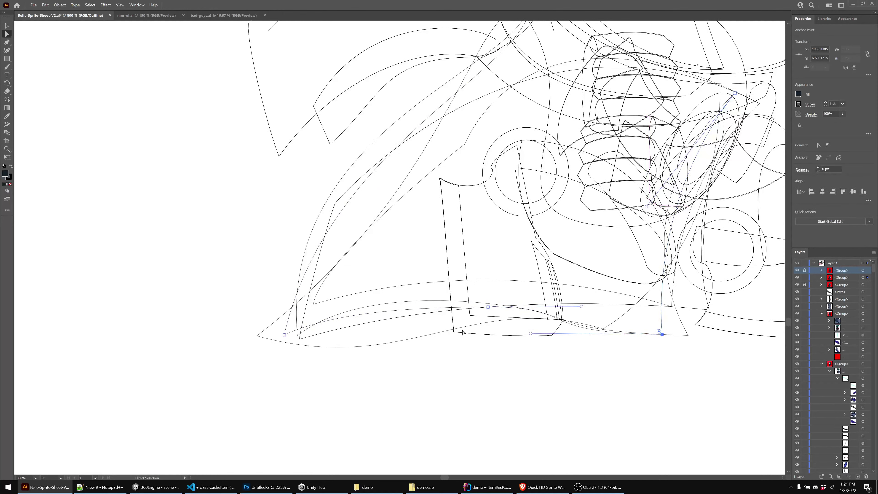
{"action": "left_click_drag", "start_coordinate": [651, 346], "coordinate": [543, 365]}
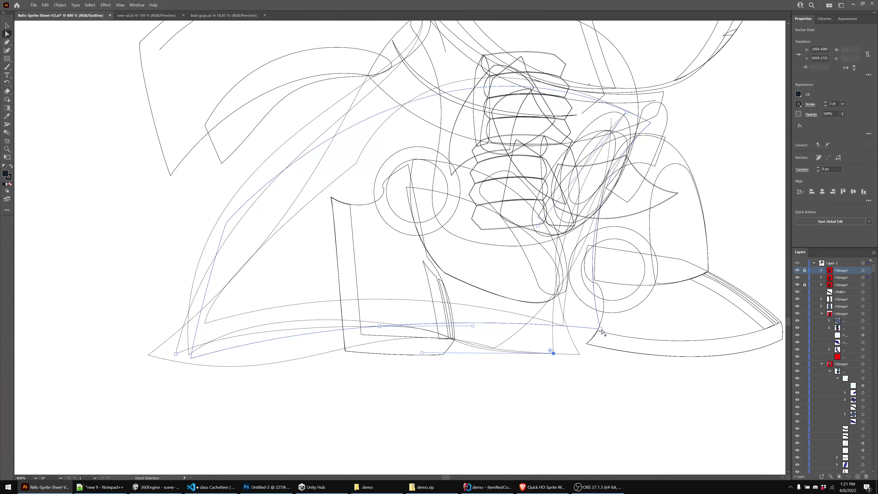
{"action": "left_click_drag", "start_coordinate": [597, 329], "coordinate": [589, 328]}
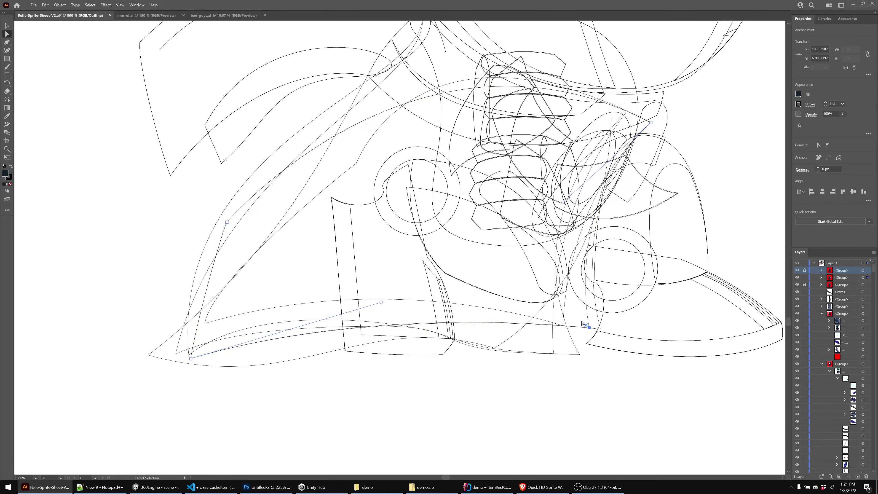
Unlock the third frame, move its and the middle frame's inner cloak front corners up and backward, and relock the third frame
{"action": "left_click", "coordinate": [797, 278]}
{"action": "left_click", "coordinate": [797, 278]}
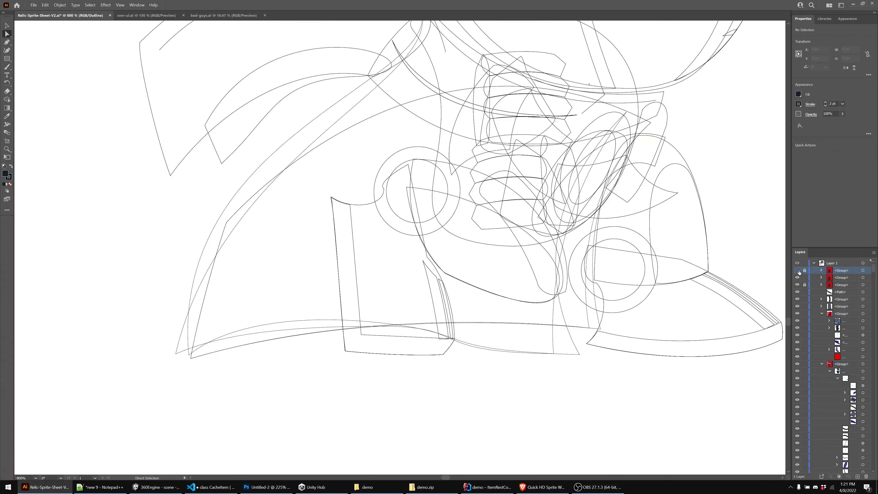
{"action": "left_click", "coordinate": [798, 271]}
{"action": "left_click", "coordinate": [798, 271]}
{"action": "left_click", "coordinate": [798, 270]}
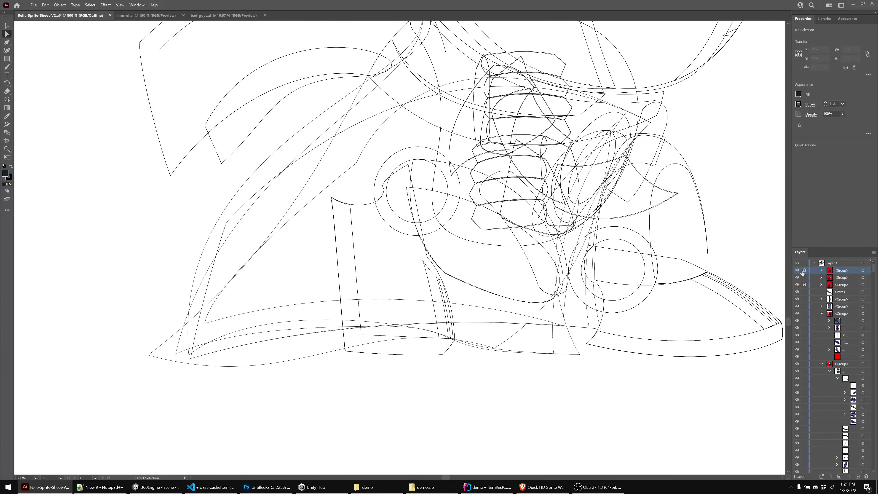
{"action": "scroll", "coordinate": [566, 323], "scroll_direction": "up", "scroll_amount": 3}
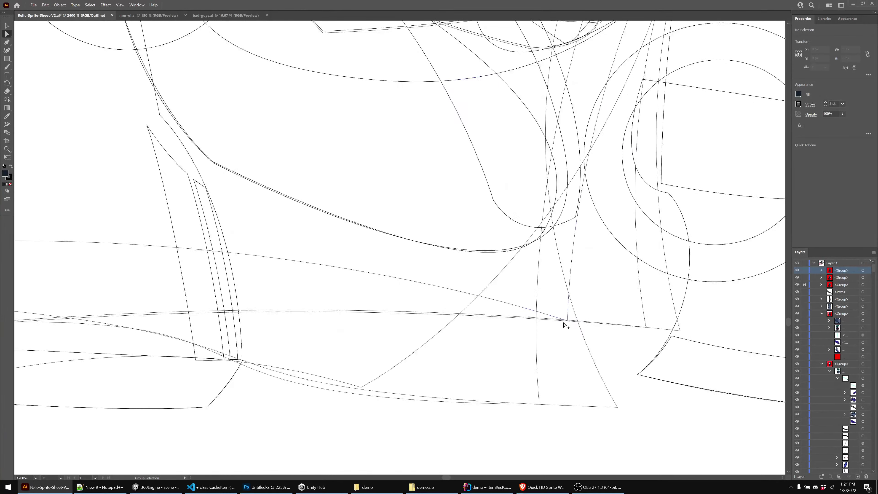
{"action": "left_click_drag", "start_coordinate": [568, 320], "coordinate": [557, 297]}
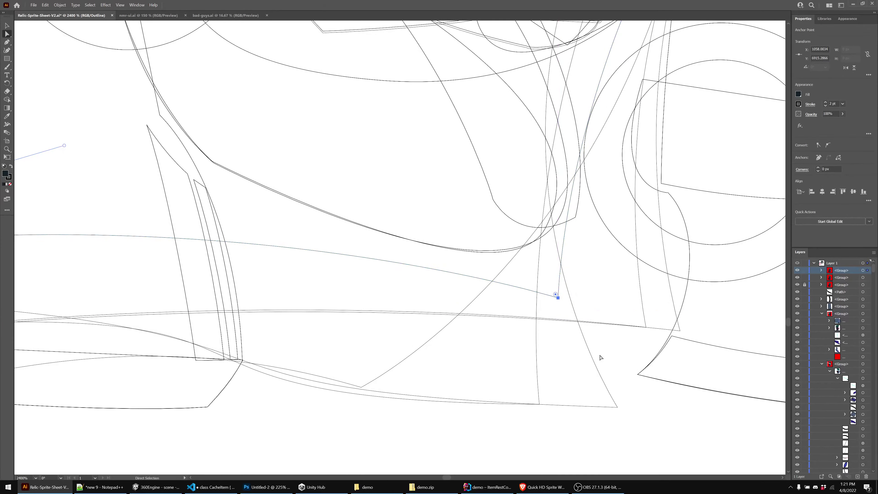
{"action": "left_click_drag", "start_coordinate": [647, 326], "coordinate": [619, 318]}
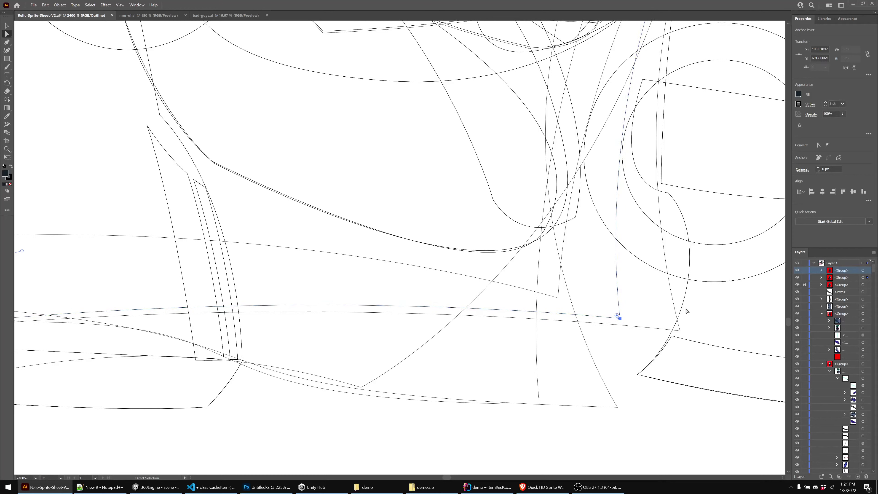
{"action": "left_click", "coordinate": [713, 324]}
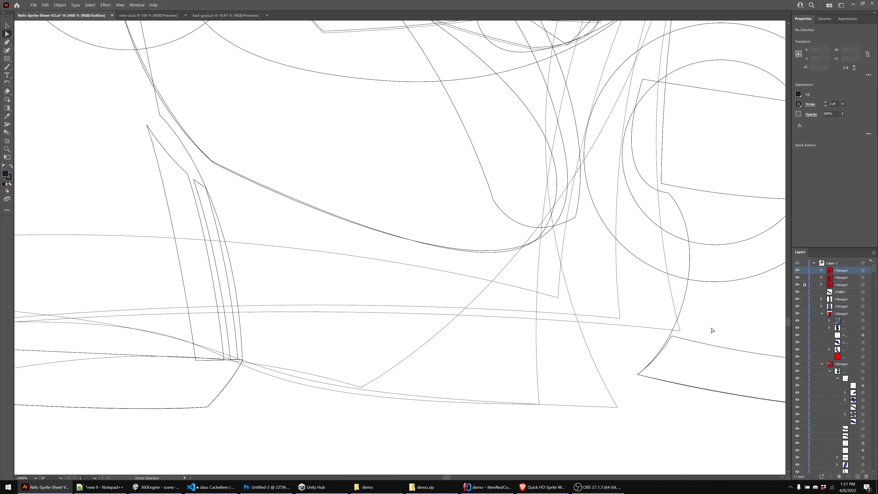
{"action": "left_click", "coordinate": [805, 271]}
Return to Preview with the third frame hidden, and fit the middle frame's inner cloak behind the outer one by moving its back anchor and rear tip
{"action": "left_click", "coordinate": [798, 278]}
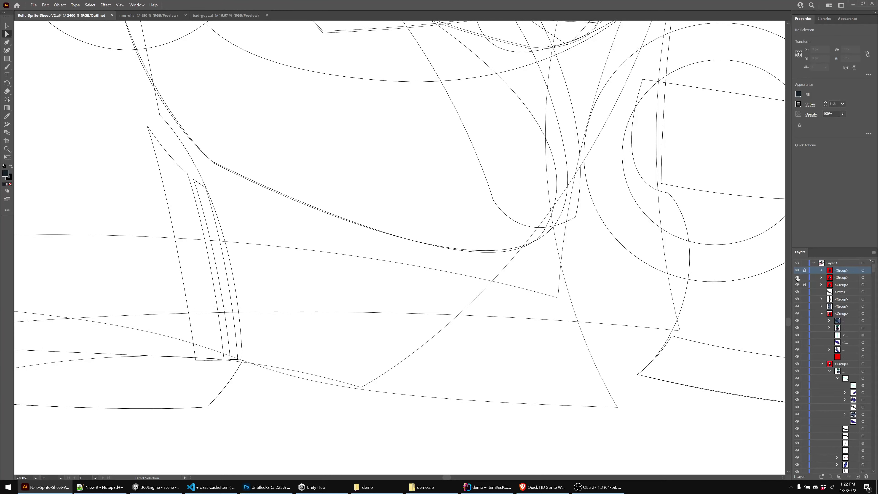
{"action": "left_click", "coordinate": [798, 278]}
{"action": "scroll", "coordinate": [384, 281], "scroll_direction": "down", "scroll_amount": 3}
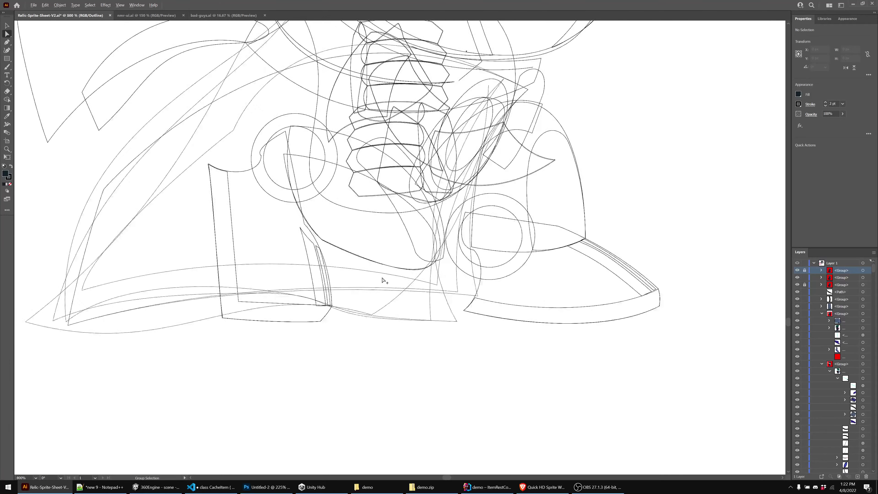
{"action": "left_click_drag", "start_coordinate": [444, 234], "coordinate": [582, 345]}
{"action": "key", "text": "ctrl+y"}
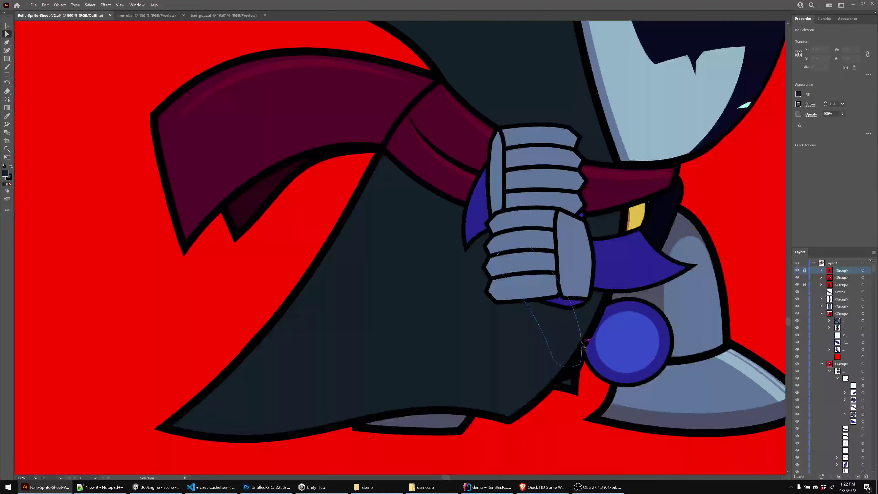
{"action": "scroll", "coordinate": [386, 300], "scroll_direction": "down", "scroll_amount": 1}
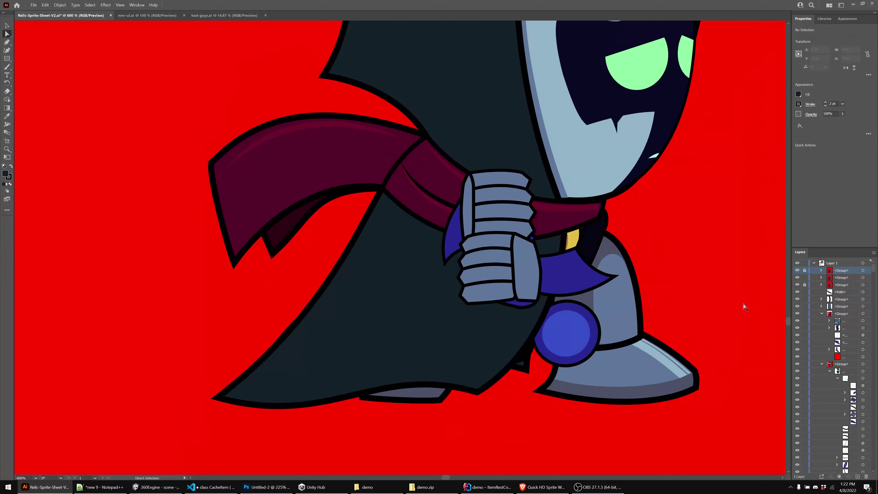
{"action": "left_click", "coordinate": [798, 270]}
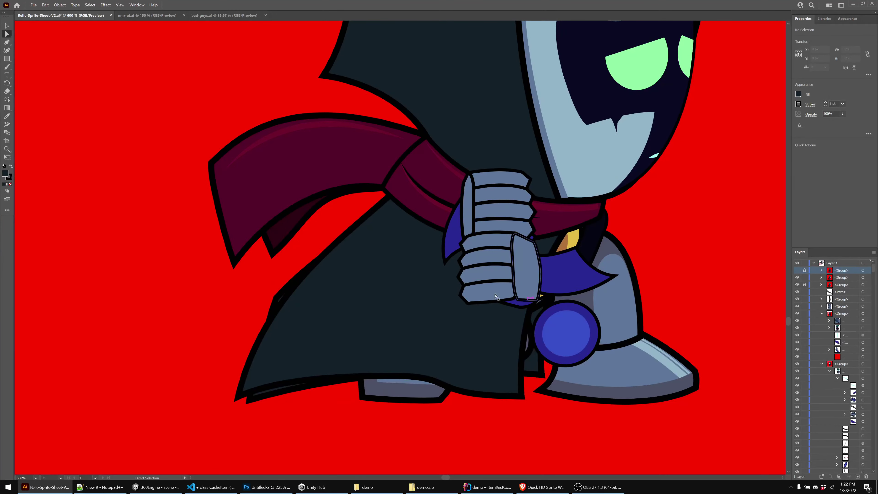
{"action": "left_click", "coordinate": [280, 300]}
{"action": "left_click_drag", "start_coordinate": [295, 298], "coordinate": [341, 291]}
{"action": "left_click_drag", "start_coordinate": [249, 400], "coordinate": [239, 397]}
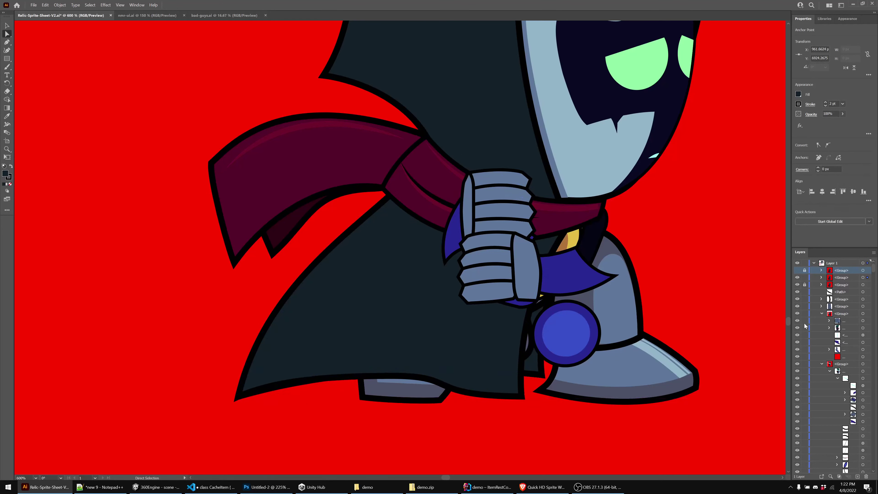
Compare the cloak shapes across the three frames by hiding and showing the middle and third groups, leaving the middle frame in view
{"action": "left_click", "coordinate": [797, 281]}
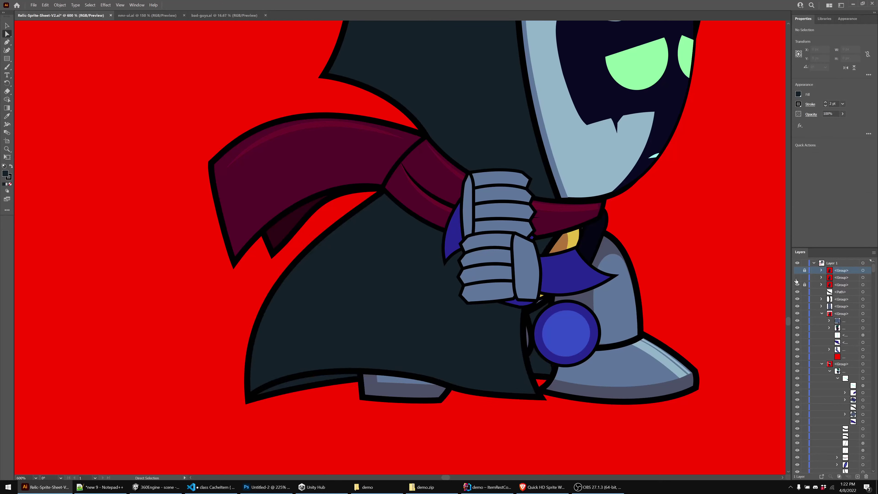
{"action": "left_click", "coordinate": [797, 270]}
{"action": "left_click", "coordinate": [797, 271]}
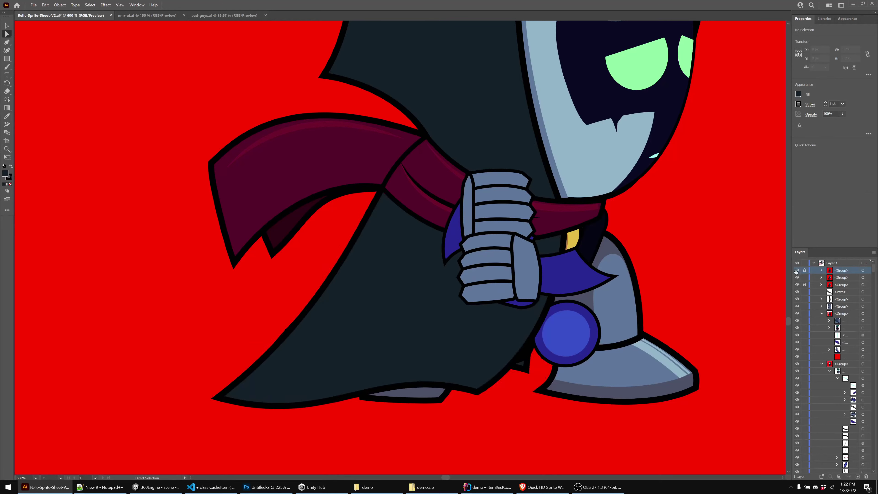
{"action": "left_click", "coordinate": [797, 271]}
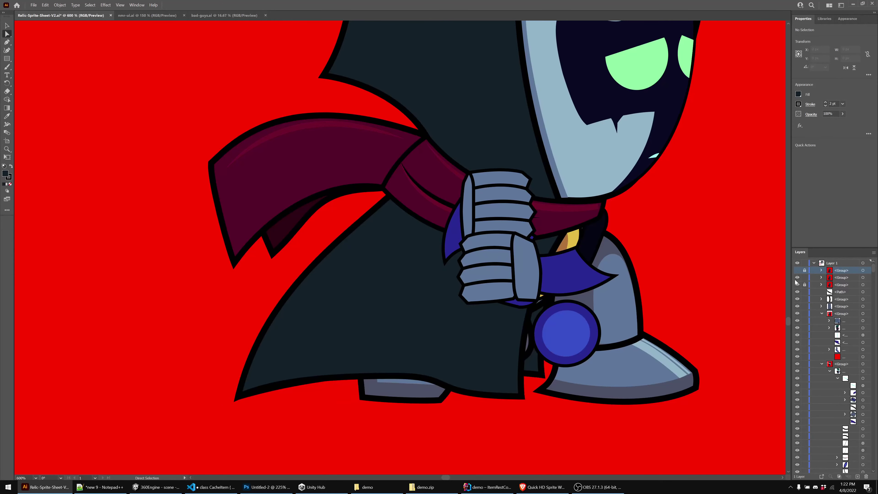
{"action": "left_click", "coordinate": [797, 281]}
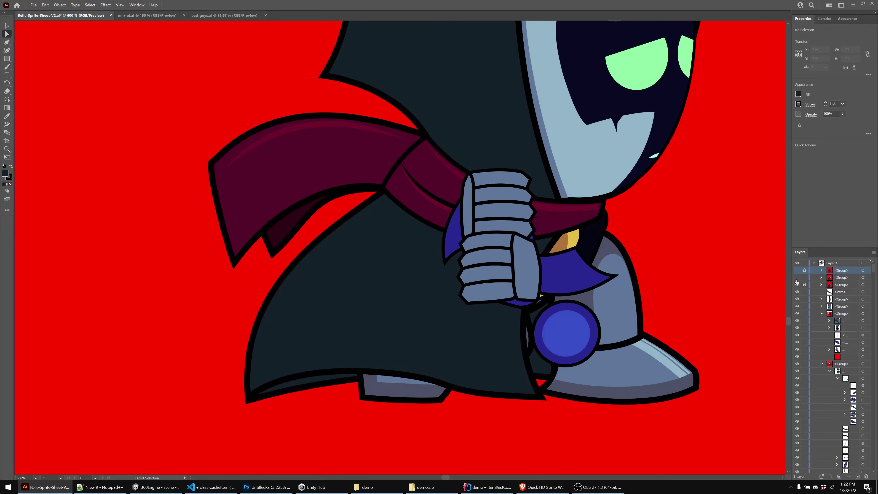
{"action": "left_click", "coordinate": [797, 281]}
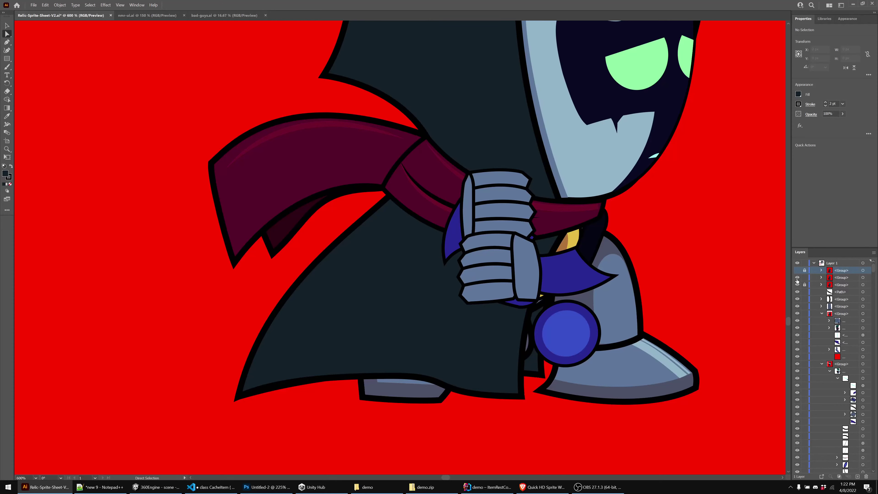
{"action": "left_click", "coordinate": [798, 271]}
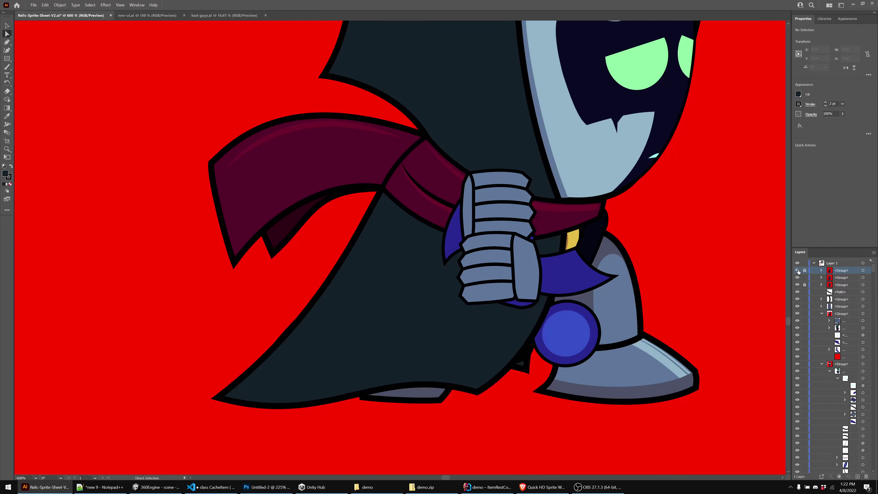
{"action": "left_click", "coordinate": [798, 271]}
Adjust the middle-anchor handles on the outer cloak's bottom edge and lower the inner cloak's bottom curve in the middle frame
{"action": "left_click", "coordinate": [427, 386]}
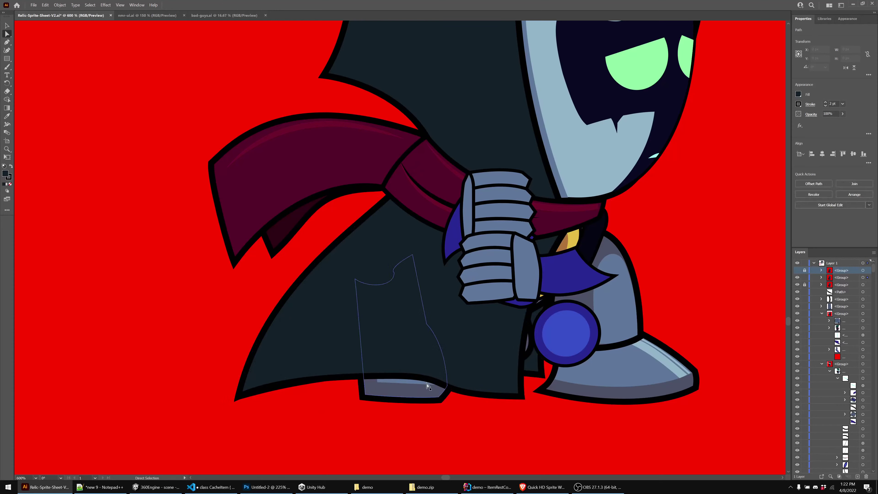
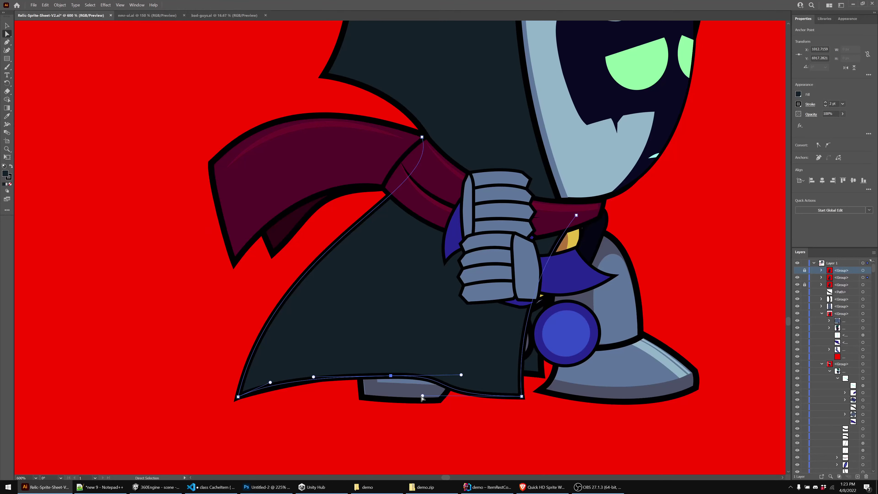
{"action": "left_click_drag", "start_coordinate": [422, 396], "coordinate": [448, 381]}
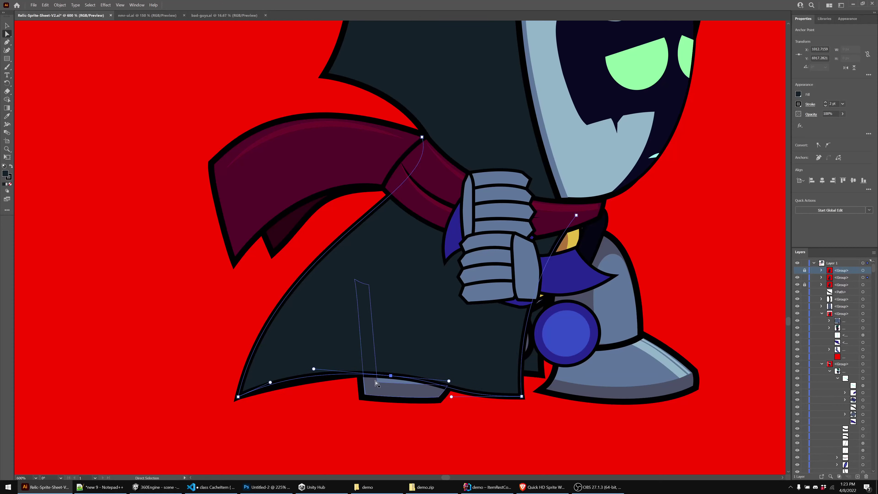
{"action": "left_click", "coordinate": [533, 369]}
{"action": "left_click", "coordinate": [542, 377]}
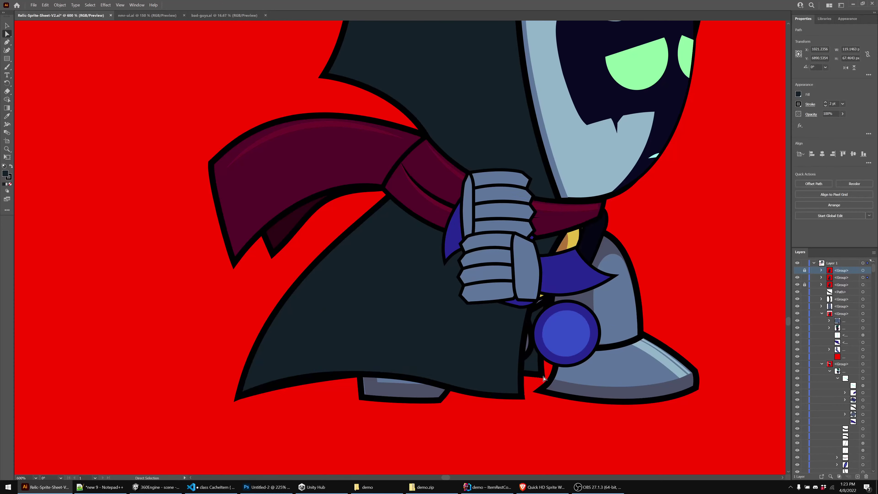
{"action": "left_click", "coordinate": [542, 376]}
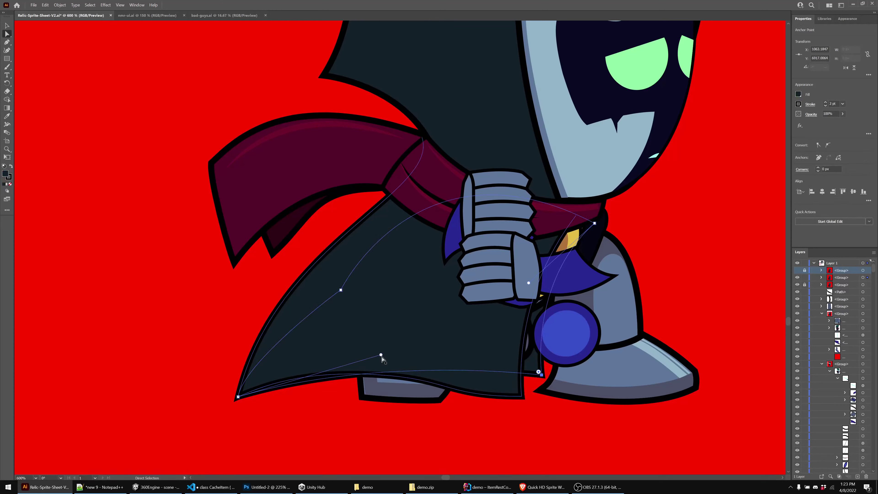
{"action": "left_click_drag", "start_coordinate": [382, 356], "coordinate": [379, 367]}
{"action": "left_click", "coordinate": [304, 419]}
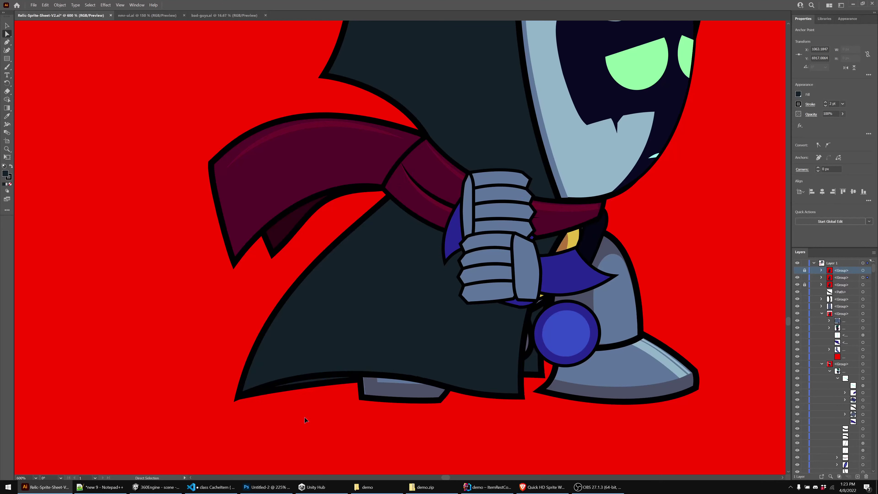
Swing the top anchor's curve handle backward on the middle frame's outer cloak and compare the result with the first frame
{"action": "scroll", "coordinate": [412, 417], "scroll_direction": "down", "scroll_amount": 2}
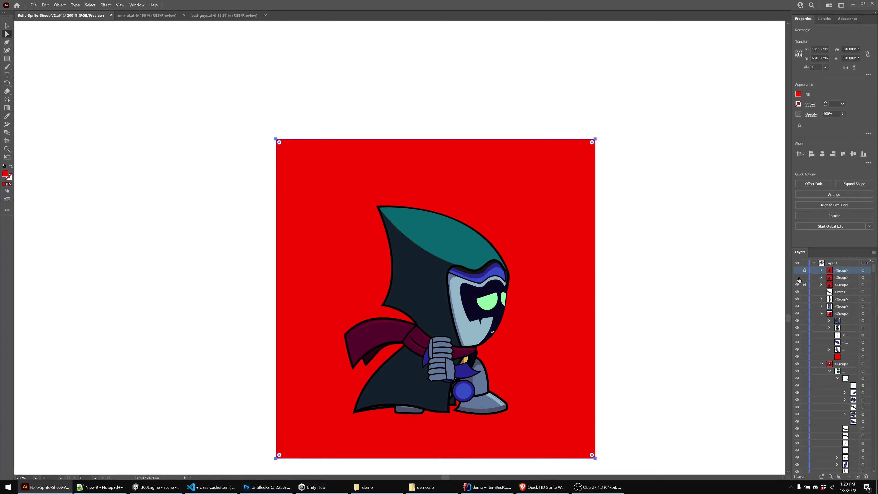
{"action": "key", "text": "ctrl+shift+a"}
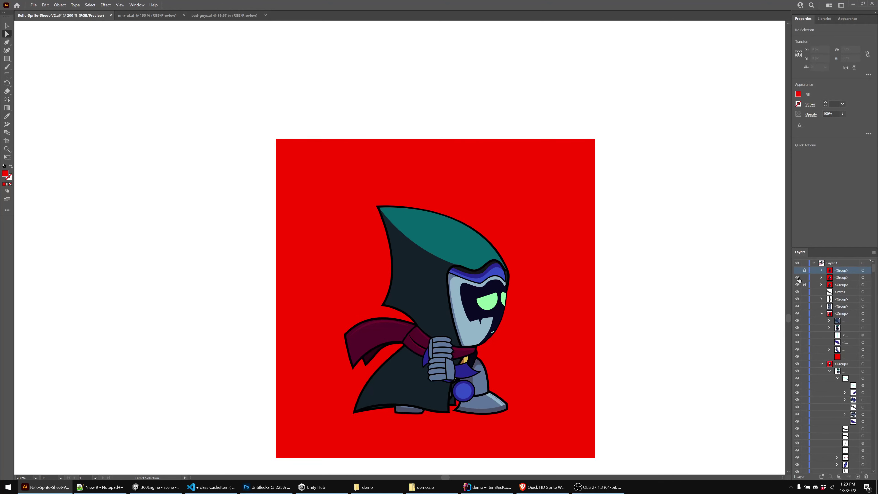
{"action": "left_click_drag", "start_coordinate": [407, 360], "coordinate": [407, 357]}
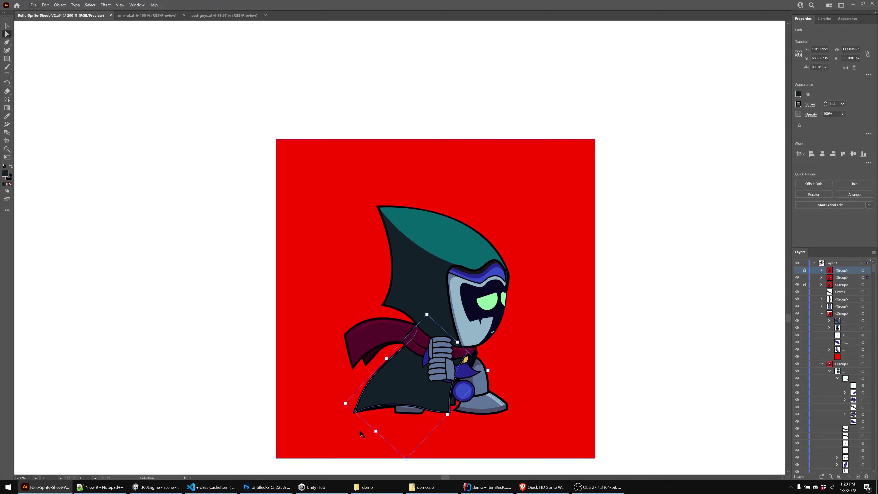
{"action": "scroll", "coordinate": [394, 343], "scroll_direction": "up", "scroll_amount": 3}
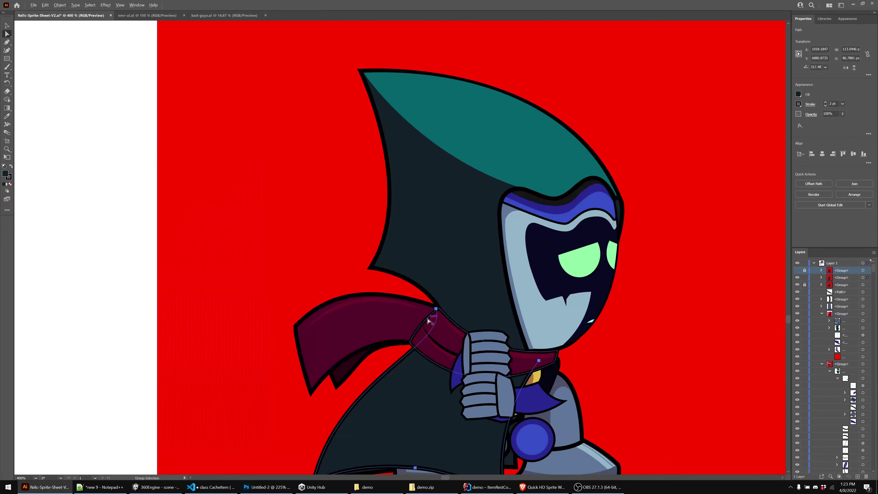
{"action": "left_click", "coordinate": [436, 309]}
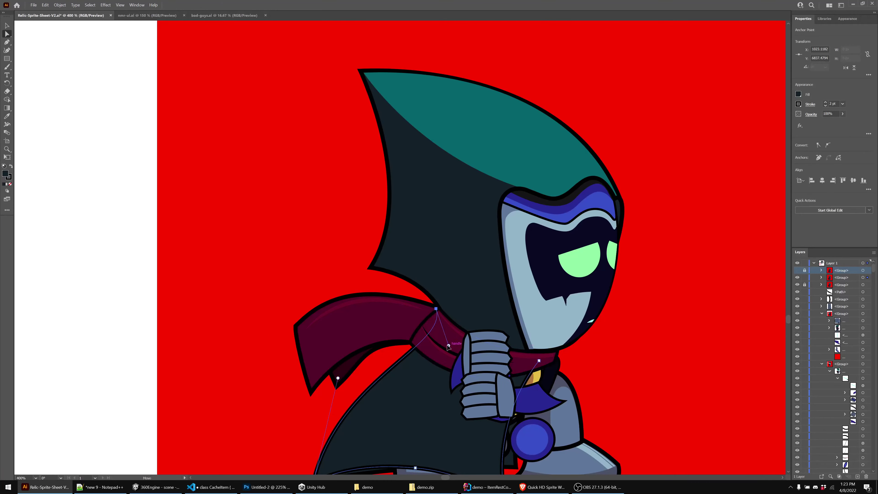
{"action": "left_click_drag", "start_coordinate": [448, 345], "coordinate": [433, 346]}
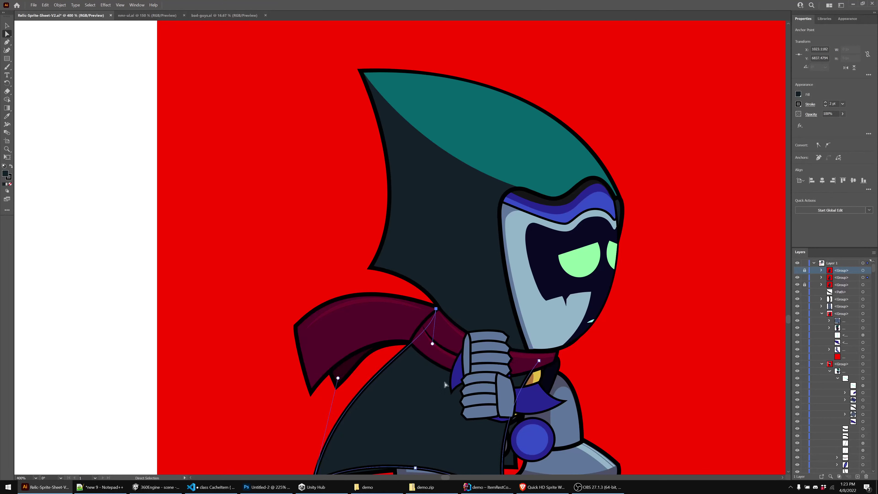
{"action": "scroll", "coordinate": [433, 346], "scroll_direction": "down", "scroll_amount": 1}
{"action": "left_click_drag", "start_coordinate": [512, 401], "coordinate": [481, 367]}
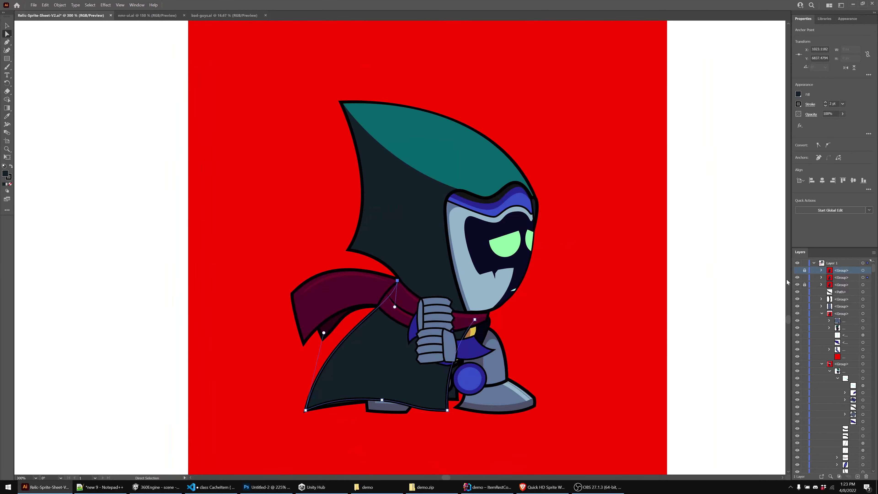
{"action": "left_click", "coordinate": [798, 278]}
{"action": "left_click", "coordinate": [798, 278]}
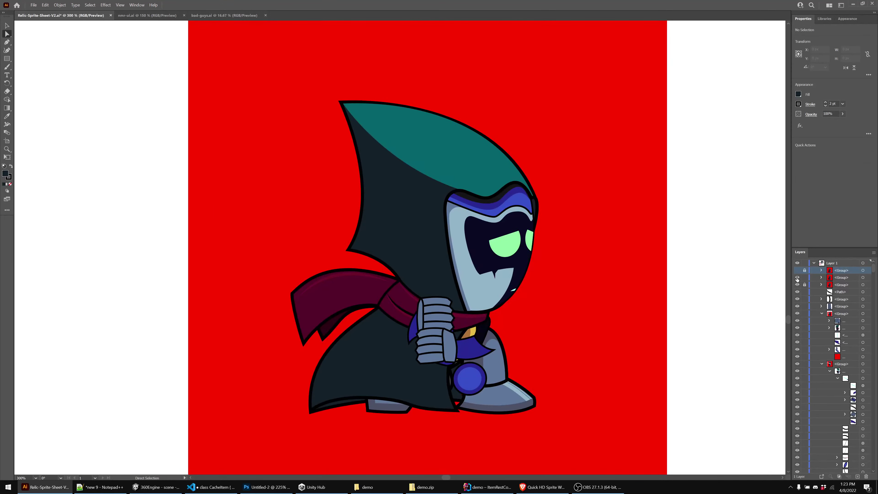
Compare the middle frame's cloak with the first frame by repeatedly hiding and showing the middle group
{"action": "left_click", "coordinate": [797, 278]}
{"action": "left_click", "coordinate": [797, 278]}
{"action": "left_click", "coordinate": [797, 278]}
{"action": "left_click", "coordinate": [797, 278]}
{"action": "left_click", "coordinate": [797, 278]}
{"action": "left_click", "coordinate": [797, 278]}
{"action": "left_click", "coordinate": [797, 278]}
{"action": "left_click", "coordinate": [797, 279]}
{"action": "left_click", "coordinate": [797, 278]}
{"action": "left_click", "coordinate": [797, 278]}
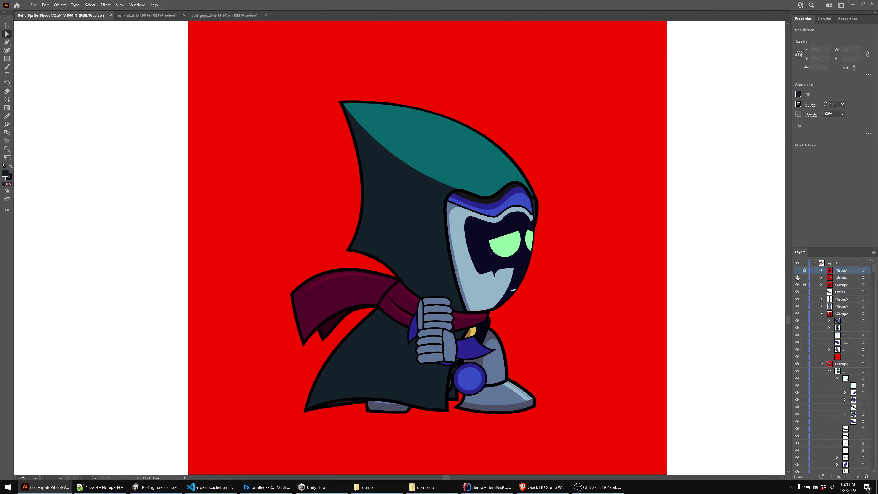
Compare the middle and third frames' cloak shapes in Preview and Outline view by toggling the third group's visibility
{"action": "left_click", "coordinate": [798, 271]}
{"action": "left_click", "coordinate": [798, 272]}
{"action": "left_click", "coordinate": [797, 271]}
{"action": "left_click", "coordinate": [798, 272]}
{"action": "scroll", "coordinate": [318, 440], "scroll_direction": "up", "scroll_amount": 1}
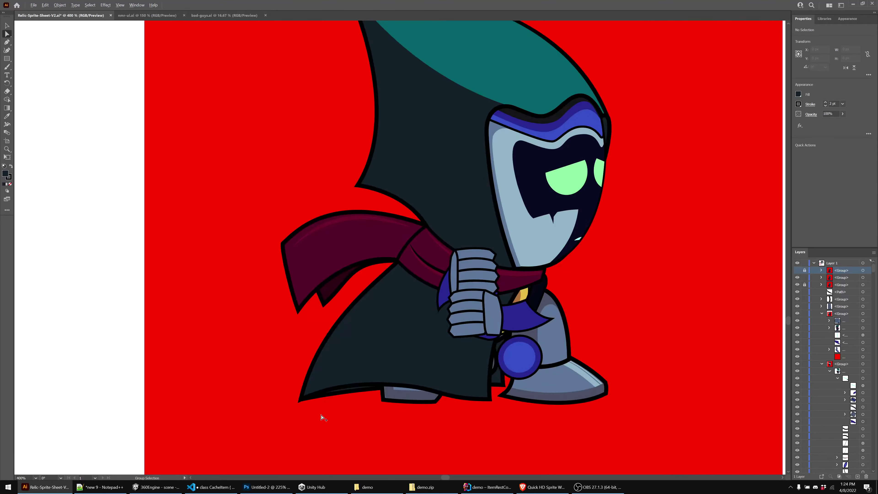
{"action": "key", "text": "ctrl+y"}
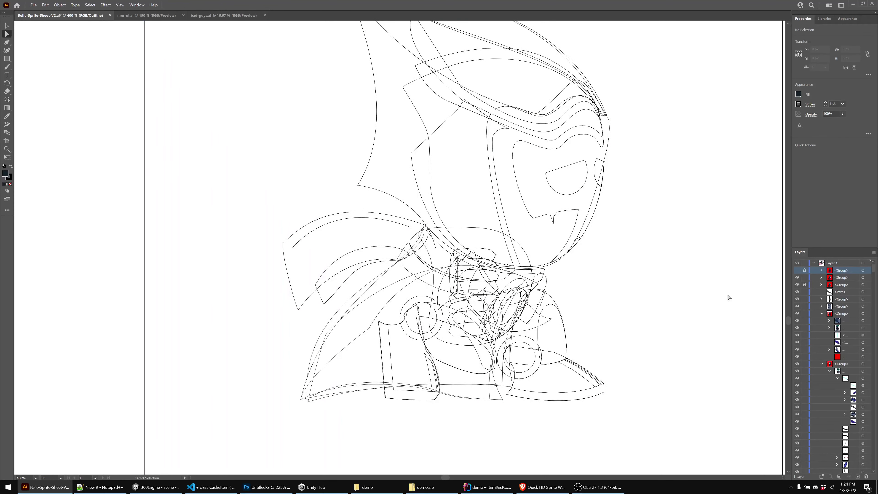
{"action": "left_click", "coordinate": [797, 270]}
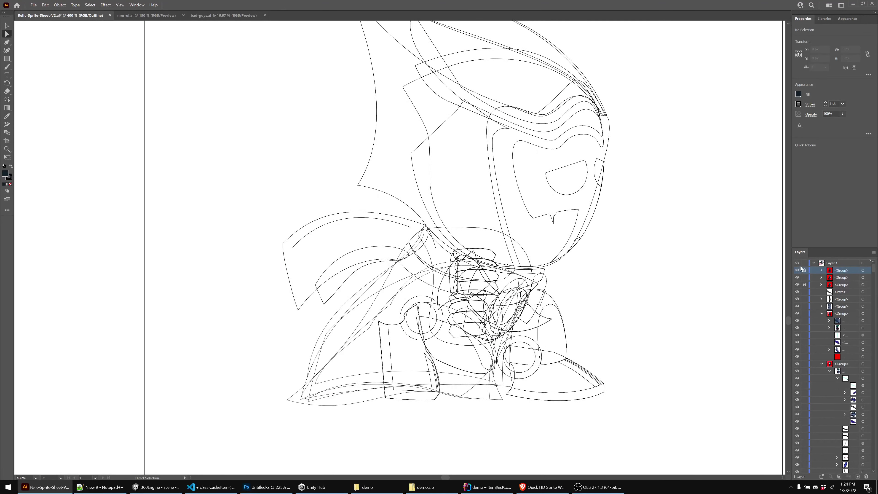
{"action": "key", "text": "ctrl+y"}
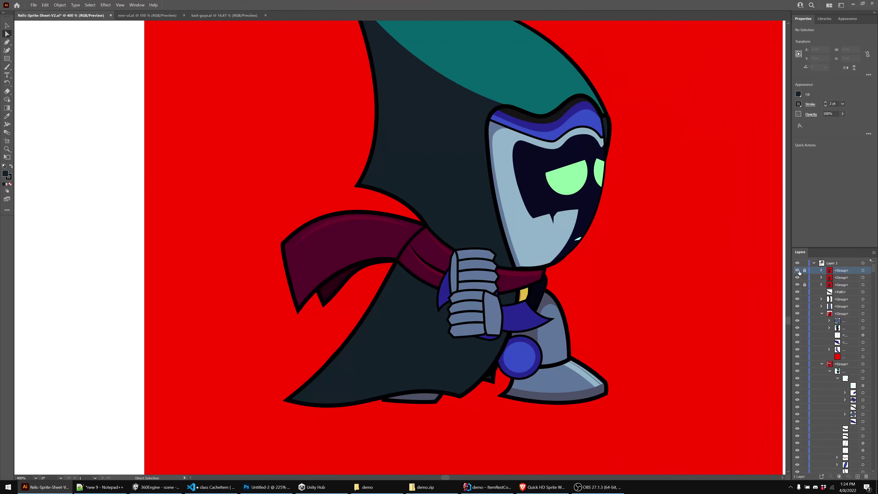
{"action": "left_click", "coordinate": [798, 271]}
{"action": "left_click", "coordinate": [798, 271]}
{"action": "left_click", "coordinate": [799, 270]}
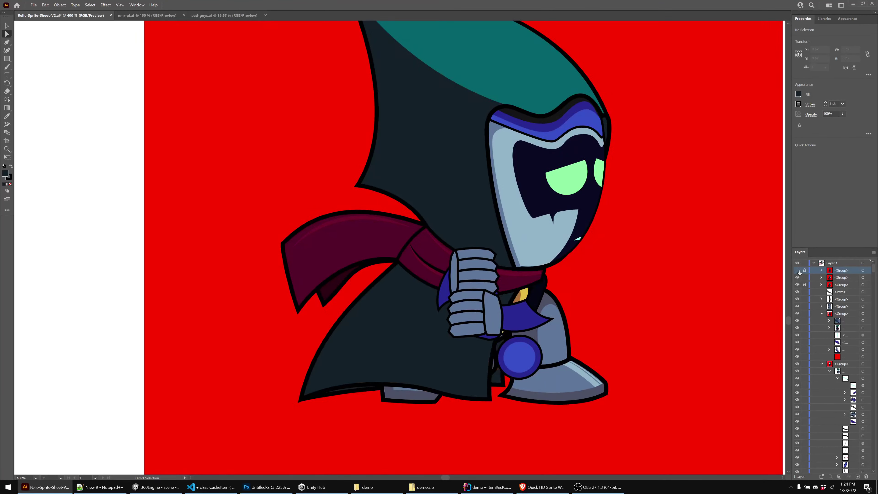
{"action": "left_click", "coordinate": [798, 270]}
{"action": "left_click", "coordinate": [798, 271]}
{"action": "left_click", "coordinate": [798, 278]}
{"action": "left_click", "coordinate": [797, 278]}
In Outline view, shift the outer cloak's front bottom corner backward using the third frame as reference, and return to Preview with the third frame hidden
{"action": "key", "text": "ctrl+y"}
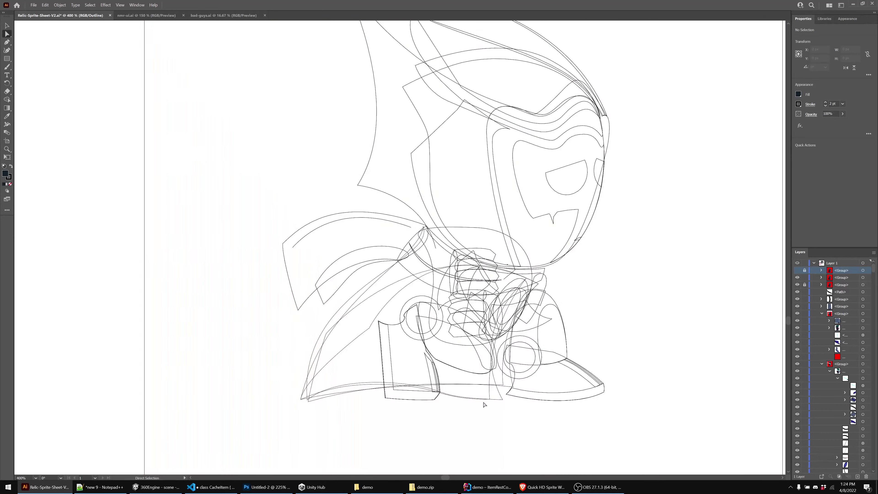
{"action": "scroll", "coordinate": [484, 405], "scroll_direction": "up", "scroll_amount": 5}
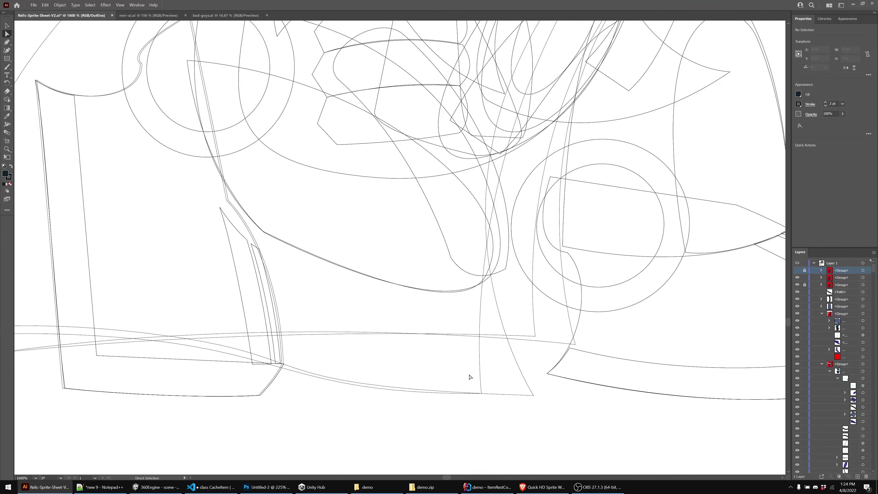
{"action": "left_click", "coordinate": [797, 271]}
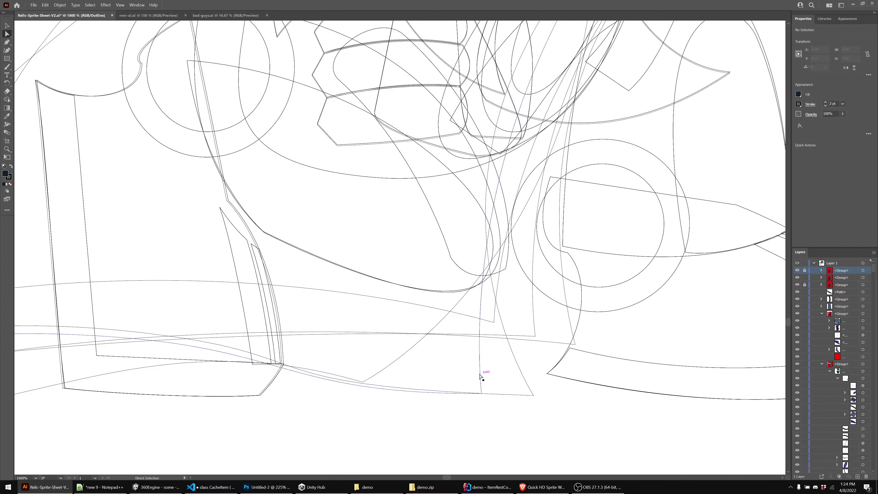
{"action": "left_click_drag", "start_coordinate": [480, 366], "coordinate": [472, 391]}
{"action": "left_click", "coordinate": [515, 431]}
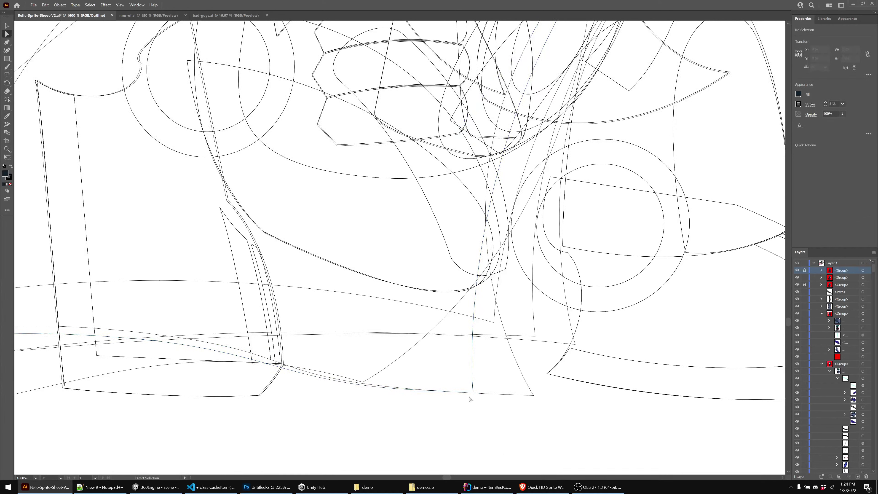
{"action": "left_click_drag", "start_coordinate": [472, 392], "coordinate": [467, 390]}
{"action": "left_click", "coordinate": [496, 414]}
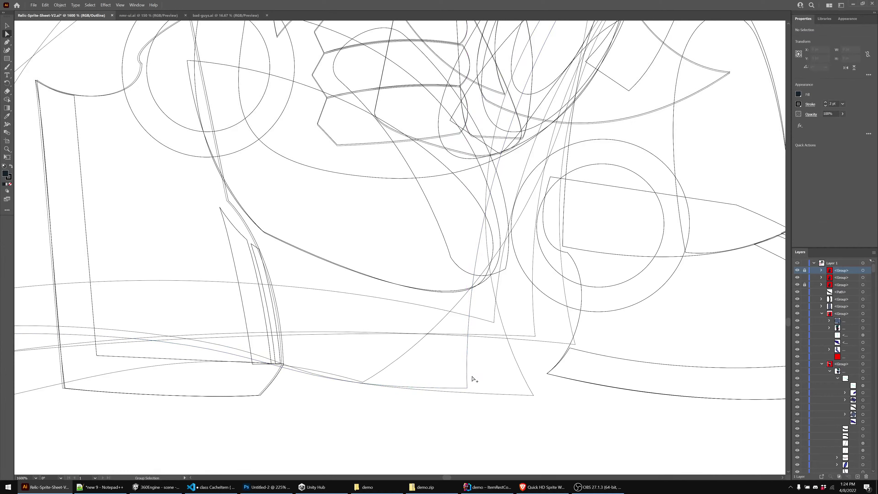
{"action": "scroll", "coordinate": [472, 380], "scroll_direction": "down", "scroll_amount": 4}
{"action": "left_click", "coordinate": [473, 373]}
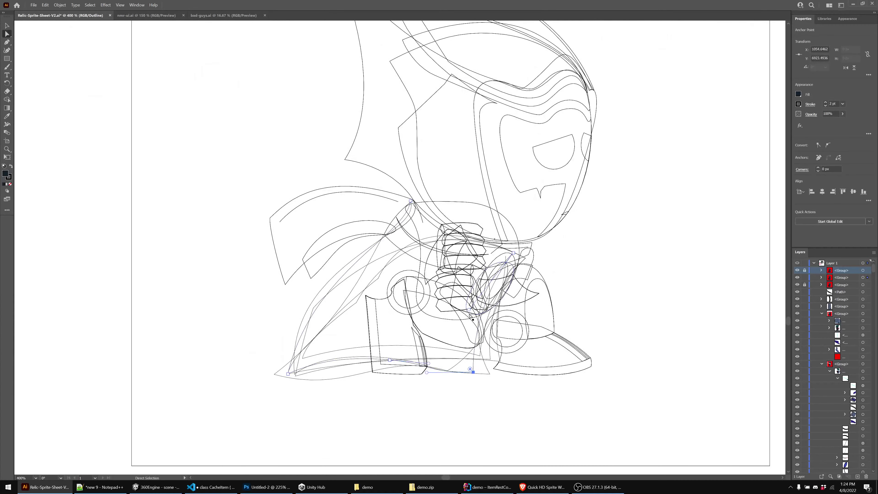
{"action": "key", "text": "ctrl"}
{"action": "key", "text": "ctrl+y"}
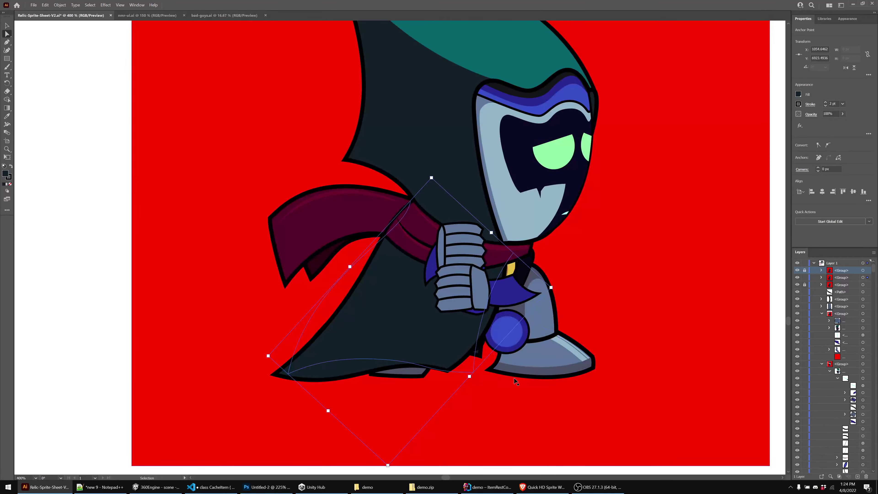
{"action": "left_click", "coordinate": [797, 274]}
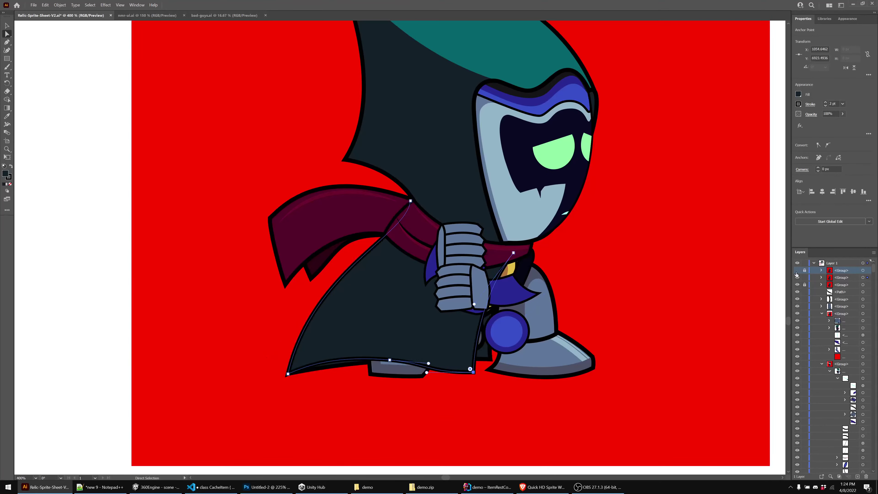
Nudge the outer cloak's front top anchor beneath the scarf slightly backward in the middle frame
{"action": "left_click", "coordinate": [515, 254]}
{"action": "left_click", "coordinate": [514, 255]}
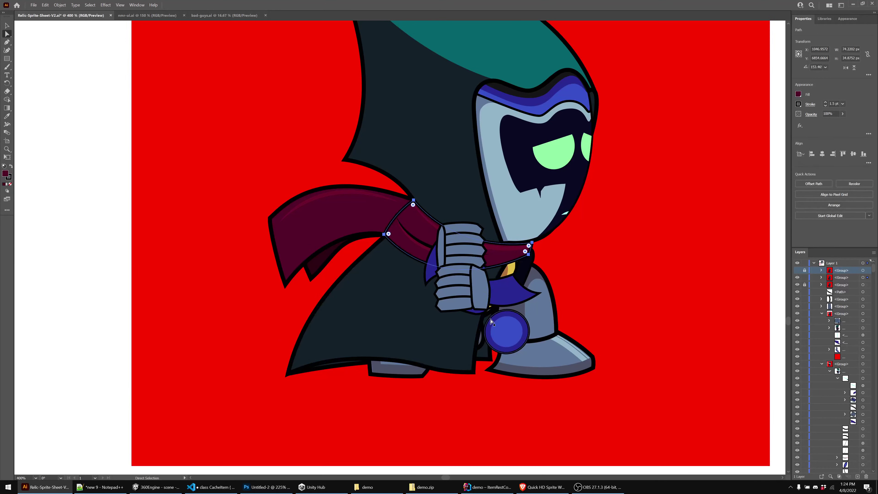
{"action": "left_click", "coordinate": [511, 255]}
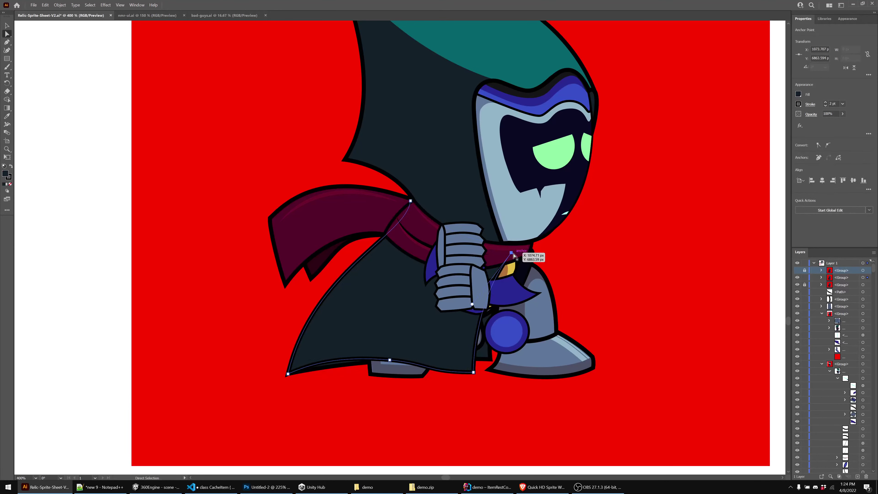
{"action": "key", "text": "Left"}
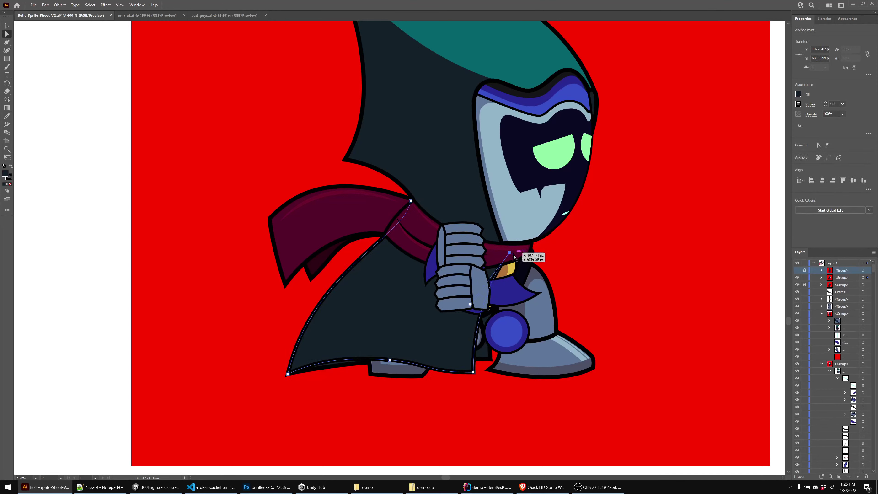
Compare the cloak across all three frames by hiding and showing the third and middle groups, ending on the middle frame
{"action": "left_click", "coordinate": [797, 272]}
{"action": "left_click", "coordinate": [798, 272]}
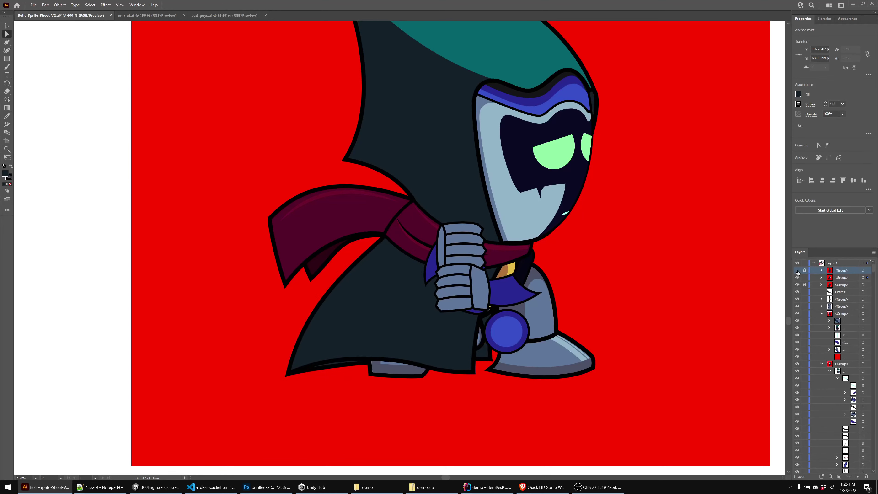
{"action": "left_click", "coordinate": [798, 272]}
{"action": "left_click", "coordinate": [798, 271]}
{"action": "left_click", "coordinate": [798, 271]}
{"action": "left_click", "coordinate": [798, 271]}
{"action": "left_click", "coordinate": [797, 272]}
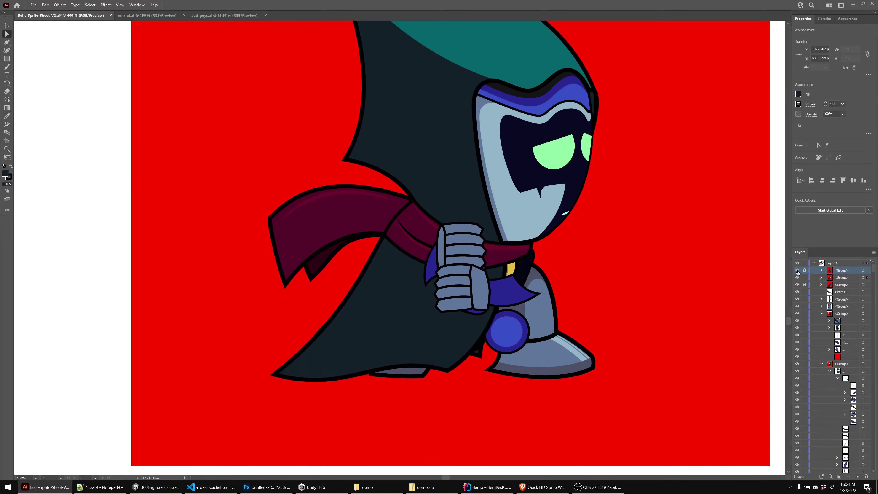
{"action": "left_click", "coordinate": [798, 271]}
{"action": "left_click", "coordinate": [798, 271]}
{"action": "left_click", "coordinate": [798, 271]}
{"action": "left_click", "coordinate": [798, 271]}
{"action": "left_click", "coordinate": [797, 272]}
{"action": "left_click", "coordinate": [798, 271]}
{"action": "left_click", "coordinate": [798, 273]}
{"action": "left_click", "coordinate": [798, 279]}
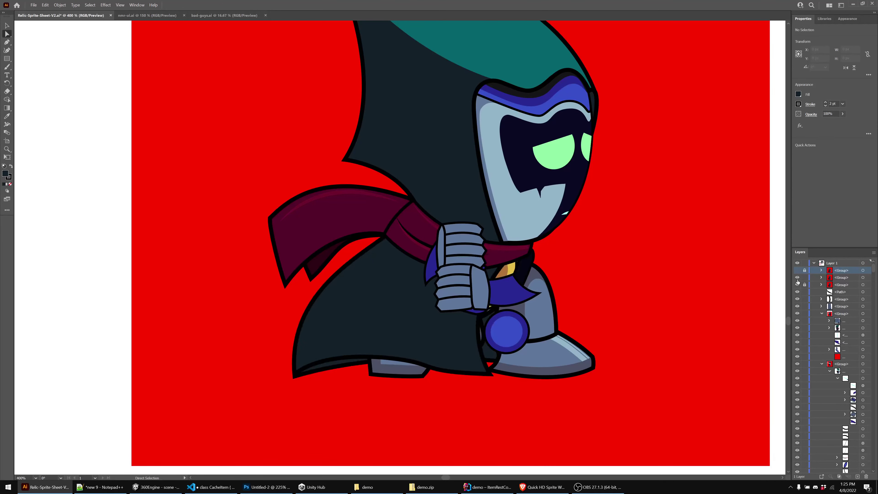
{"action": "left_click", "coordinate": [797, 279]}
{"action": "left_click", "coordinate": [798, 278]}
{"action": "left_click", "coordinate": [798, 278]}
{"action": "left_click", "coordinate": [797, 279]}
{"action": "left_click", "coordinate": [798, 279]}
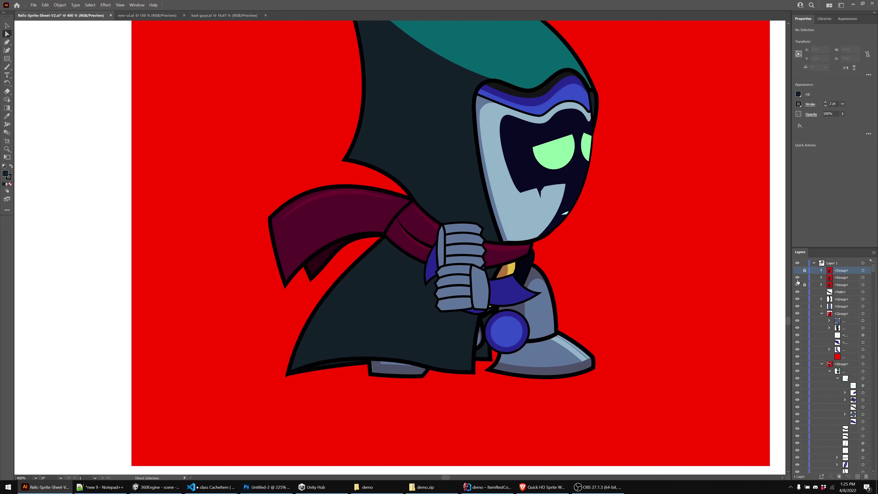
Reshape the outer cloak's back edge by pulling the rear tip's upper curve handle down and backward and adjusting the top back anchor's handle
{"action": "left_click", "coordinate": [288, 374]}
{"action": "left_click", "coordinate": [288, 374]}
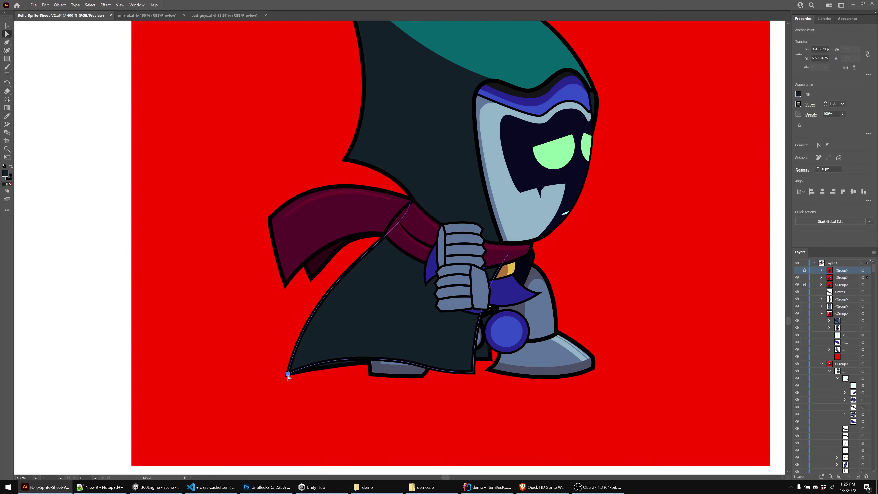
{"action": "left_click", "coordinate": [289, 375]}
{"action": "left_click_drag", "start_coordinate": [312, 273], "coordinate": [297, 304]}
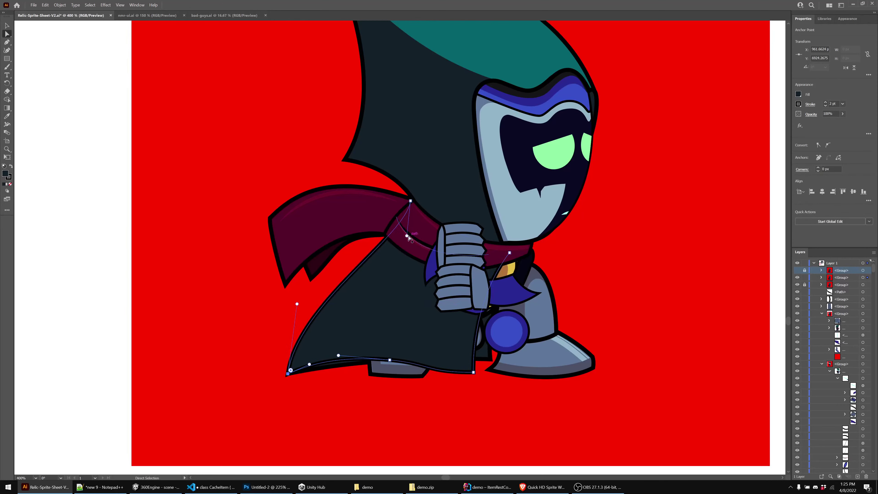
{"action": "left_click", "coordinate": [370, 283]}
{"action": "left_click", "coordinate": [411, 201]}
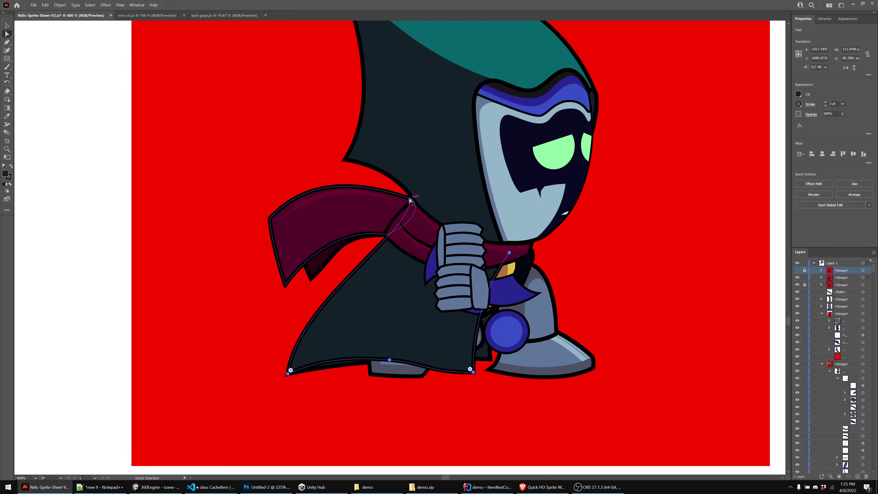
{"action": "left_click_drag", "start_coordinate": [407, 236], "coordinate": [411, 234]}
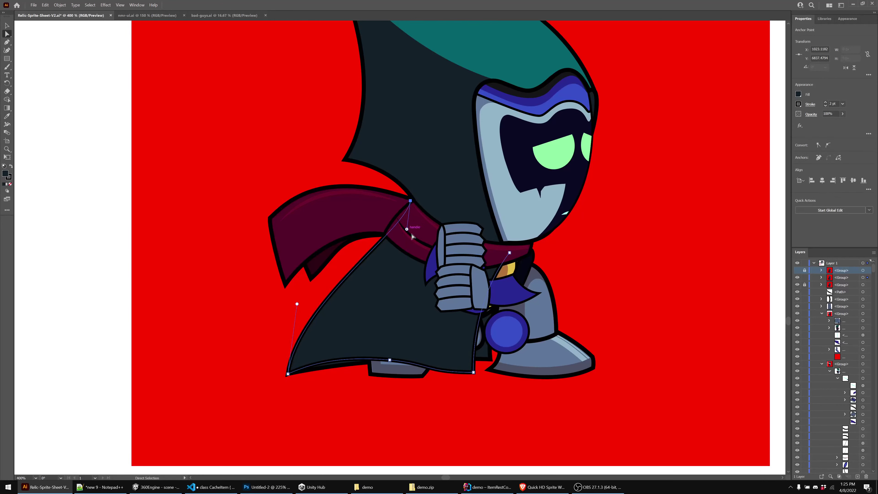
Check the reshaped back edge against the third and first frames by toggling the third and middle groups' visibility
{"action": "left_click", "coordinate": [796, 271]}
{"action": "left_click", "coordinate": [796, 271]}
{"action": "left_click", "coordinate": [797, 271]}
{"action": "left_click", "coordinate": [797, 271]}
{"action": "left_click", "coordinate": [796, 271]}
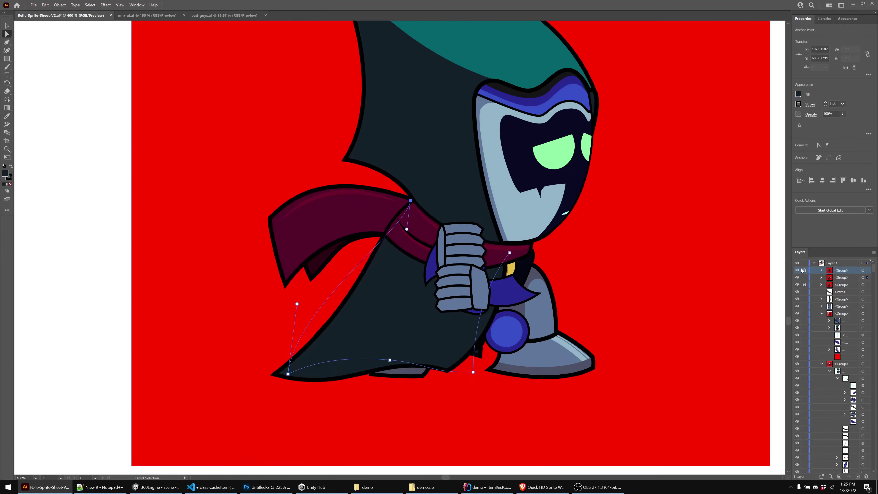
{"action": "left_click", "coordinate": [797, 271]}
{"action": "left_click", "coordinate": [797, 278]}
{"action": "left_click", "coordinate": [797, 278]}
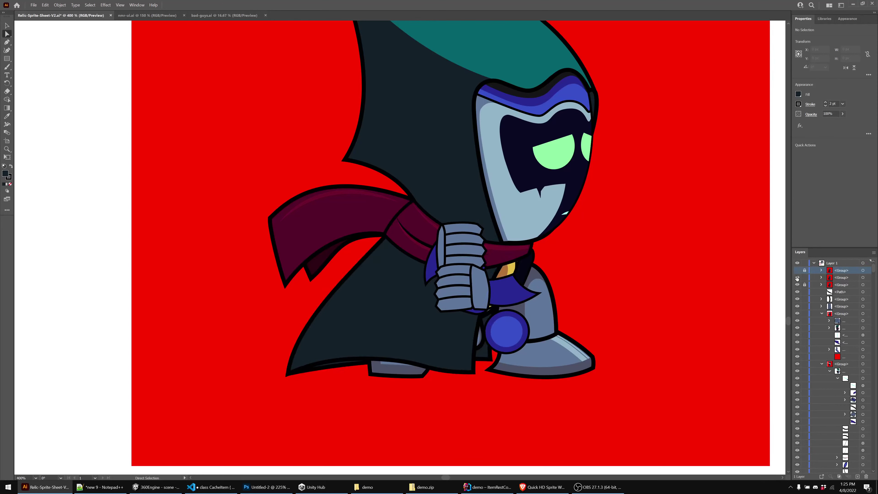
{"action": "left_click", "coordinate": [798, 278]}
{"action": "left_click", "coordinate": [798, 278]}
{"action": "left_click", "coordinate": [797, 278]}
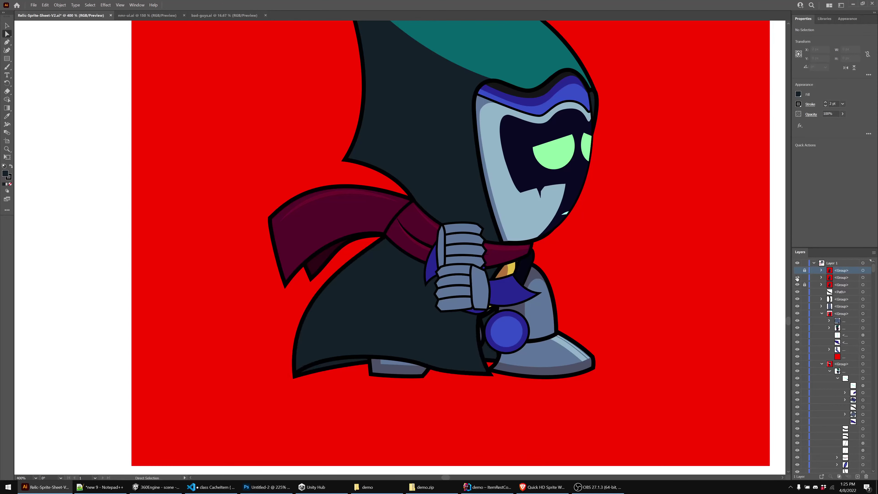
{"action": "left_click", "coordinate": [797, 278]}
{"action": "left_click", "coordinate": [798, 275]}
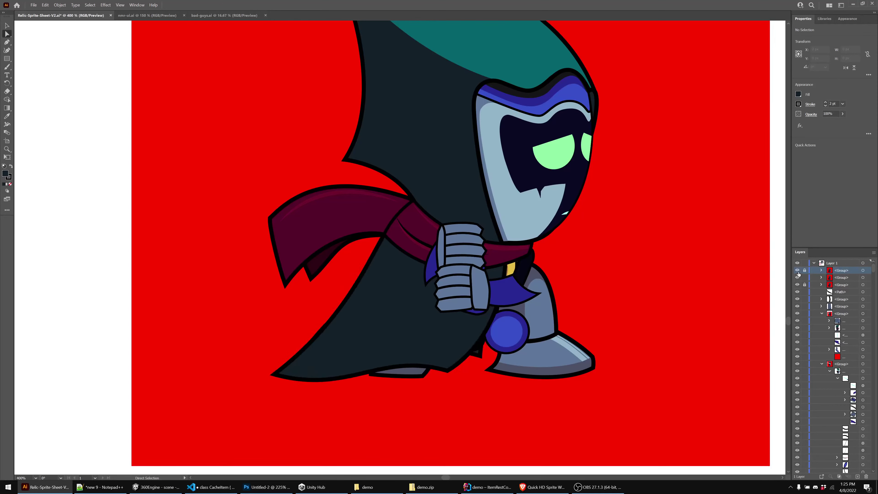
{"action": "left_click", "coordinate": [798, 273]}
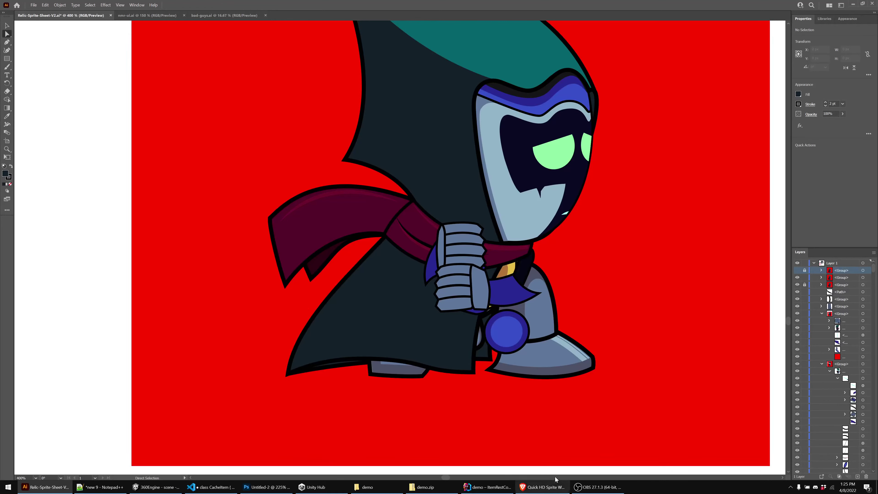
Show and unlock the third frame's group with the whole character in view, and switch to the Selection tool
{"action": "scroll", "coordinate": [563, 357], "scroll_direction": "down", "scroll_amount": 3}
{"action": "left_click_drag", "start_coordinate": [575, 317], "coordinate": [478, 329]}
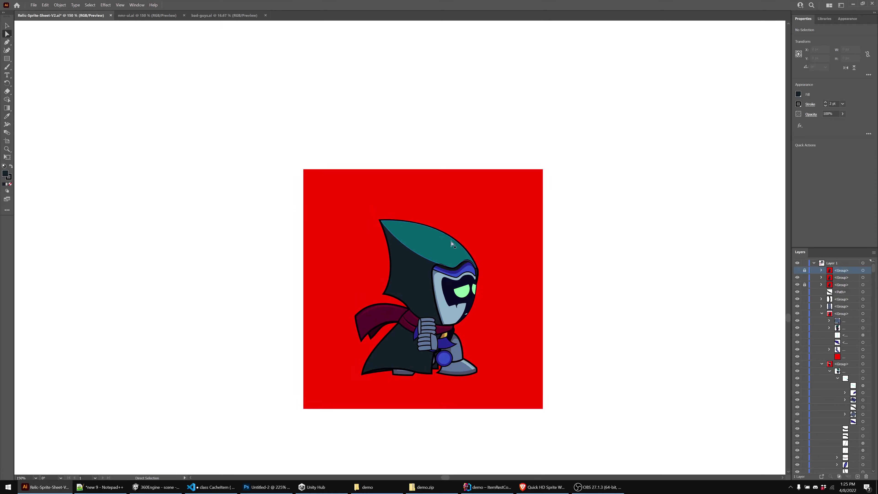
{"action": "left_click", "coordinate": [798, 271]}
{"action": "left_click", "coordinate": [805, 271]}
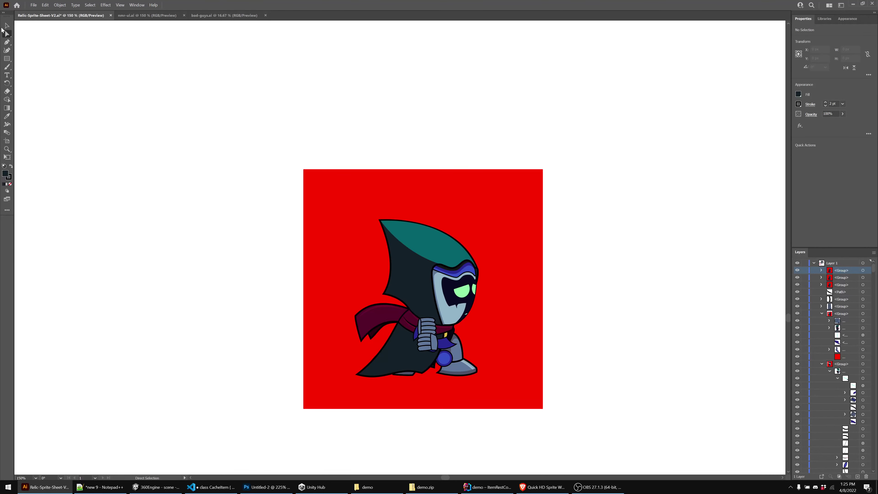
{"action": "left_click", "coordinate": [6, 26]}
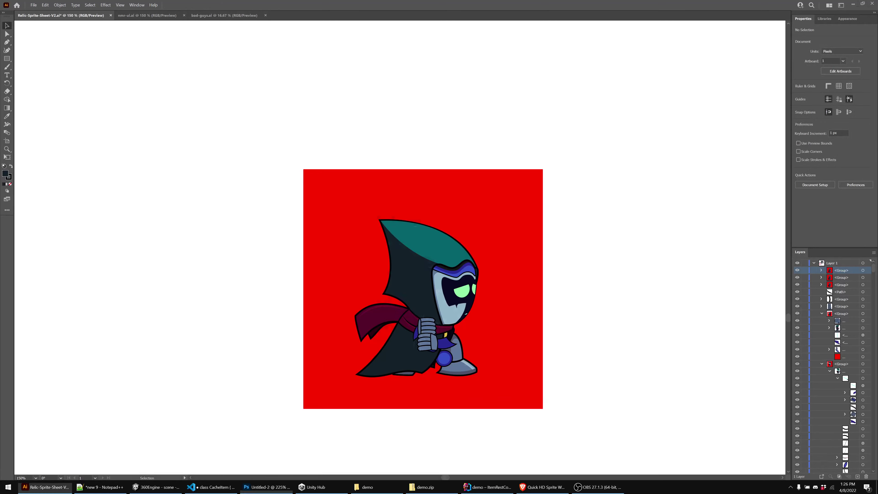
Look at the sword-wielding character in the Photoshop document and return to the Illustrator sprite sheet
{"action": "key", "text": "alt+Tab"}
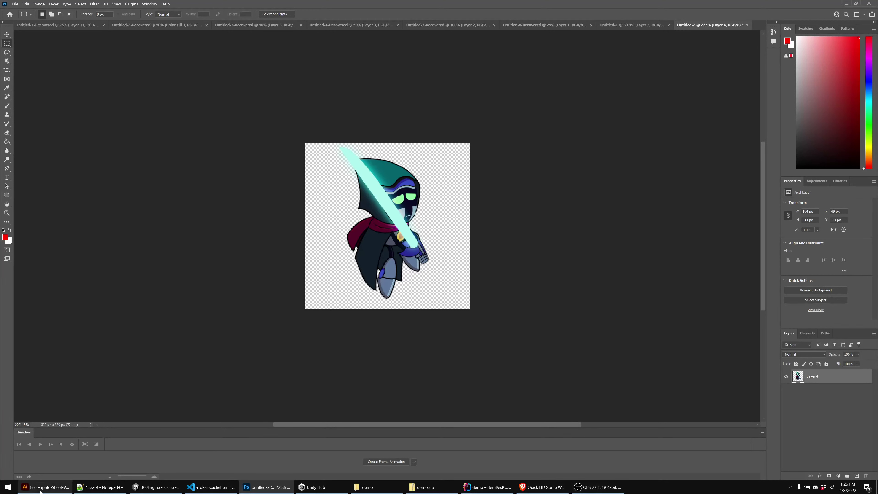
{"action": "left_click", "coordinate": [29, 485]}
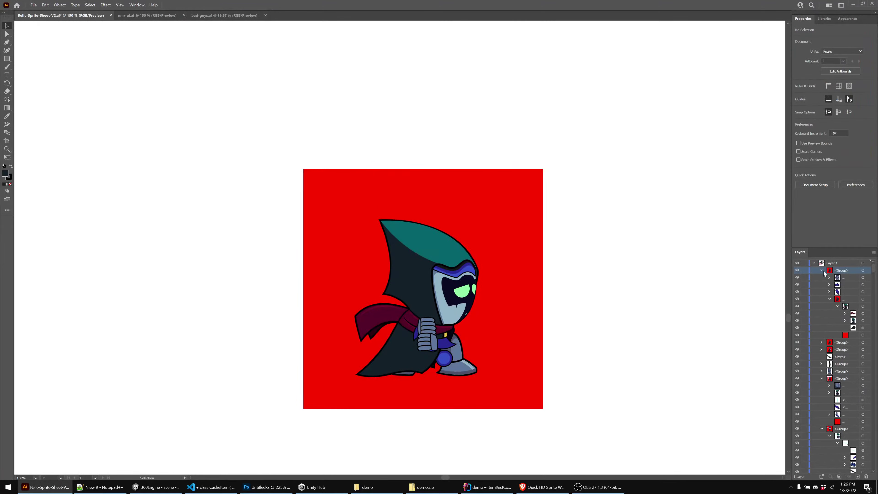
Hide the third and middle frames' groups, then copy the first frame's group and paste it as pixels into the Photoshop document
{"action": "left_click", "coordinate": [797, 270]}
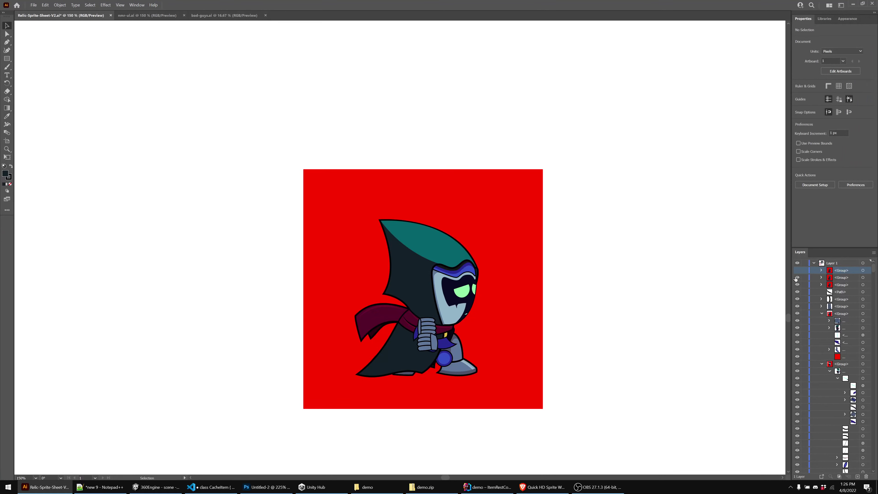
{"action": "left_click", "coordinate": [797, 278]}
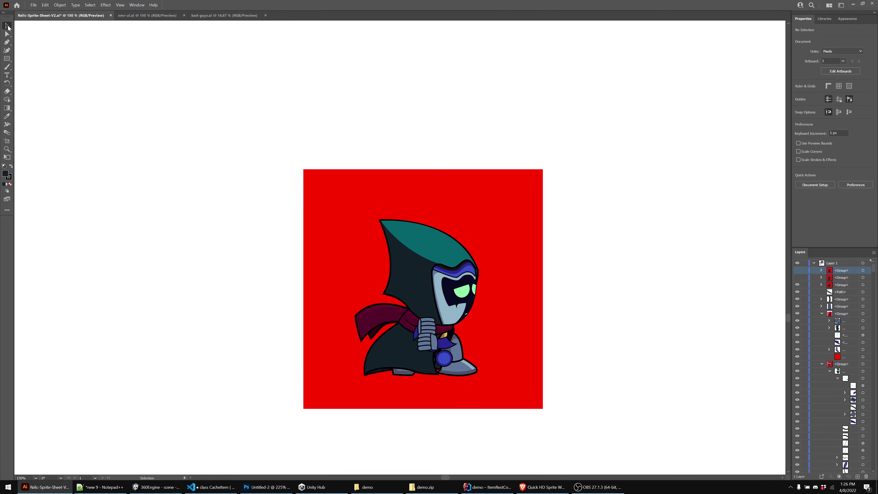
{"action": "left_click", "coordinate": [7, 34]}
{"action": "left_click", "coordinate": [378, 294]}
{"action": "key", "text": "ctrl+c"}
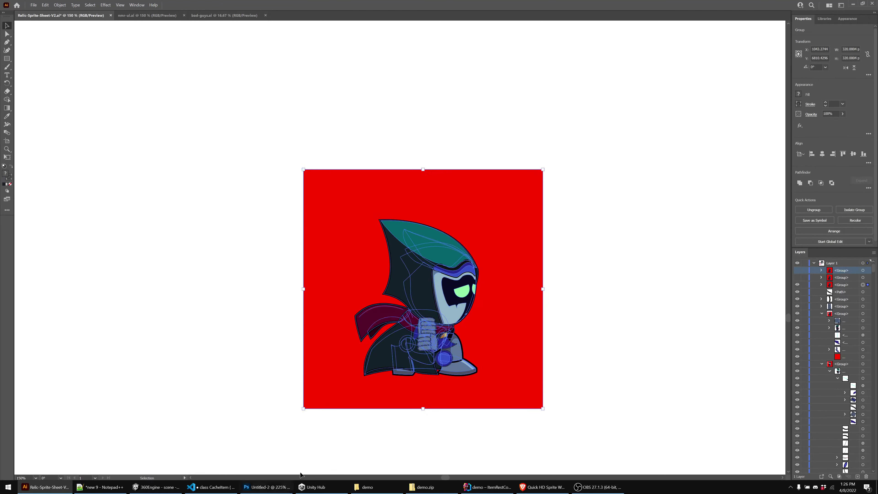
{"action": "left_click", "coordinate": [266, 487]}
{"action": "key", "text": "ctrl+v"}
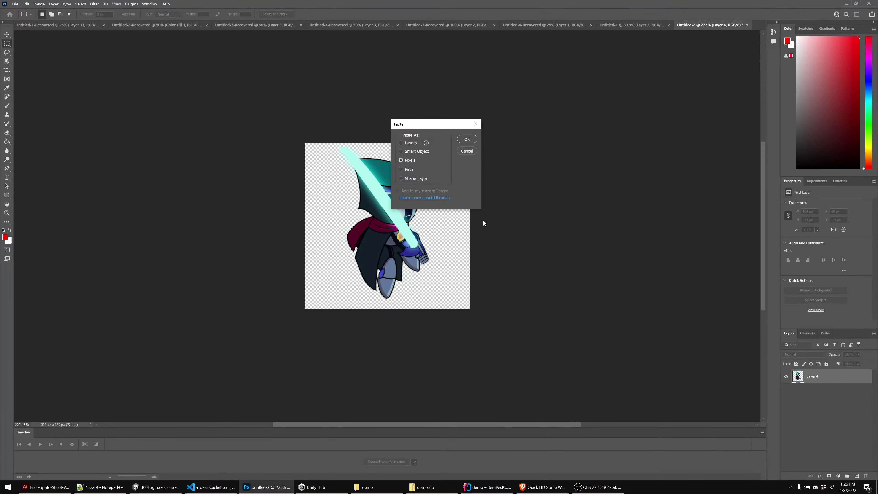
{"action": "key", "text": "Return"}
{"action": "key", "text": "Return"}
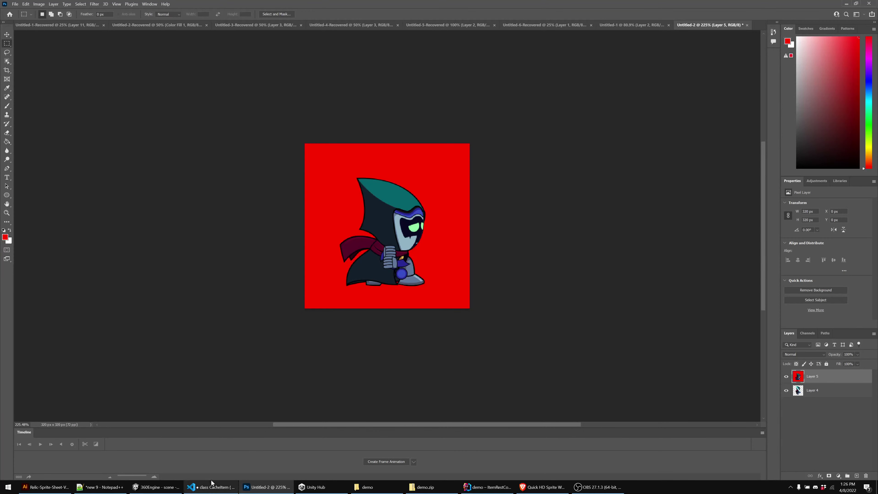
{"action": "left_click", "coordinate": [210, 487]}
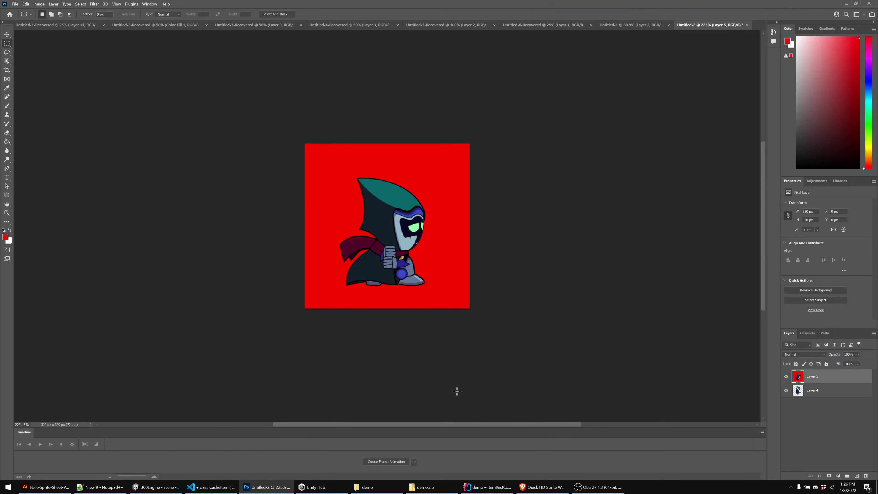
Return to Illustrator, show the middle frame's group, and copy it into the Photoshop document as pixels on its own layer
{"action": "left_click", "coordinate": [38, 487]}
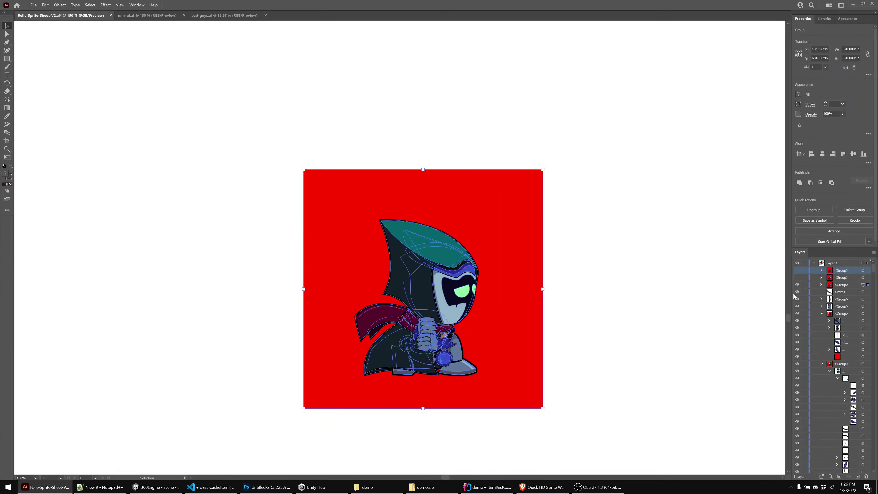
{"action": "left_click", "coordinate": [733, 277]}
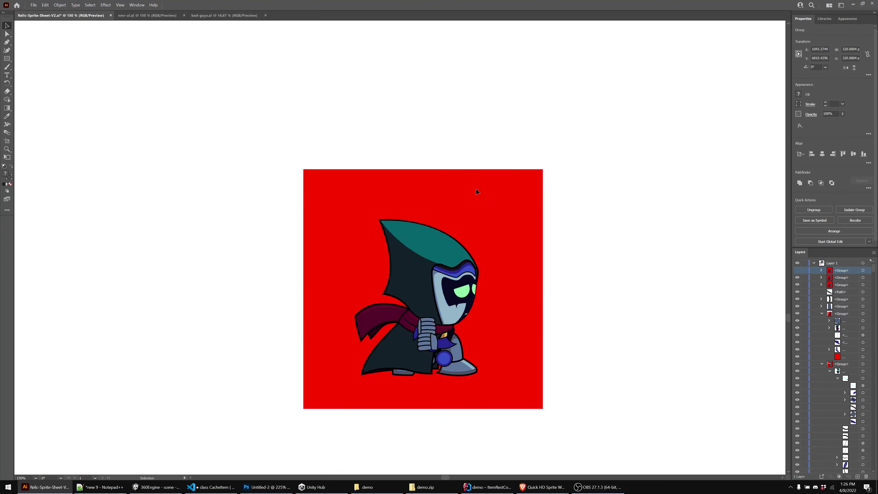
{"action": "left_click", "coordinate": [380, 254]}
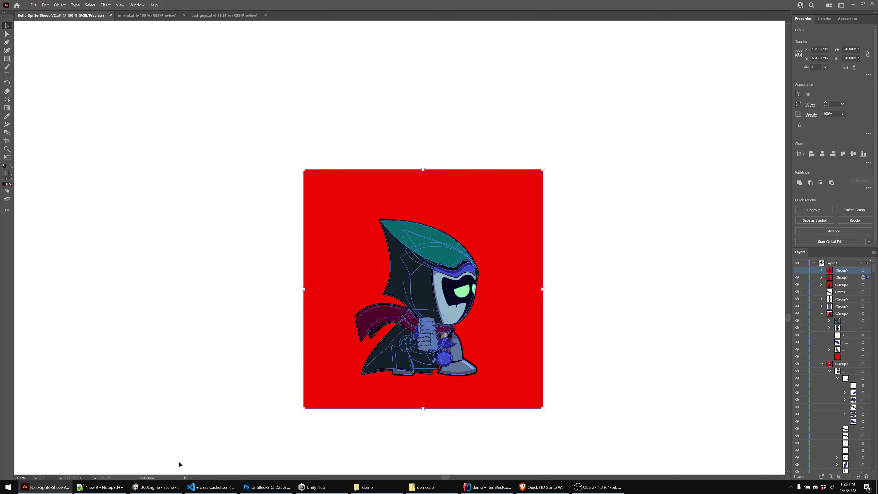
{"action": "left_click", "coordinate": [262, 491]}
{"action": "key", "text": "ctrl+v"}
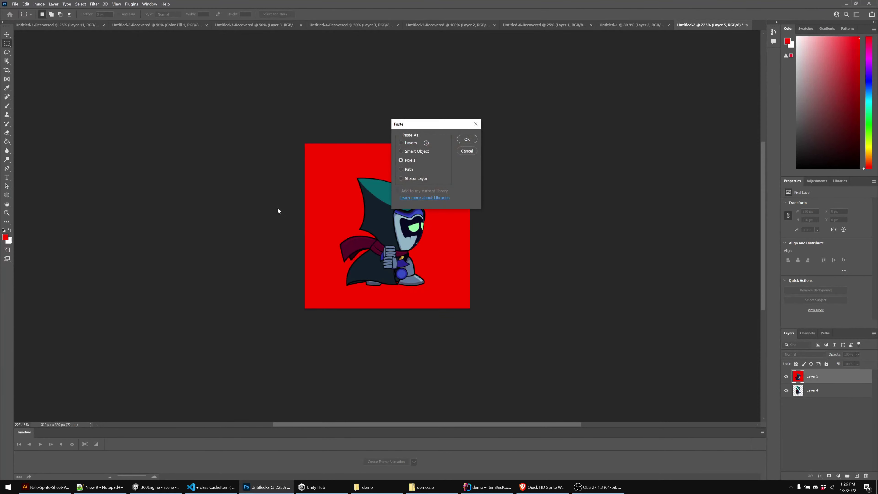
{"action": "key", "text": "Return"}
{"action": "key", "text": "Return"}
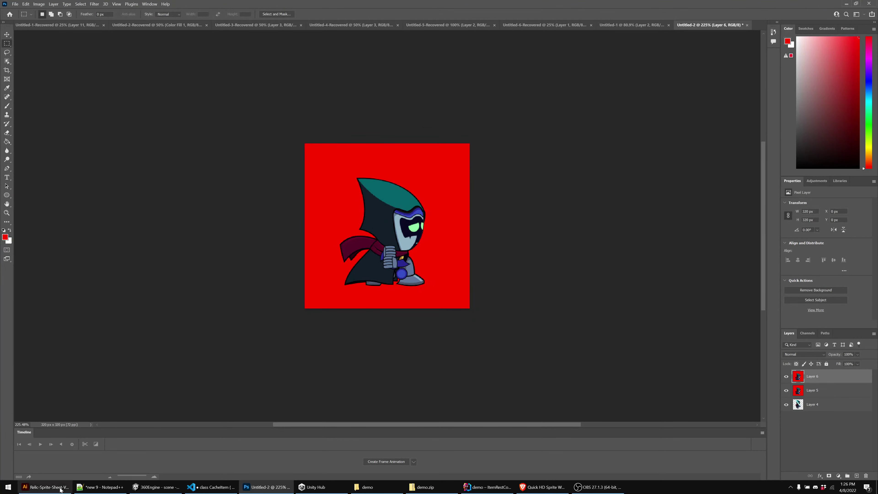
Return to Illustrator, show the third frame's group, and copy it into the Photoshop document as pixels above the other frames
{"action": "left_click", "coordinate": [68, 487]}
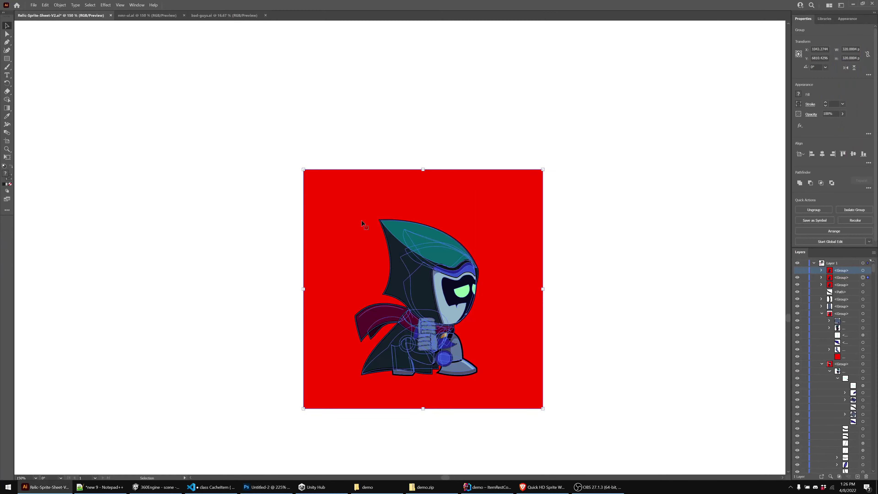
{"action": "left_click", "coordinate": [798, 270]}
{"action": "left_click", "coordinate": [607, 229]}
{"action": "left_click", "coordinate": [469, 280]}
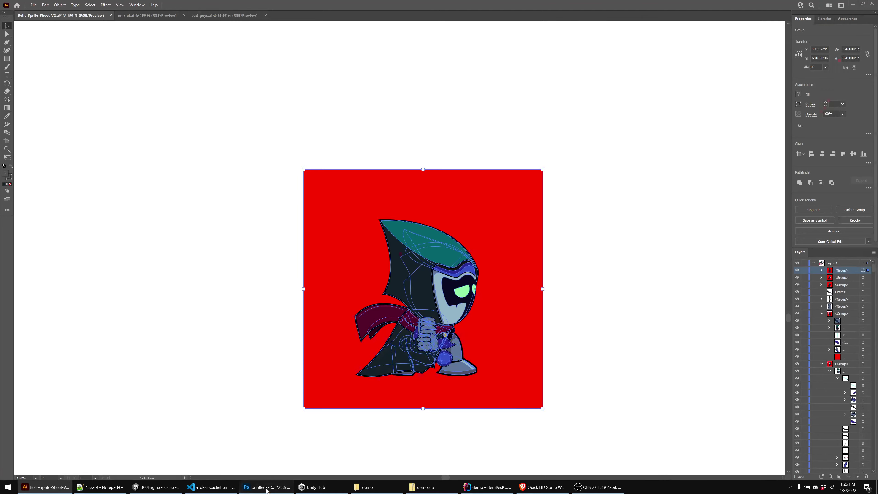
{"action": "left_click", "coordinate": [275, 482]}
{"action": "key", "text": "ctrl+v"}
{"action": "key", "text": "Return"}
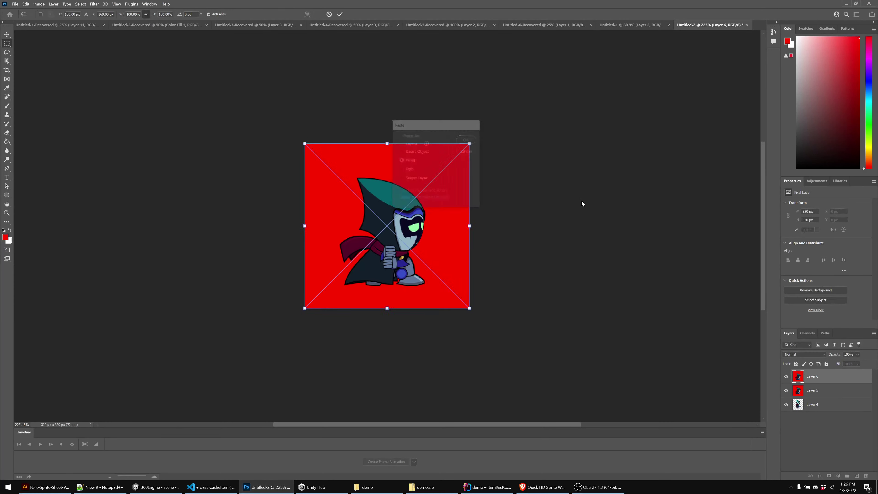
Delete the sword-wielding character's layer, Layer 4, and enlarge the Timeline area
{"action": "left_click", "coordinate": [809, 424]}
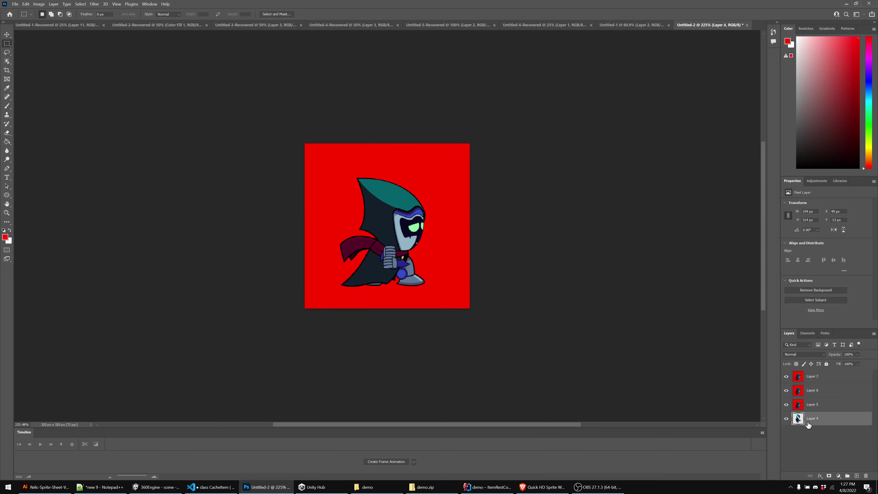
{"action": "key", "text": "Delete"}
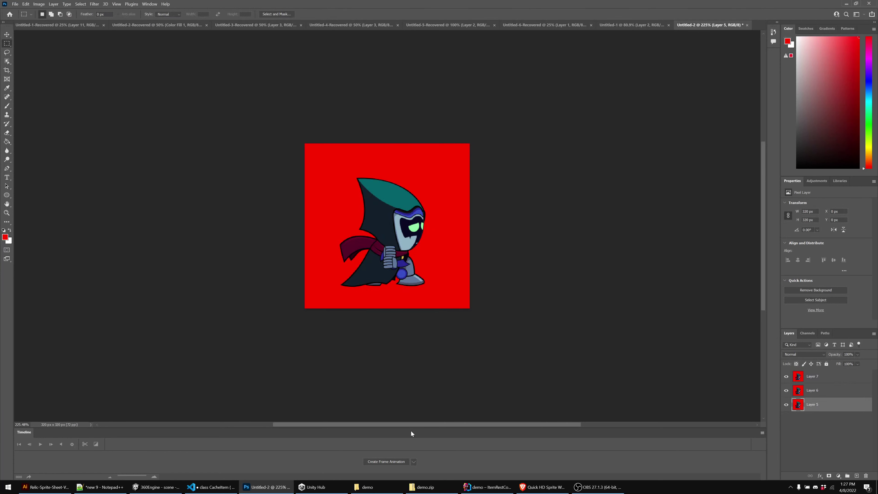
{"action": "left_click_drag", "start_coordinate": [413, 429], "coordinate": [414, 393]}
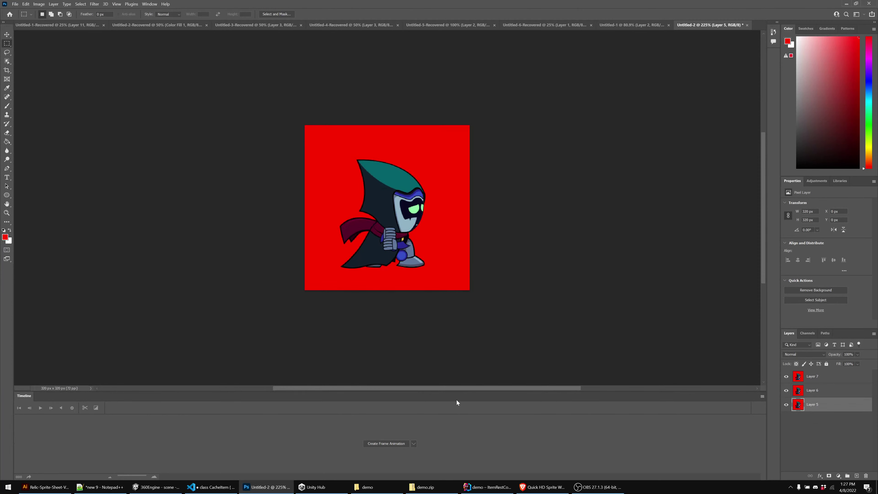
Compare the three pasted crouch frames by toggling the visibility of Layer 7 and Layer 6
{"action": "left_click", "coordinate": [787, 377]}
{"action": "left_click", "coordinate": [786, 377]}
{"action": "left_click", "coordinate": [787, 378]}
{"action": "left_click", "coordinate": [786, 391]}
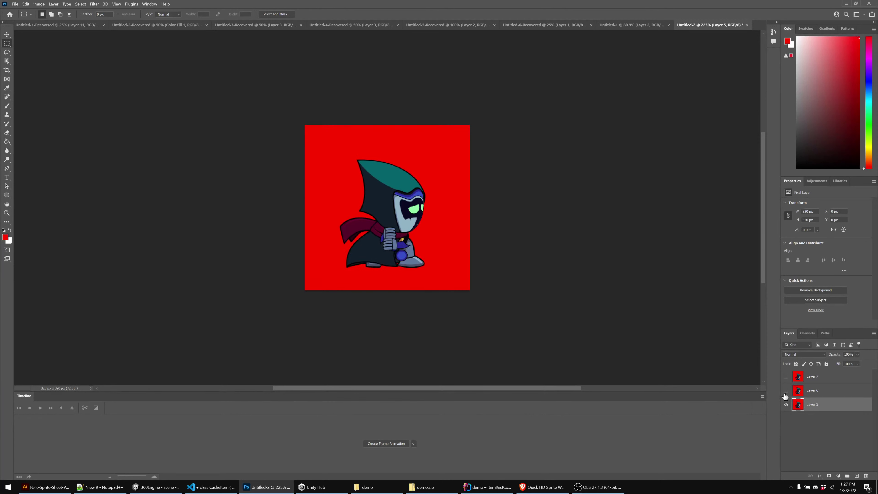
{"action": "left_click", "coordinate": [786, 376]}
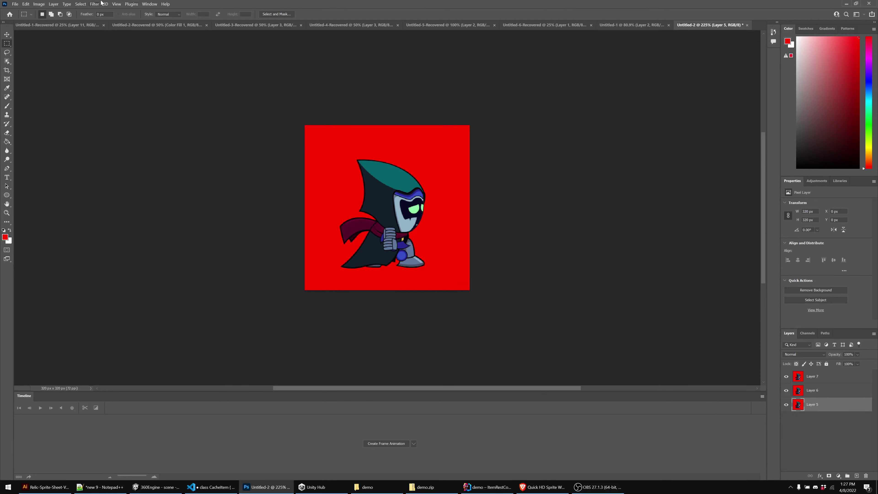
Close the Timeline and reopen it
{"action": "left_click", "coordinate": [762, 397]}
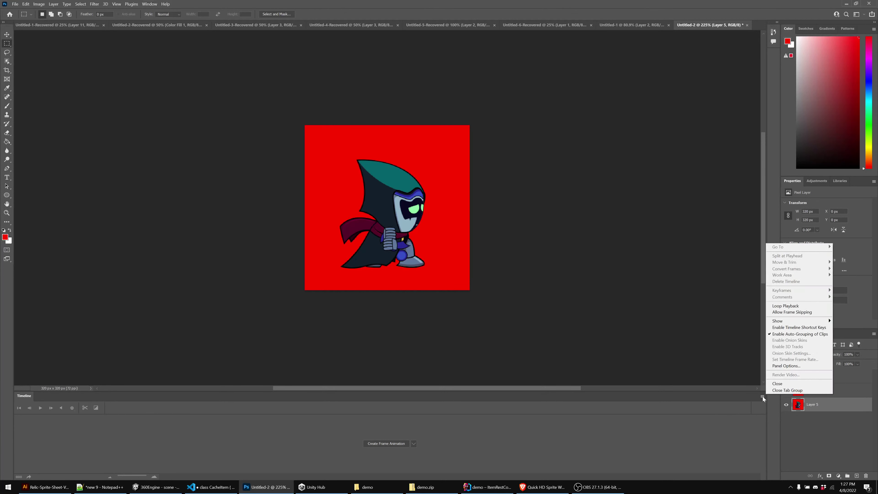
{"action": "left_click", "coordinate": [781, 390]}
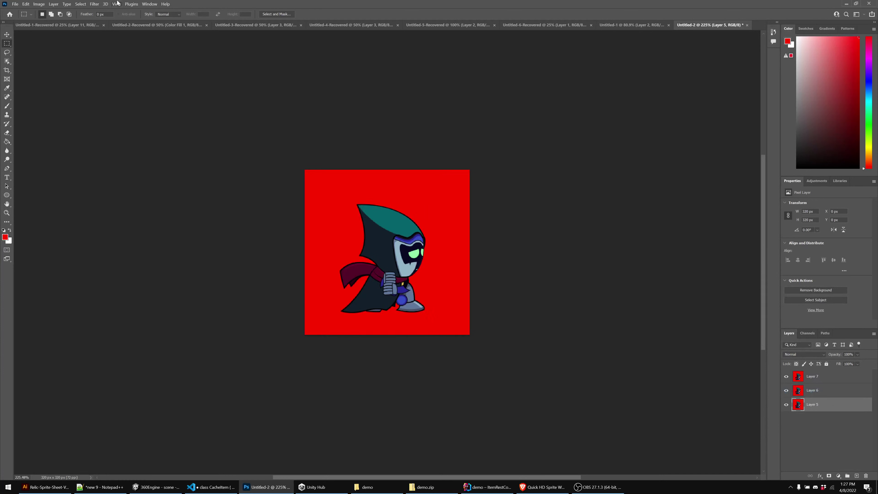
{"action": "left_click", "coordinate": [148, 4]}
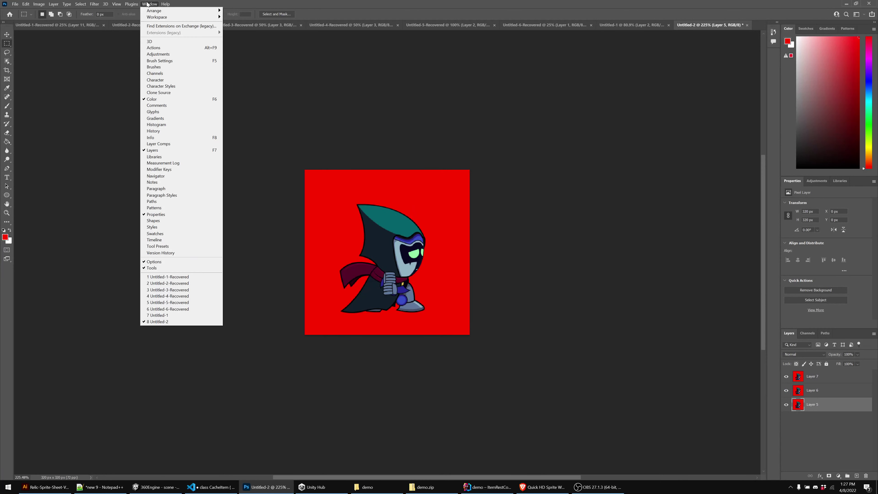
{"action": "left_click", "coordinate": [174, 242]}
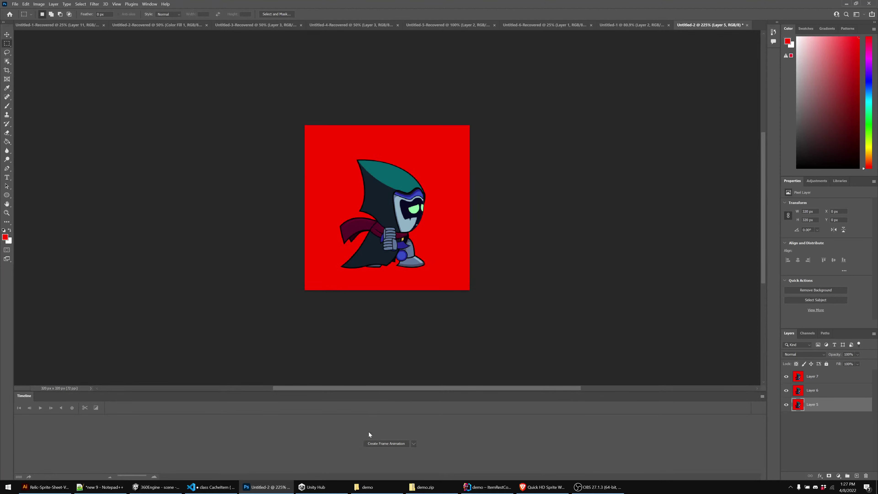
Create a frame animation and make its frames from the three crouch layers
{"action": "left_click", "coordinate": [393, 445]}
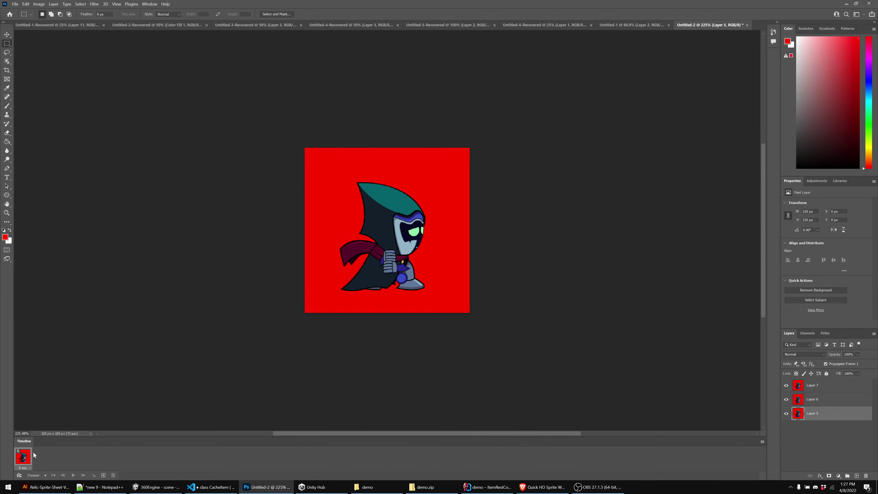
{"action": "left_click", "coordinate": [763, 443]}
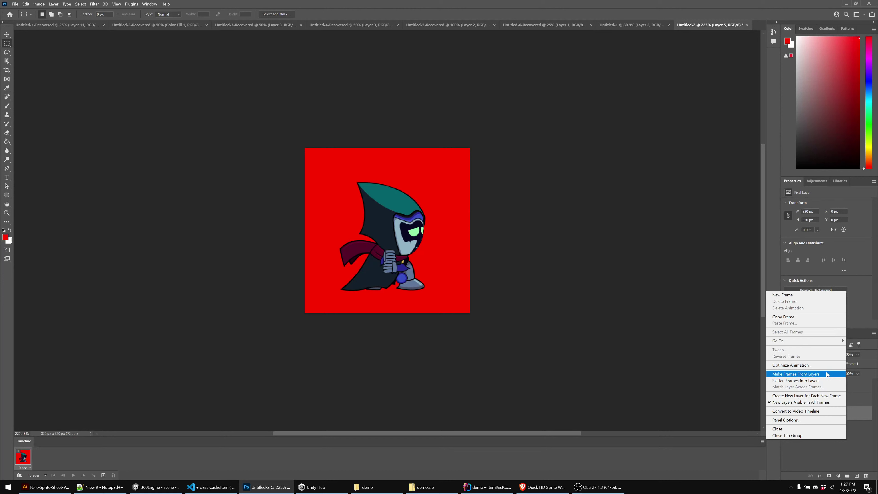
{"action": "left_click", "coordinate": [822, 378]}
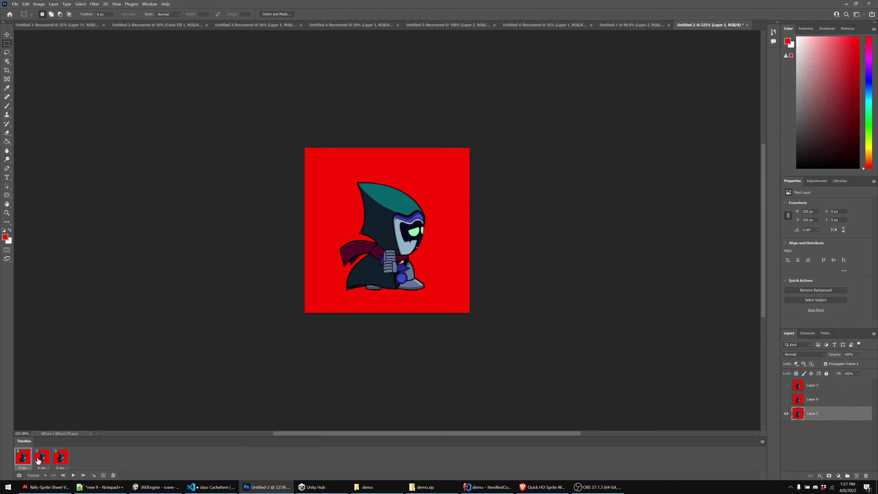
Open the custom delay setting for the third animation frame
{"action": "left_click", "coordinate": [63, 468]}
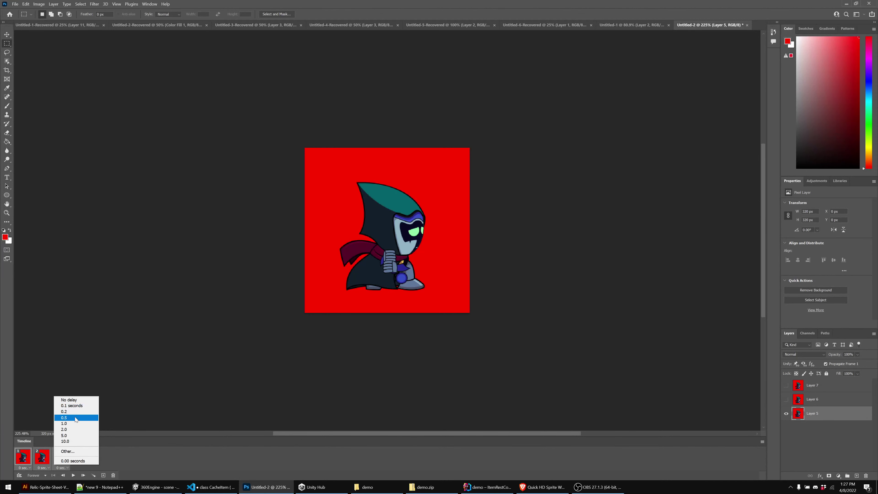
{"action": "left_click", "coordinate": [83, 452]}
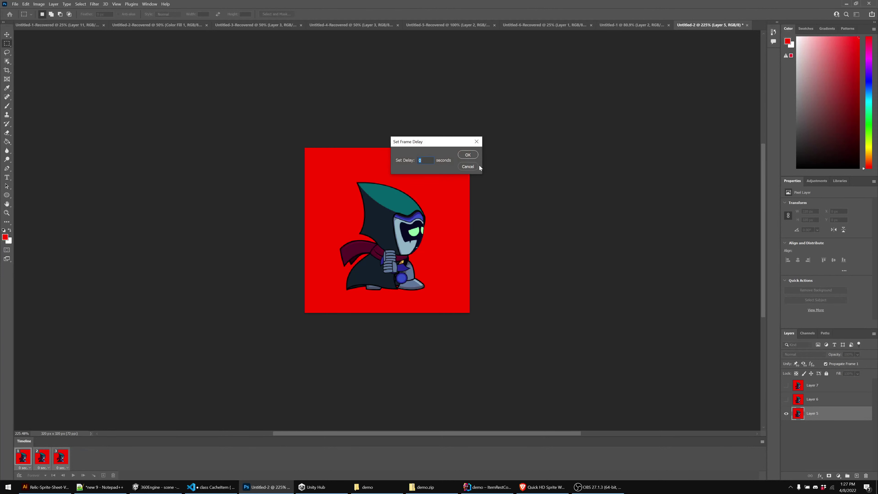